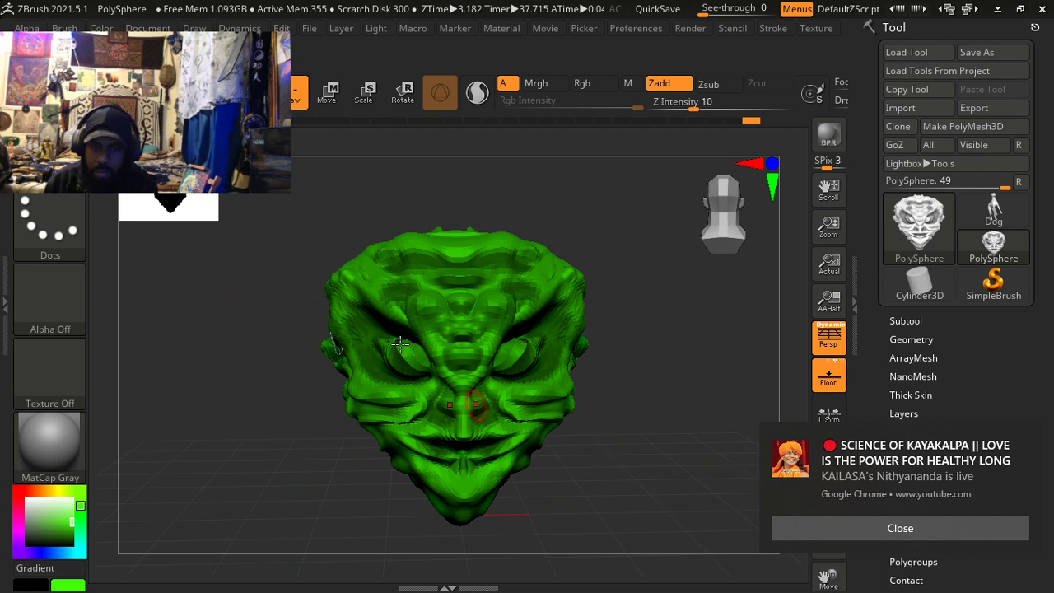
# Step: Dismiss the browser's live-stream notifications
pyautogui.click(793, 535)
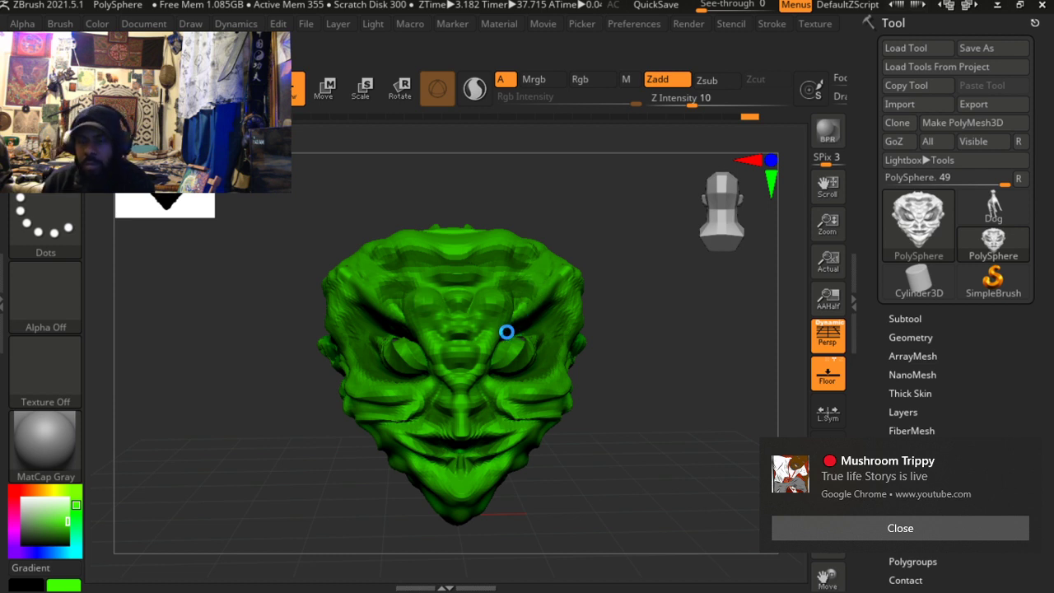
pyautogui.click(808, 534)
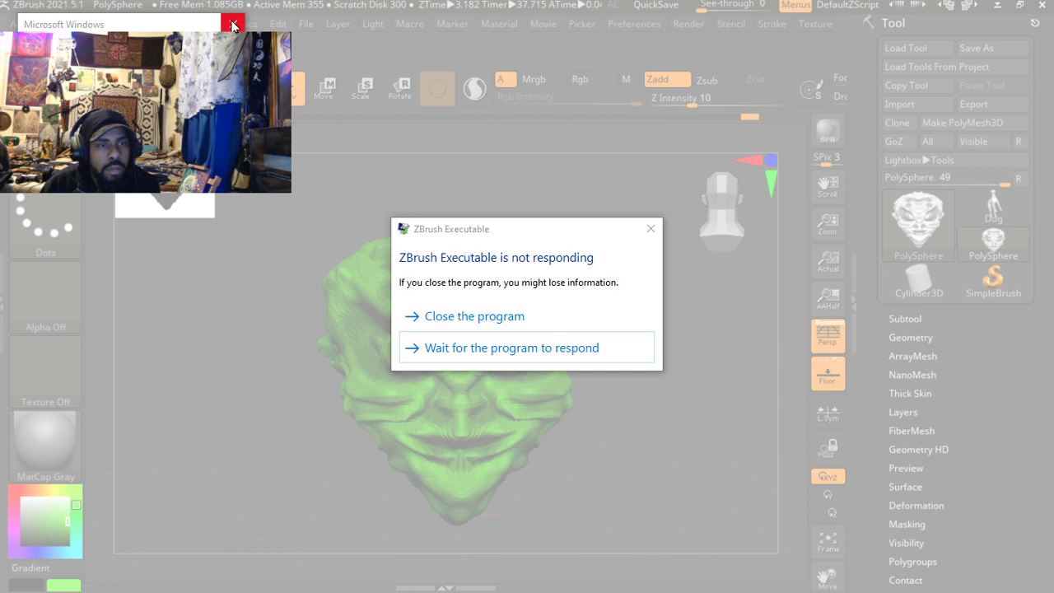
# Step: Try waiting for the frozen sculpting program to respond, and close it from the not-responding dialog
pyautogui.click(233, 24)
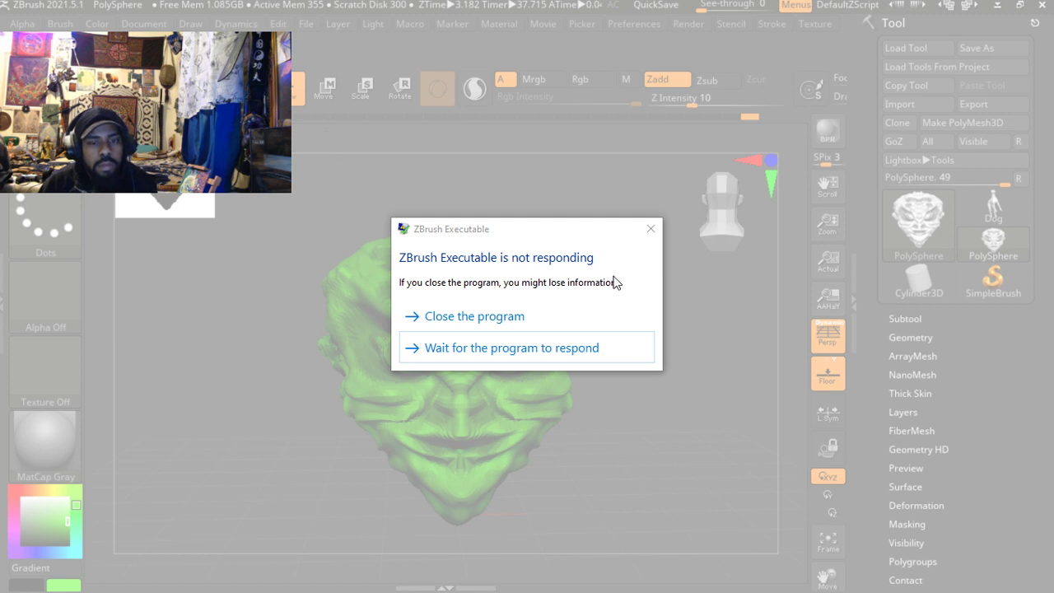
pyautogui.click(565, 349)
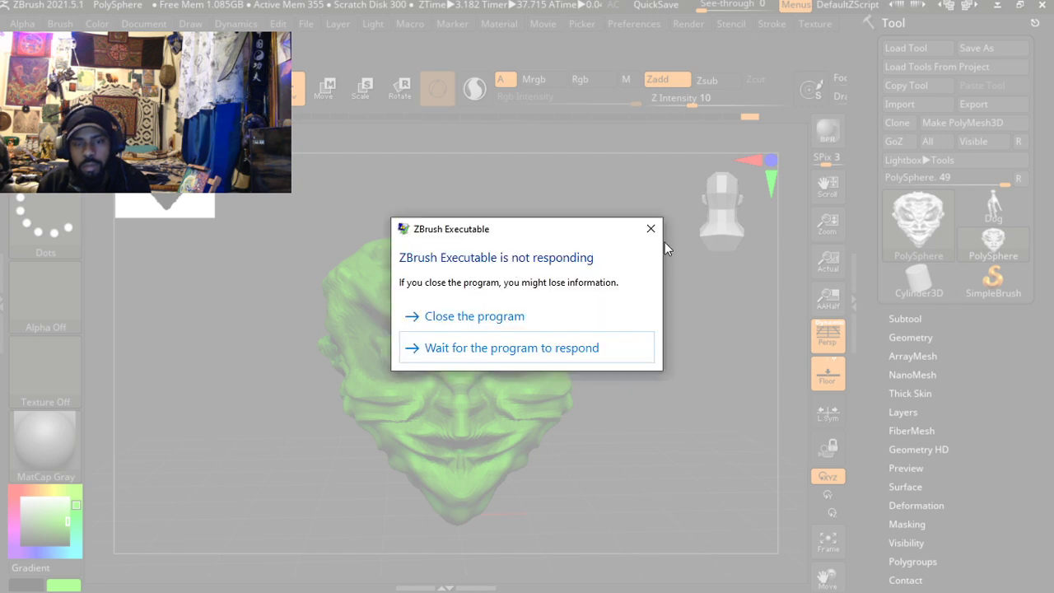
pyautogui.click(678, 241)
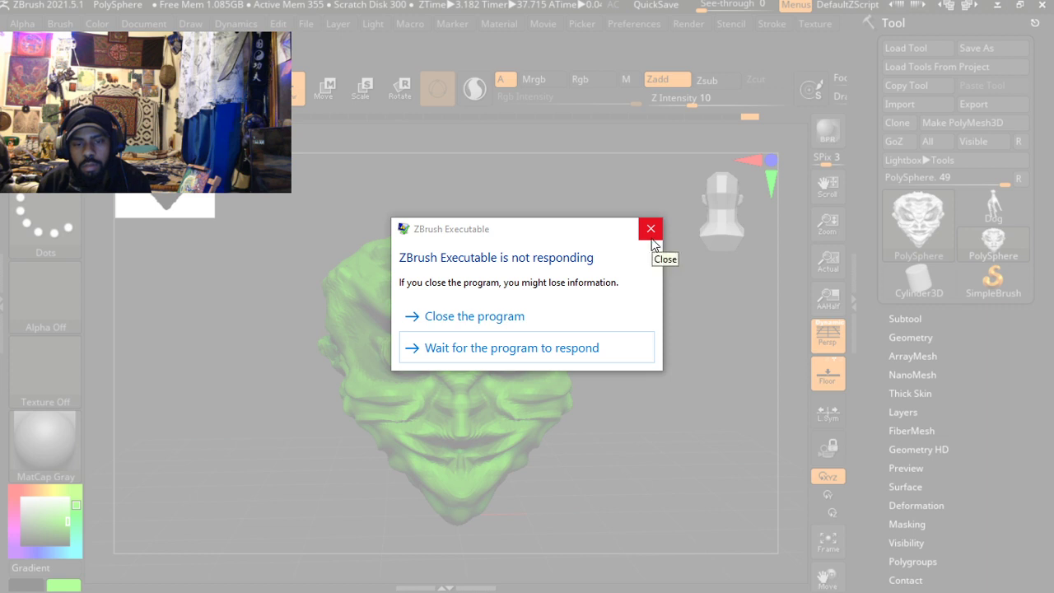
pyautogui.click(626, 350)
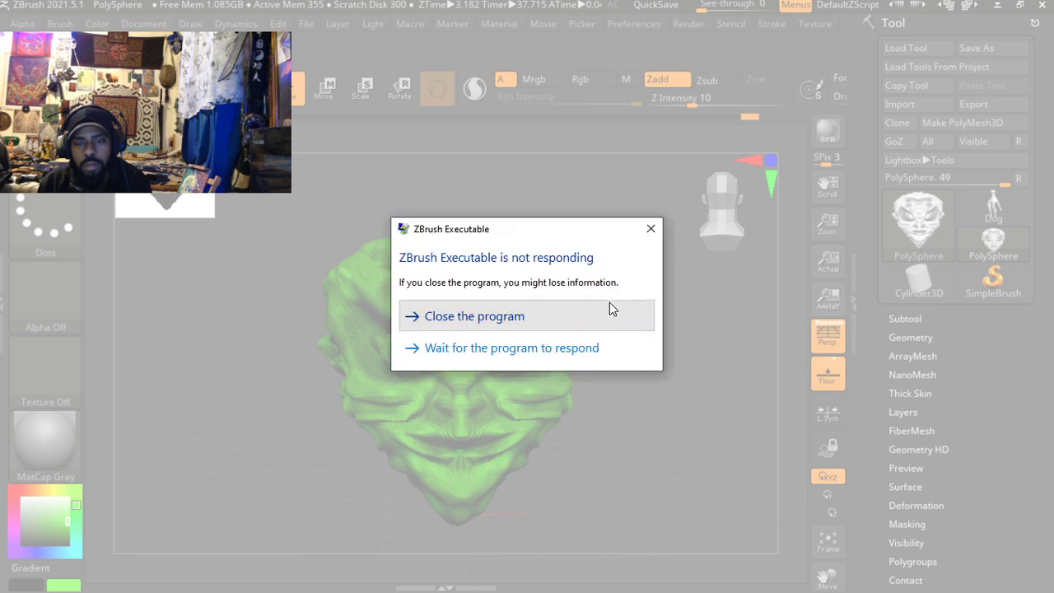
pyautogui.click(609, 308)
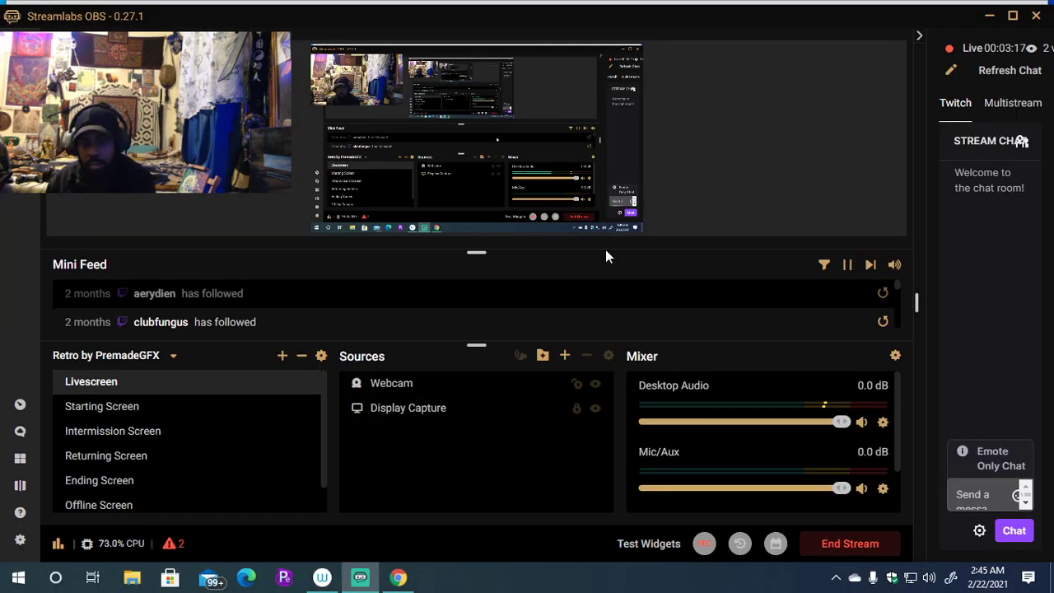
# Step: Minimize the streaming and browser windows and launch ZBrush 2021 from the desktop
pyautogui.click(989, 22)
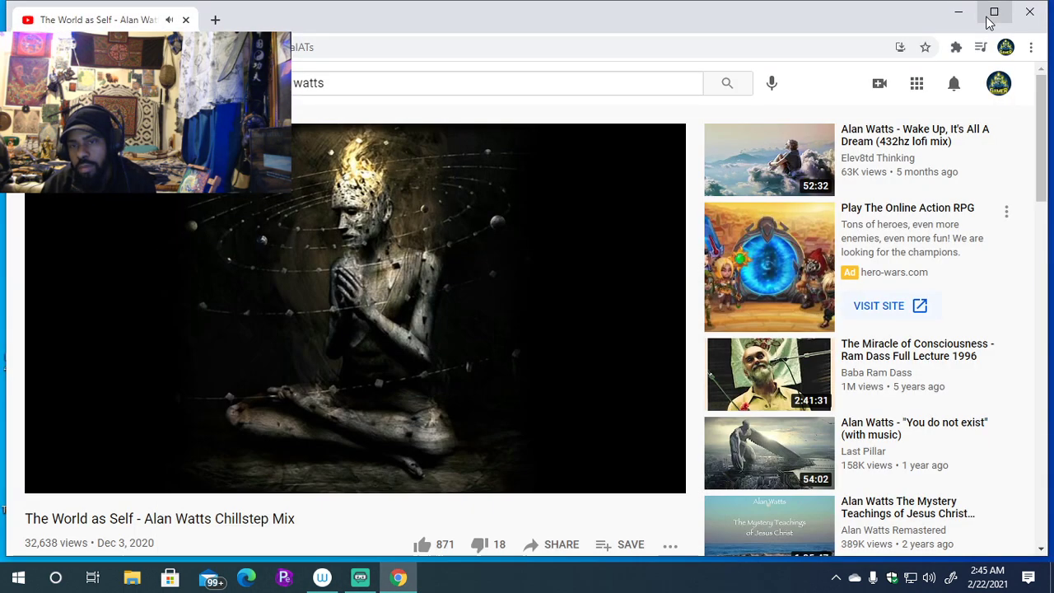
pyautogui.click(951, 20)
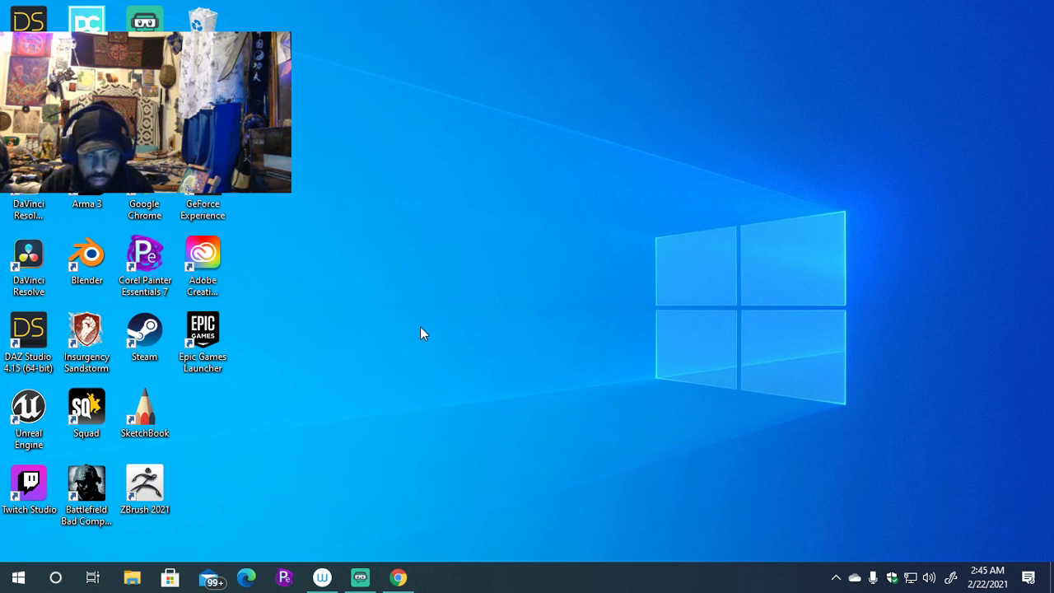
pyautogui.doubleClick(145, 485)
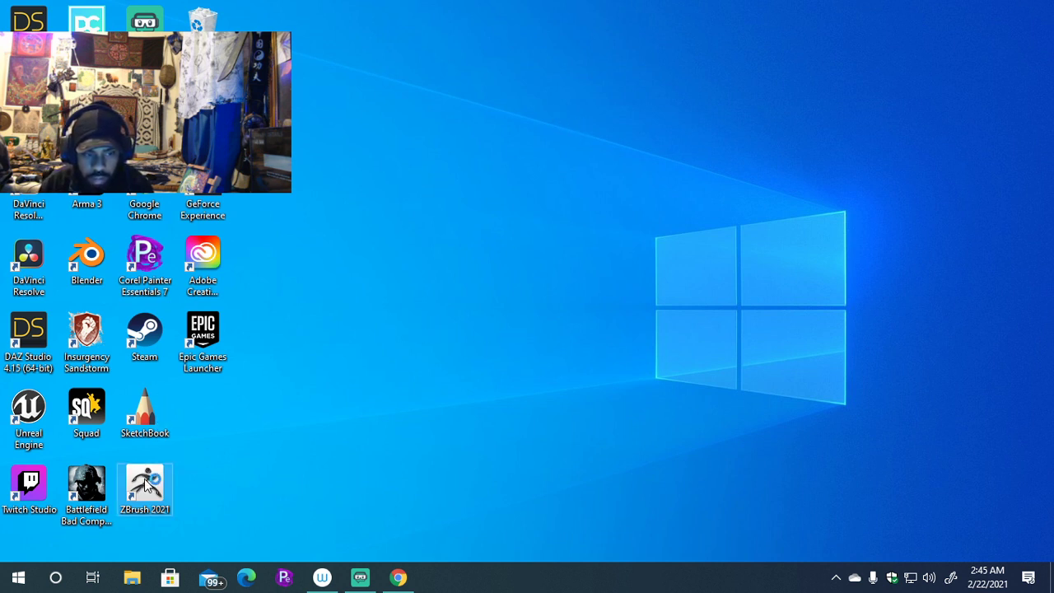
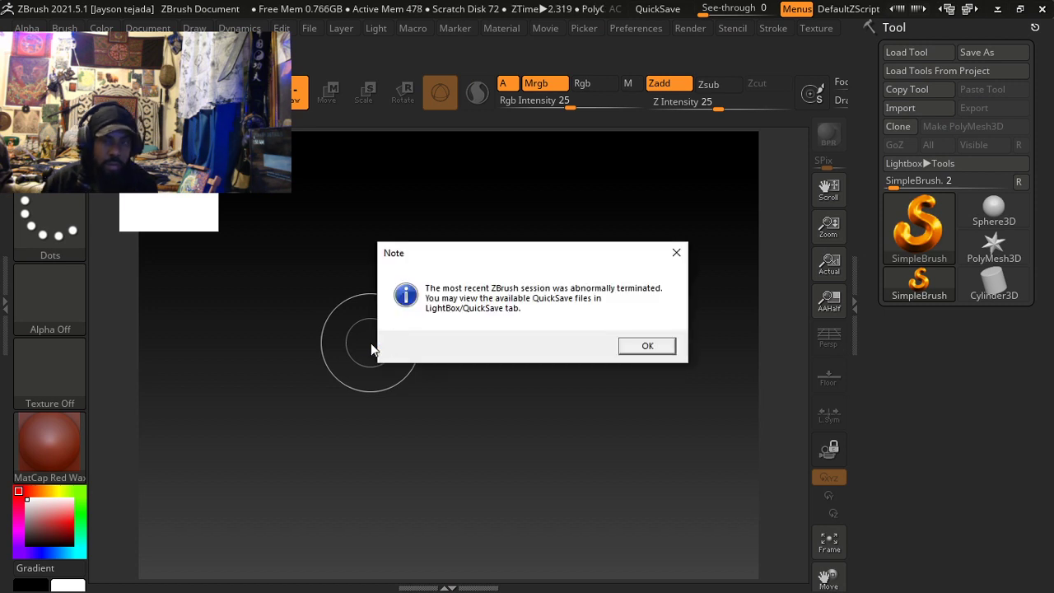
# Step: Dismiss the startup note and the home page, and open the quick-saved project QS_283_UH.zpr
pyautogui.click(656, 345)
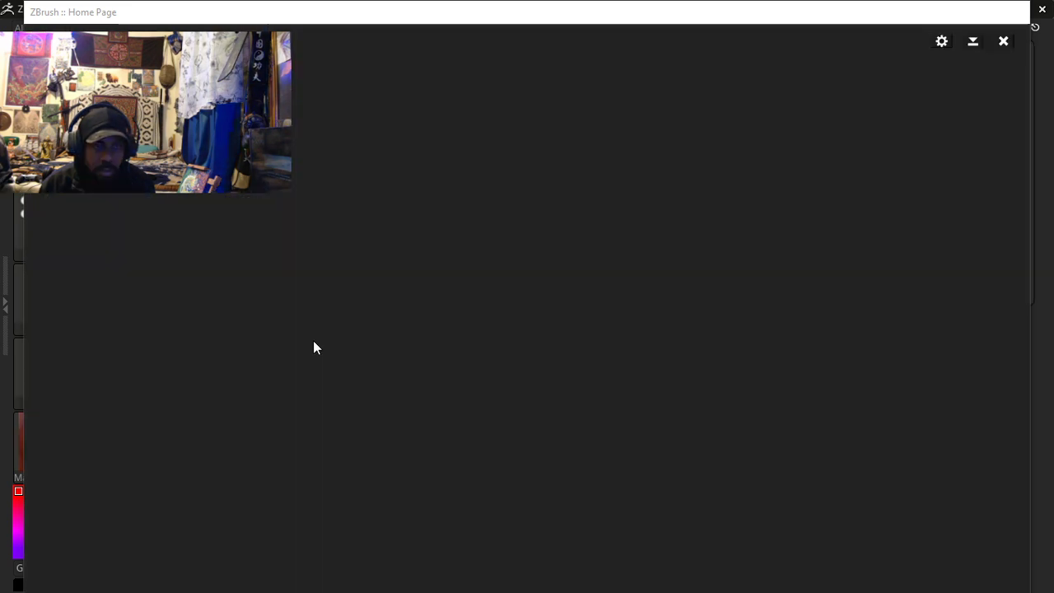
pyautogui.click(973, 41)
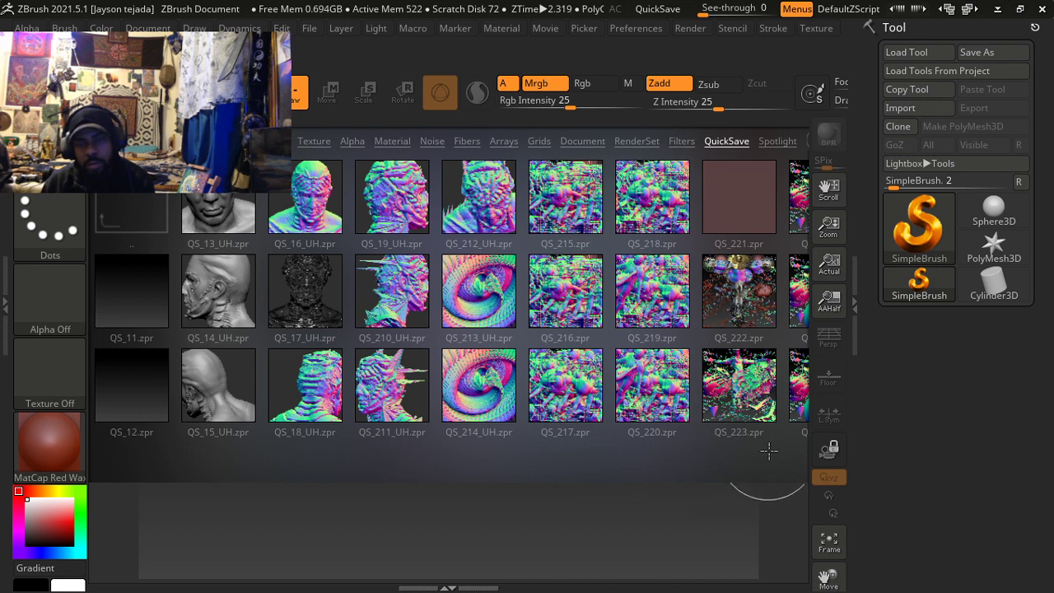
pyautogui.scroll(-4, 746, 452)
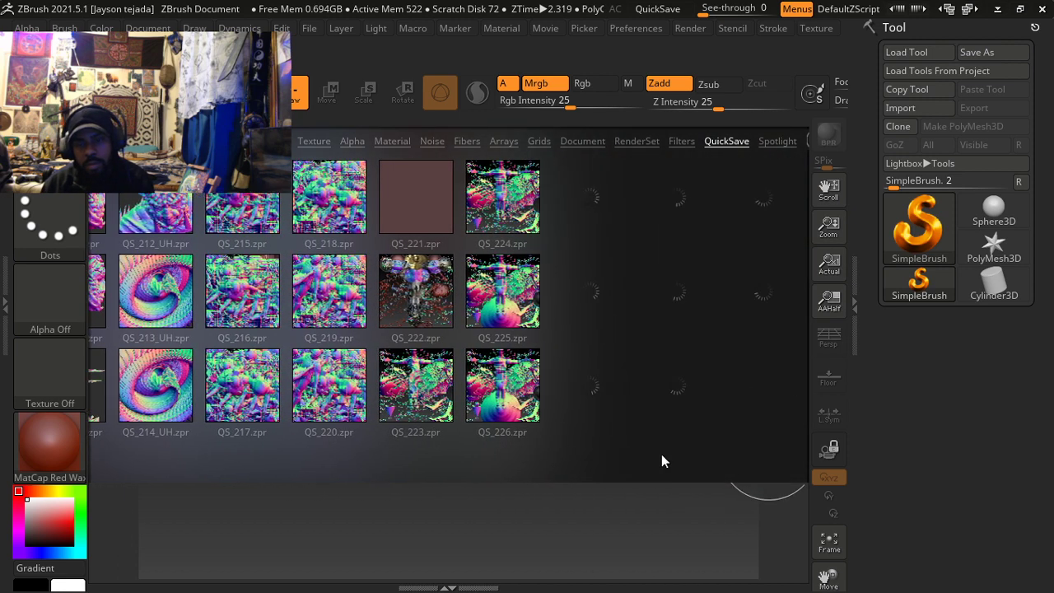
pyautogui.scroll(-3, 657, 453)
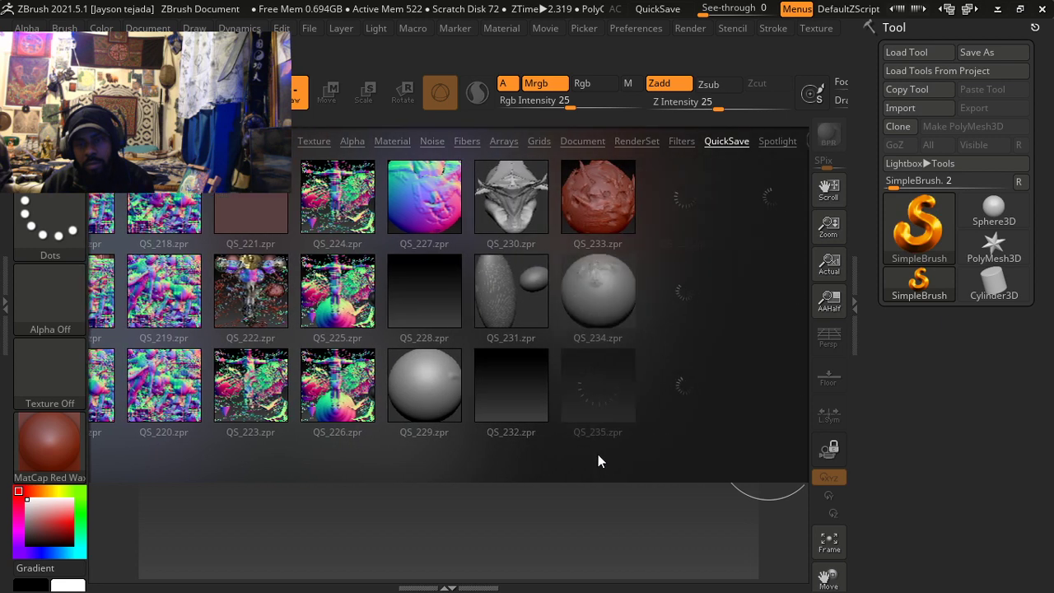
pyautogui.scroll(-4, 560, 455)
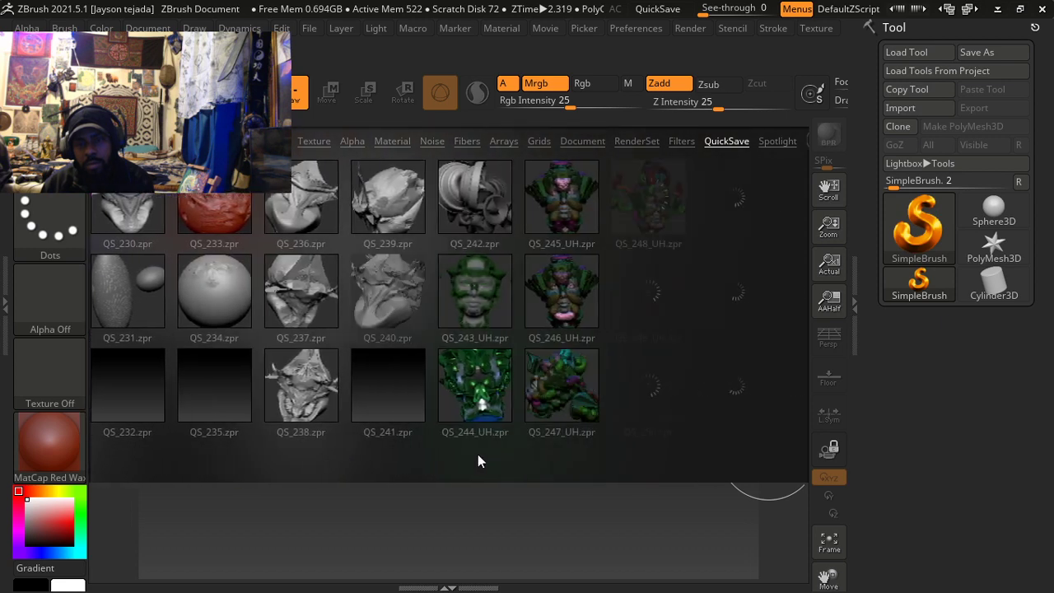
pyautogui.scroll(-4, 451, 457)
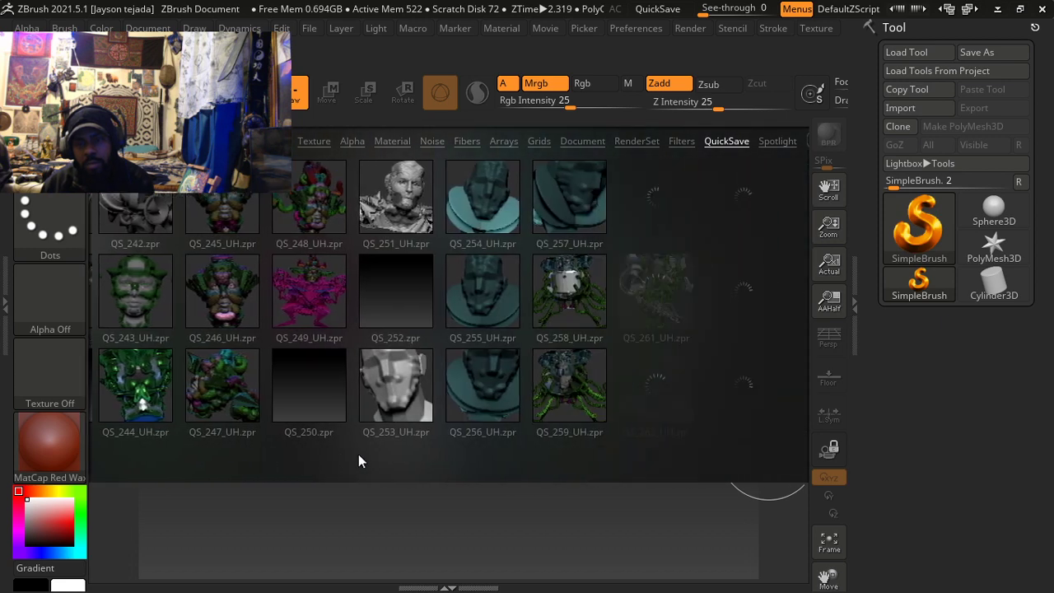
pyautogui.scroll(-4, 321, 460)
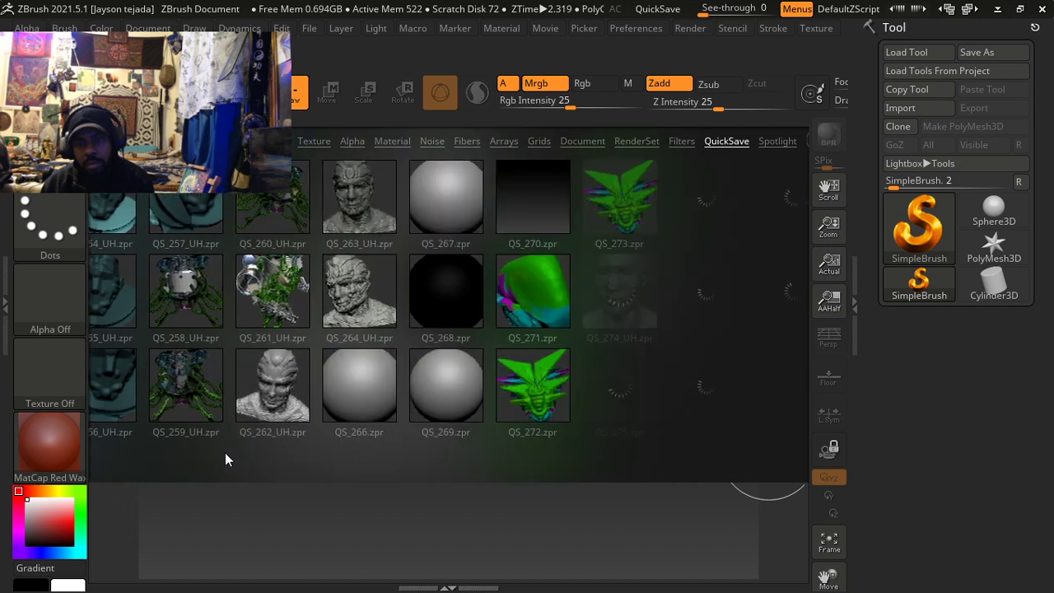
pyautogui.scroll(-2, 205, 452)
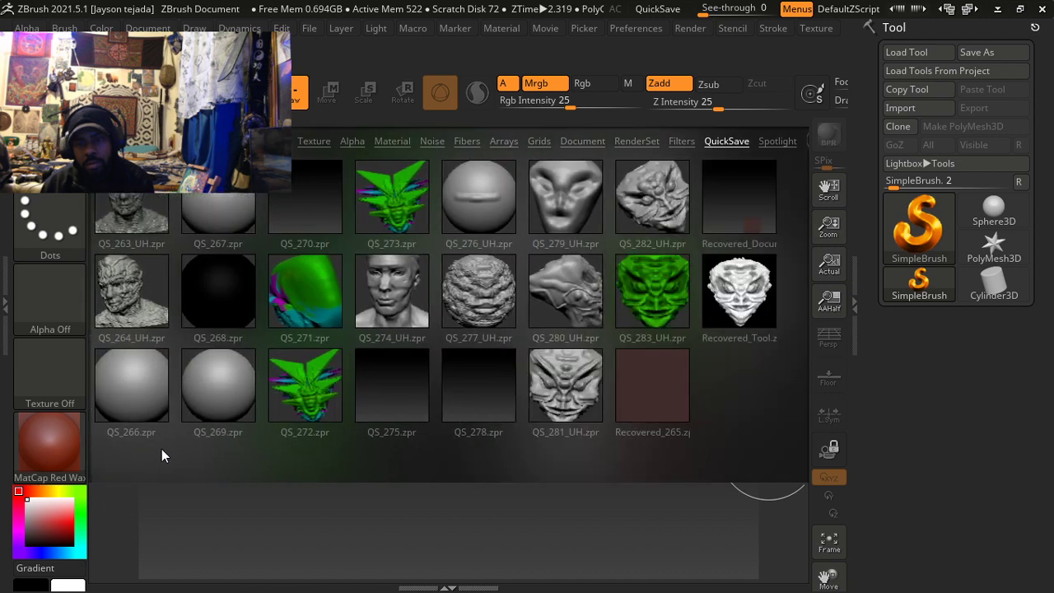
pyautogui.scroll(-2, 155, 448)
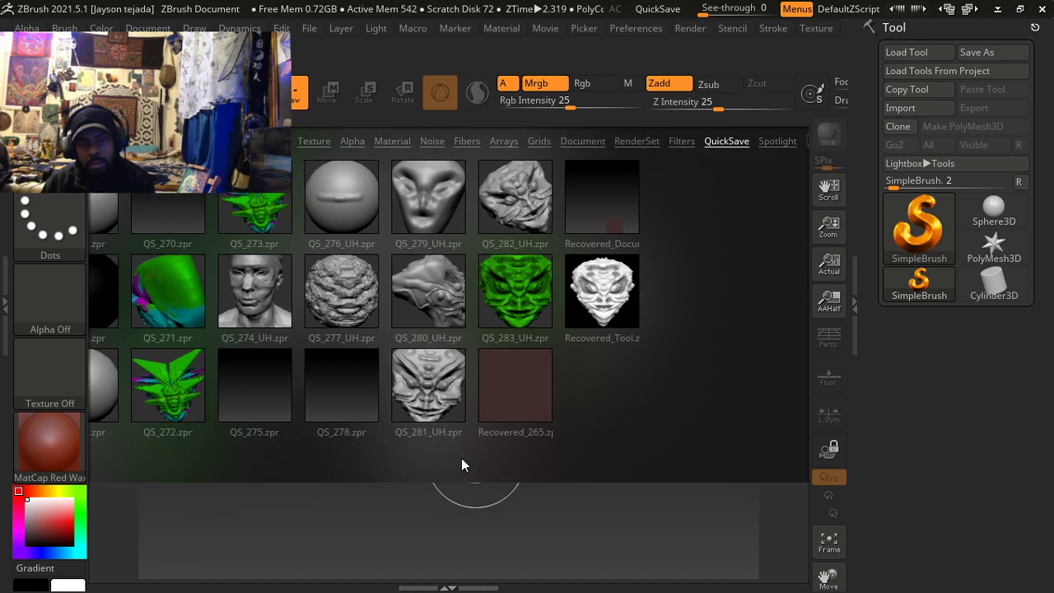
pyautogui.click(524, 290)
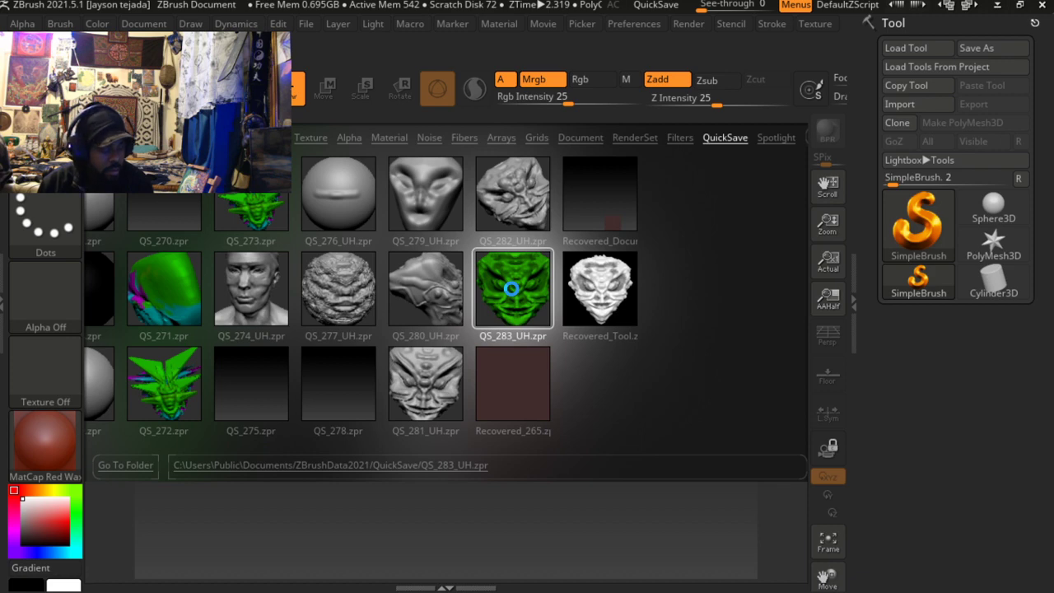
pyautogui.doubleClick(511, 288)
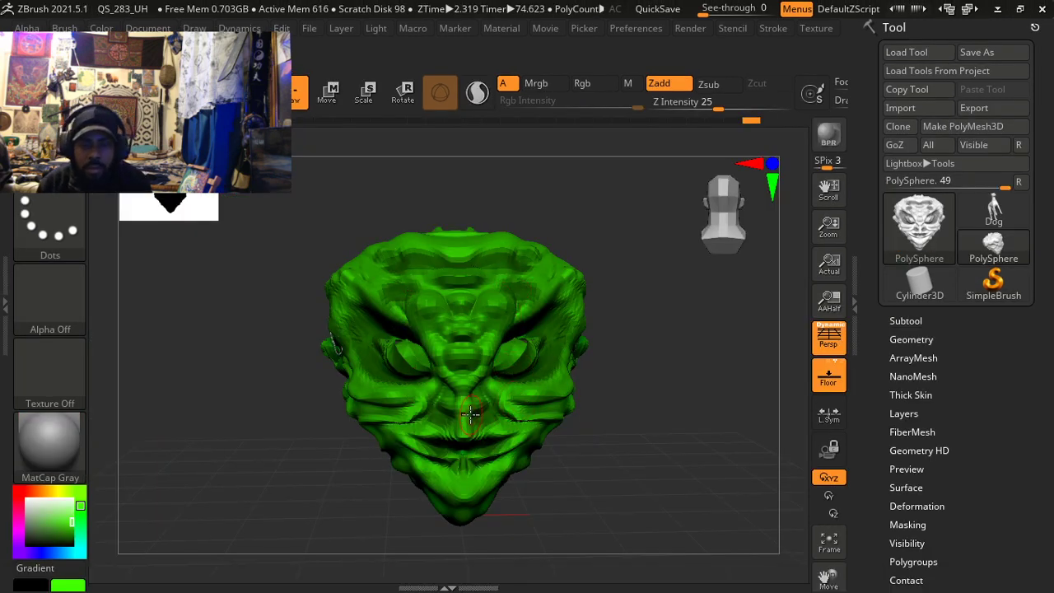
# Step: Sculpt a raised ridge along the side of the green creature head, toward the back of the skull
pyautogui.moveTo(501, 399)
pyautogui.mouseDown(button='right')
pyautogui.moveTo(468, 412)
pyautogui.moveTo(551, 388)
pyautogui.moveTo(549, 404)
pyautogui.moveTo(467, 401)
pyautogui.moveTo(504, 379)
pyautogui.mouseUp(button='right')
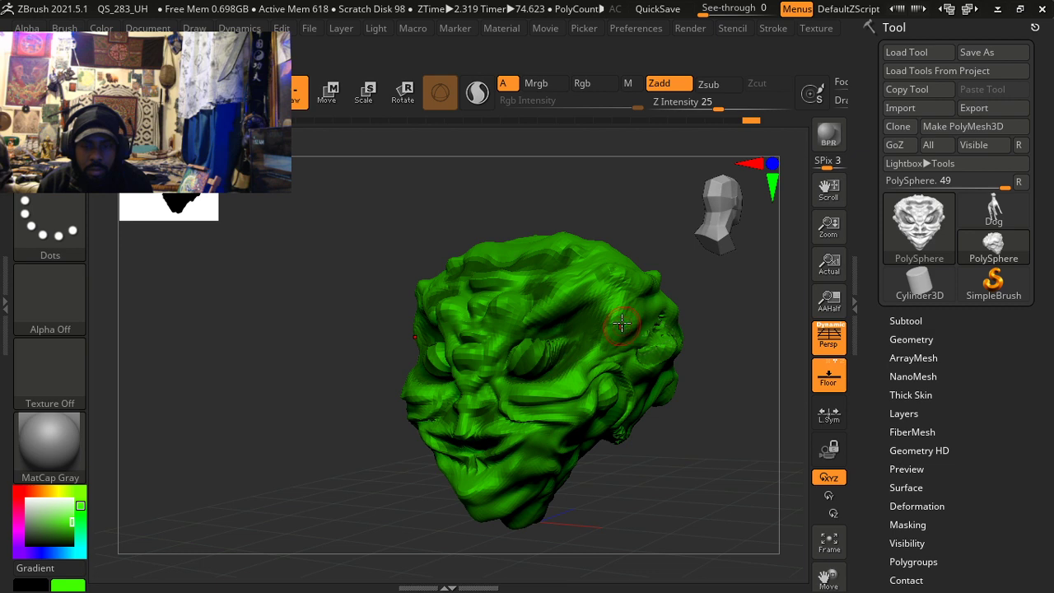
pyautogui.moveTo(622, 316); pyautogui.dragTo(620, 312)
pyautogui.moveTo(620, 325)
pyautogui.mouseDown(button='right')
pyautogui.moveTo(642, 347)
pyautogui.moveTo(561, 367)
pyautogui.moveTo(604, 326)
pyautogui.moveTo(630, 335)
pyautogui.mouseUp(button='right')
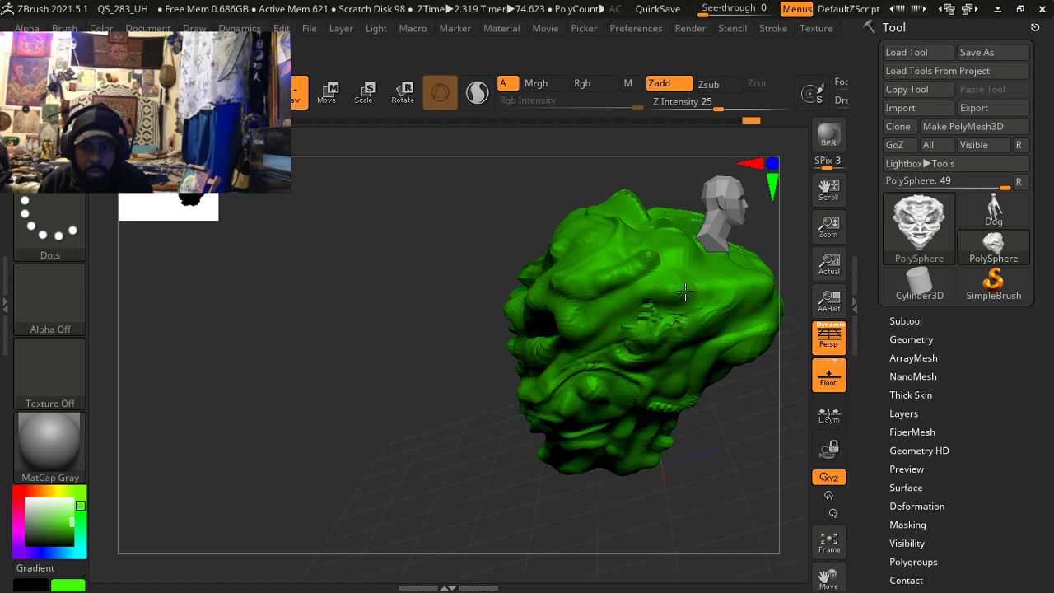
pyautogui.moveTo(737, 297)
pyautogui.mouseDown()
pyautogui.moveTo(708, 292)
pyautogui.moveTo(733, 289)
pyautogui.mouseUp()
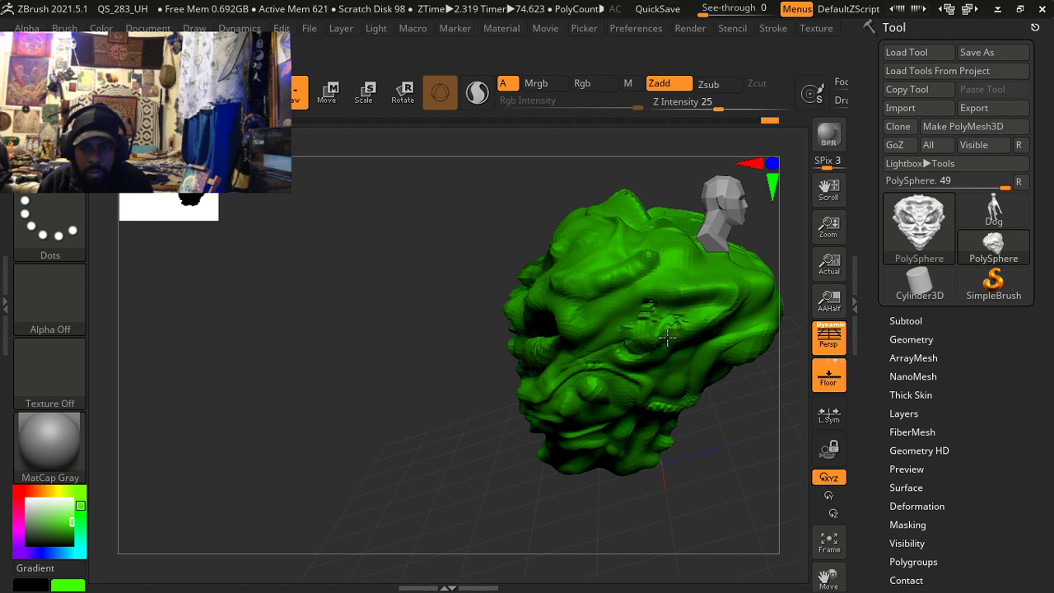
# Step: Examine the creature head's side, face and brow from several angles
pyautogui.moveTo(713, 330); pyautogui.dragTo(717, 369, button='right')
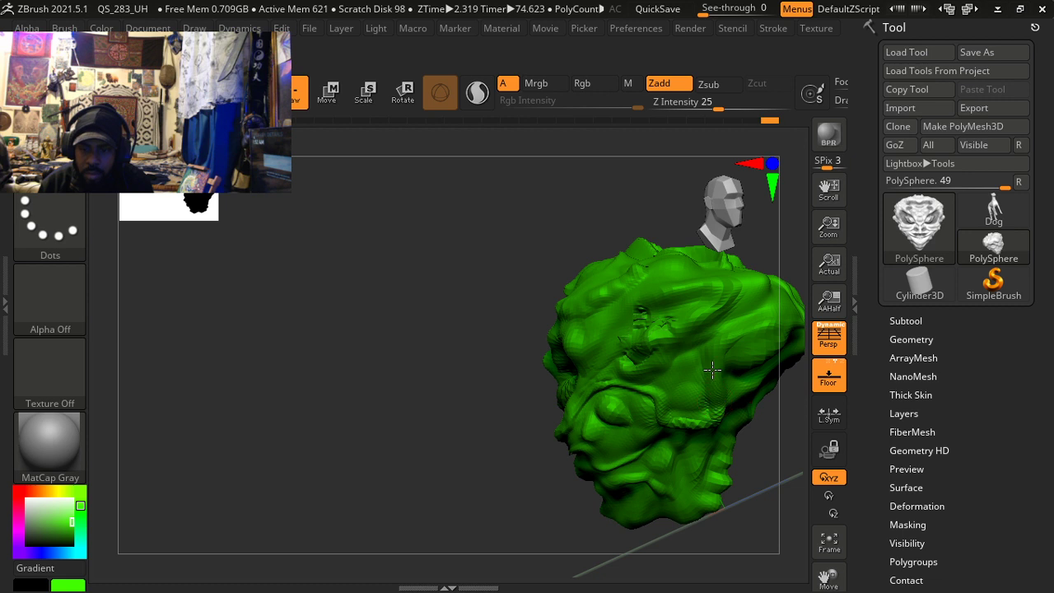
pyautogui.moveTo(666, 391); pyautogui.dragTo(631, 394, button='right')
pyautogui.moveTo(620, 409)
pyautogui.mouseDown()
pyautogui.moveTo(592, 395)
pyautogui.moveTo(630, 398)
pyautogui.moveTo(613, 375)
pyautogui.mouseUp()
pyautogui.moveTo(614, 376)
pyautogui.mouseDown(button='right')
pyautogui.moveTo(640, 357)
pyautogui.moveTo(587, 393)
pyautogui.mouseUp(button='right')
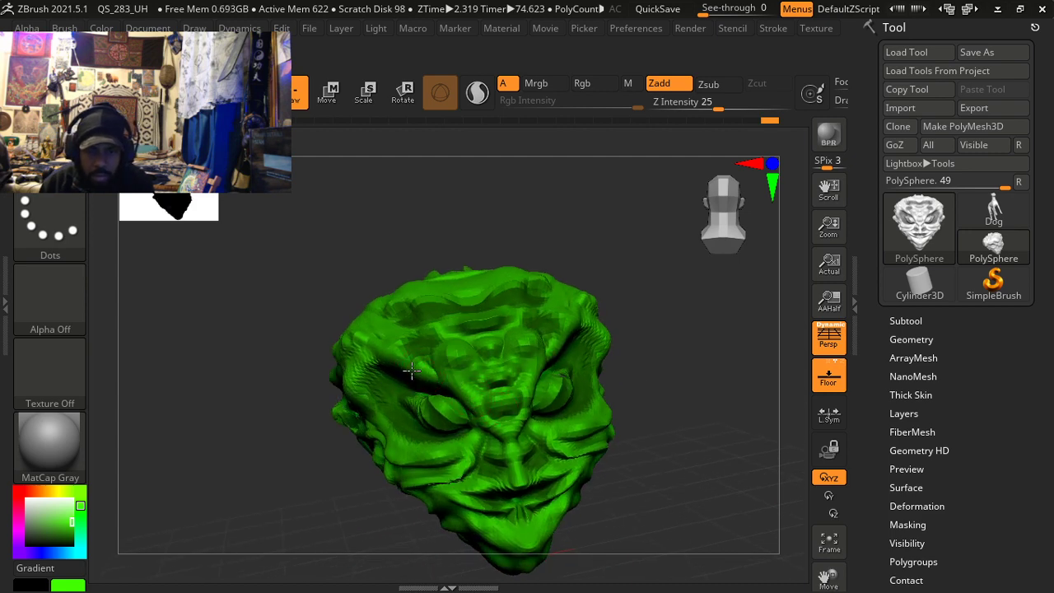
pyautogui.moveTo(411, 371); pyautogui.dragTo(404, 402, button='right')
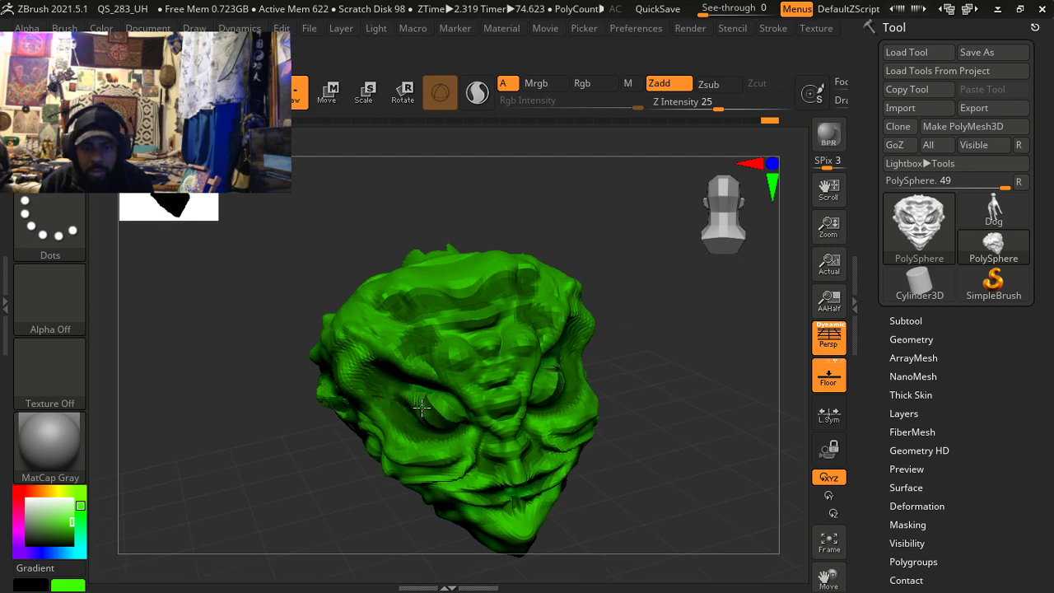
pyautogui.moveTo(446, 426); pyautogui.dragTo(431, 416, button='right')
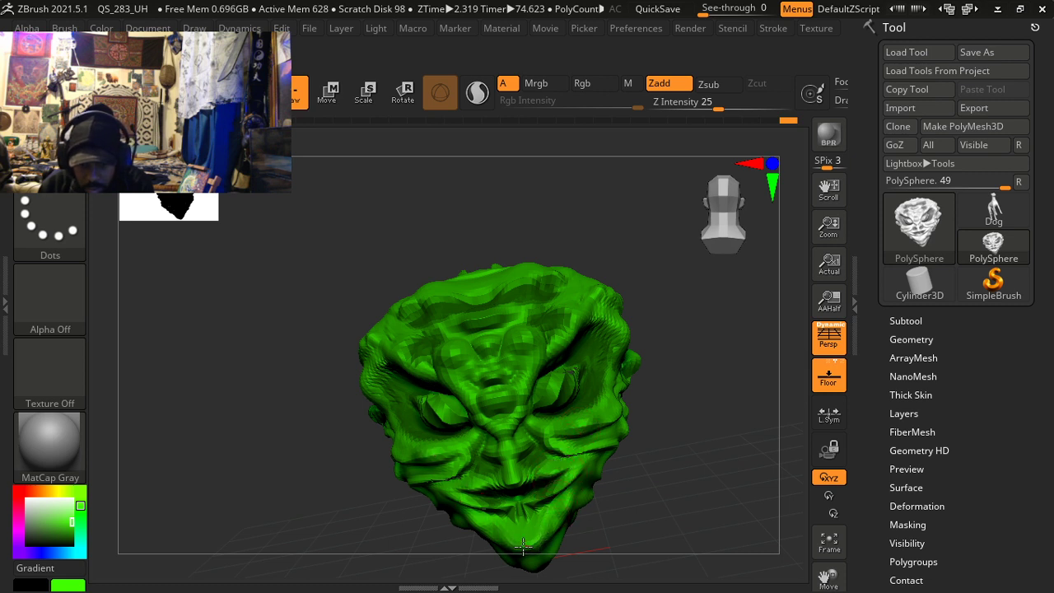
pyautogui.moveTo(624, 414); pyautogui.dragTo(572, 409, button='right')
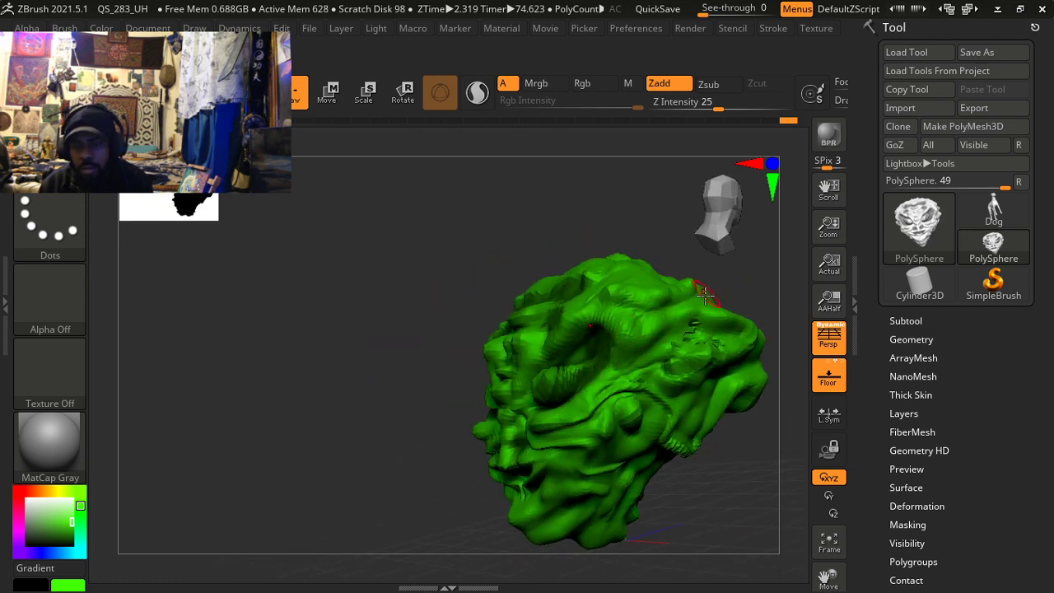
pyautogui.moveTo(668, 346)
pyautogui.mouseDown(button='right')
pyautogui.moveTo(601, 518)
pyautogui.moveTo(629, 364)
pyautogui.mouseUp(button='right')
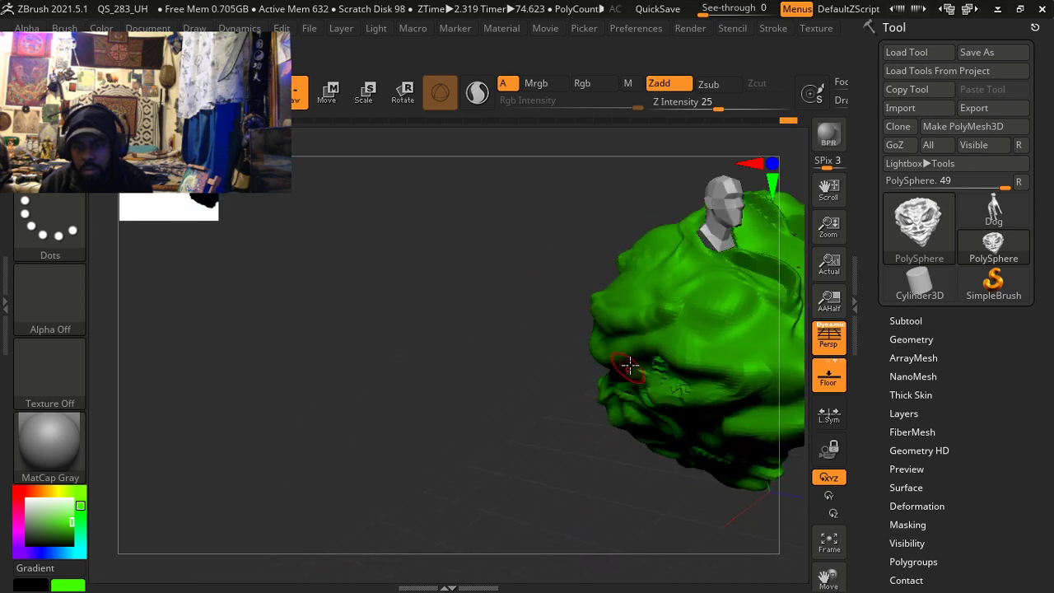
# Step: Sculpt raised freehand strokes across the side and back of the creature's skull
pyautogui.moveTo(699, 317)
pyautogui.mouseDown()
pyautogui.moveTo(729, 325)
pyautogui.moveTo(741, 308)
pyautogui.moveTo(726, 311)
pyautogui.mouseUp()
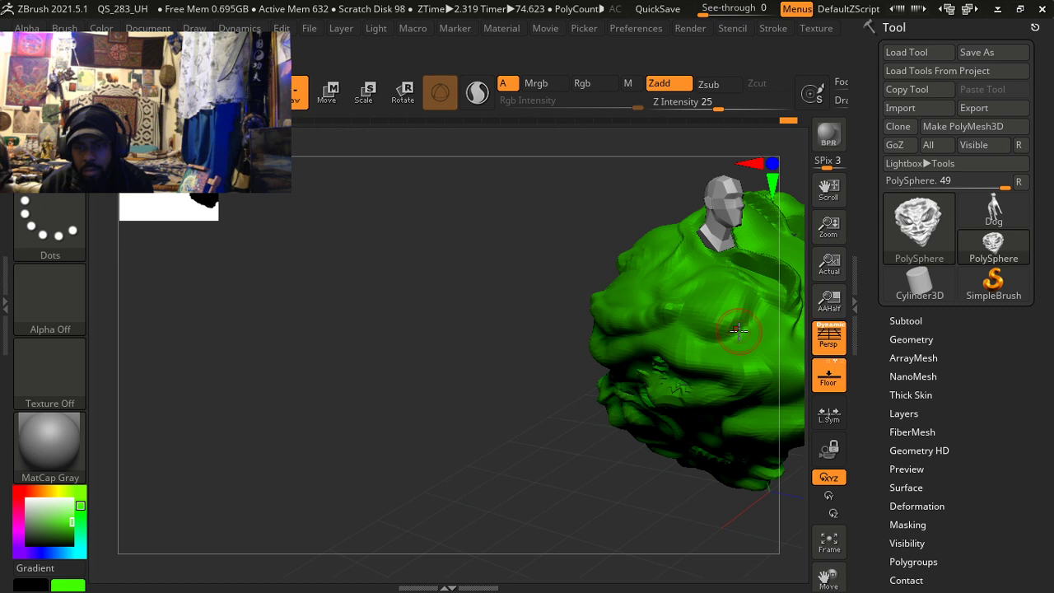
pyautogui.moveTo(738, 330); pyautogui.dragTo(685, 352, button='right')
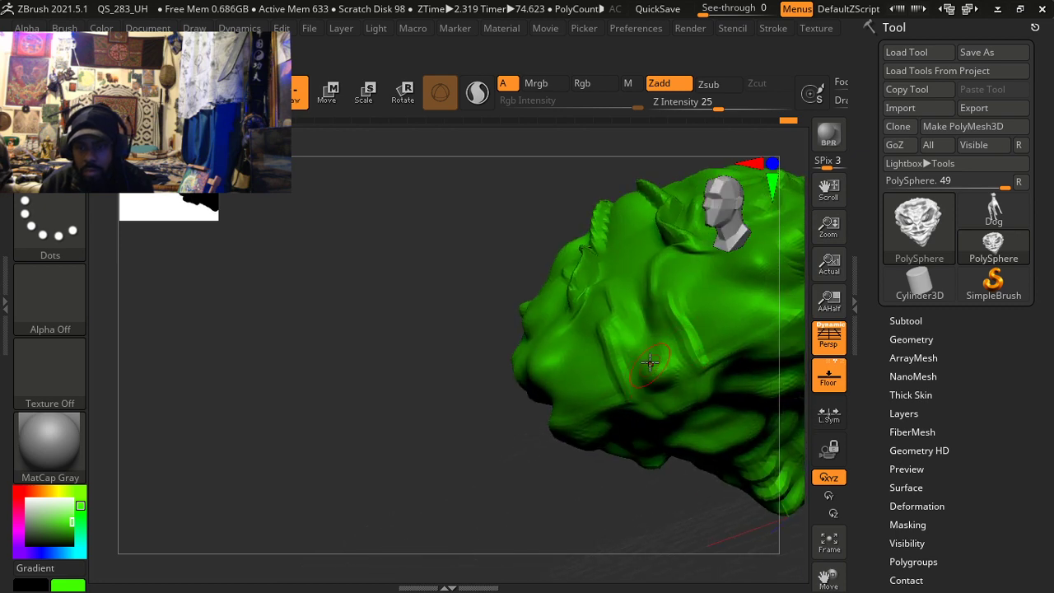
pyautogui.click(636, 320)
pyautogui.moveTo(635, 320)
pyautogui.mouseDown(button='right')
pyautogui.moveTo(682, 361)
pyautogui.moveTo(675, 342)
pyautogui.mouseUp(button='right')
pyautogui.moveTo(589, 215)
pyautogui.mouseDown()
pyautogui.moveTo(598, 212)
pyautogui.moveTo(621, 261)
pyautogui.mouseUp()
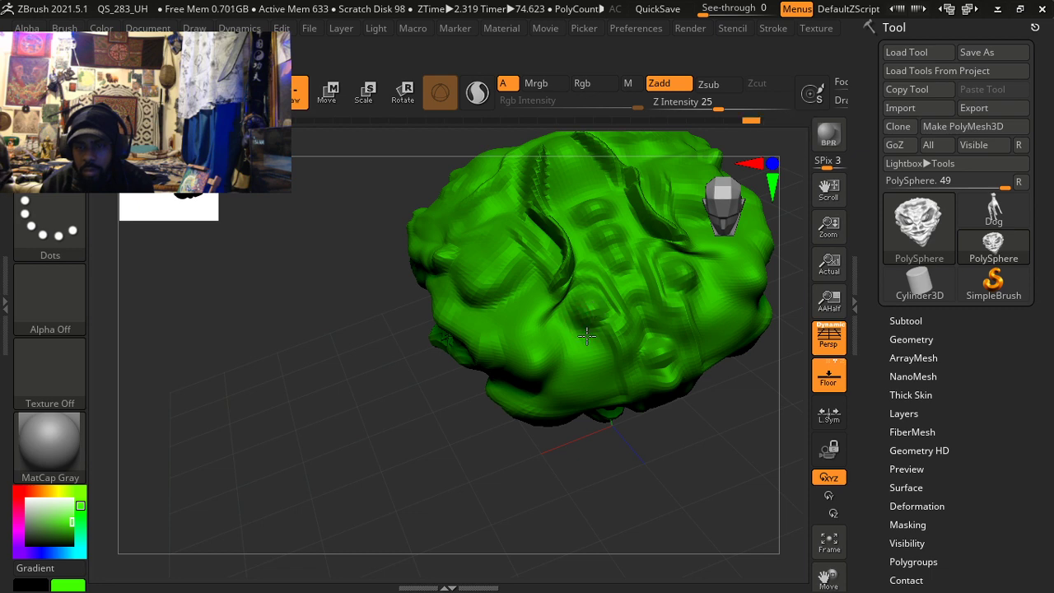
pyautogui.moveTo(578, 329)
pyautogui.mouseDown(button='right')
pyautogui.moveTo(622, 338)
pyautogui.moveTo(616, 298)
pyautogui.moveTo(595, 354)
pyautogui.moveTo(639, 324)
pyautogui.moveTo(655, 336)
pyautogui.moveTo(630, 338)
pyautogui.mouseUp(button='right')
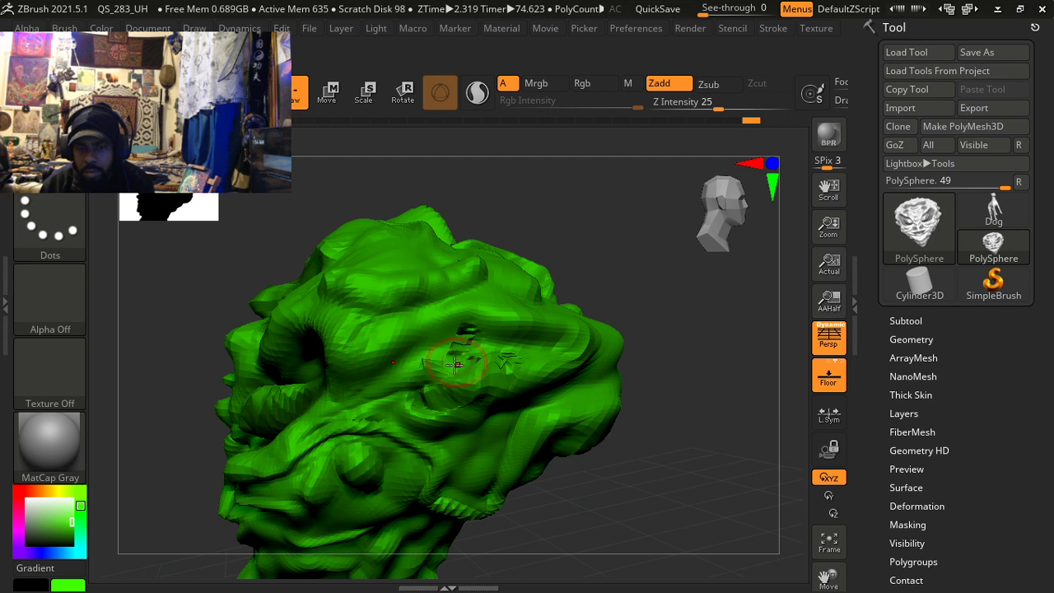
# Step: Sculpt a freehand stroke along the cheek crease, running from beside the nose toward the outer jaw
pyautogui.moveTo(484, 427)
pyautogui.mouseDown(button='right')
pyautogui.moveTo(555, 406)
pyautogui.moveTo(536, 392)
pyautogui.moveTo(549, 414)
pyautogui.mouseUp(button='right')
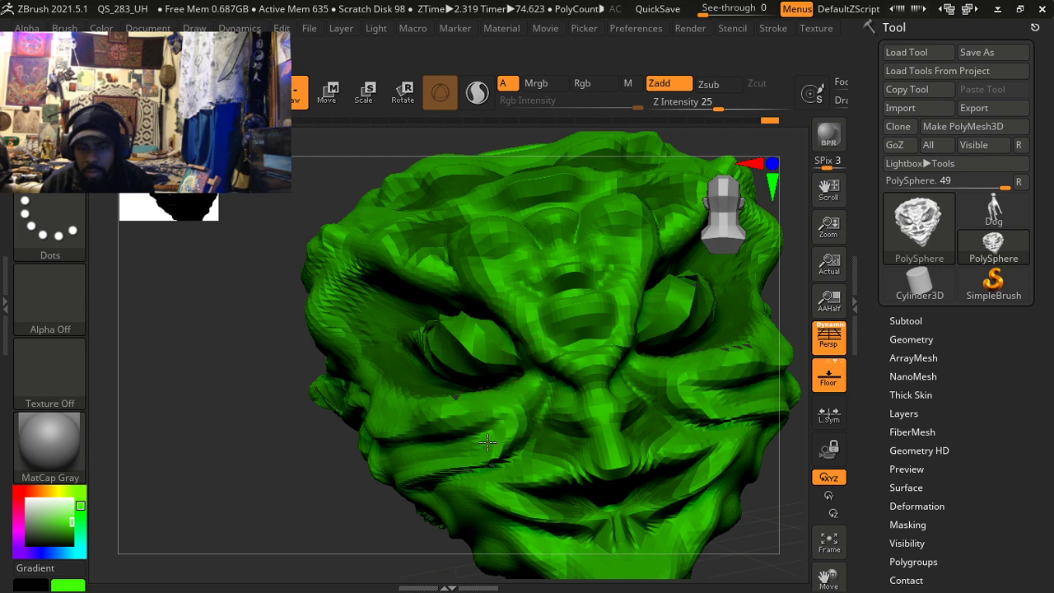
pyautogui.moveTo(509, 438); pyautogui.dragTo(457, 466)
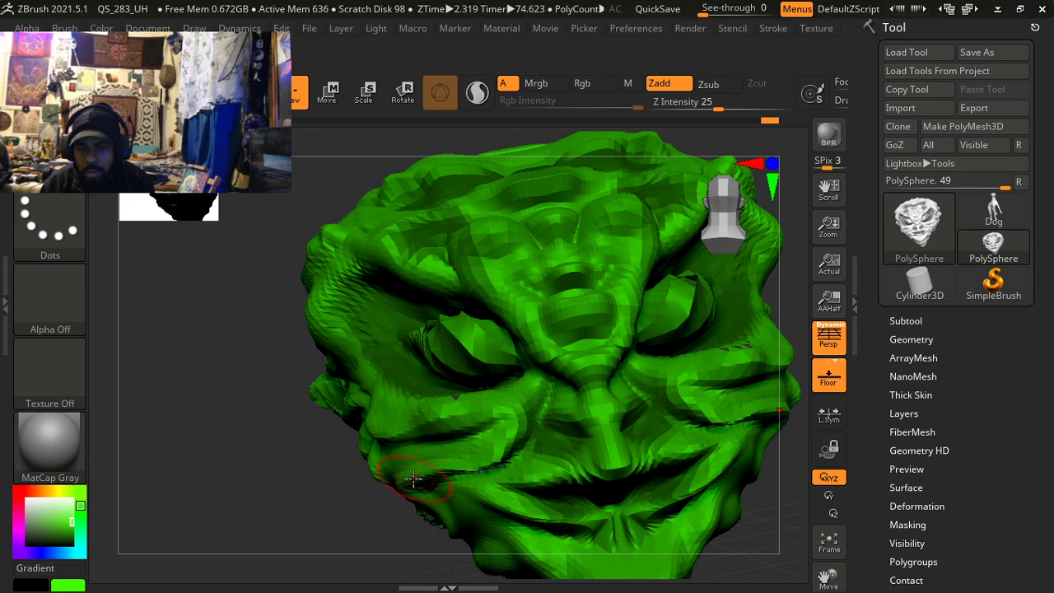
pyautogui.moveTo(500, 415)
pyautogui.mouseDown(button='right')
pyautogui.moveTo(551, 428)
pyautogui.moveTo(570, 449)
pyautogui.moveTo(577, 432)
pyautogui.moveTo(555, 439)
pyautogui.moveTo(528, 423)
pyautogui.moveTo(541, 428)
pyautogui.mouseUp(button='right')
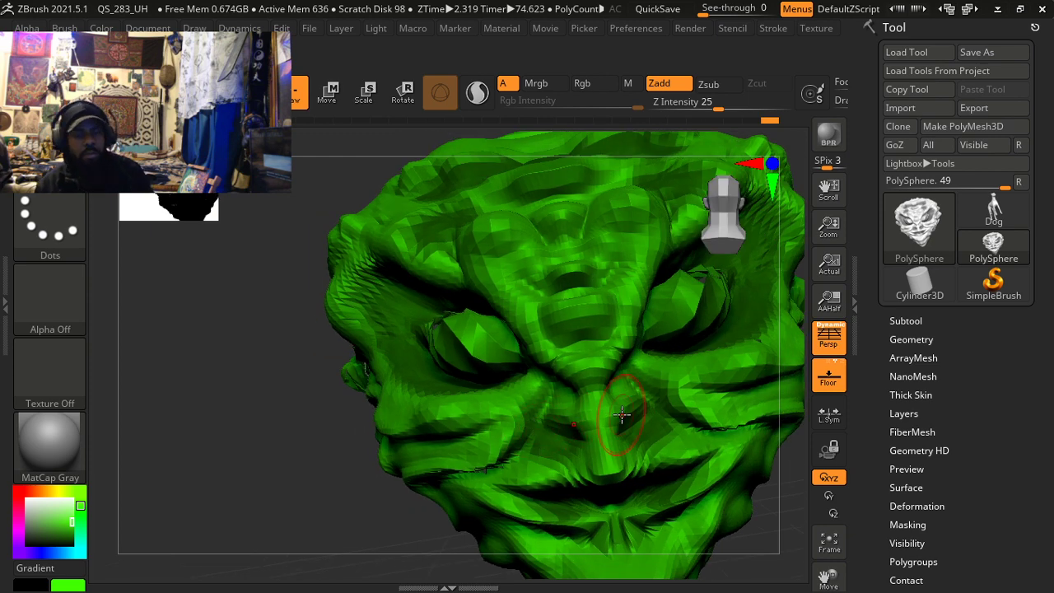
# Step: Sculpt a short raised stroke across the upper side of the creature's skull
pyautogui.moveTo(629, 418)
pyautogui.keyDown('ctrl'); pyautogui.mouseDown(button='right')
pyautogui.moveTo(583, 371)
pyautogui.moveTo(586, 346)
pyautogui.moveTo(647, 387)
pyautogui.moveTo(597, 331)
pyautogui.moveTo(605, 375)
pyautogui.mouseUp(button='right'); pyautogui.keyUp('ctrl')
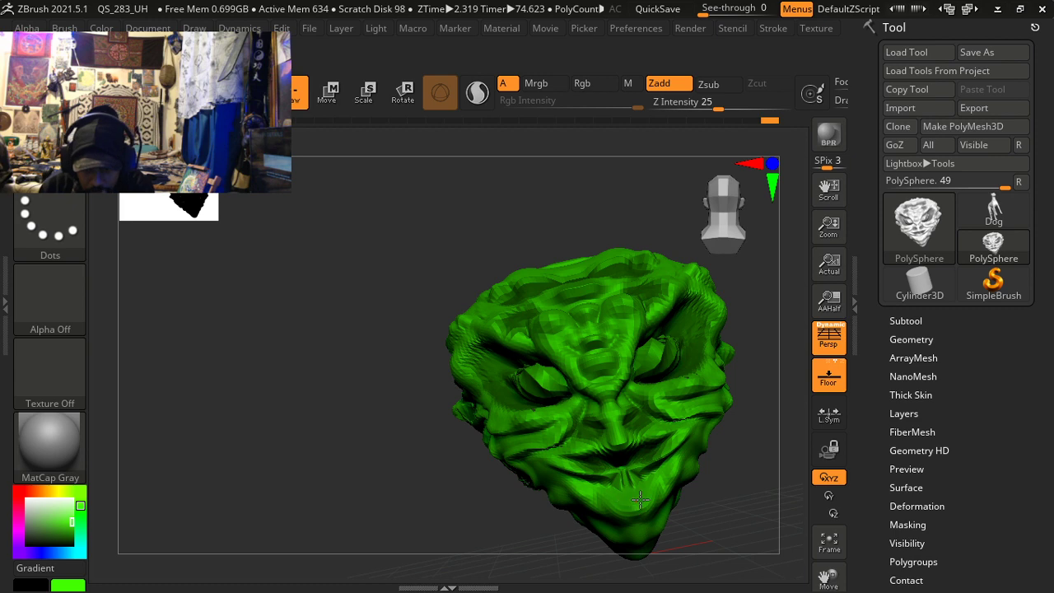
pyautogui.moveTo(633, 510); pyautogui.dragTo(663, 494, button='right')
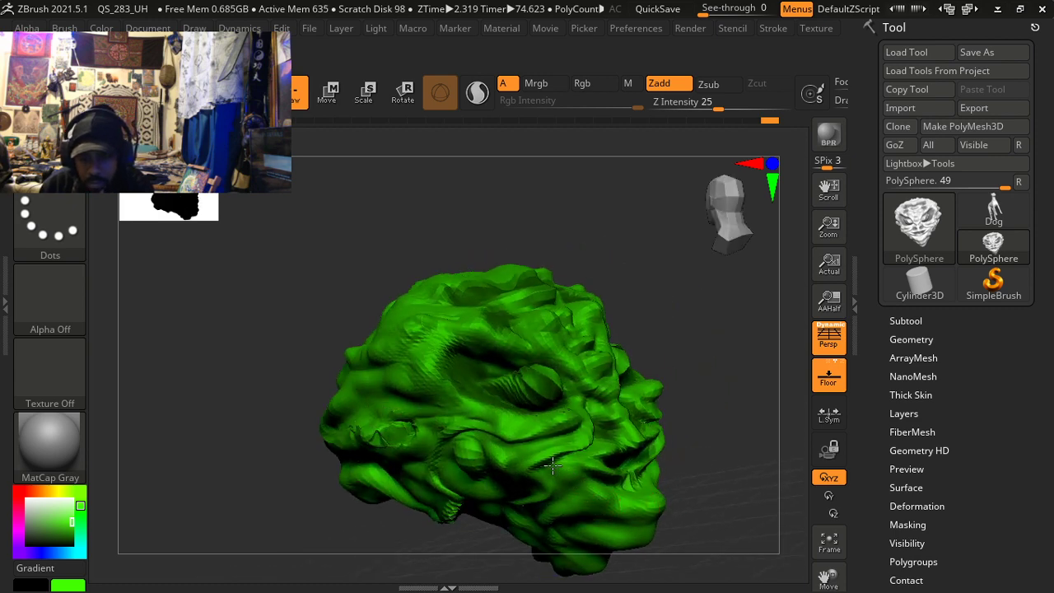
pyautogui.moveTo(542, 484)
pyautogui.mouseDown(button='right')
pyautogui.moveTo(574, 491)
pyautogui.moveTo(640, 453)
pyautogui.moveTo(600, 467)
pyautogui.mouseUp(button='right')
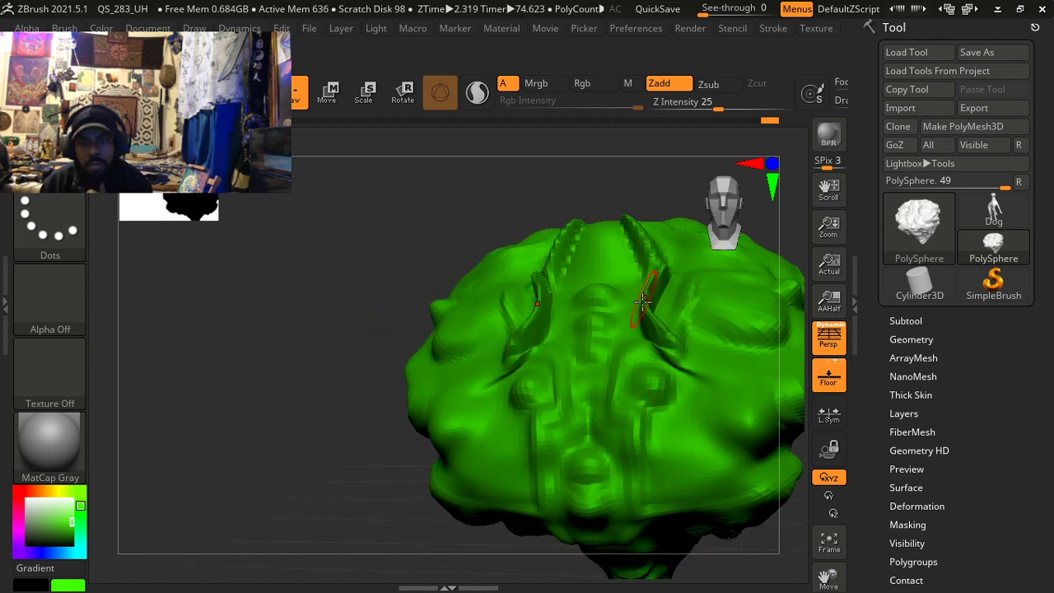
pyautogui.moveTo(653, 333)
pyautogui.mouseDown(button='right')
pyautogui.moveTo(676, 409)
pyautogui.moveTo(635, 326)
pyautogui.mouseUp(button='right')
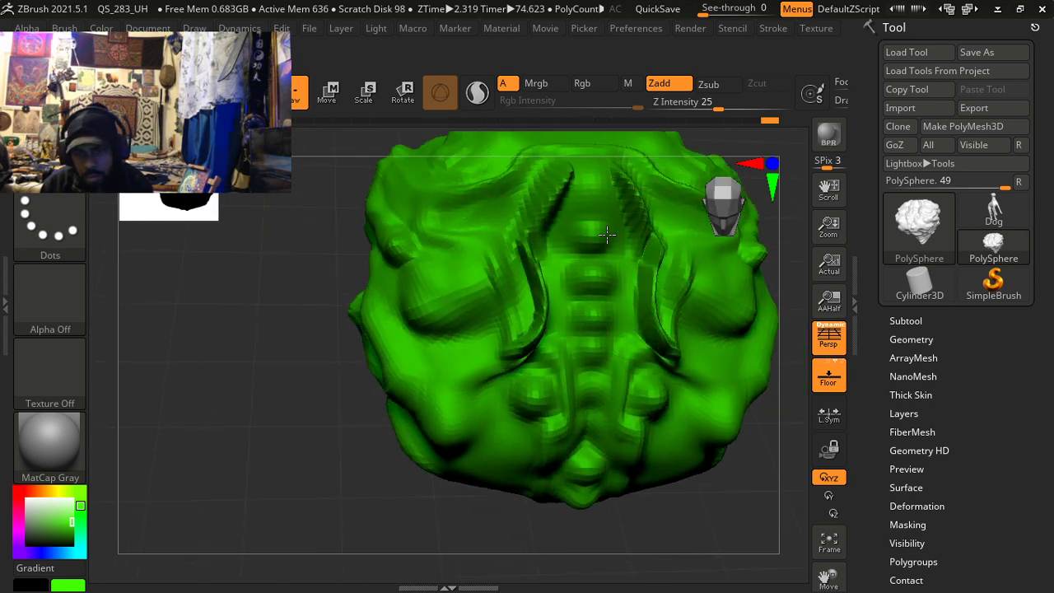
pyautogui.moveTo(591, 282)
pyautogui.mouseDown(button='right')
pyautogui.moveTo(584, 296)
pyautogui.moveTo(609, 256)
pyautogui.moveTo(574, 354)
pyautogui.moveTo(639, 363)
pyautogui.moveTo(667, 382)
pyautogui.moveTo(654, 423)
pyautogui.moveTo(668, 431)
pyautogui.moveTo(605, 354)
pyautogui.moveTo(546, 346)
pyautogui.moveTo(531, 356)
pyautogui.mouseUp(button='right')
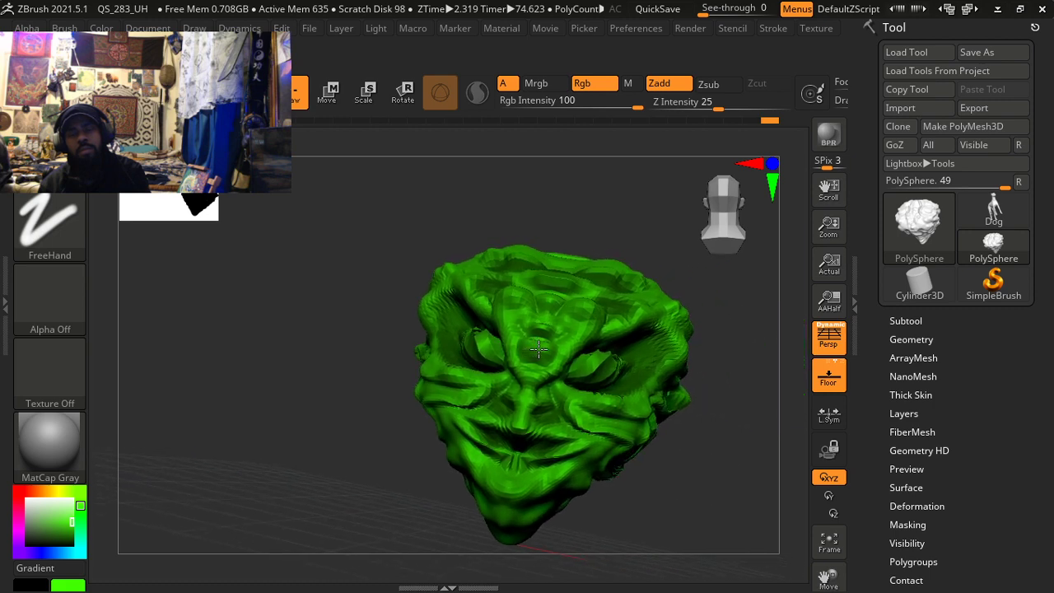
pyautogui.moveTo(643, 360)
pyautogui.mouseDown(button='right')
pyautogui.moveTo(616, 337)
pyautogui.moveTo(679, 431)
pyautogui.moveTo(594, 388)
pyautogui.mouseUp(button='right')
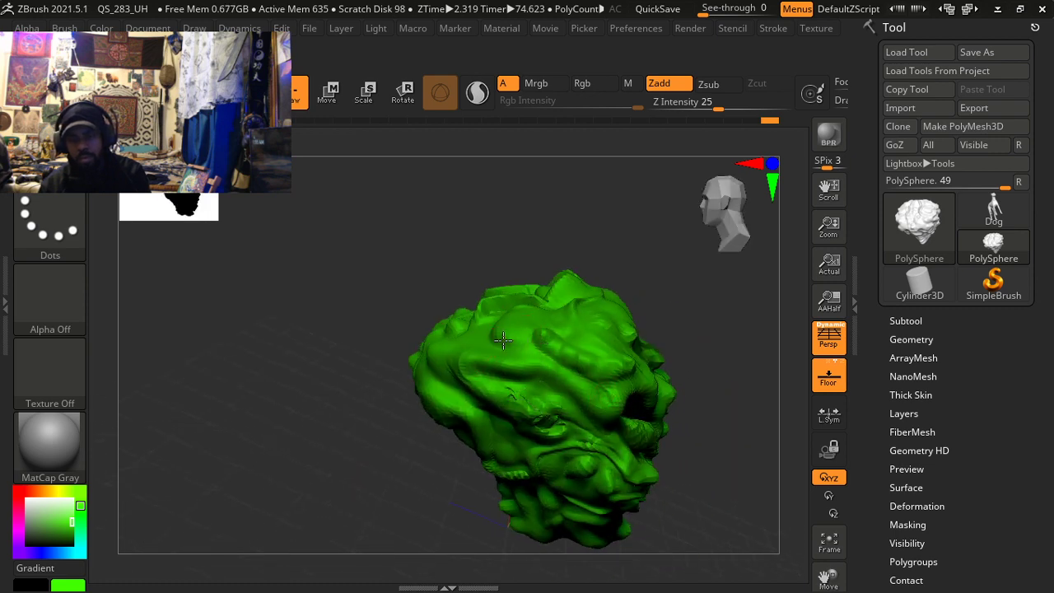
pyautogui.moveTo(503, 340); pyautogui.dragTo(557, 341)
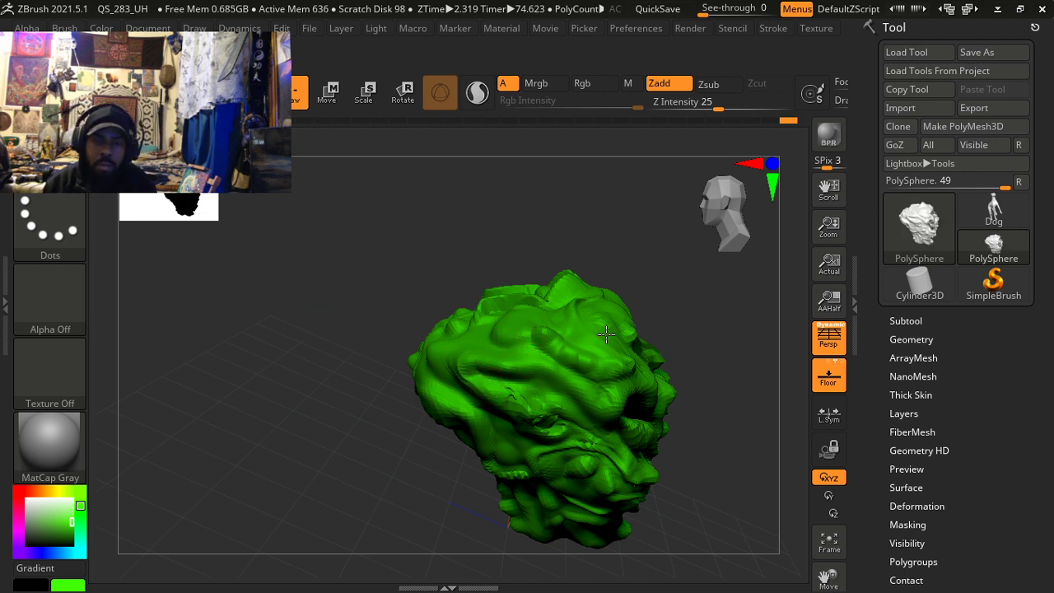
pyautogui.press('space')
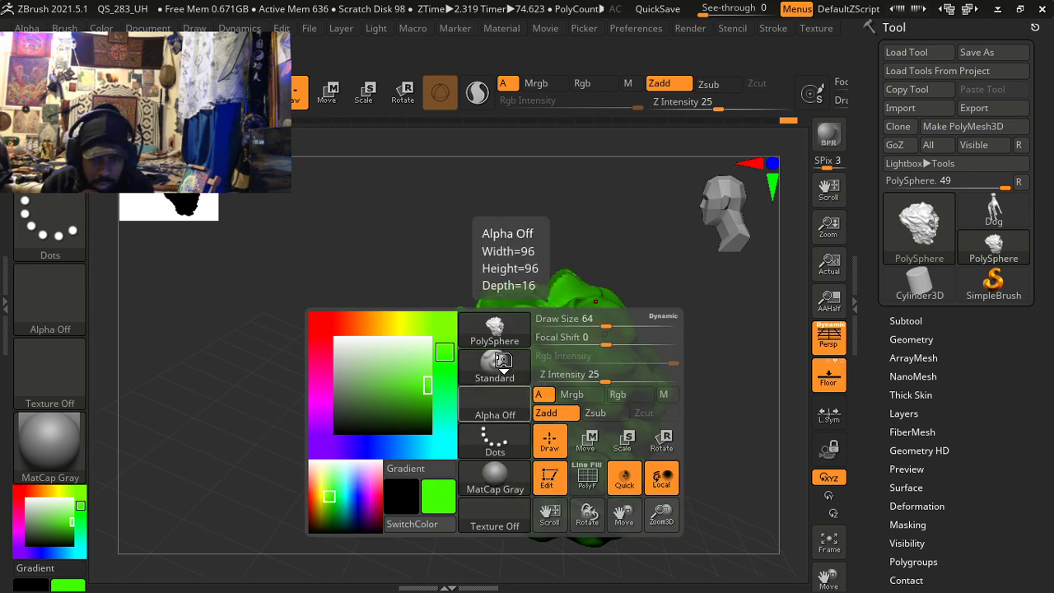
pyautogui.click(506, 393)
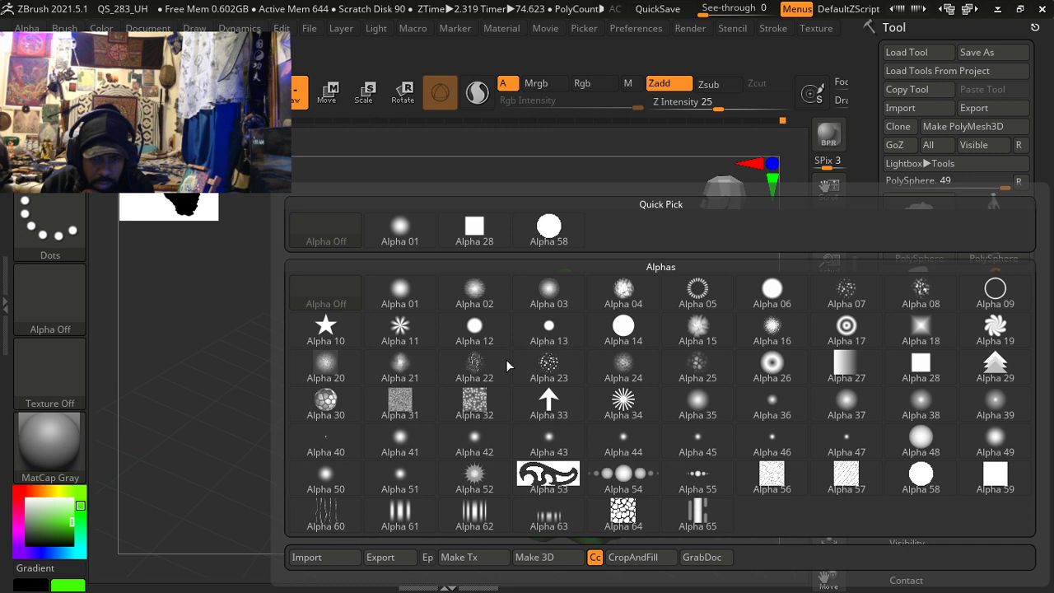
pyautogui.moveTo(507, 362)
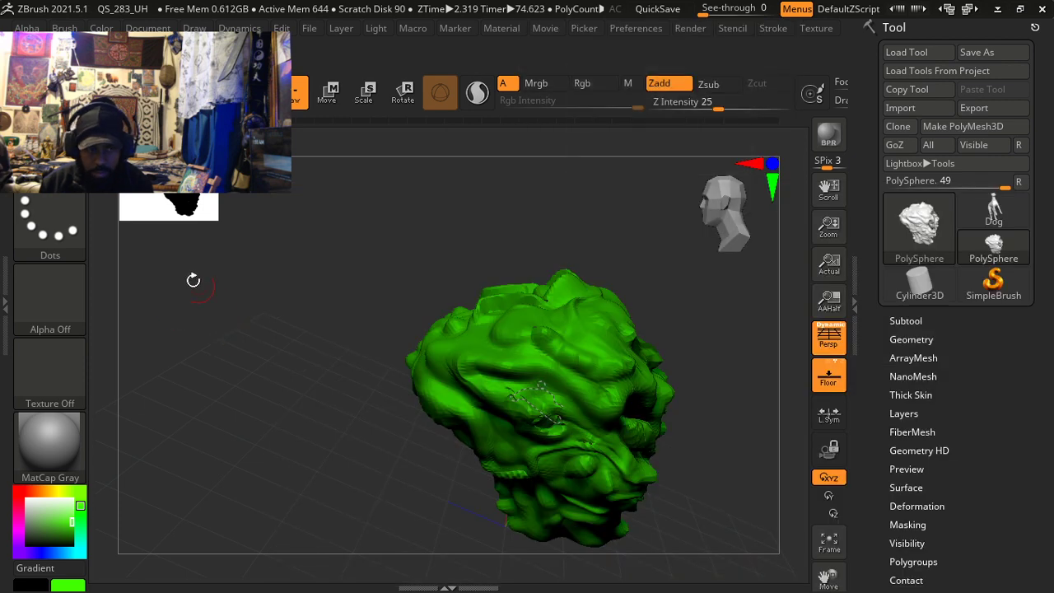
# Step: Switch to the Planar brush and flatten areas along the side and top of the skull
pyautogui.press('b')
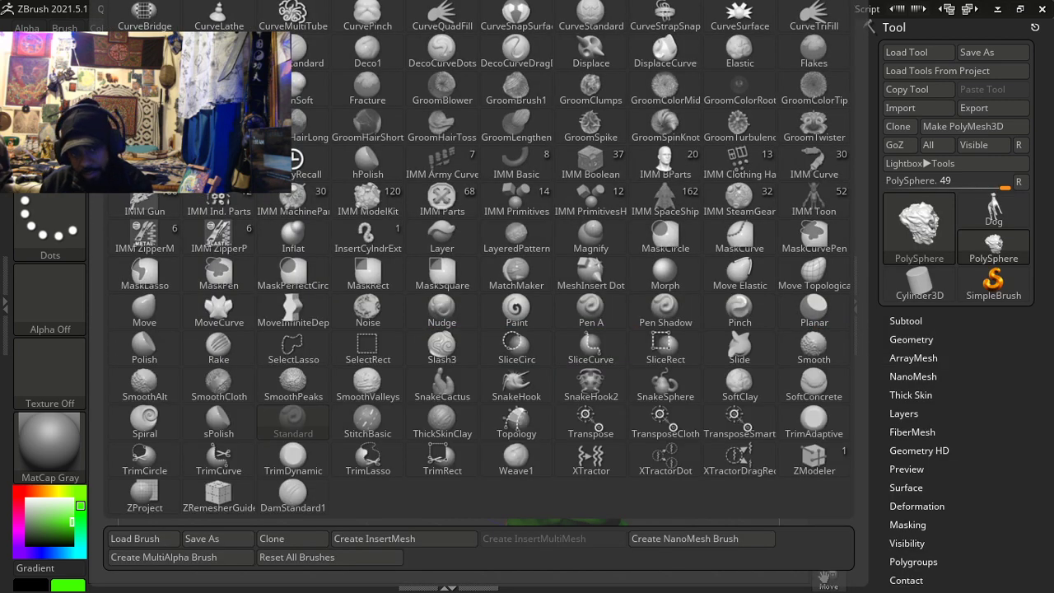
pyautogui.moveTo(699, 415)
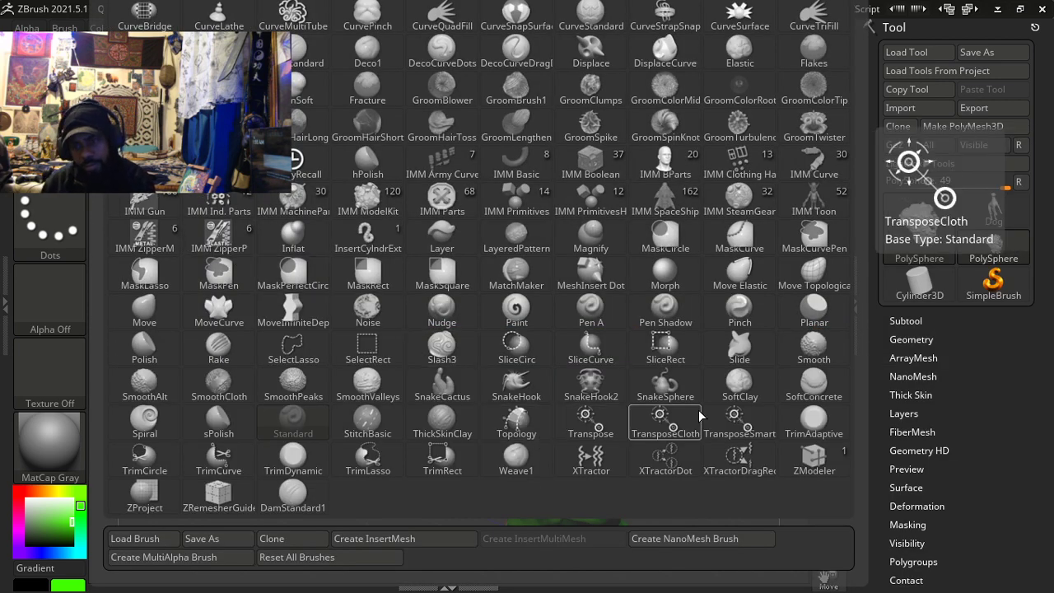
pyautogui.click(813, 311)
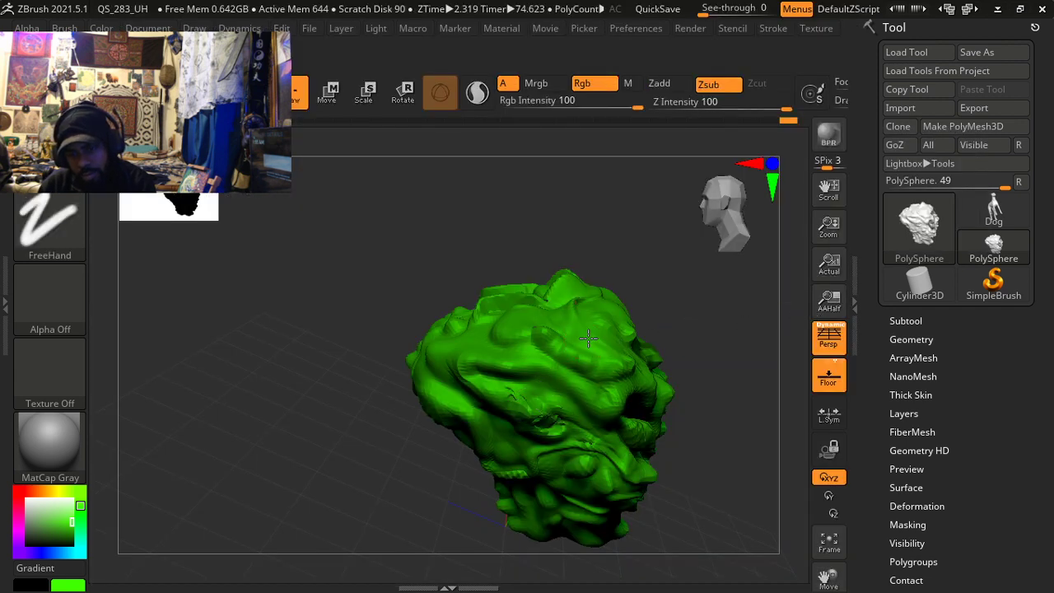
pyautogui.moveTo(595, 339)
pyautogui.mouseDown()
pyautogui.moveTo(552, 331)
pyautogui.moveTo(566, 332)
pyautogui.mouseUp()
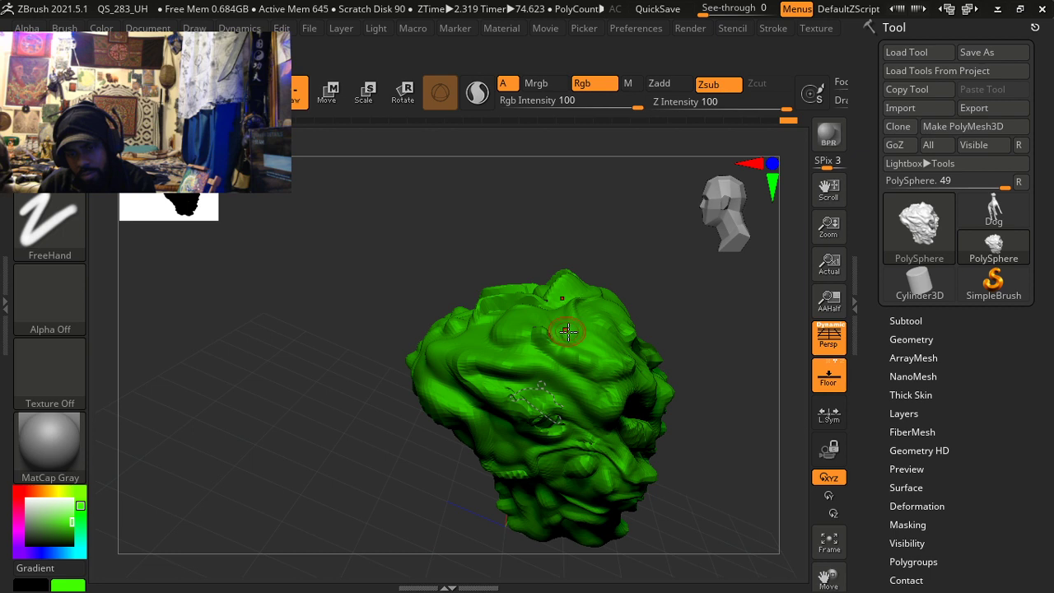
pyautogui.moveTo(567, 332)
pyautogui.mouseDown(button='right')
pyautogui.moveTo(534, 370)
pyautogui.moveTo(569, 348)
pyautogui.mouseUp(button='right')
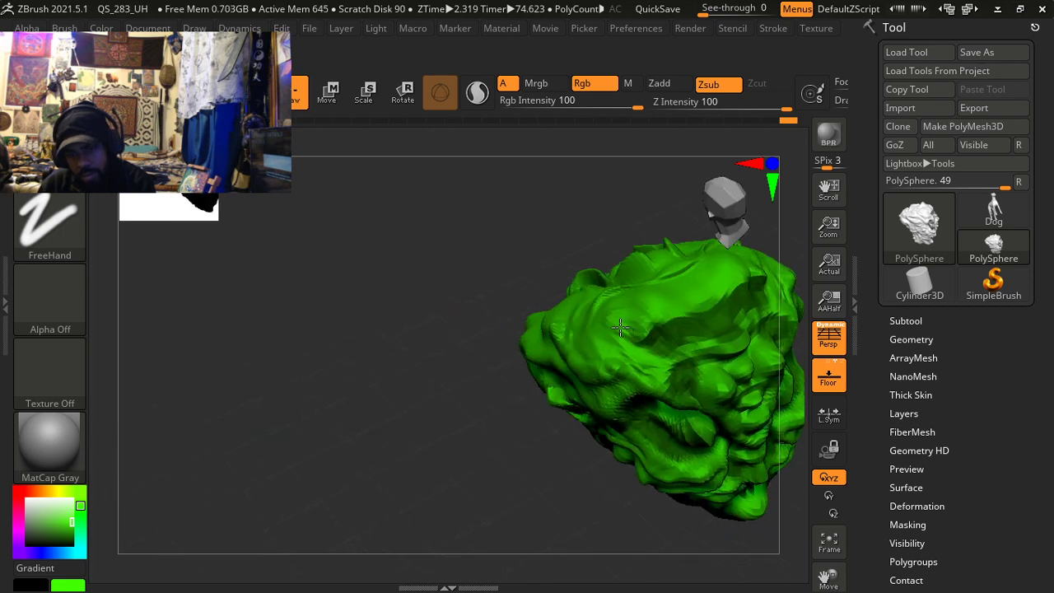
pyautogui.moveTo(715, 306)
pyautogui.mouseDown(button='right')
pyautogui.moveTo(657, 336)
pyautogui.moveTo(716, 321)
pyautogui.mouseUp(button='right')
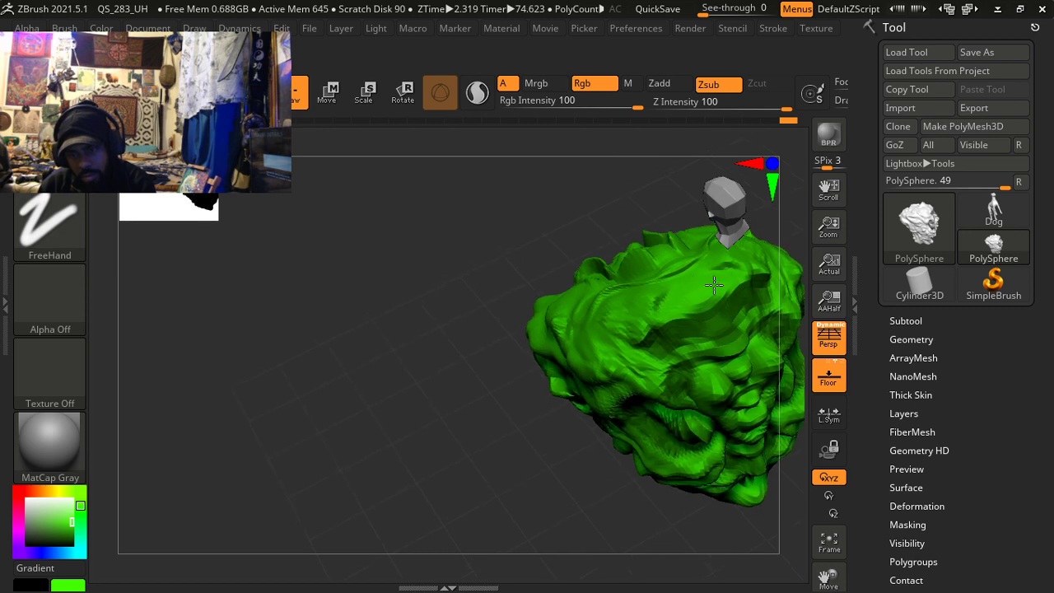
pyautogui.moveTo(671, 302)
pyautogui.mouseDown(button='right')
pyautogui.moveTo(576, 338)
pyautogui.moveTo(636, 298)
pyautogui.moveTo(601, 330)
pyautogui.moveTo(616, 253)
pyautogui.moveTo(634, 300)
pyautogui.mouseUp(button='right')
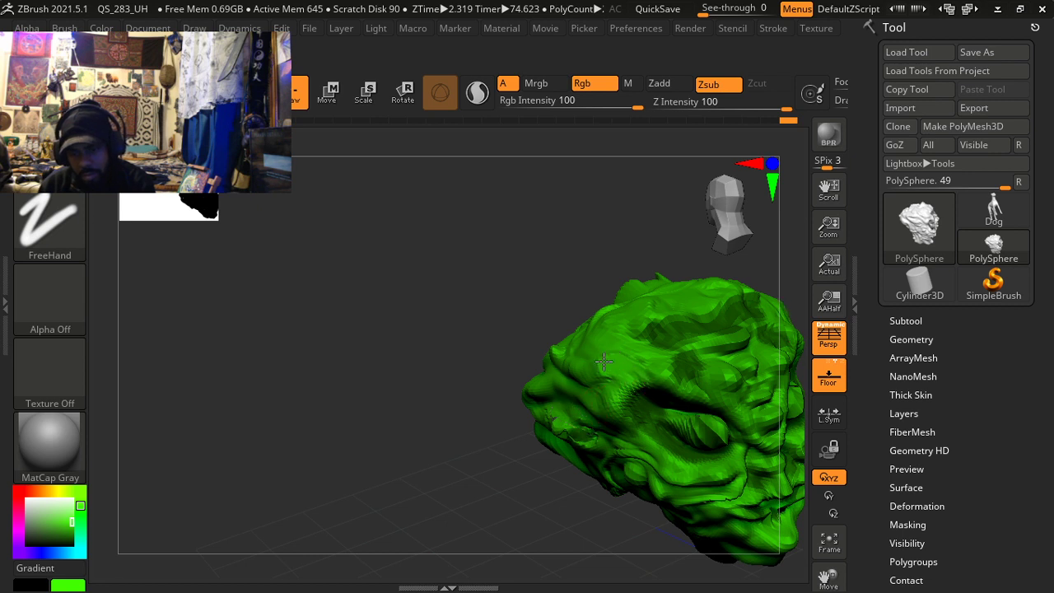
# Step: Flatten planes on the brow above the eye and across the cheek with the Planar brush
pyautogui.moveTo(595, 365)
pyautogui.mouseDown(button='right')
pyautogui.moveTo(588, 383)
pyautogui.moveTo(624, 373)
pyautogui.mouseUp(button='right')
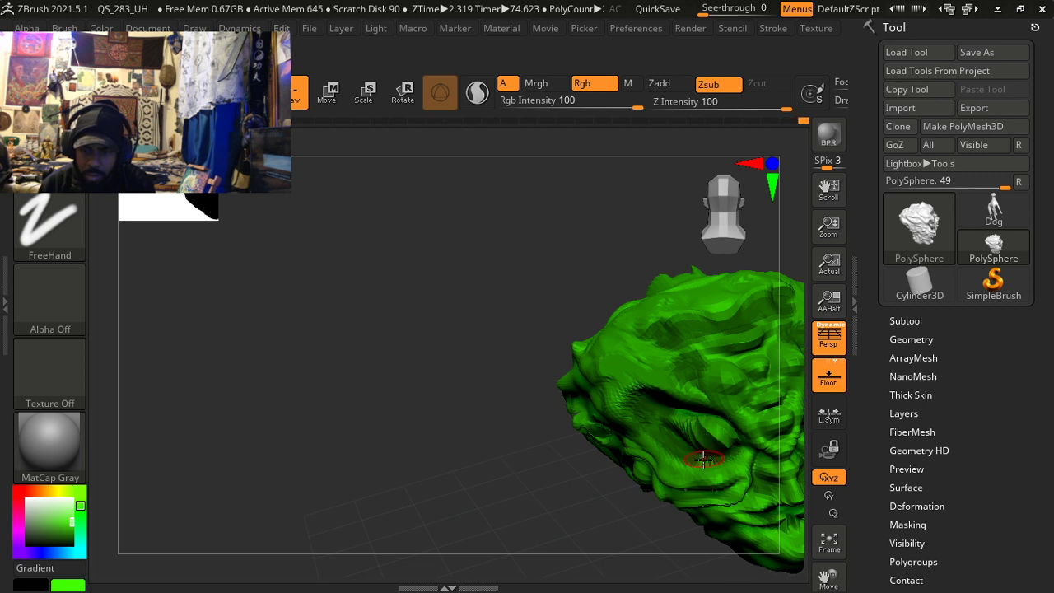
pyautogui.moveTo(681, 473)
pyautogui.mouseDown(button='right')
pyautogui.moveTo(670, 487)
pyautogui.moveTo(698, 440)
pyautogui.mouseUp(button='right')
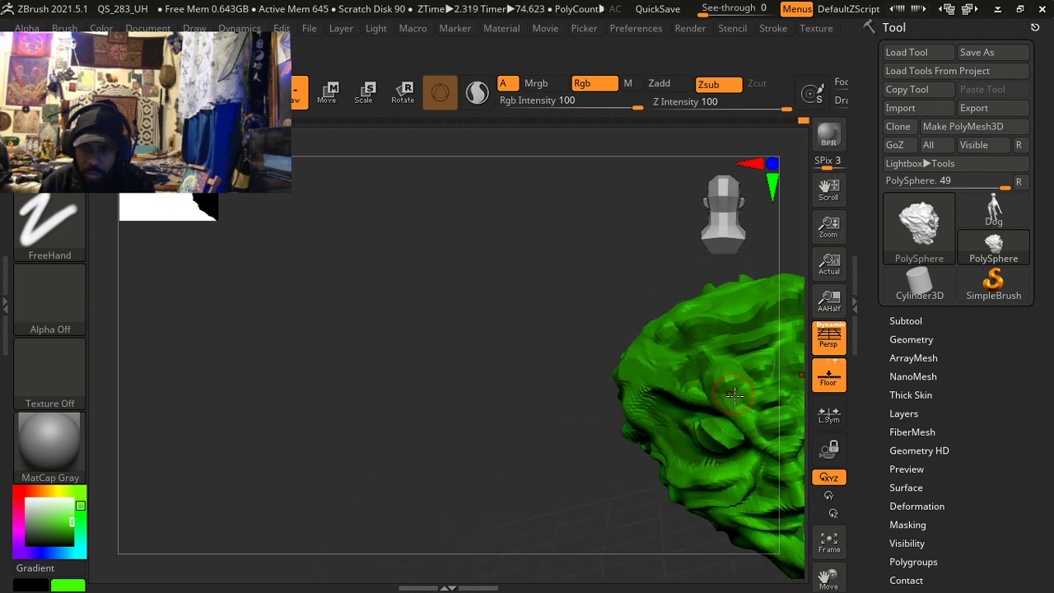
pyautogui.moveTo(733, 395)
pyautogui.mouseDown()
pyautogui.moveTo(741, 417)
pyautogui.moveTo(740, 406)
pyautogui.mouseUp()
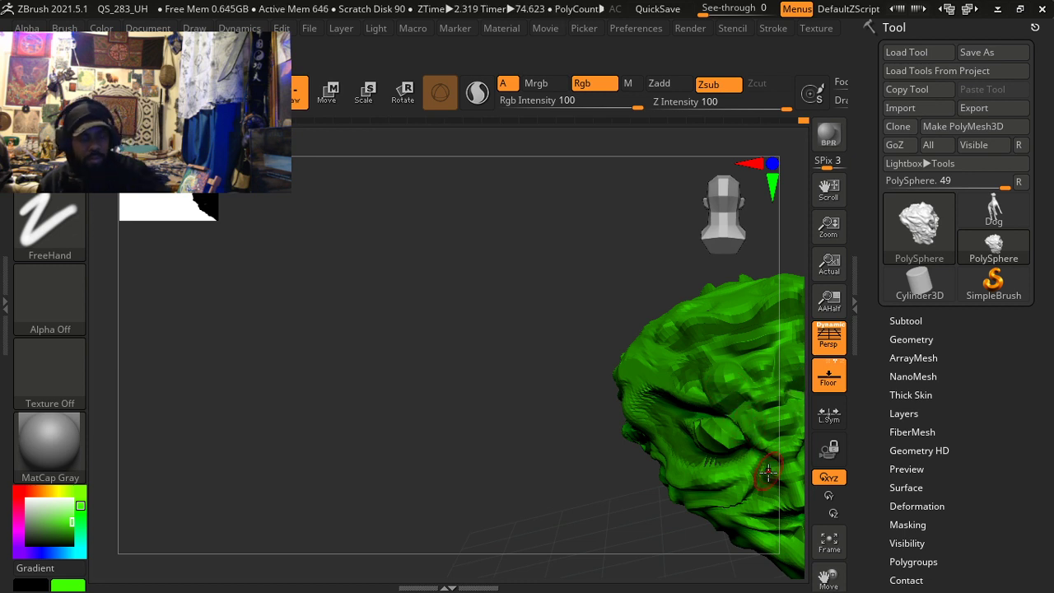
pyautogui.keyDown('ctrl'); pyautogui.moveTo(761, 480); pyautogui.dragTo(725, 433, button='right'); pyautogui.keyUp('ctrl')
pyautogui.moveTo(697, 434); pyautogui.dragTo(581, 347)
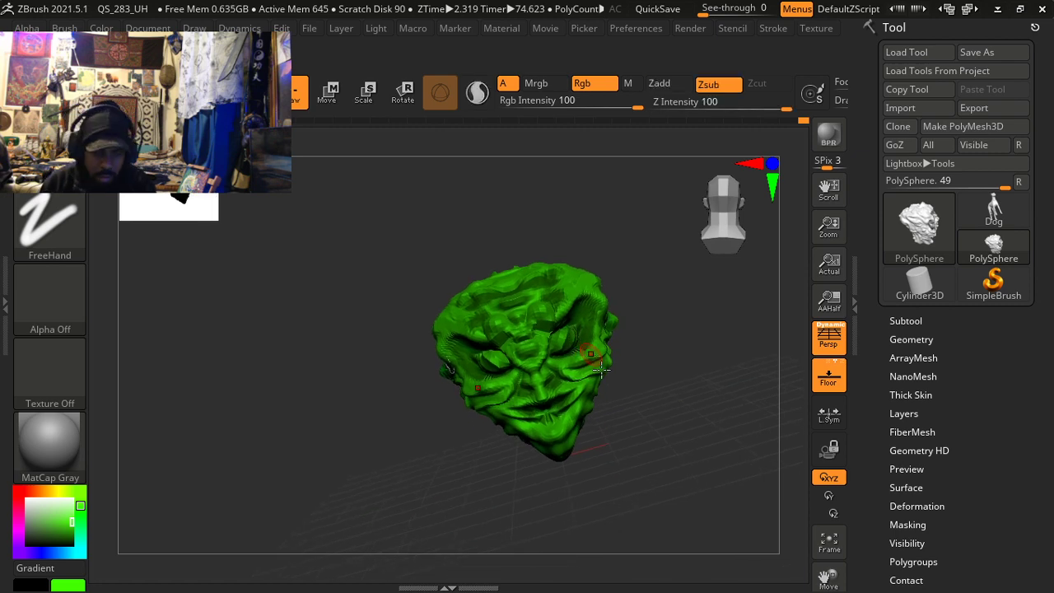
pyautogui.moveTo(632, 432); pyautogui.dragTo(573, 388)
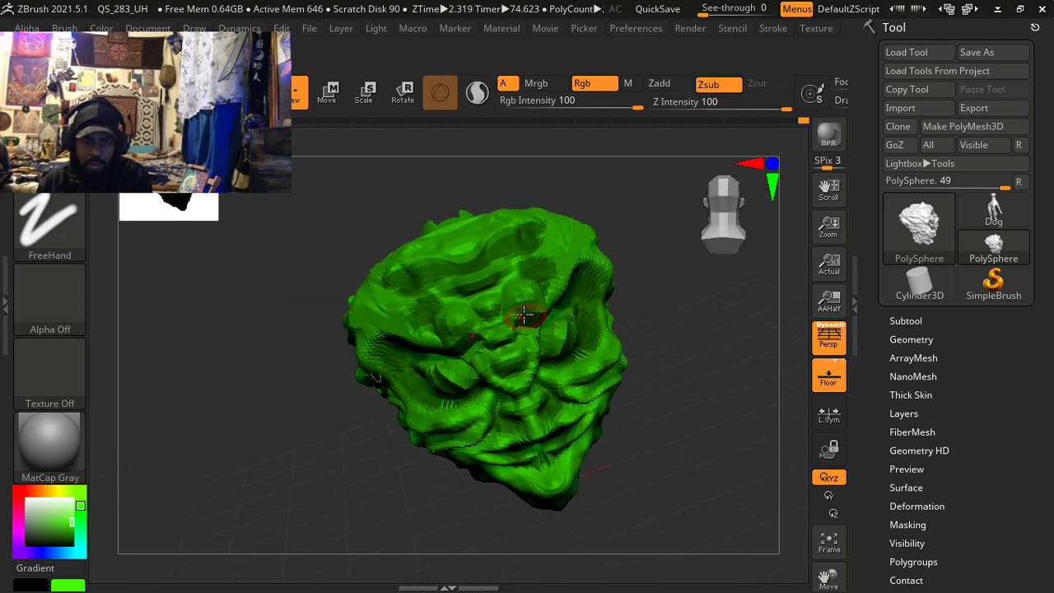
# Step: Try cutting flat planes from the brow up across the forehead with the Planar brush
pyautogui.moveTo(527, 313)
pyautogui.mouseDown()
pyautogui.moveTo(549, 265)
pyautogui.moveTo(539, 264)
pyautogui.moveTo(566, 294)
pyautogui.moveTo(583, 272)
pyautogui.moveTo(568, 234)
pyautogui.moveTo(503, 211)
pyautogui.mouseUp()
pyautogui.moveTo(532, 233)
pyautogui.mouseDown(button='right')
pyautogui.moveTo(553, 277)
pyautogui.moveTo(590, 276)
pyautogui.moveTo(544, 264)
pyautogui.mouseUp(button='right')
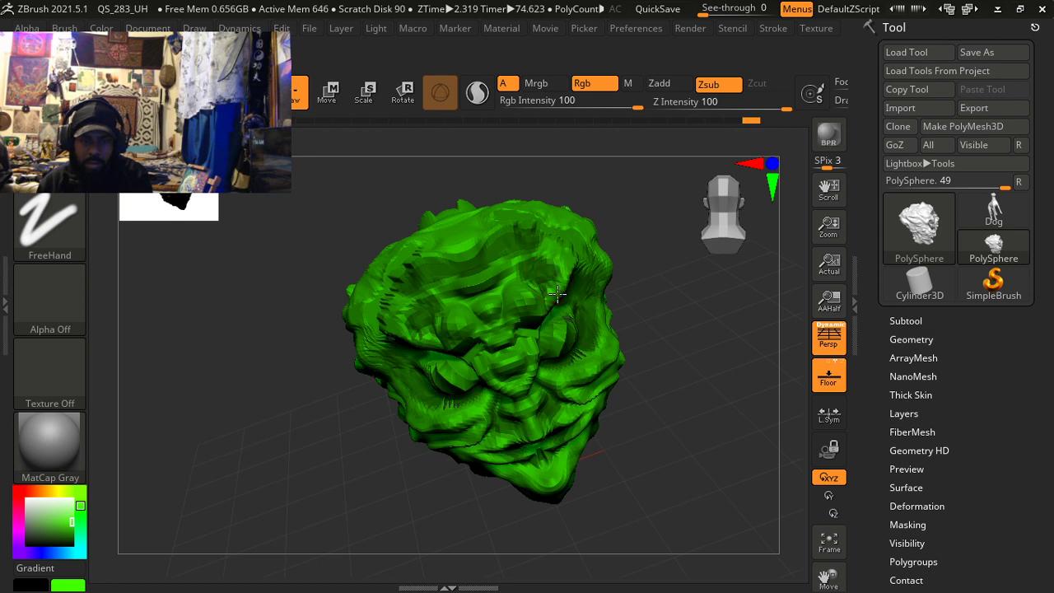
pyautogui.rightClick(557, 294)
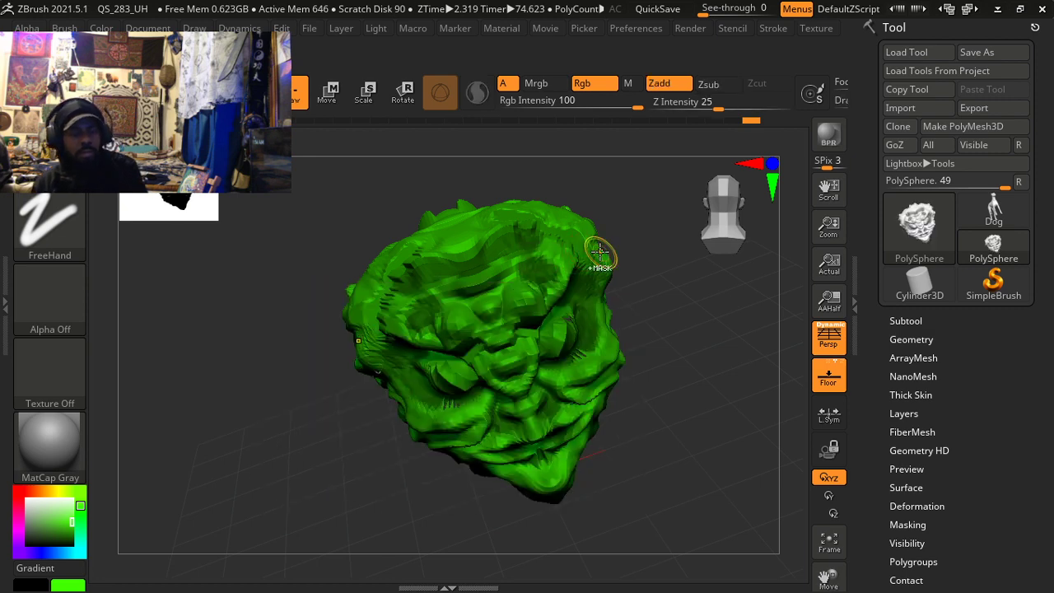
pyautogui.hotkey('ctrl', 'z')
# Step: Flatten the outer eye socket, the eyes and the bridge of the nose with short Planar strokes
pyautogui.moveTo(615, 284); pyautogui.dragTo(607, 278, button='right')
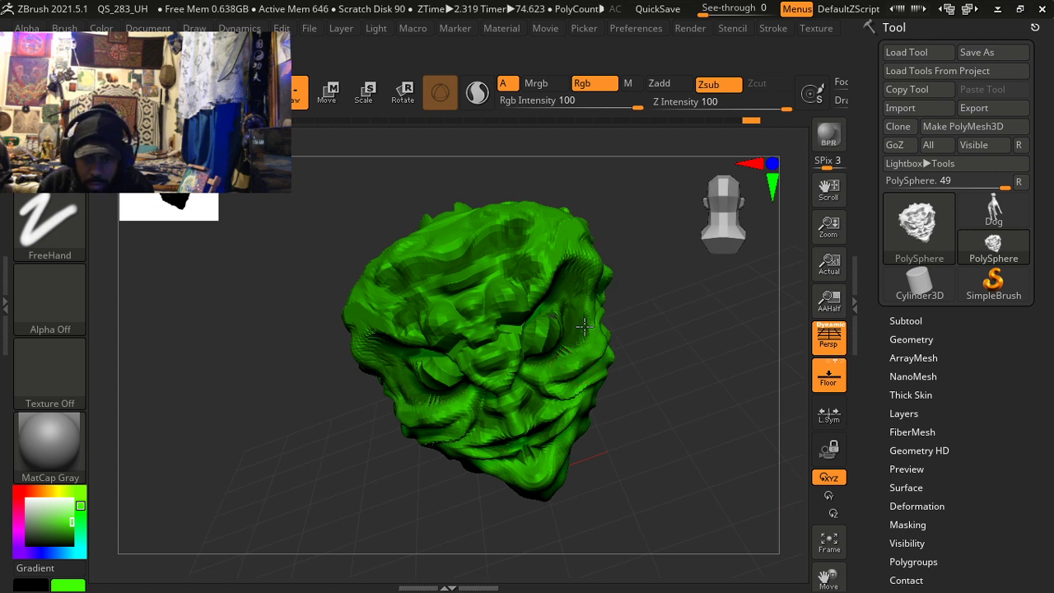
pyautogui.moveTo(584, 327); pyautogui.dragTo(579, 348)
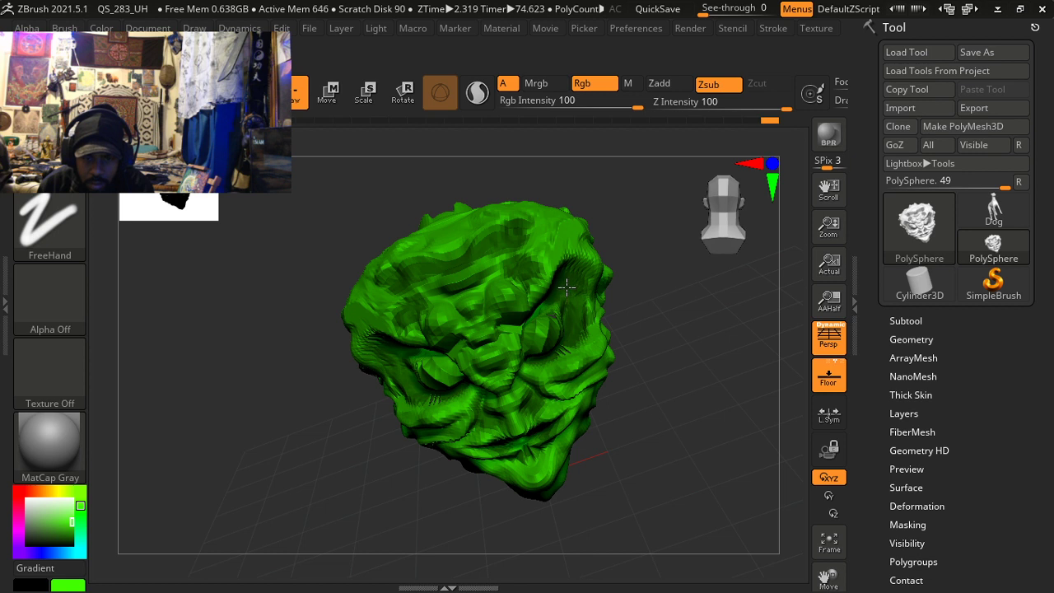
pyautogui.moveTo(534, 338)
pyautogui.mouseDown()
pyautogui.moveTo(524, 352)
pyautogui.moveTo(533, 360)
pyautogui.mouseUp()
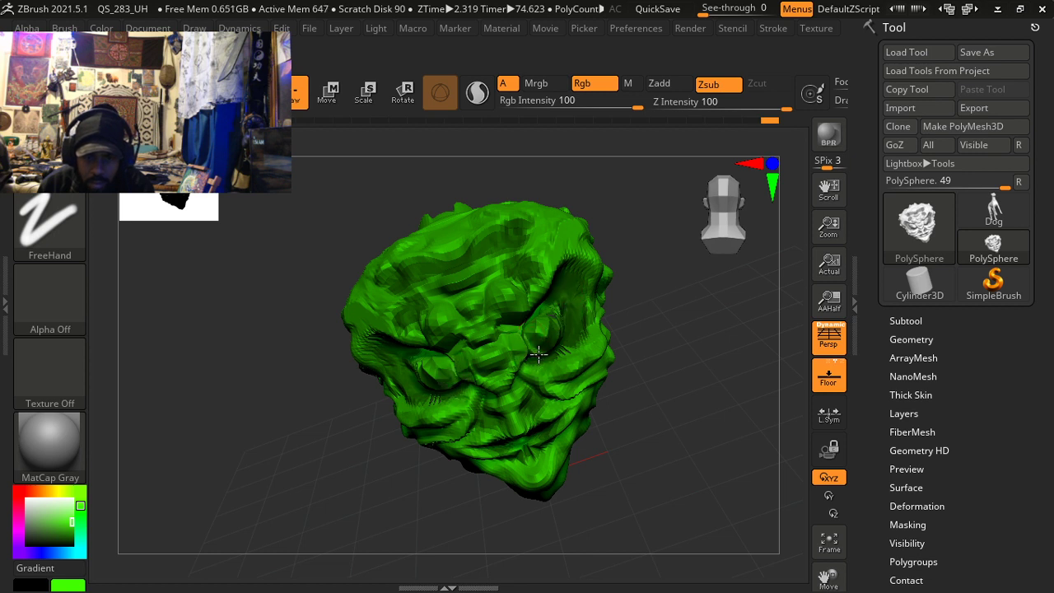
pyautogui.moveTo(543, 355); pyautogui.dragTo(559, 347, button='right')
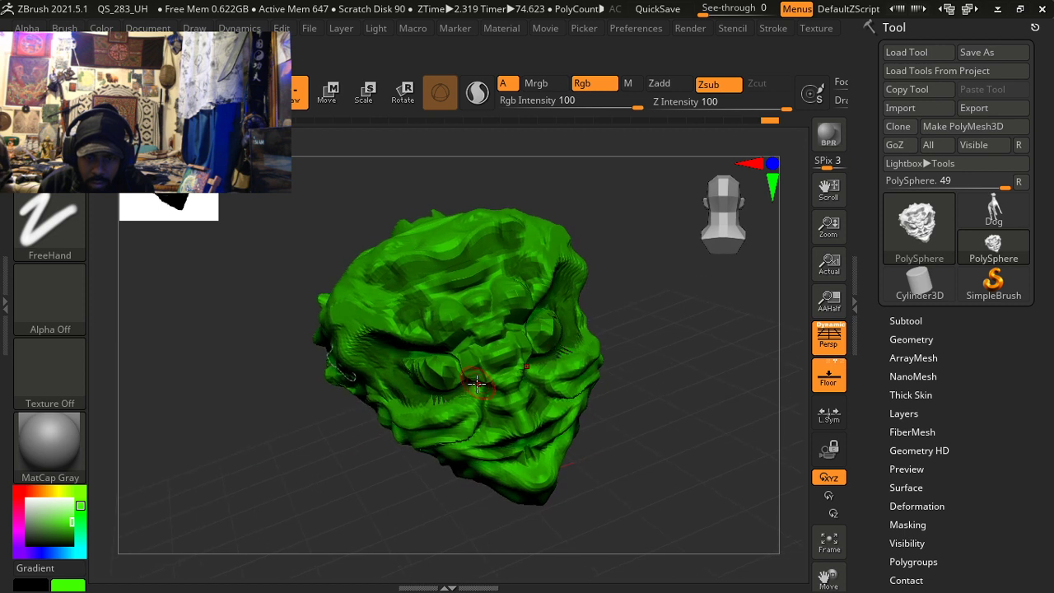
# Step: Flatten angular planes across the cheek folds below the eye and along the side of the face
pyautogui.moveTo(450, 393)
pyautogui.mouseDown()
pyautogui.moveTo(436, 402)
pyautogui.moveTo(475, 391)
pyautogui.moveTo(455, 429)
pyautogui.moveTo(481, 442)
pyautogui.moveTo(465, 451)
pyautogui.moveTo(416, 434)
pyautogui.mouseUp()
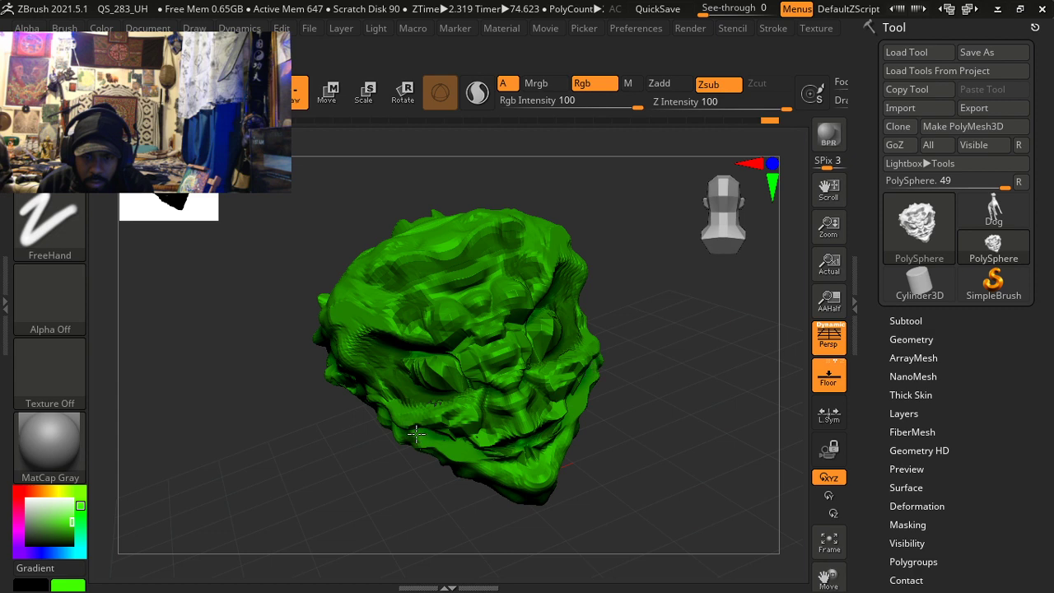
pyautogui.moveTo(447, 463)
pyautogui.mouseDown(button='right')
pyautogui.moveTo(431, 429)
pyautogui.moveTo(458, 456)
pyautogui.mouseUp(button='right')
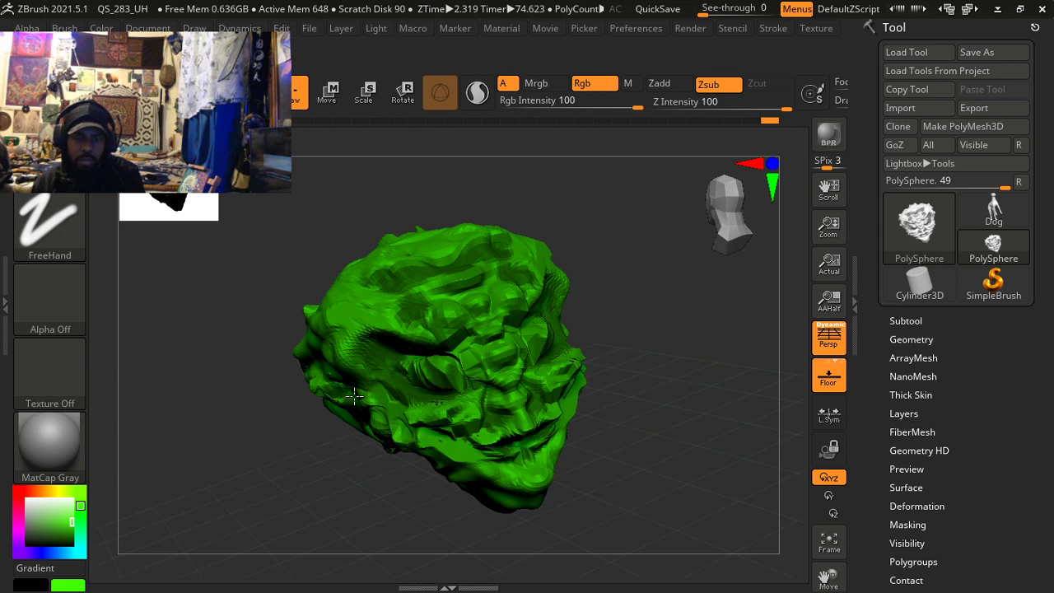
pyautogui.moveTo(376, 398); pyautogui.dragTo(365, 384)
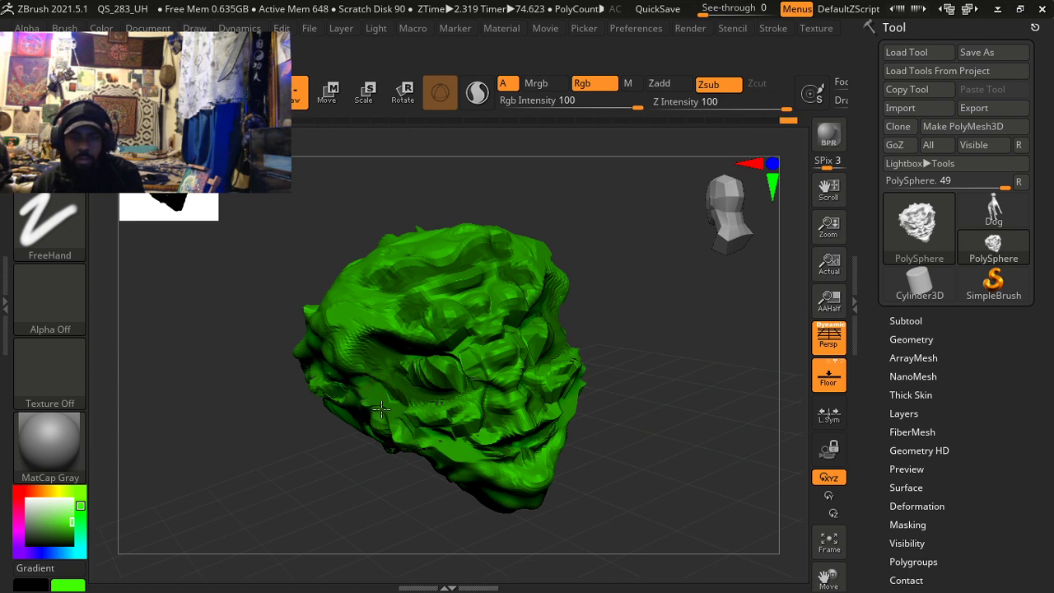
pyautogui.moveTo(379, 408)
pyautogui.mouseDown(button='right')
pyautogui.moveTo(409, 434)
pyautogui.moveTo(393, 447)
pyautogui.moveTo(402, 450)
pyautogui.moveTo(429, 424)
pyautogui.moveTo(437, 376)
pyautogui.moveTo(490, 374)
pyautogui.mouseUp(button='right')
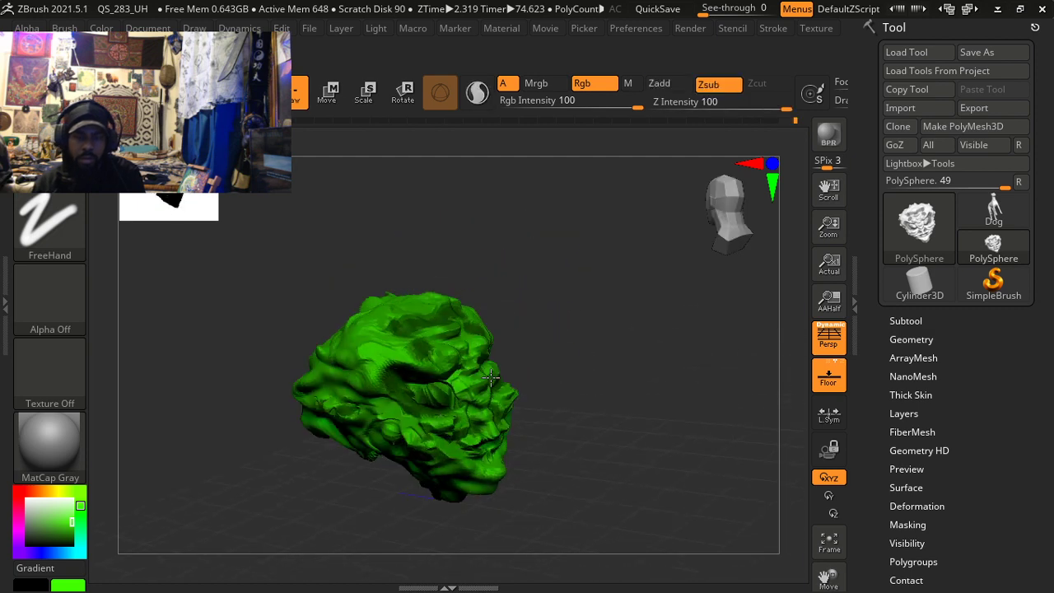
# Step: Undo the recent Planar strokes on the face to bring back the rounder, more organic eye, nose and cheek forms
pyautogui.press('ctrl')
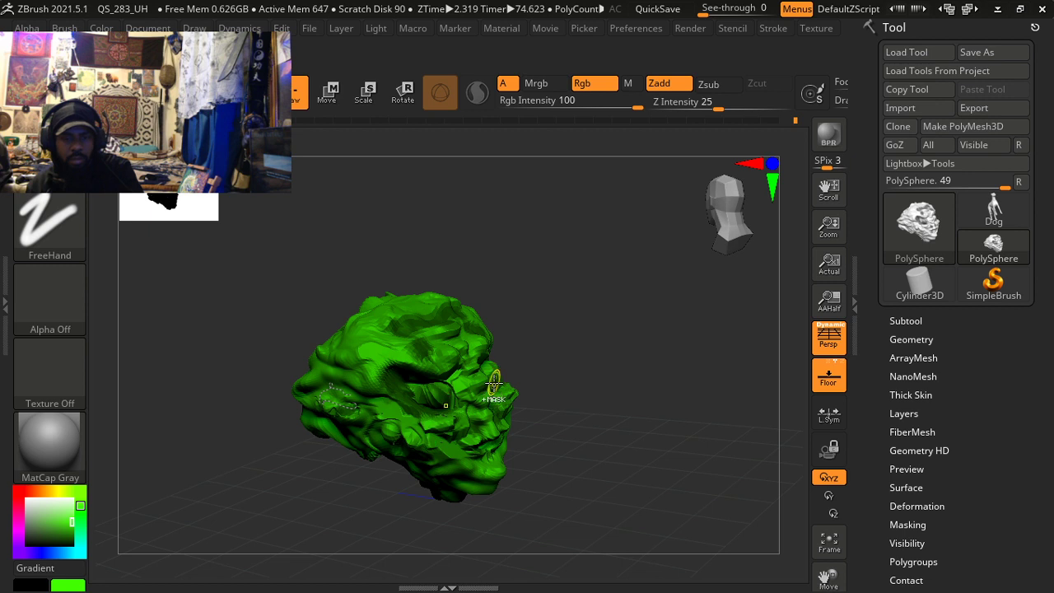
pyautogui.moveTo(516, 436)
pyautogui.keyDown('ctrl'); pyautogui.mouseDown(button='right')
pyautogui.moveTo(469, 457)
pyautogui.moveTo(478, 447)
pyautogui.mouseUp(button='right'); pyautogui.keyUp('ctrl')
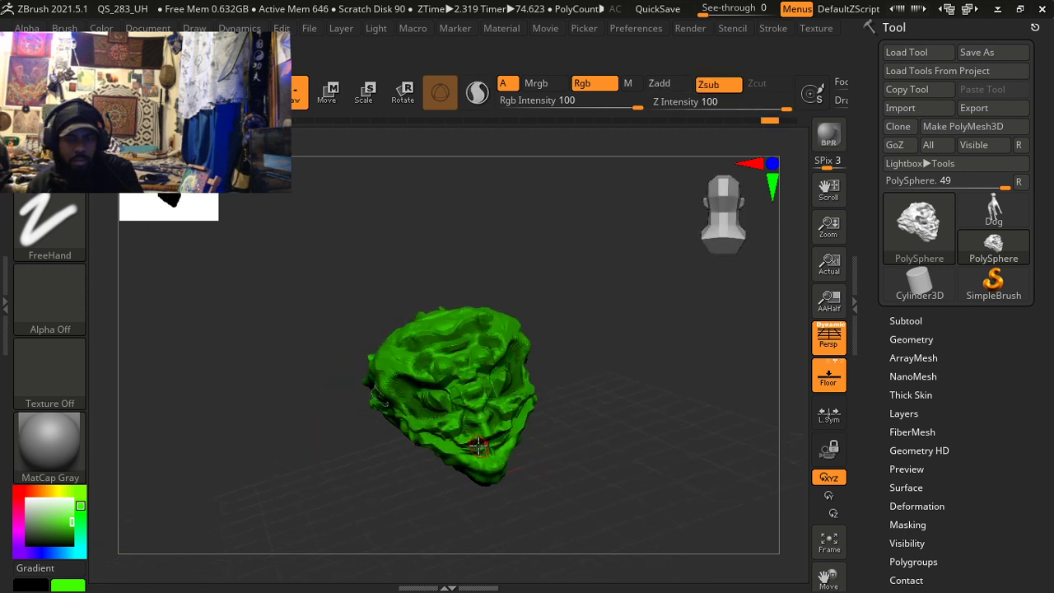
pyautogui.hotkey('ctrl', 'z')
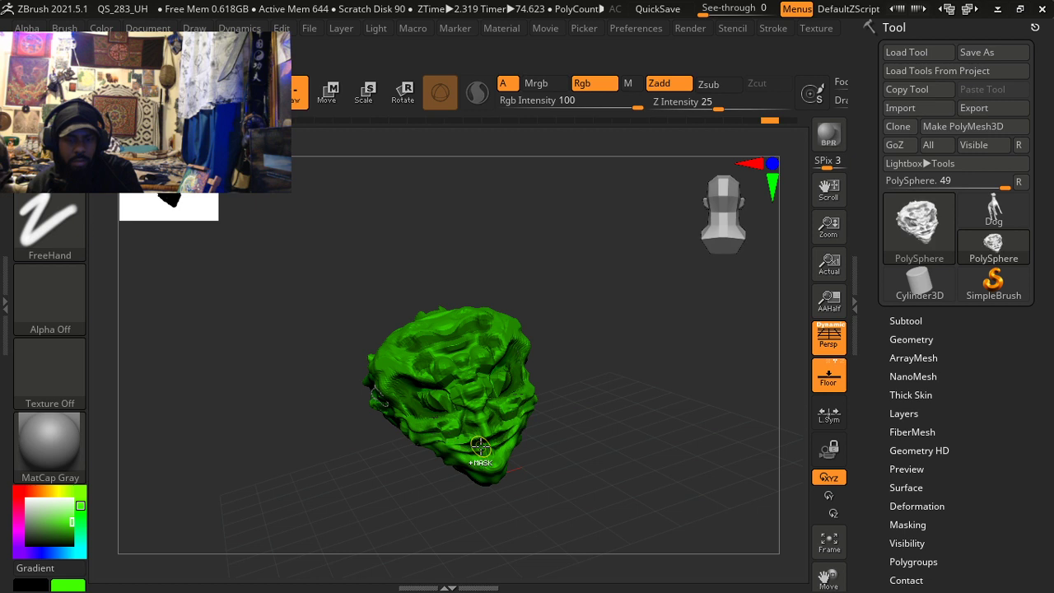
pyautogui.hotkey('ctrl', 'z')
pyautogui.hotkey('ctrl', 'z')
pyautogui.hotkey('ctrl', 'z')
pyautogui.hotkey('ctrl', 'z')
pyautogui.hotkey('ctrl', 'z')
pyautogui.hotkey('ctrl', 'z')
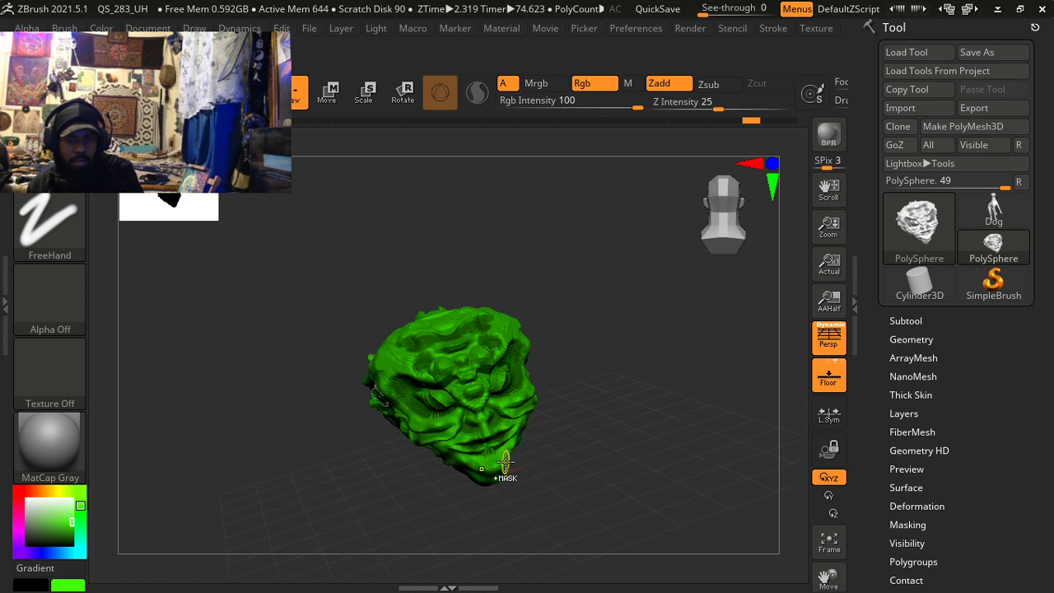
pyautogui.hotkey('ctrl', 'z')
pyautogui.hotkey('ctrl', 'z')
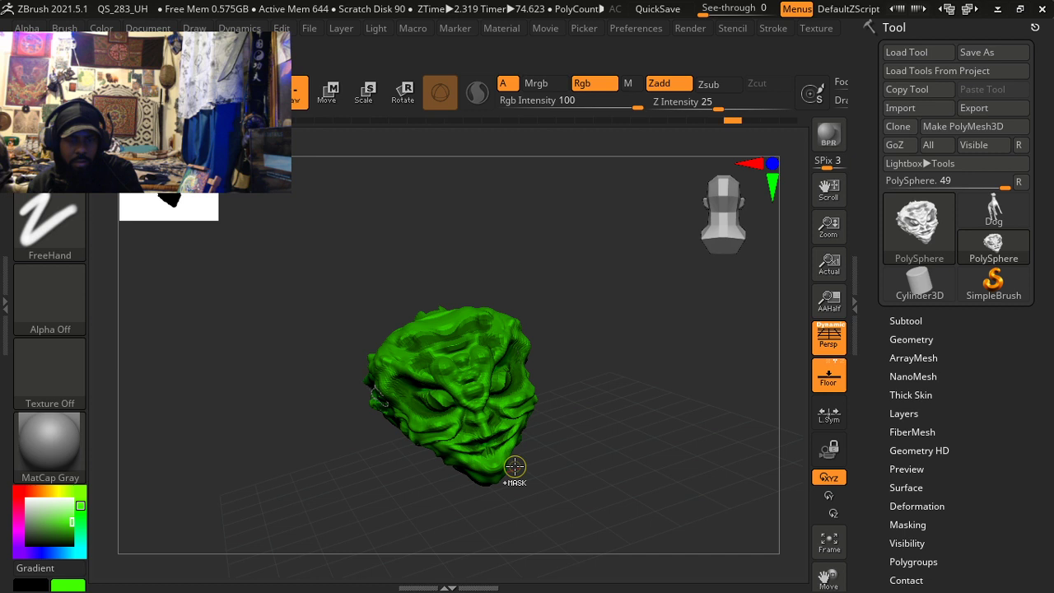
pyautogui.moveTo(514, 466); pyautogui.dragTo(516, 448)
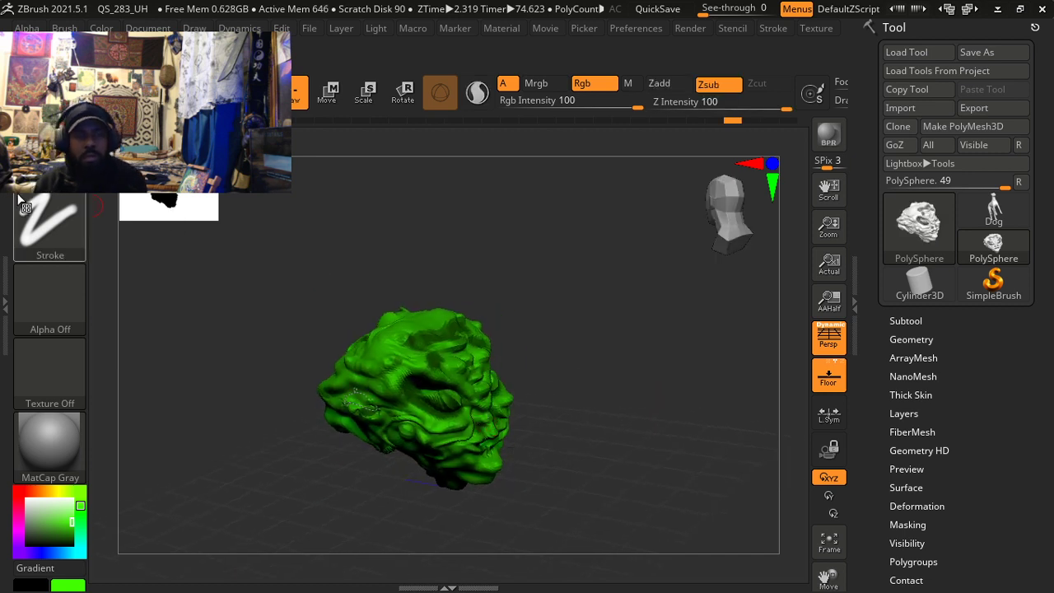
pyautogui.click(50, 157)
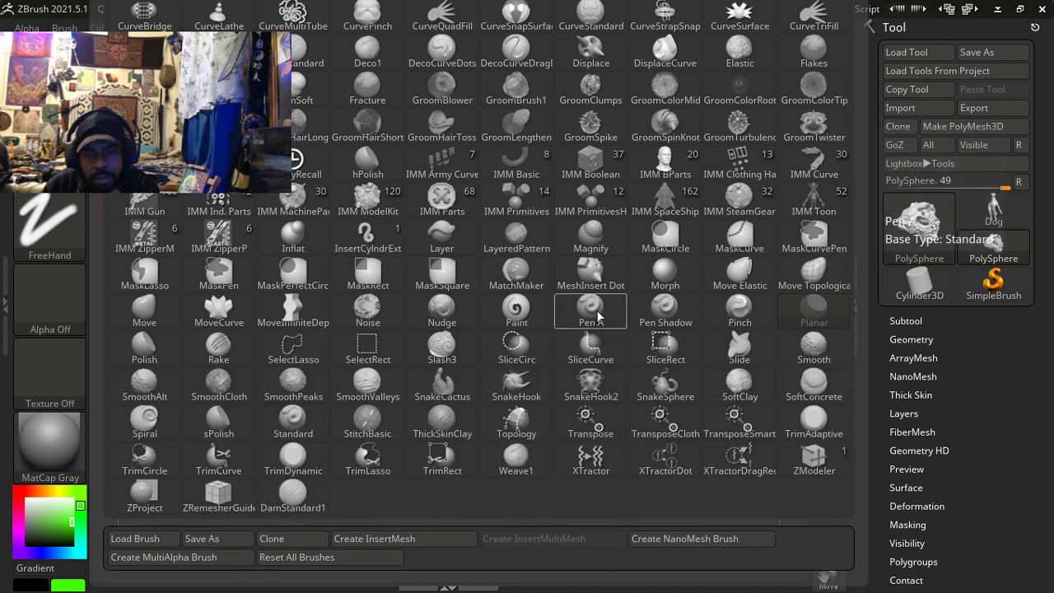
pyautogui.click(596, 310)
pyautogui.moveTo(478, 325)
pyautogui.mouseDown()
pyautogui.moveTo(406, 353)
pyautogui.moveTo(419, 360)
pyautogui.moveTo(403, 343)
pyautogui.mouseUp()
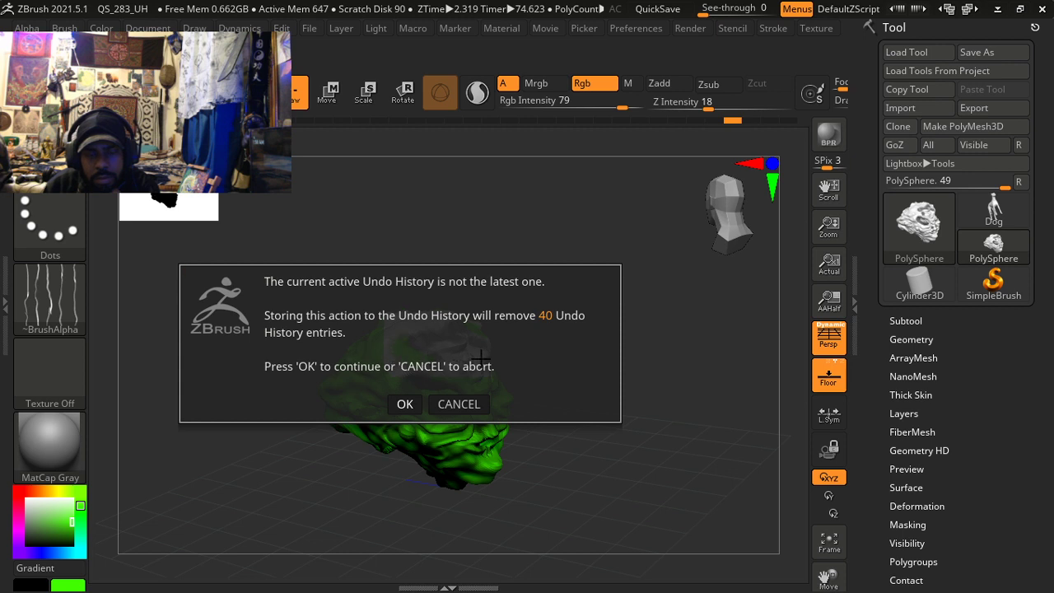
pyautogui.click(444, 403)
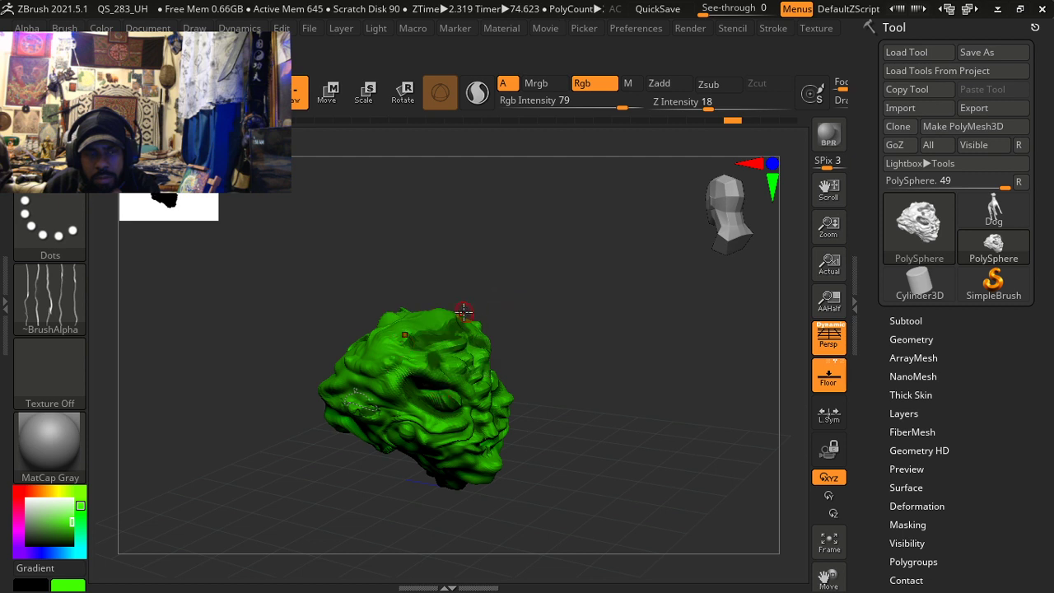
pyautogui.moveTo(464, 313)
pyautogui.mouseDown()
pyautogui.moveTo(381, 351)
pyautogui.moveTo(384, 342)
pyautogui.mouseUp()
pyautogui.click(383, 340)
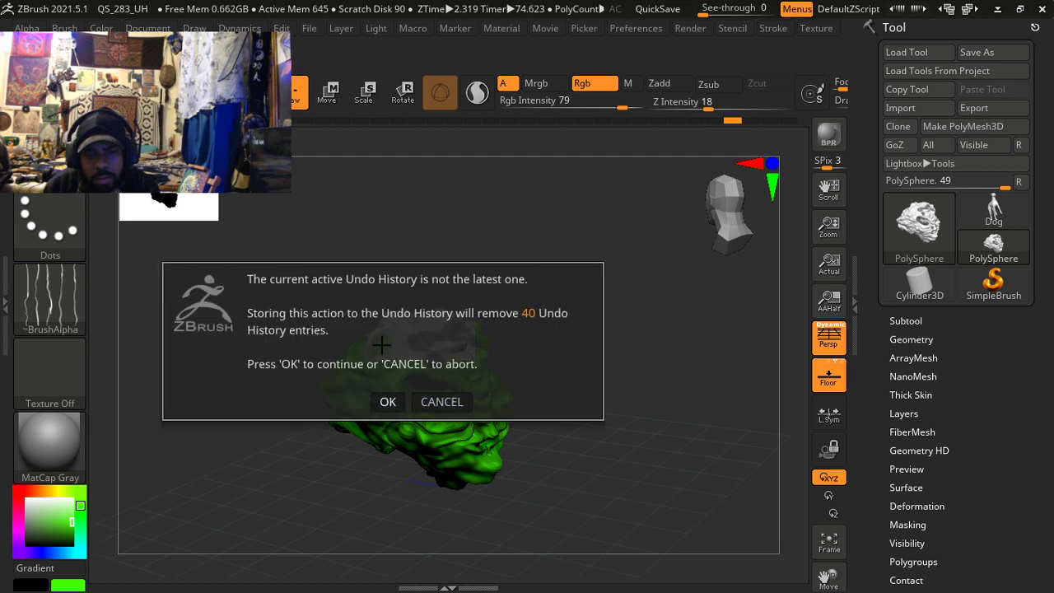
pyautogui.click(436, 401)
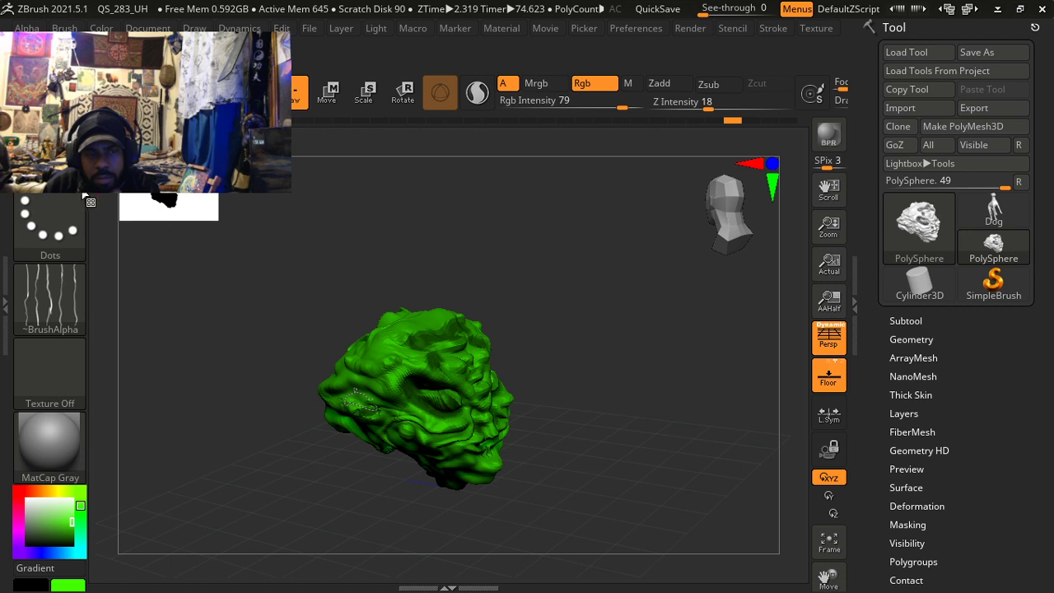
# Step: Sculpt short Standard brush strokes on the forehead and the back side of the head, accepting removal of the newer undo history
pyautogui.press('b')
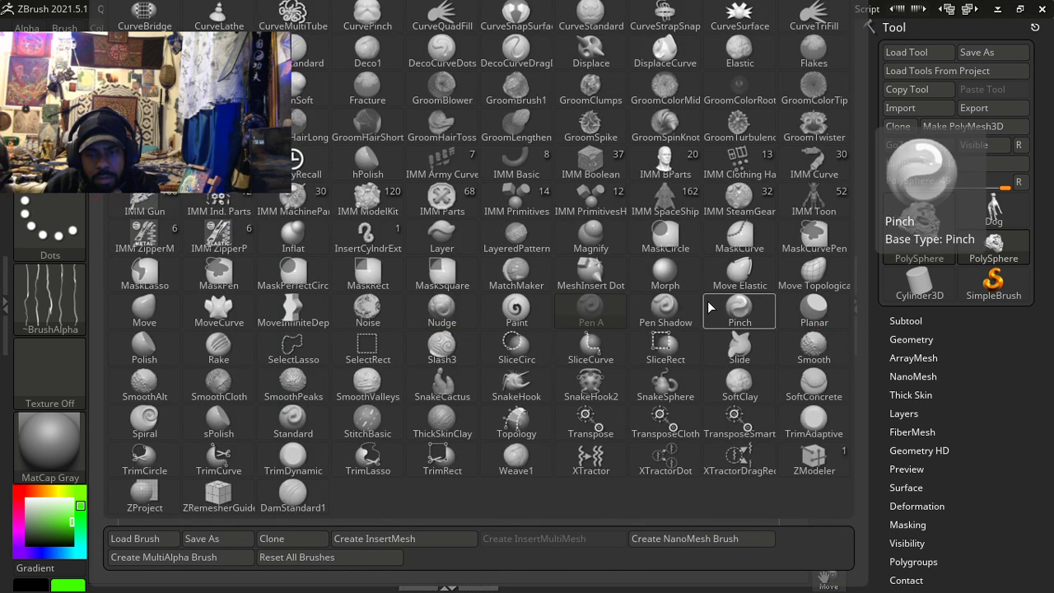
pyautogui.click(288, 424)
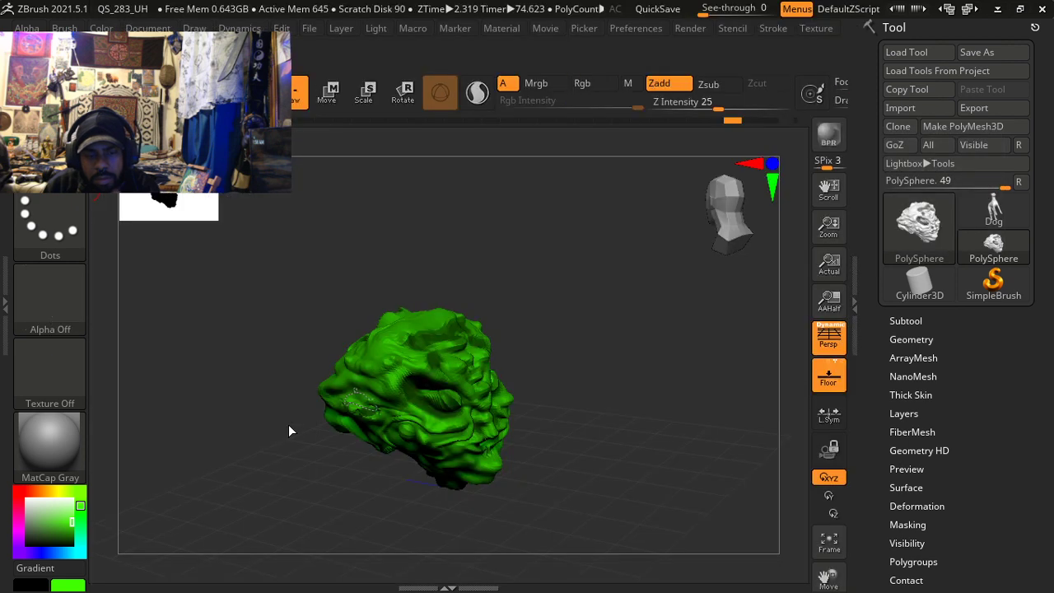
pyautogui.click(397, 352)
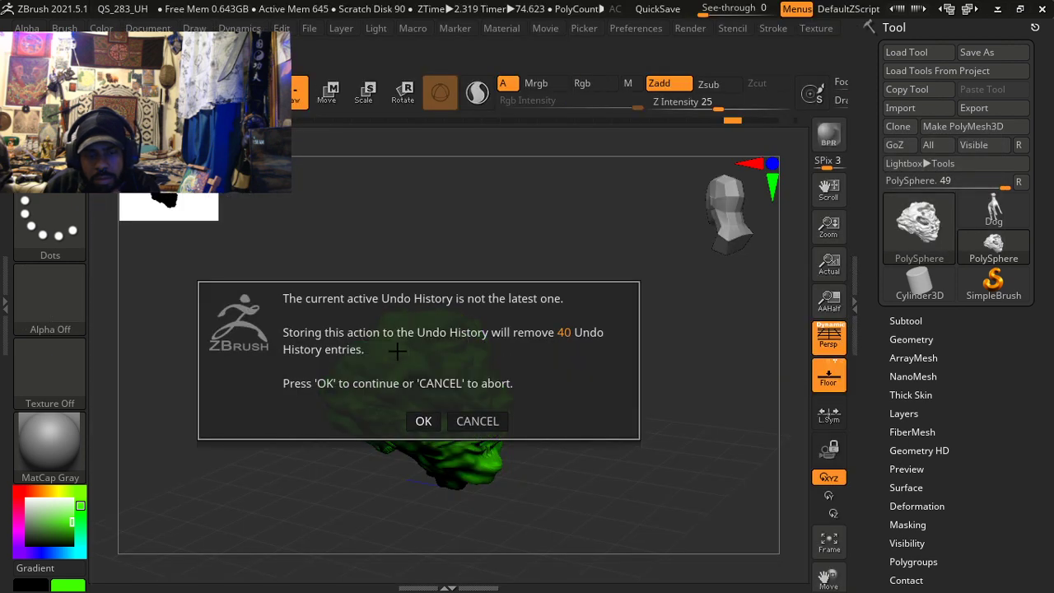
pyautogui.click(423, 420)
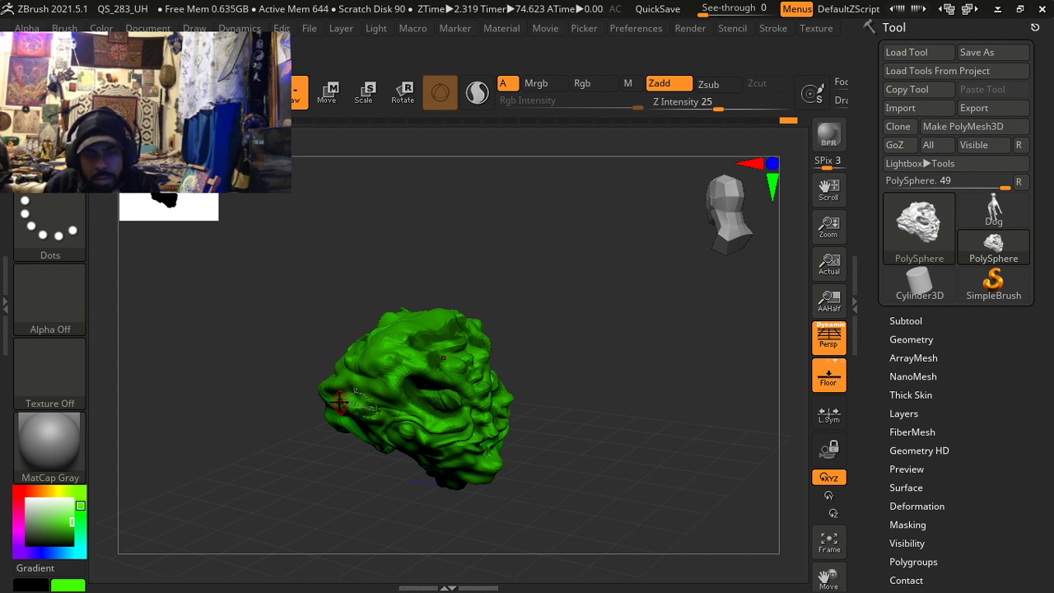
pyautogui.moveTo(353, 408)
pyautogui.mouseDown()
pyautogui.moveTo(338, 400)
pyautogui.moveTo(344, 392)
pyautogui.mouseUp()
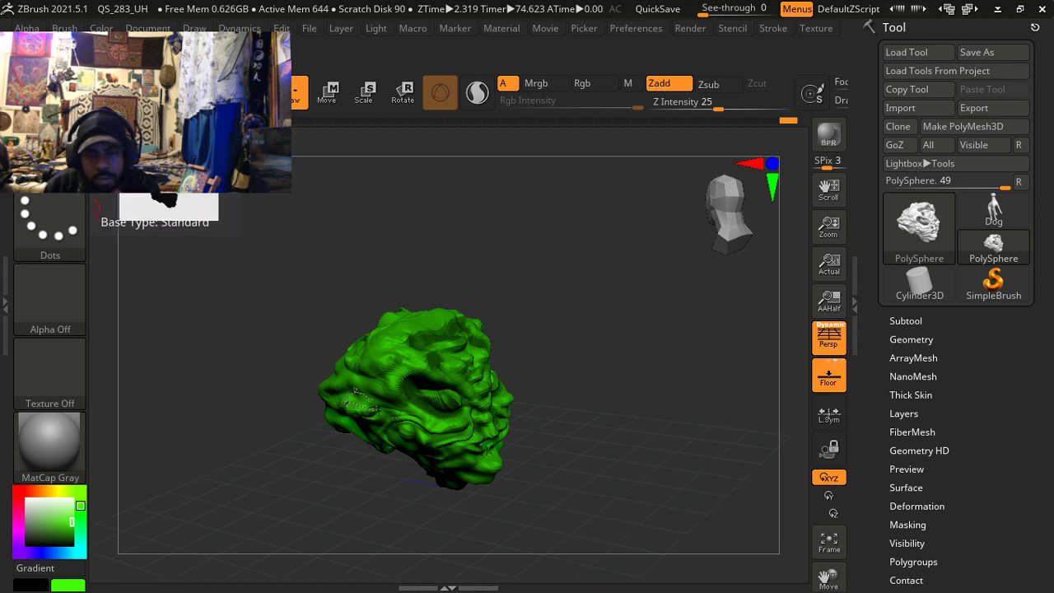
# Step: Carve a crease into the chin below the lower lip with the DamStandard1 brush
pyautogui.click(50, 160)
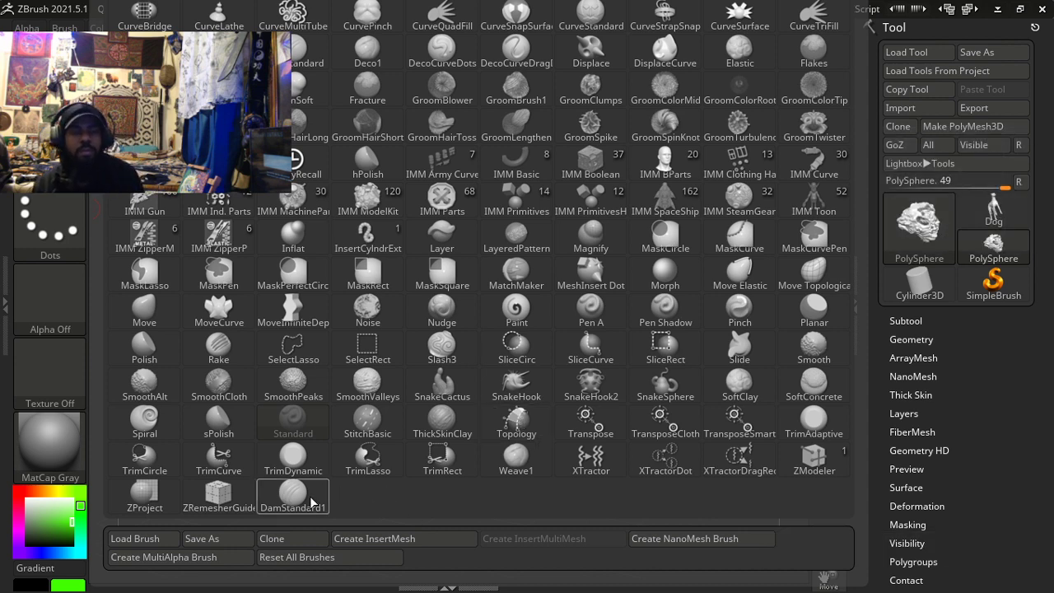
pyautogui.moveTo(311, 502)
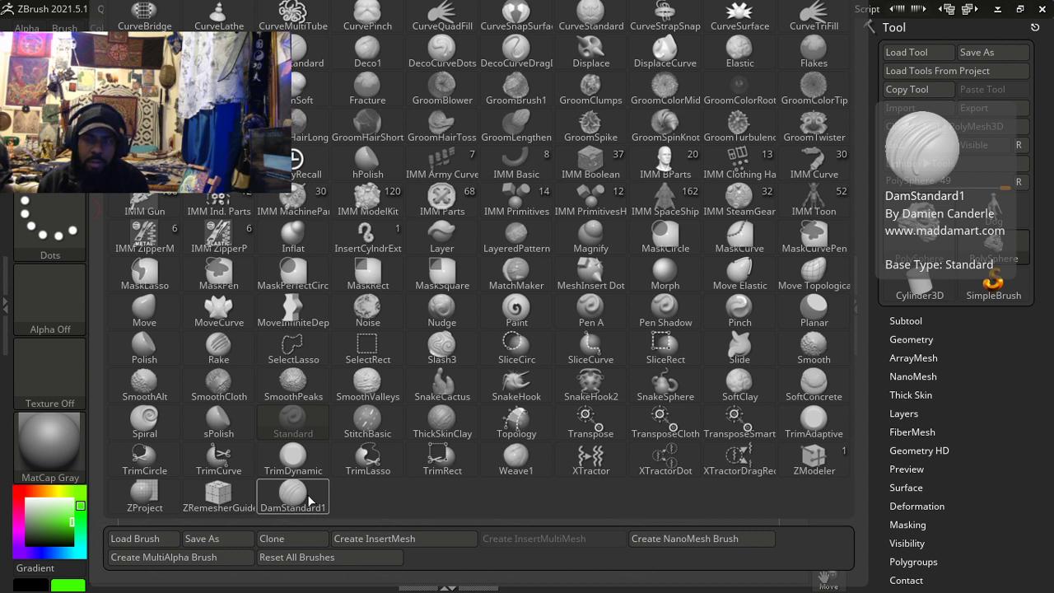
pyautogui.click(311, 501)
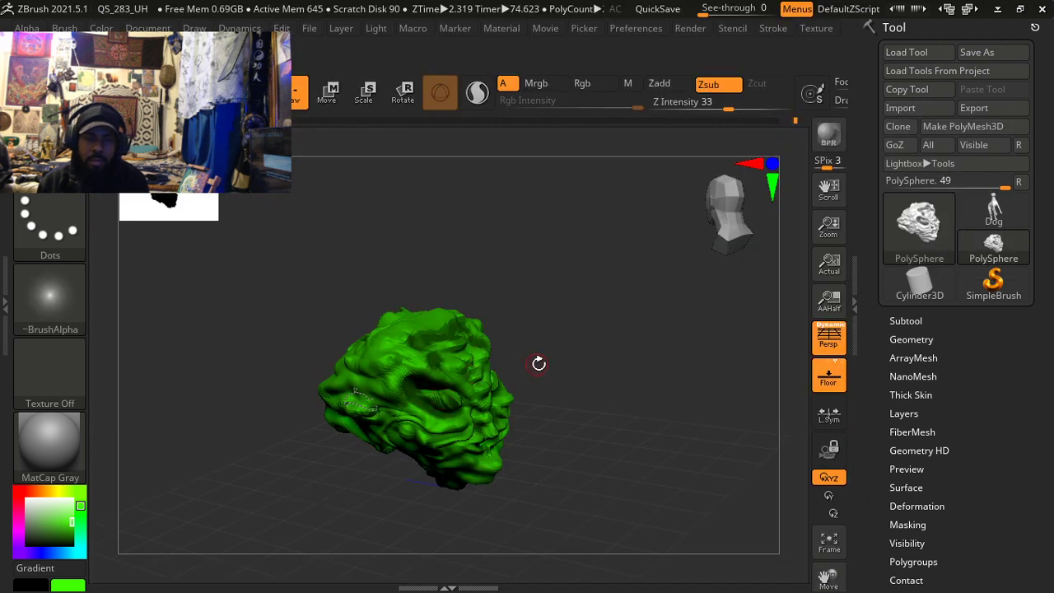
pyautogui.moveTo(538, 363)
pyautogui.mouseDown()
pyautogui.moveTo(535, 404)
pyautogui.moveTo(521, 395)
pyautogui.mouseUp()
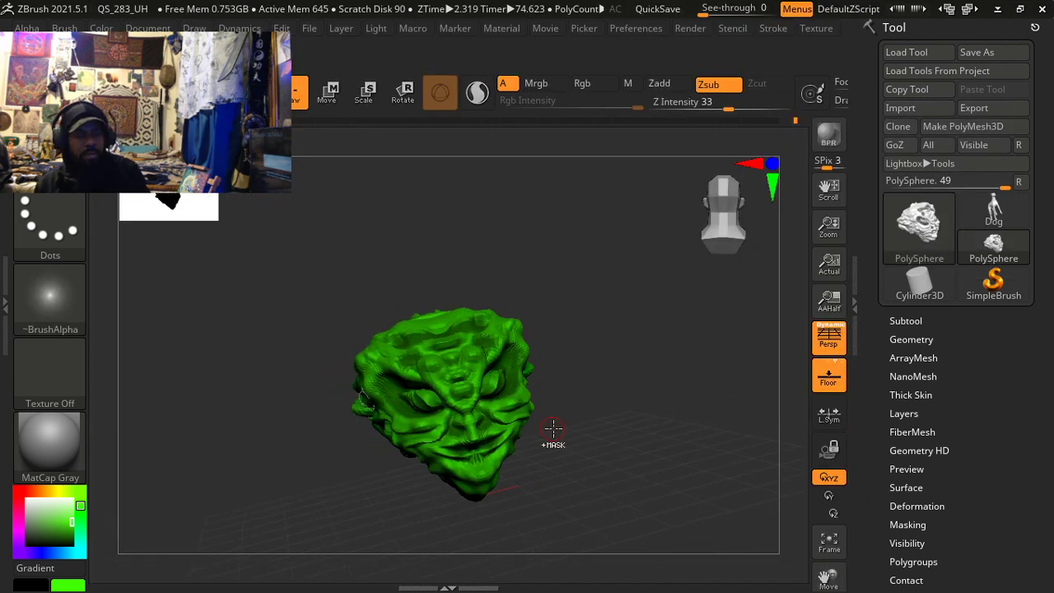
pyautogui.moveTo(554, 429)
pyautogui.keyDown('ctrl'); pyautogui.mouseDown(button='right')
pyautogui.moveTo(541, 389)
pyautogui.moveTo(621, 525)
pyautogui.moveTo(616, 514)
pyautogui.mouseUp(button='right'); pyautogui.keyUp('ctrl')
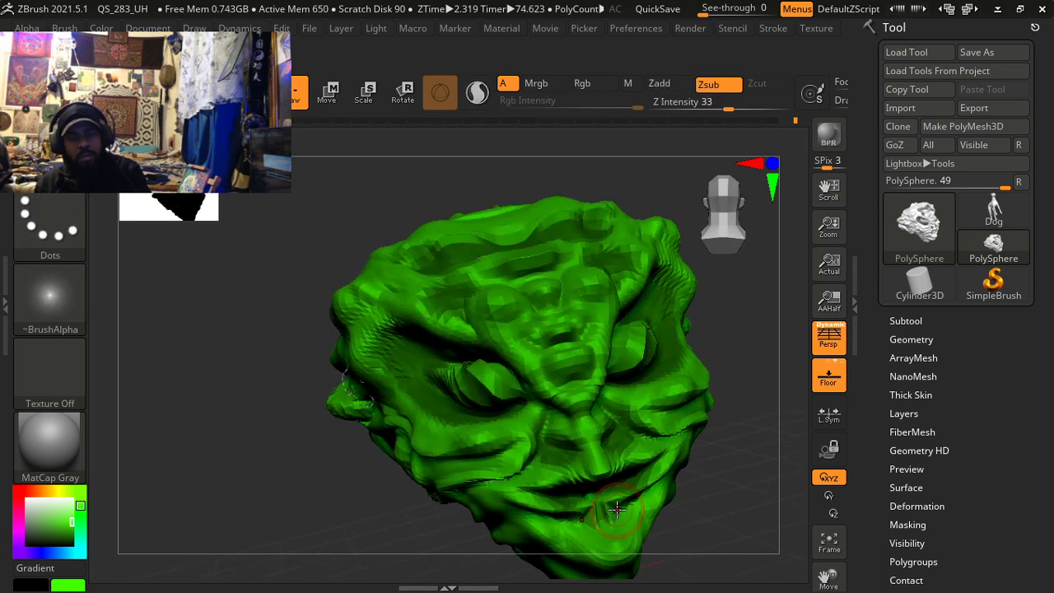
pyautogui.moveTo(617, 509); pyautogui.dragTo(650, 443)
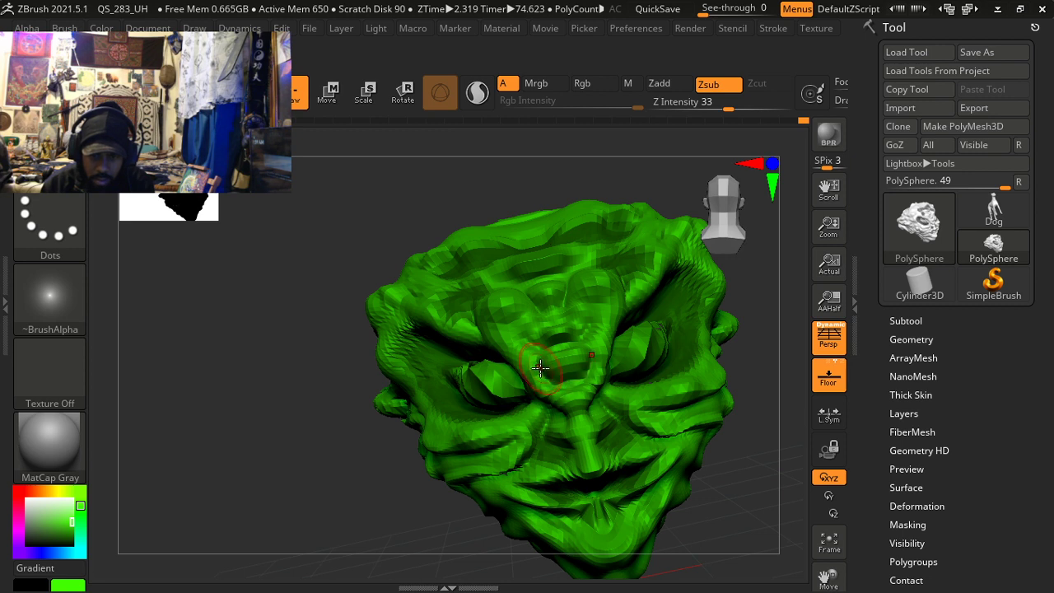
# Step: Carve DamStandard1 creases along the nose bridge, beneath the eye and into the outer cheek folds
pyautogui.moveTo(564, 384); pyautogui.dragTo(588, 373)
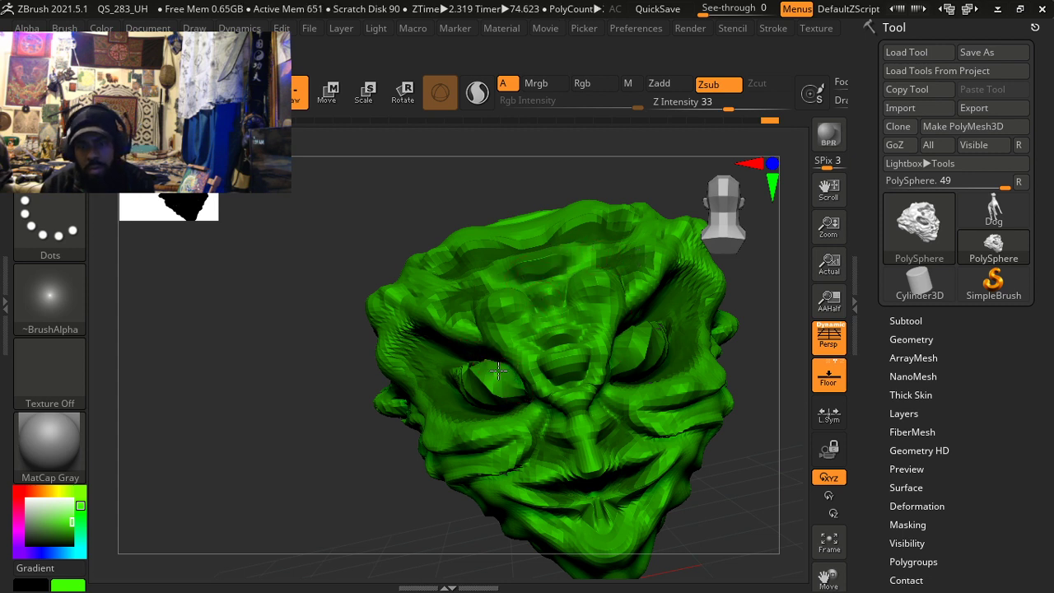
pyautogui.moveTo(509, 400)
pyautogui.mouseDown()
pyautogui.moveTo(470, 411)
pyautogui.moveTo(437, 401)
pyautogui.mouseUp()
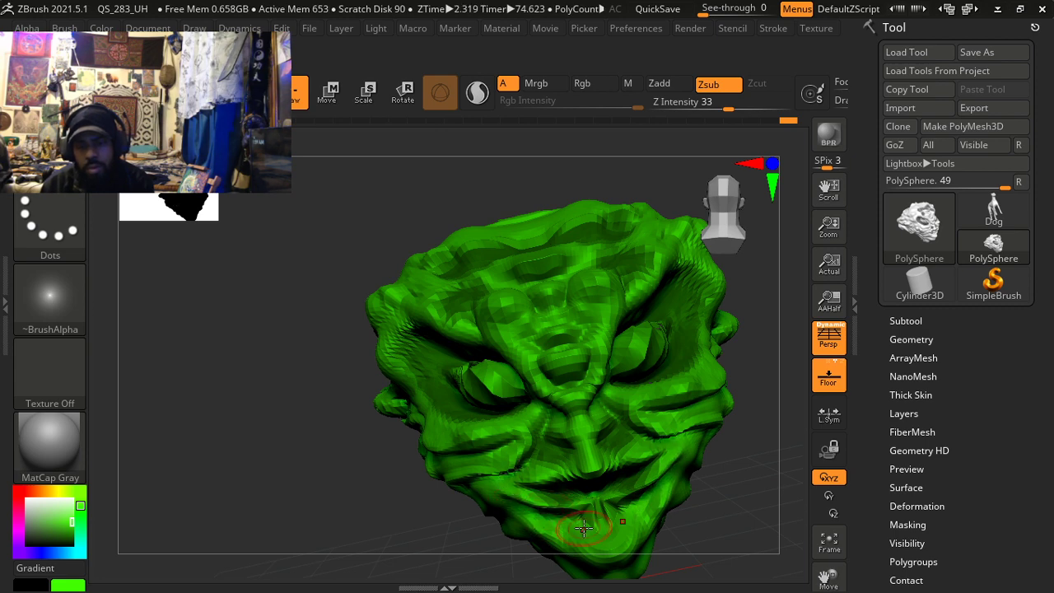
pyautogui.moveTo(546, 468)
pyautogui.mouseDown(button='right')
pyautogui.moveTo(567, 473)
pyautogui.moveTo(519, 456)
pyautogui.mouseUp(button='right')
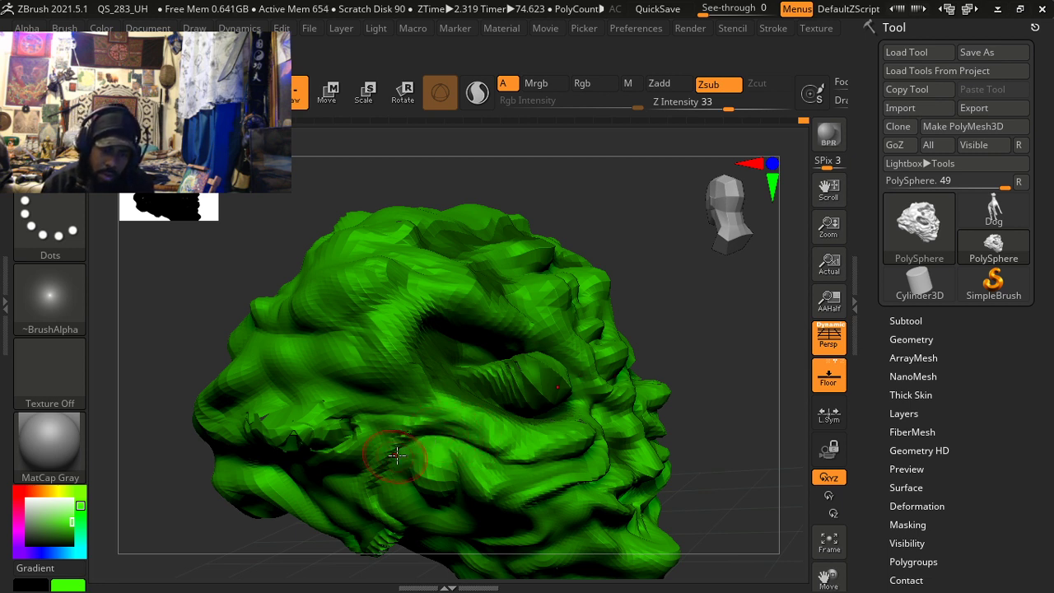
pyautogui.moveTo(409, 441); pyautogui.dragTo(393, 463)
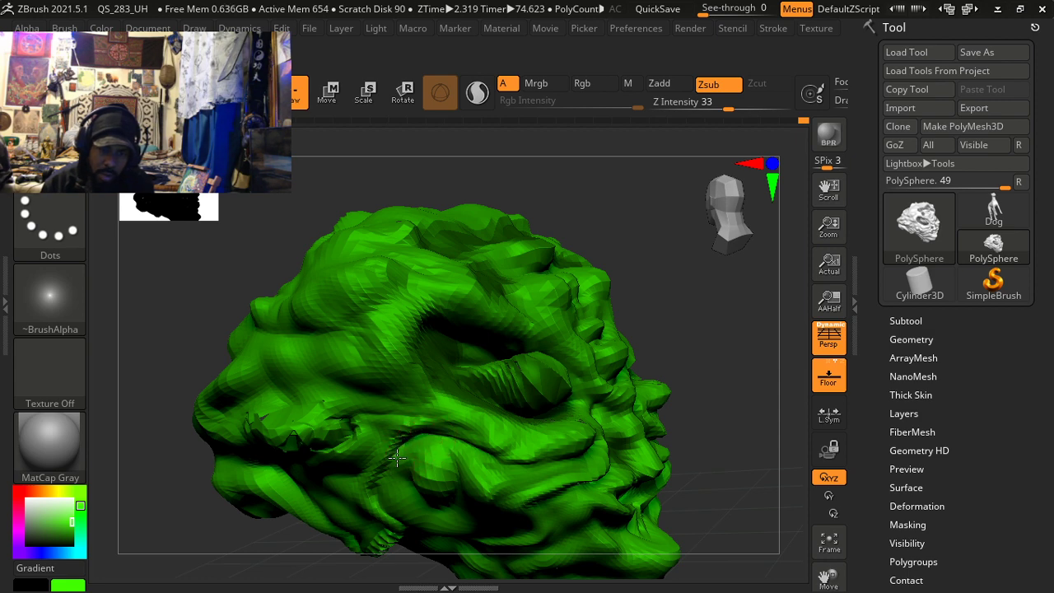
pyautogui.moveTo(442, 426); pyautogui.dragTo(390, 451)
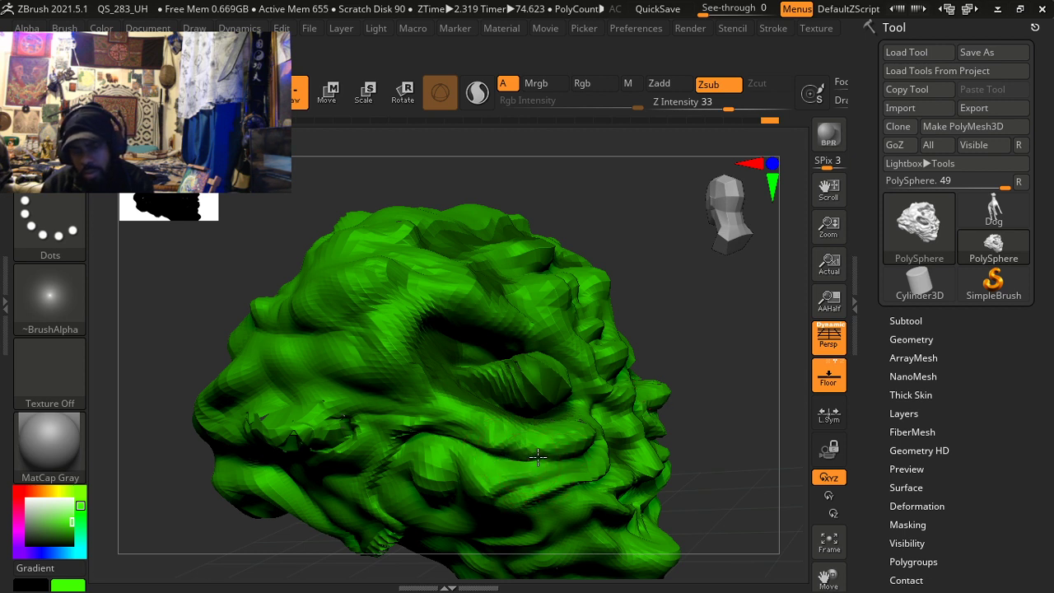
pyautogui.moveTo(479, 457); pyautogui.dragTo(466, 479, button='right')
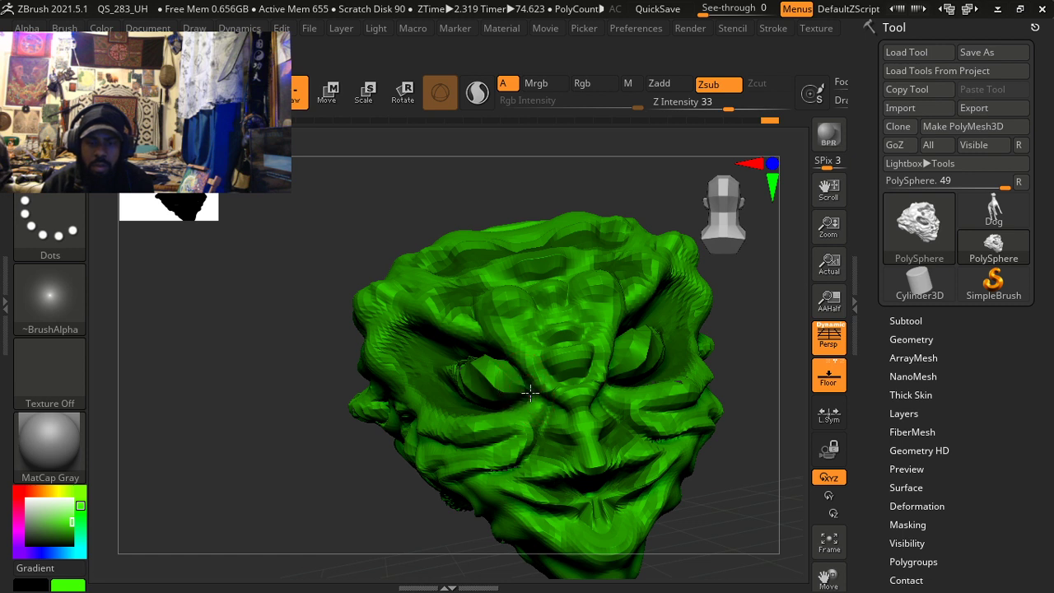
pyautogui.moveTo(504, 409); pyautogui.dragTo(507, 411)
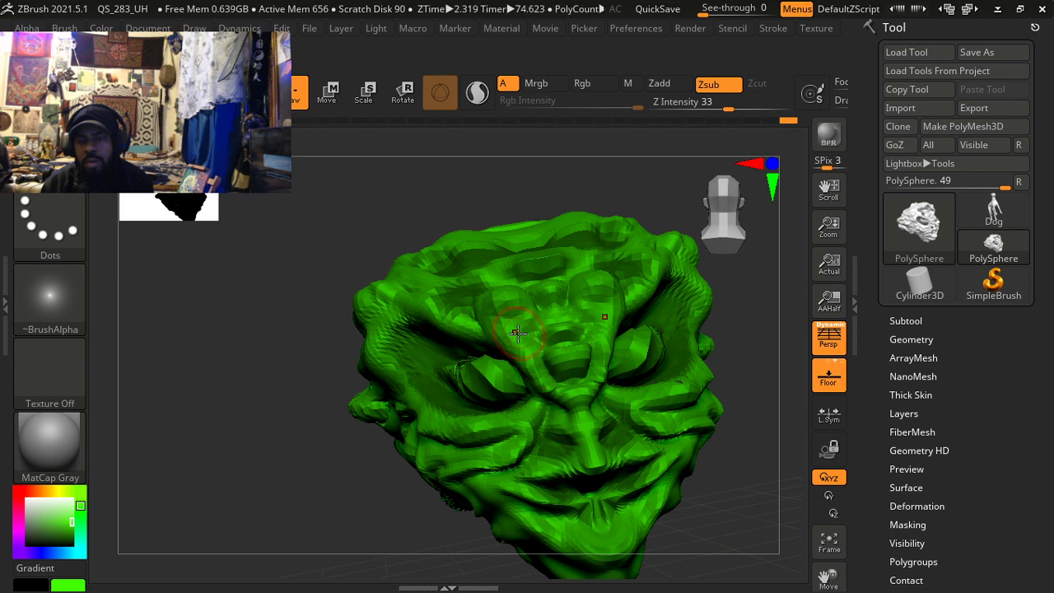
# Step: Cut a short curved groove into the upper forehead with the DamStandard1 brush
pyautogui.moveTo(496, 348)
pyautogui.mouseDown(button='right')
pyautogui.moveTo(515, 376)
pyautogui.moveTo(534, 370)
pyautogui.moveTo(542, 380)
pyautogui.mouseUp(button='right')
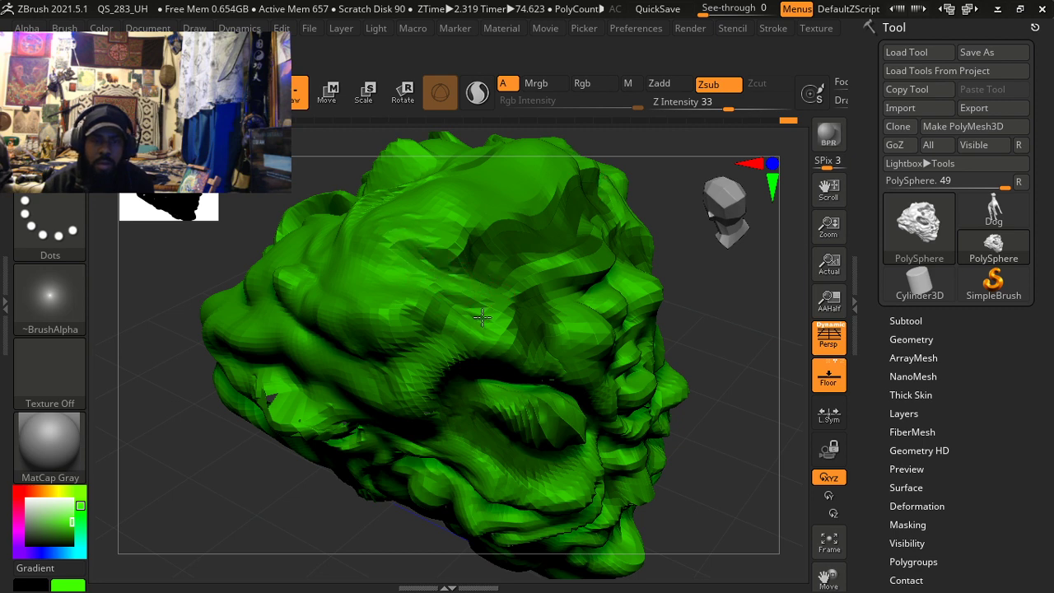
pyautogui.moveTo(482, 318); pyautogui.dragTo(458, 319, button='right')
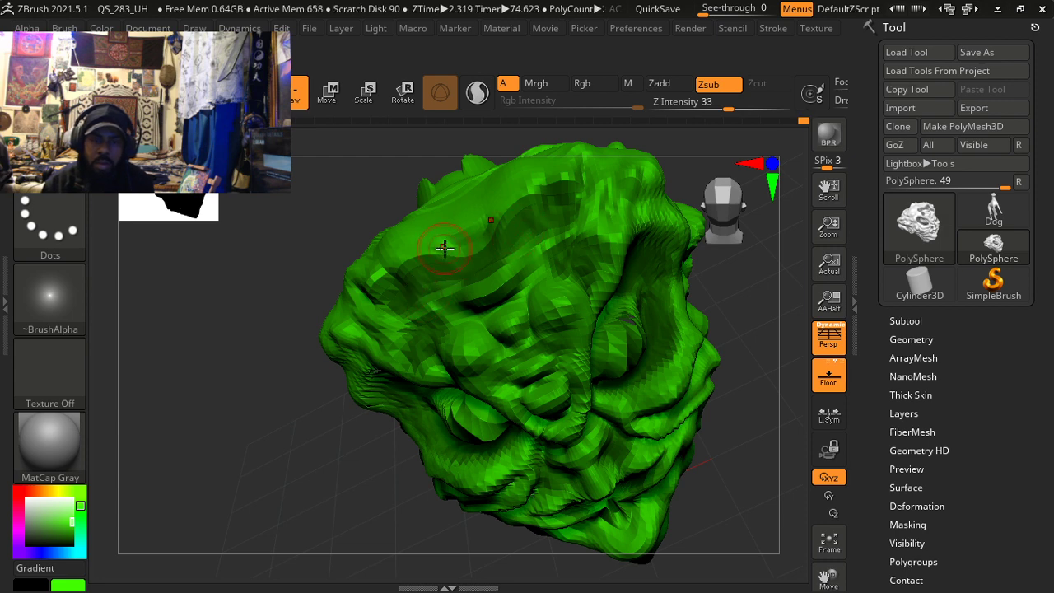
pyautogui.moveTo(484, 236)
pyautogui.mouseDown(button='right')
pyautogui.moveTo(482, 264)
pyautogui.moveTo(499, 288)
pyautogui.moveTo(494, 251)
pyautogui.mouseUp(button='right')
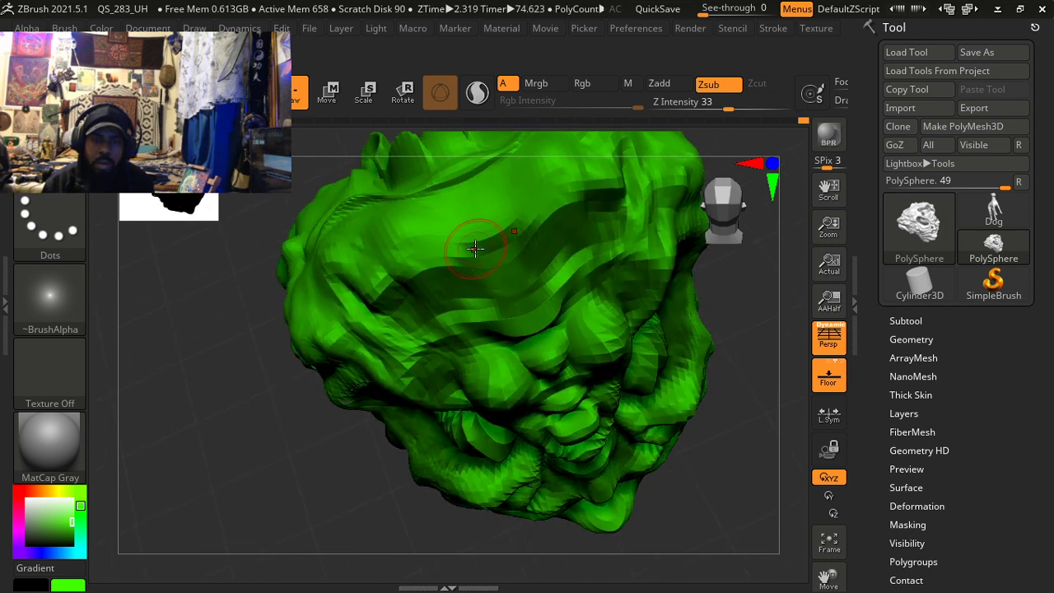
pyautogui.moveTo(461, 229)
pyautogui.mouseDown()
pyautogui.moveTo(453, 217)
pyautogui.moveTo(502, 196)
pyautogui.moveTo(462, 211)
pyautogui.mouseUp()
pyautogui.moveTo(513, 233)
pyautogui.mouseDown(button='right')
pyautogui.moveTo(521, 249)
pyautogui.moveTo(504, 163)
pyautogui.mouseUp(button='right')
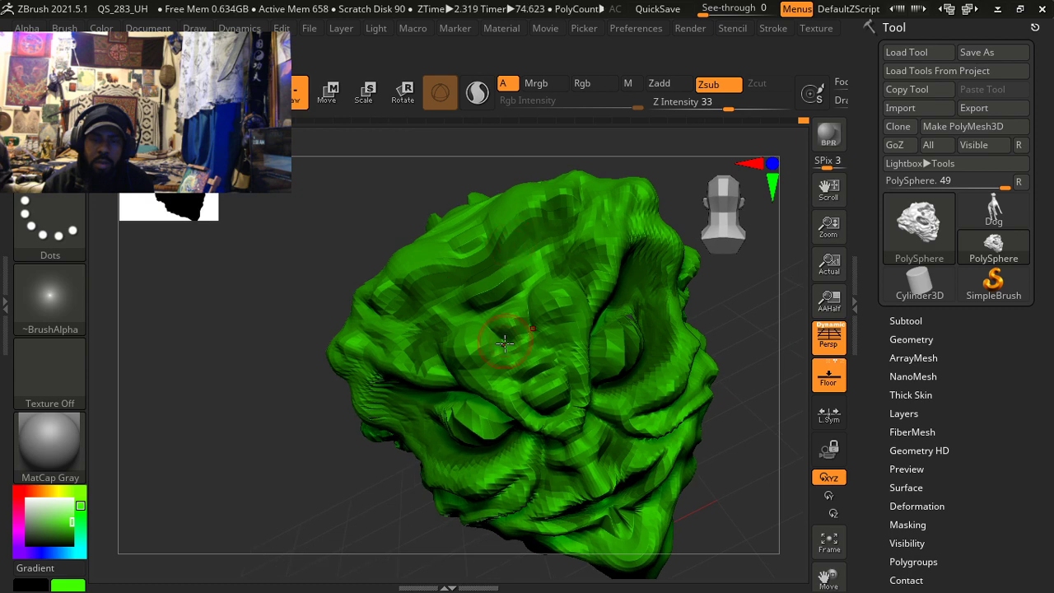
pyautogui.moveTo(503, 368)
pyautogui.mouseDown(button='right')
pyautogui.moveTo(499, 342)
pyautogui.moveTo(515, 354)
pyautogui.mouseUp(button='right')
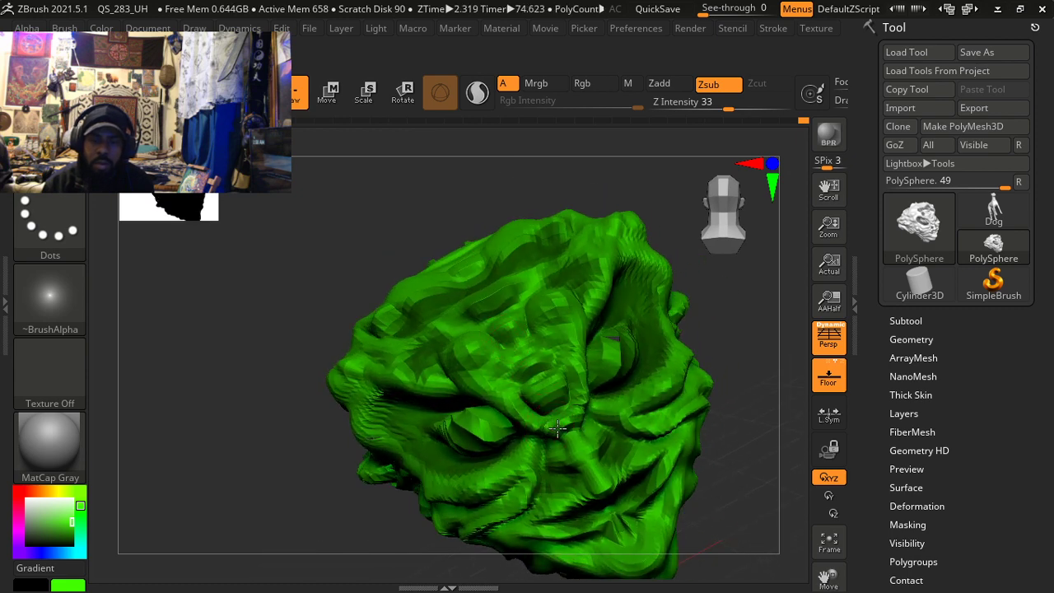
pyautogui.moveTo(568, 429); pyautogui.dragTo(568, 436, button='right')
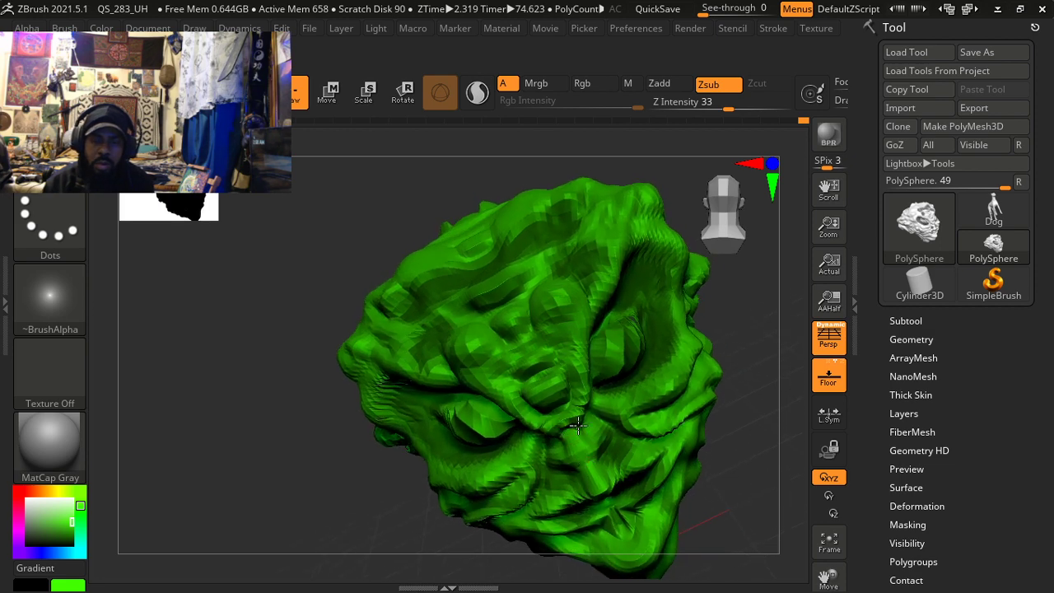
# Step: Carve short DamStandard1 creases into the nose bridge and the bump just above it
pyautogui.moveTo(565, 427); pyautogui.dragTo(575, 423)
pyautogui.moveTo(587, 436); pyautogui.dragTo(583, 465, button='right')
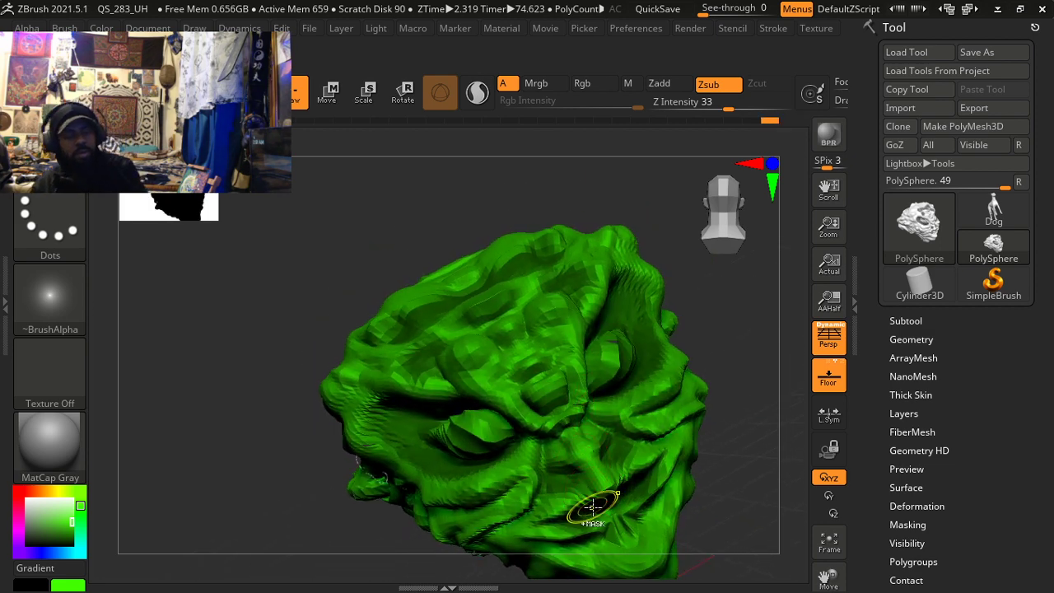
pyautogui.press('ctrl')
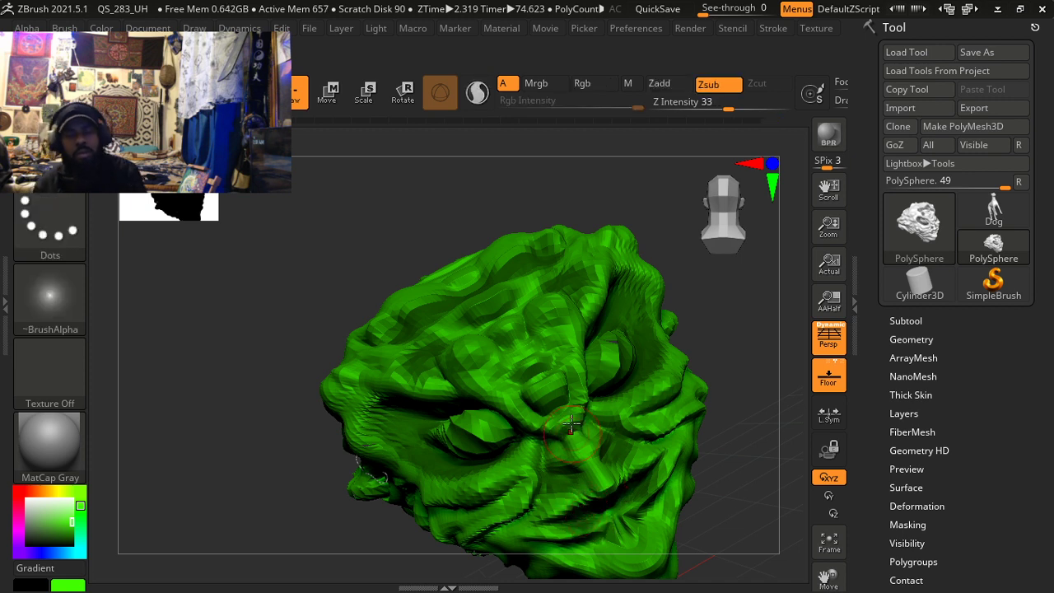
pyautogui.moveTo(563, 380); pyautogui.dragTo(565, 370)
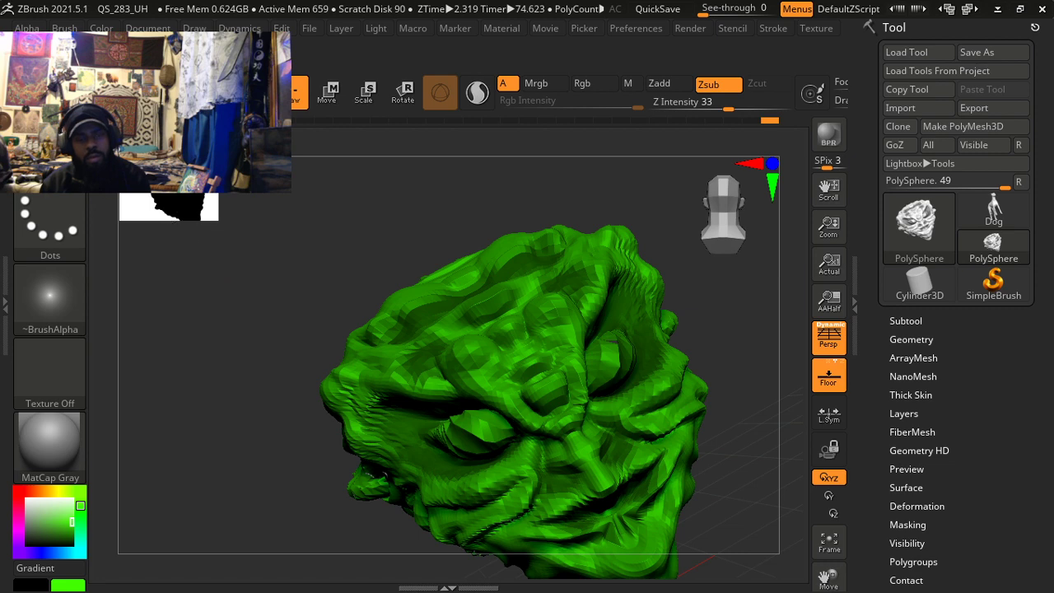
# Step: Switch to the Rake brush, texture the brow, cheek folds and temple, and smooth the inner corner of the eye
pyautogui.press('b')
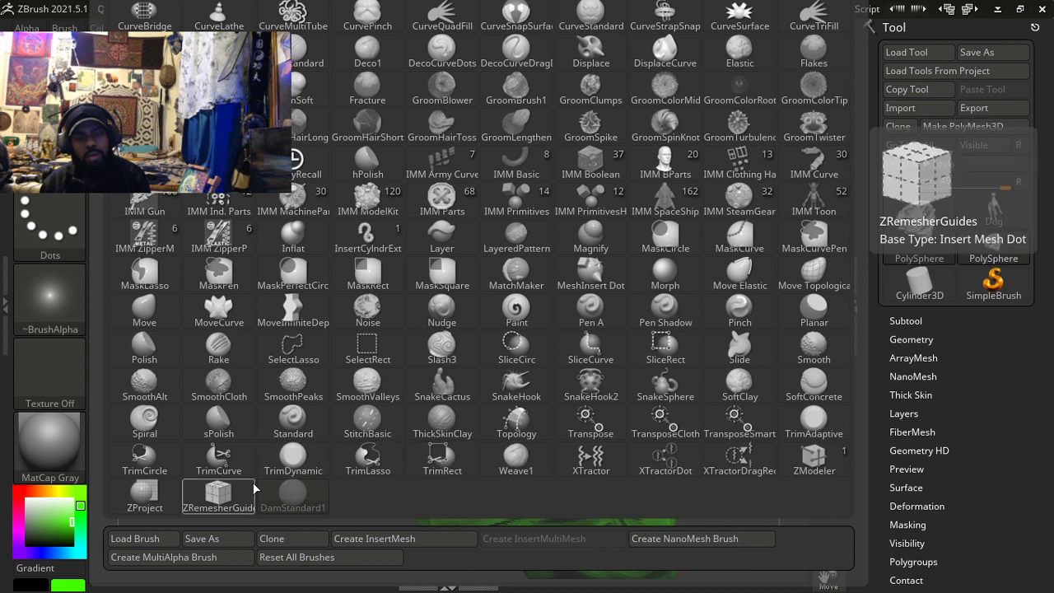
pyautogui.click(227, 351)
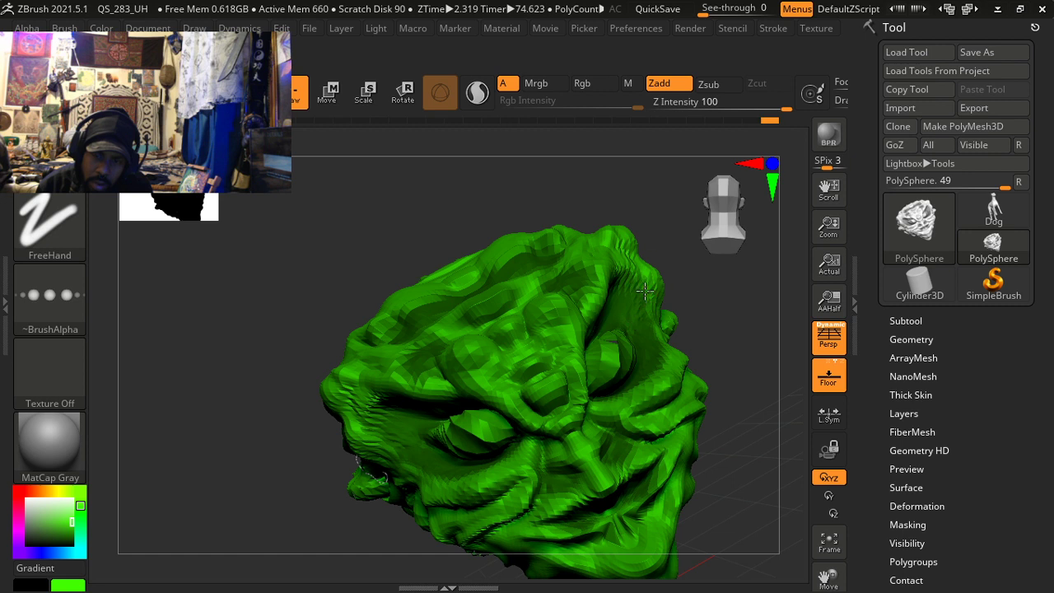
pyautogui.moveTo(645, 290)
pyautogui.mouseDown()
pyautogui.moveTo(607, 284)
pyautogui.moveTo(586, 309)
pyautogui.moveTo(591, 259)
pyautogui.mouseUp()
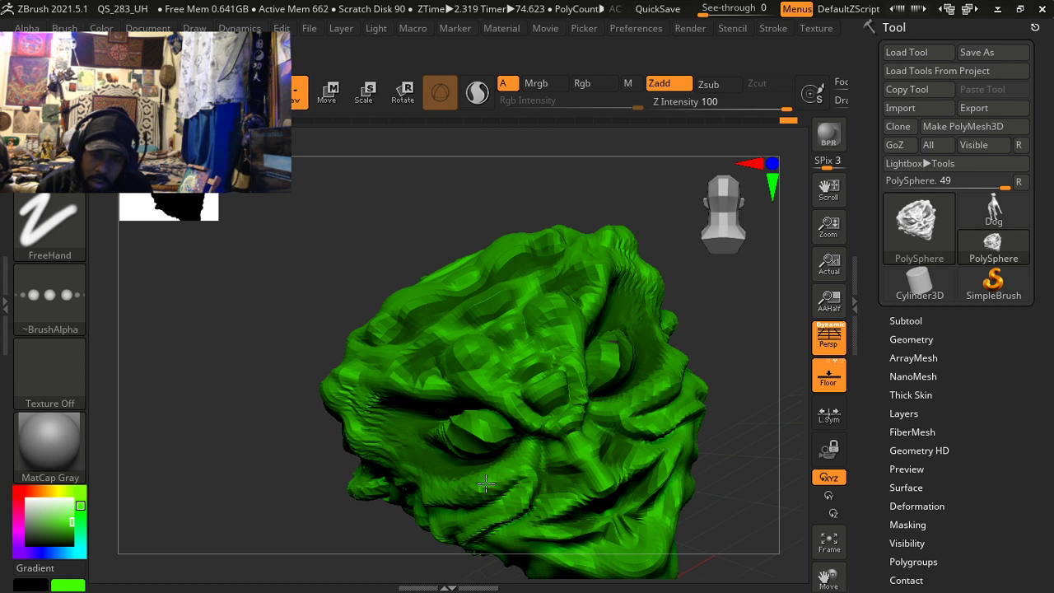
pyautogui.moveTo(509, 479); pyautogui.dragTo(510, 504)
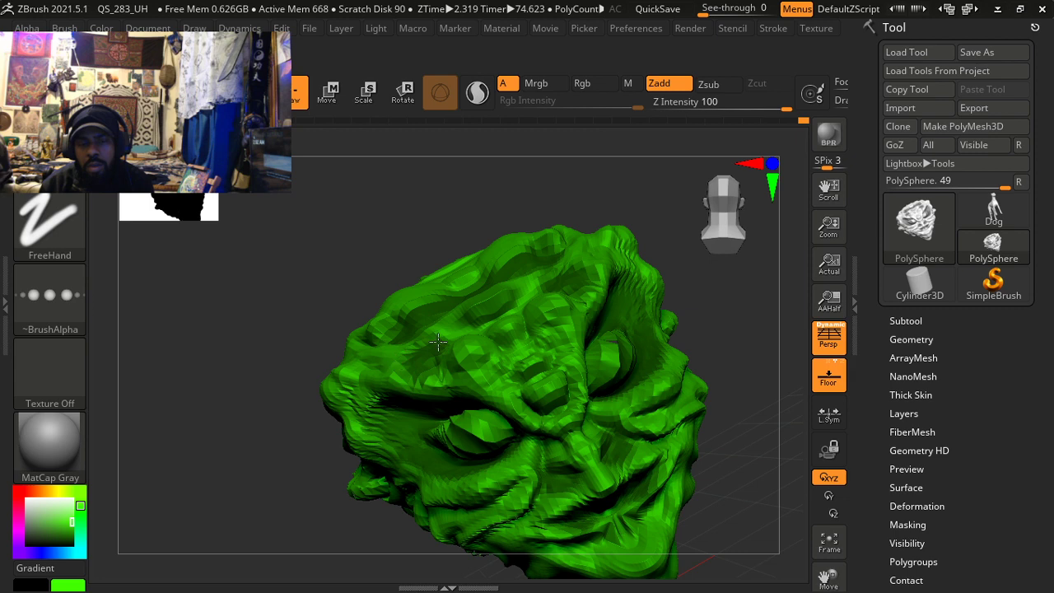
pyautogui.moveTo(383, 382); pyautogui.dragTo(401, 383)
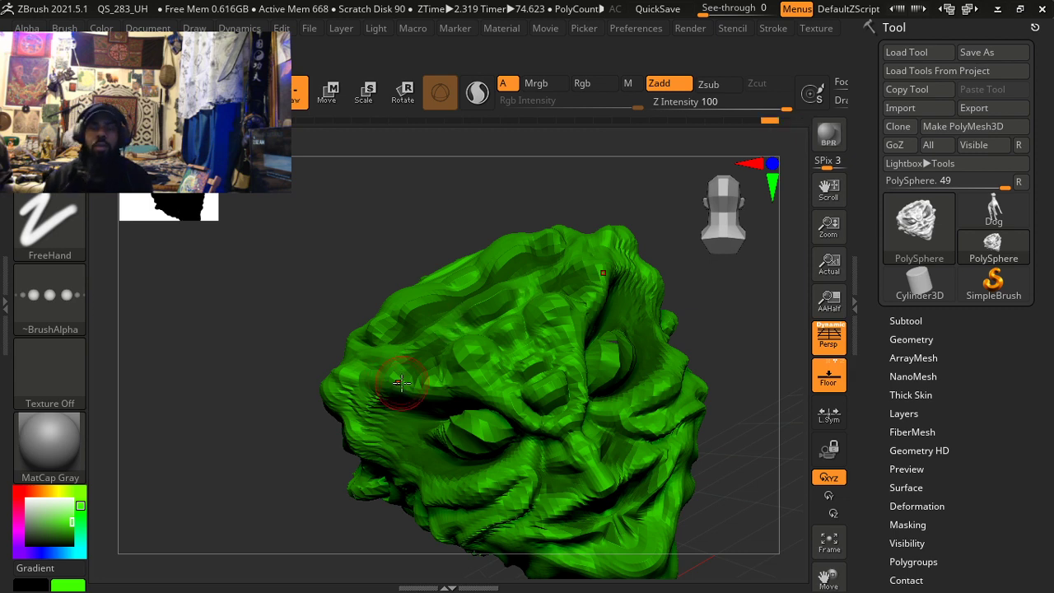
pyautogui.keyDown('shift'); pyautogui.moveTo(500, 440); pyautogui.dragTo(503, 441); pyautogui.keyUp('shift')
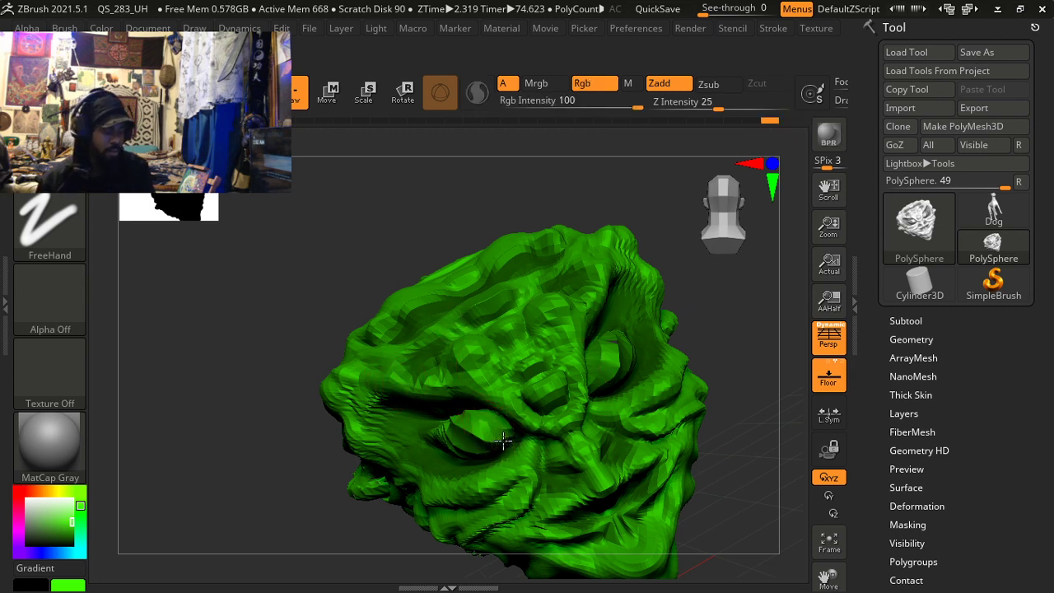
# Step: Rake directional texture along the side of the jaw and the cheek near the mouth
pyautogui.moveTo(503, 441)
pyautogui.keyDown('ctrl'); pyautogui.mouseDown(button='right')
pyautogui.moveTo(548, 386)
pyautogui.moveTo(617, 448)
pyautogui.moveTo(606, 417)
pyautogui.moveTo(621, 419)
pyautogui.moveTo(595, 384)
pyautogui.mouseUp(button='right'); pyautogui.keyUp('ctrl')
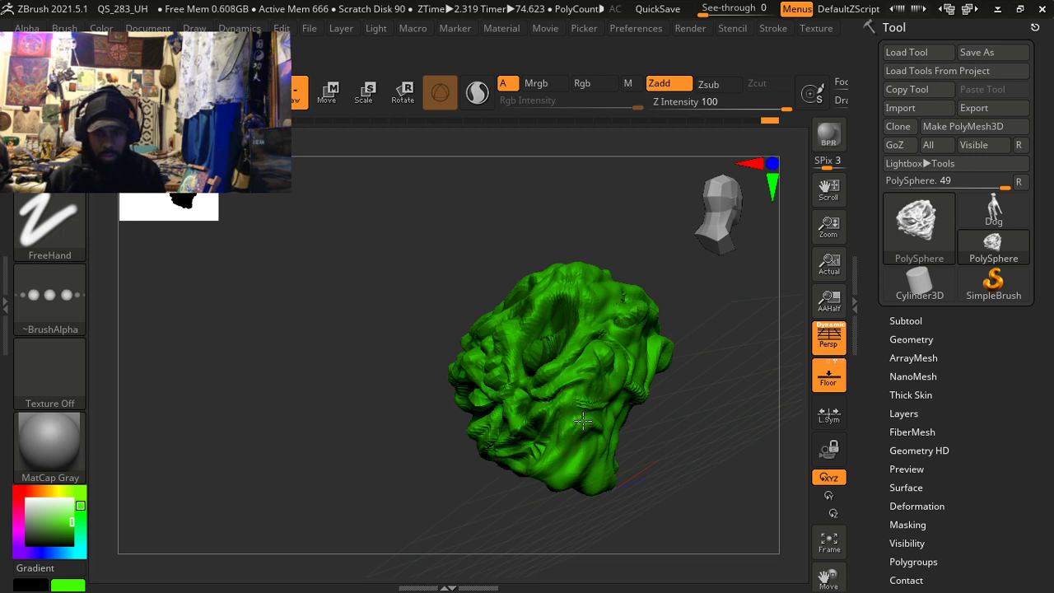
pyautogui.moveTo(610, 424); pyautogui.dragTo(583, 446)
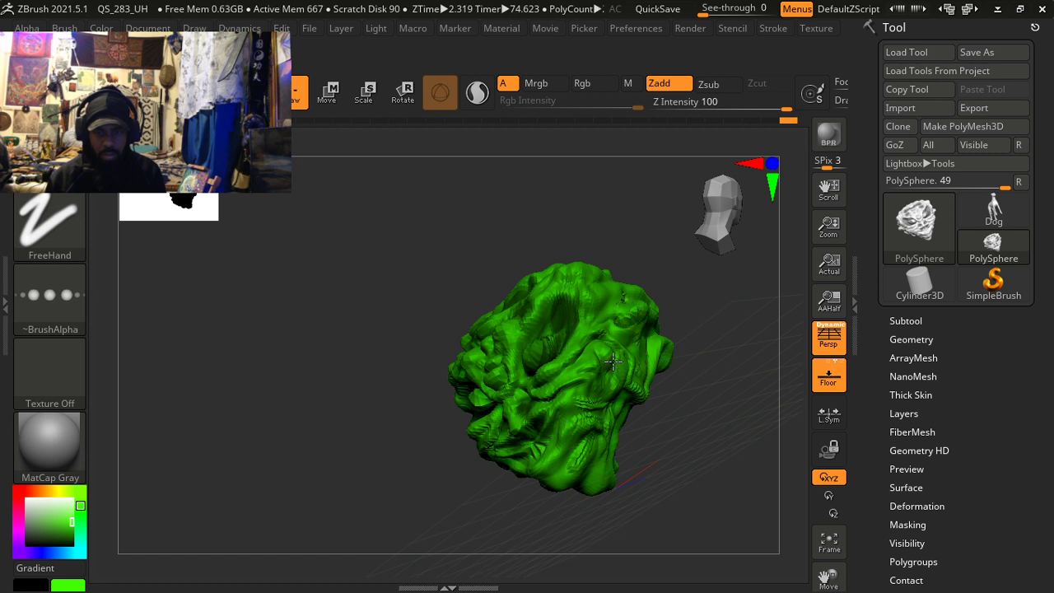
pyautogui.moveTo(613, 361)
pyautogui.mouseDown(button='right')
pyautogui.moveTo(623, 388)
pyautogui.moveTo(640, 390)
pyautogui.mouseUp(button='right')
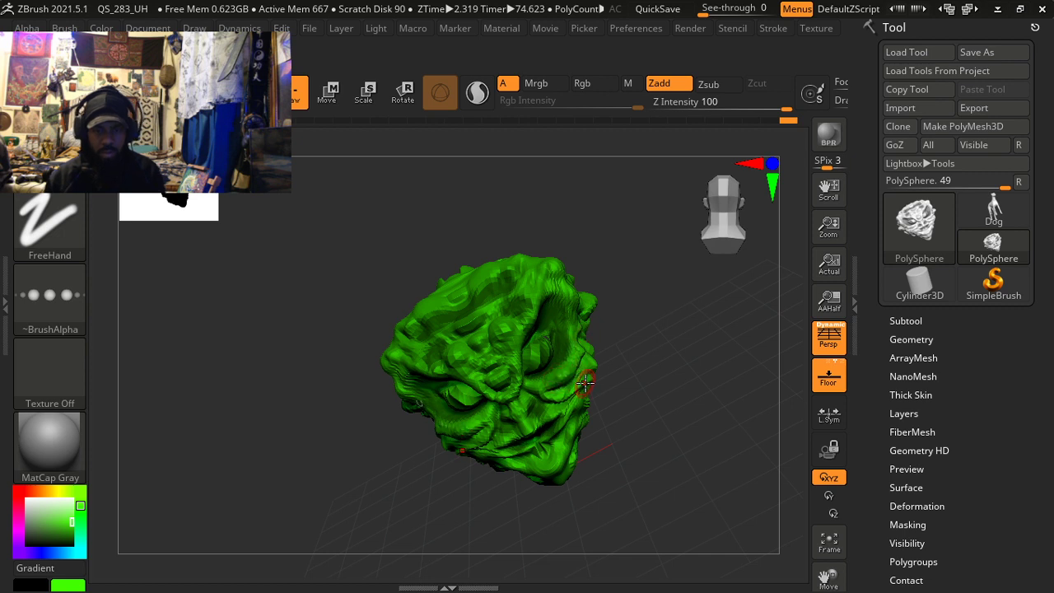
pyautogui.moveTo(584, 382)
pyautogui.mouseDown(button='right')
pyautogui.moveTo(569, 448)
pyautogui.moveTo(570, 433)
pyautogui.mouseUp(button='right')
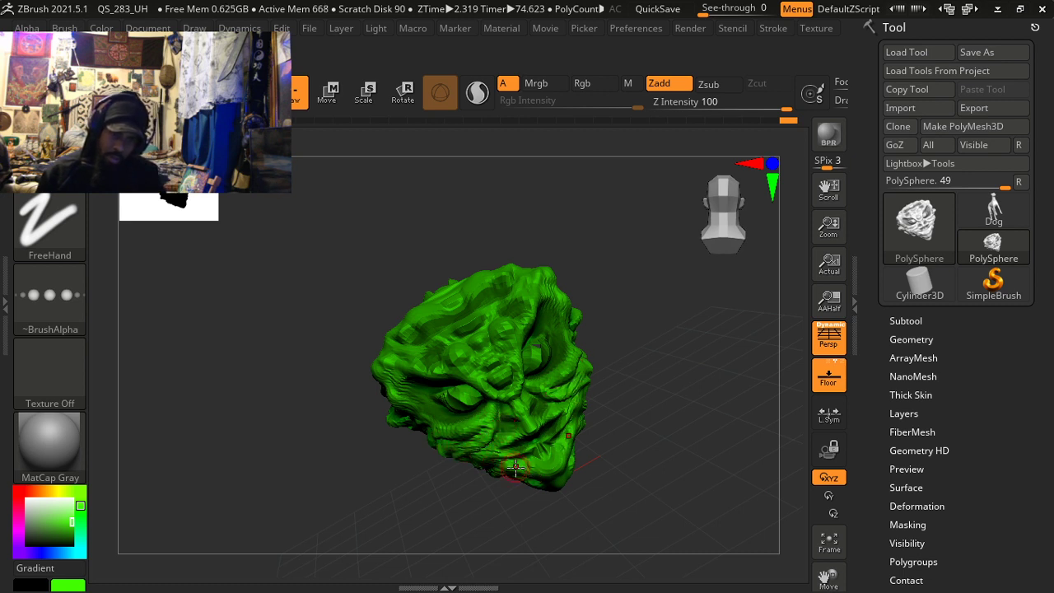
pyautogui.press('space')
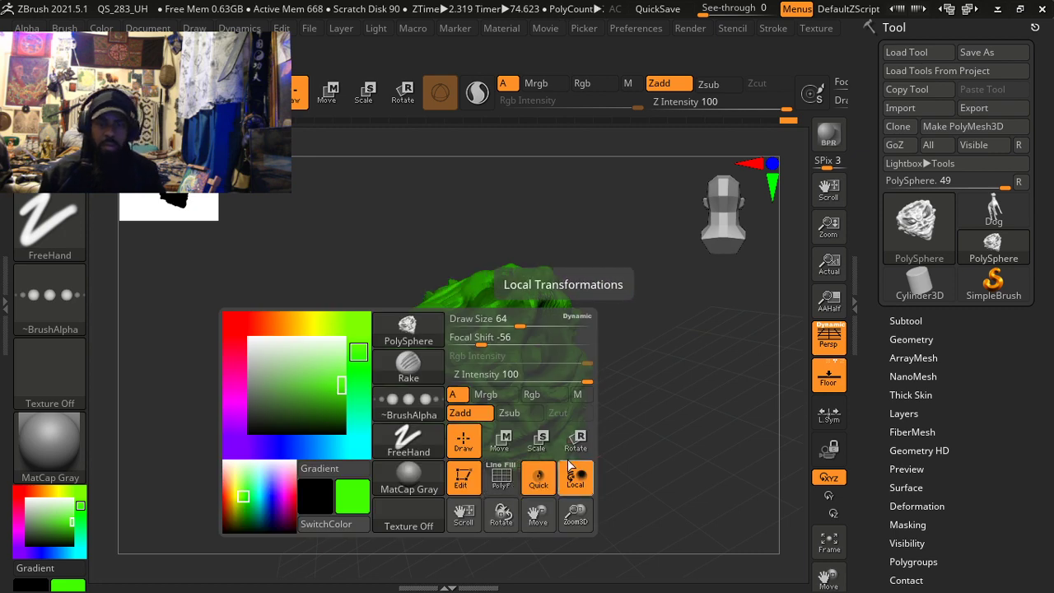
pyautogui.moveTo(617, 383); pyautogui.dragTo(532, 431)
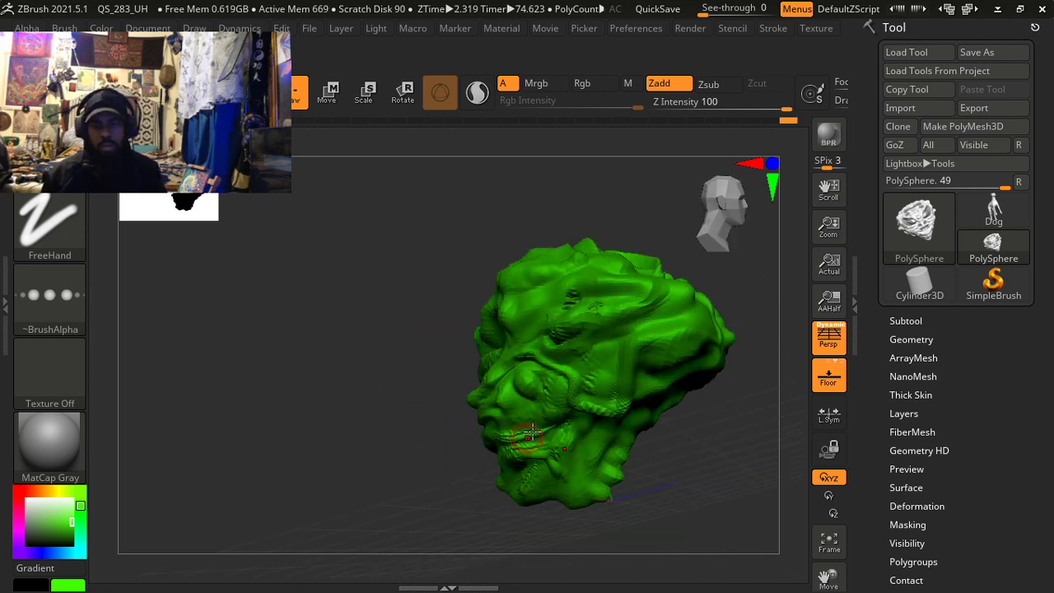
pyautogui.moveTo(565, 399); pyautogui.dragTo(534, 437)
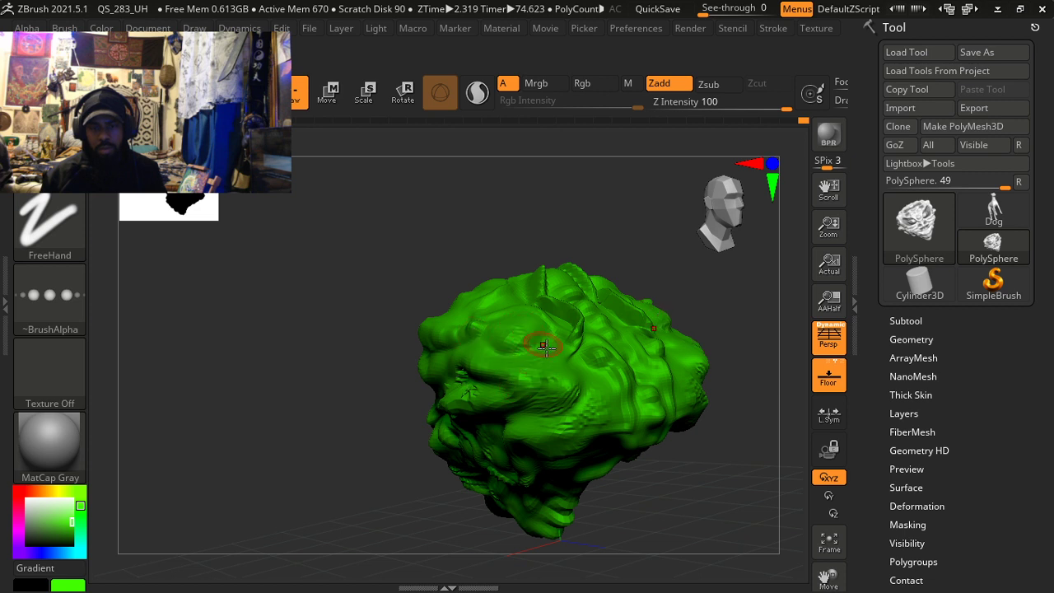
# Step: Rake long strokes over the folds on the top and side of the skull
pyautogui.moveTo(532, 331); pyautogui.dragTo(563, 395, button='right')
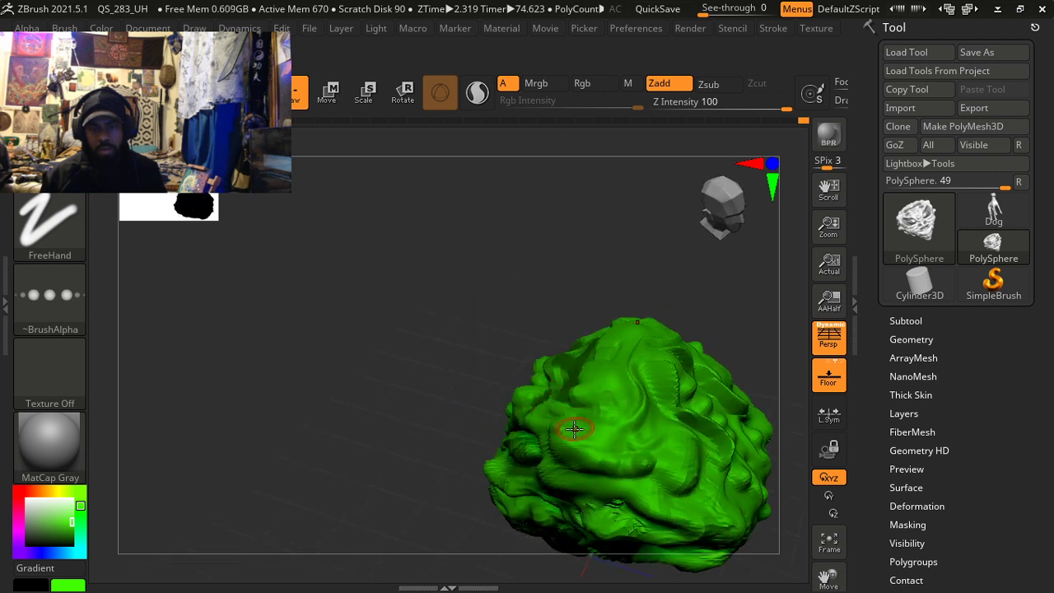
pyautogui.moveTo(587, 431)
pyautogui.mouseDown()
pyautogui.moveTo(623, 427)
pyautogui.moveTo(606, 376)
pyautogui.mouseUp()
pyautogui.moveTo(640, 465)
pyautogui.mouseDown()
pyautogui.moveTo(607, 477)
pyautogui.moveTo(585, 469)
pyautogui.mouseUp()
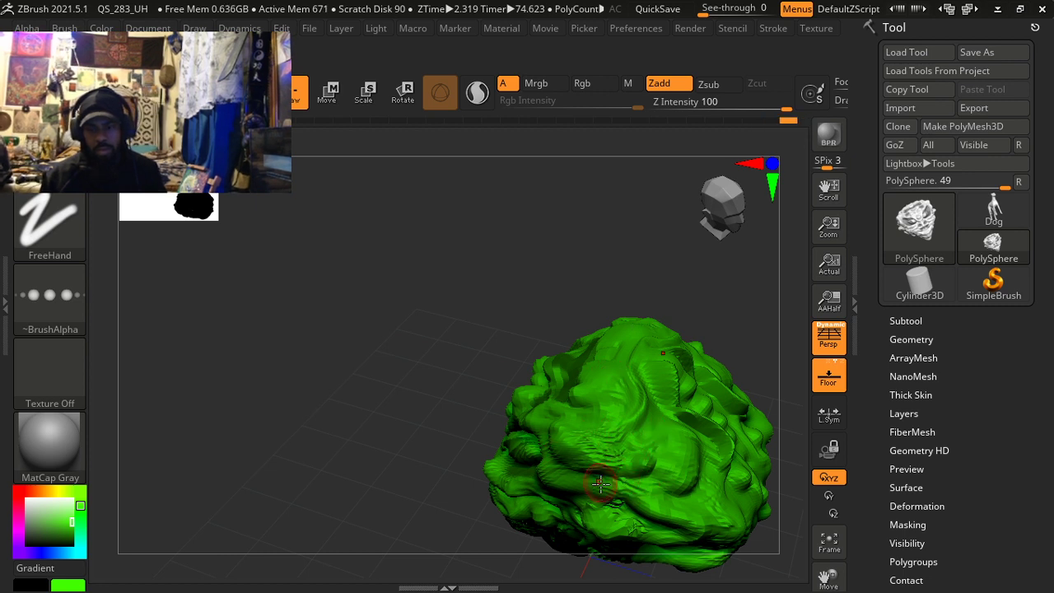
pyautogui.moveTo(593, 460); pyautogui.dragTo(599, 484, button='right')
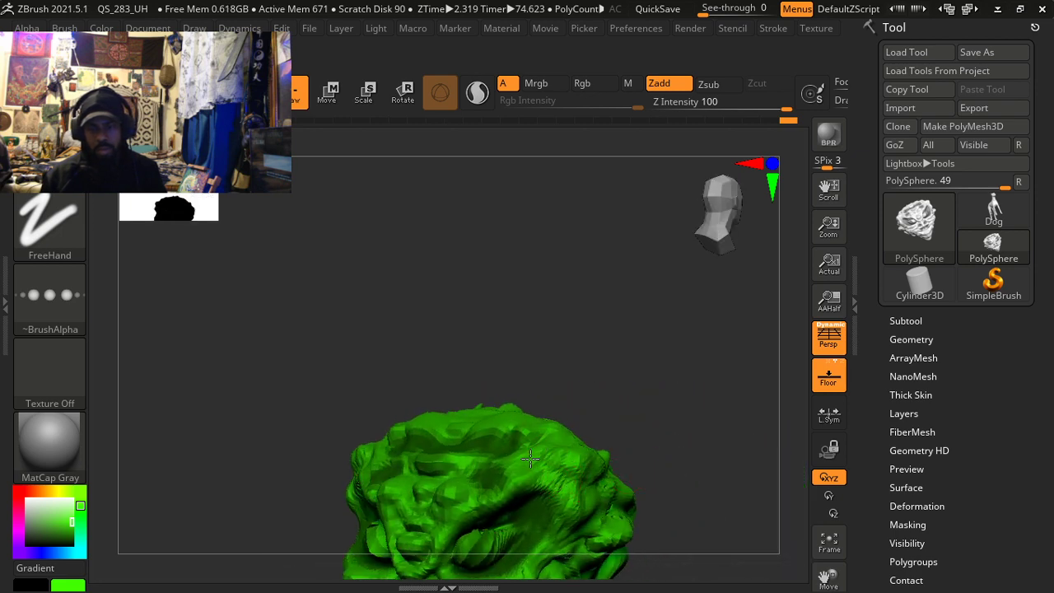
# Step: From the front, rake short strokes into the chin below the lower lip and the inner brow, rolling back one stroke
pyautogui.press('ctrl')
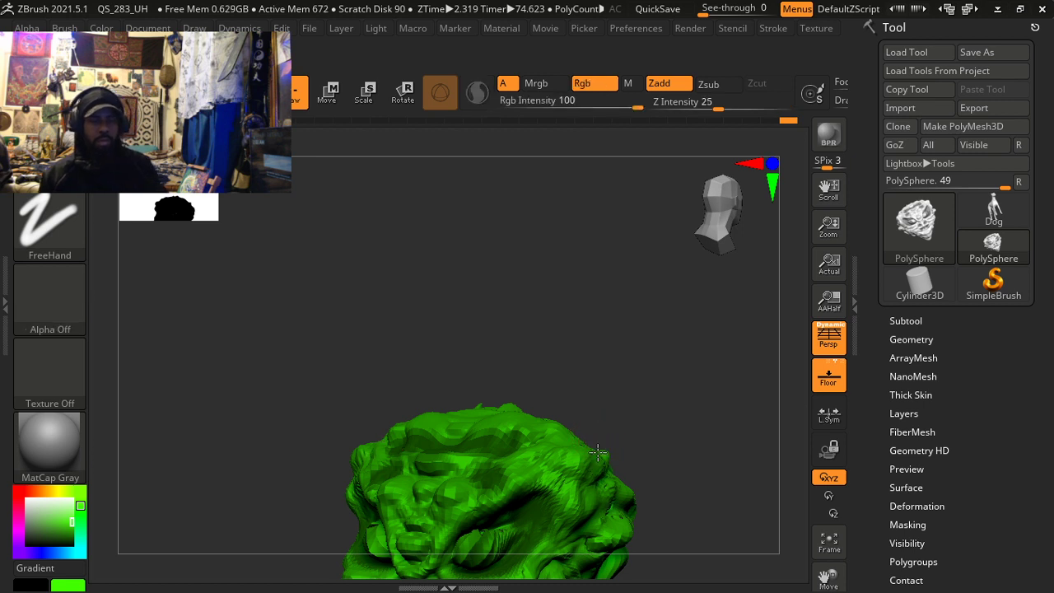
pyautogui.moveTo(598, 451)
pyautogui.mouseDown(button='right')
pyautogui.moveTo(595, 425)
pyautogui.moveTo(565, 402)
pyautogui.moveTo(553, 357)
pyautogui.moveTo(564, 319)
pyautogui.mouseUp(button='right')
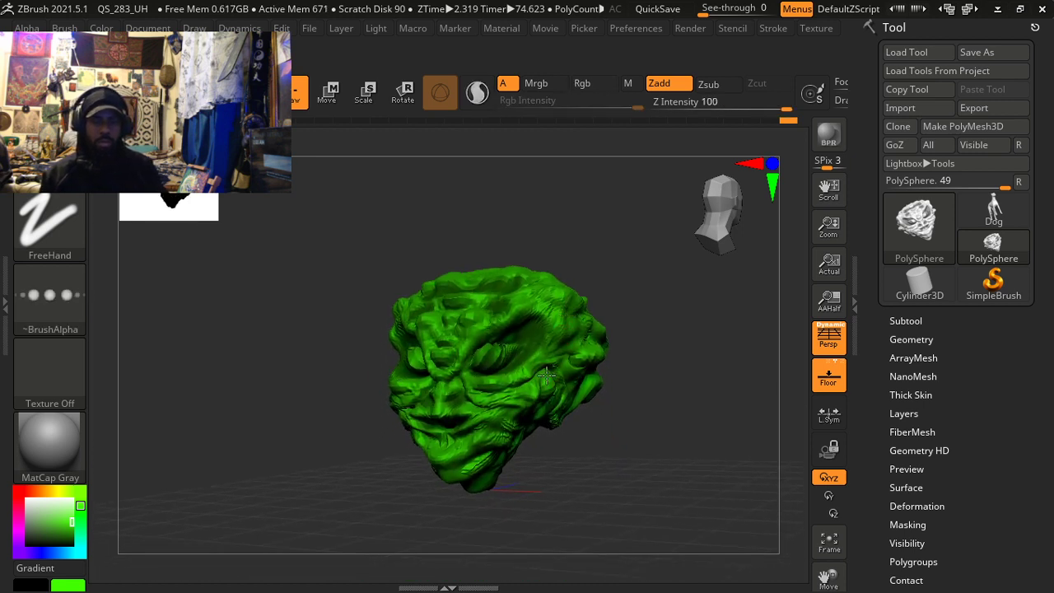
pyautogui.moveTo(547, 374); pyautogui.dragTo(568, 398, button='right')
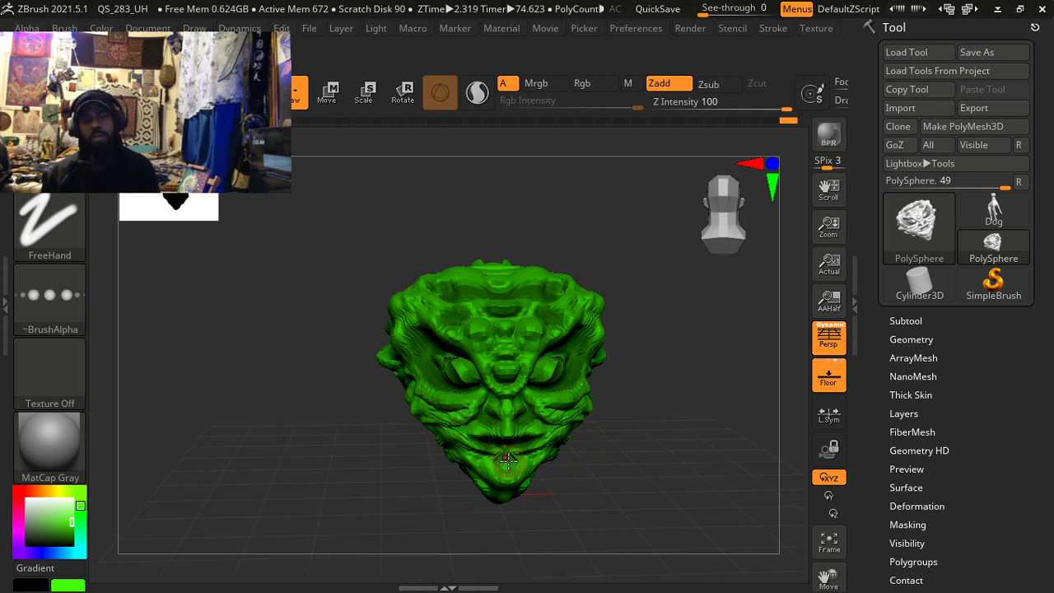
pyautogui.moveTo(507, 461); pyautogui.dragTo(494, 462)
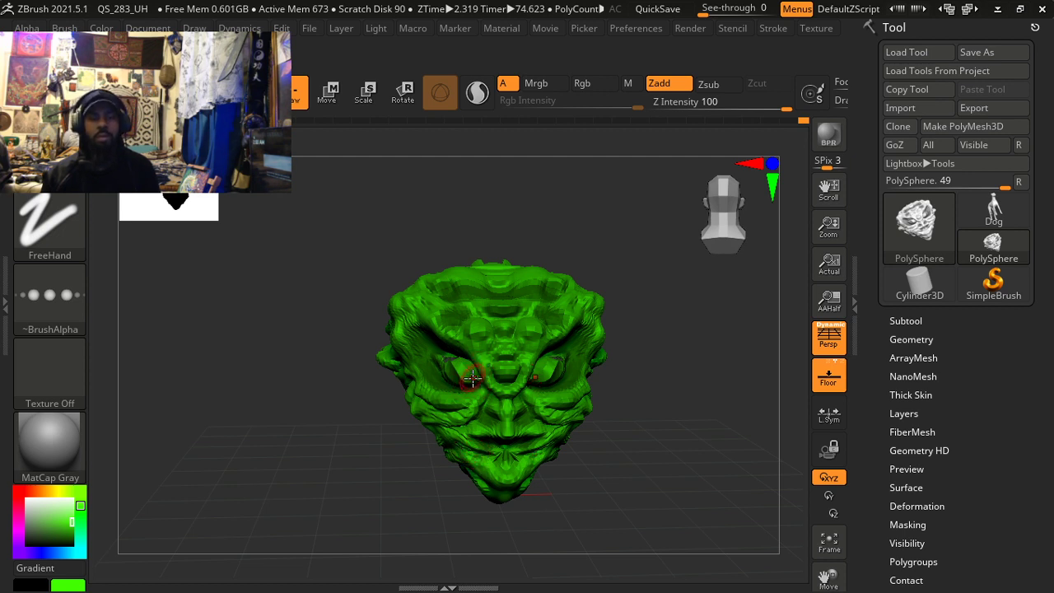
pyautogui.hotkey('ctrl', 'z')
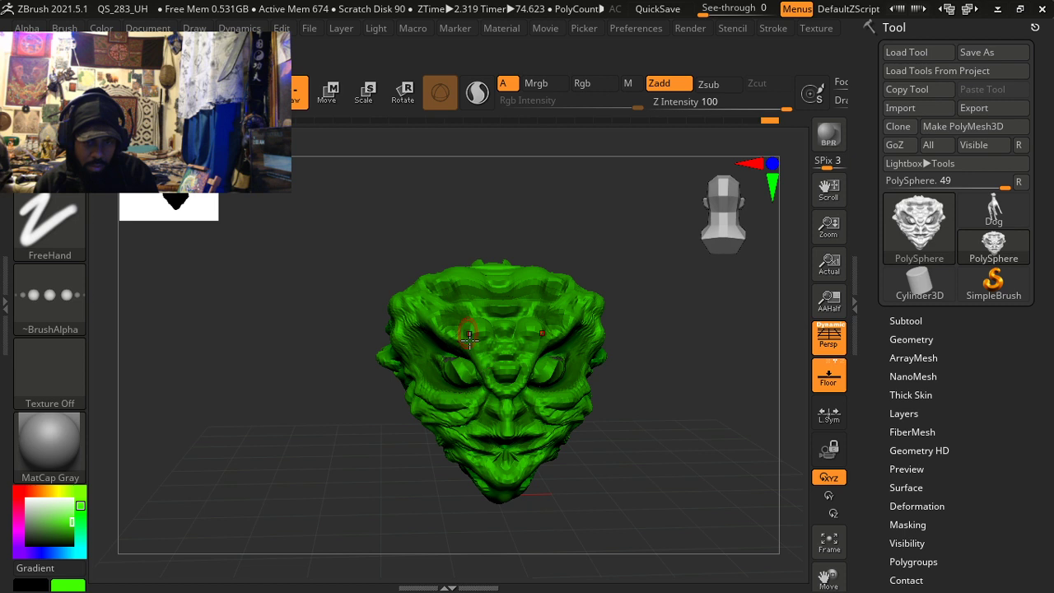
pyautogui.moveTo(482, 343)
pyautogui.mouseDown()
pyautogui.moveTo(479, 354)
pyautogui.moveTo(458, 338)
pyautogui.mouseUp()
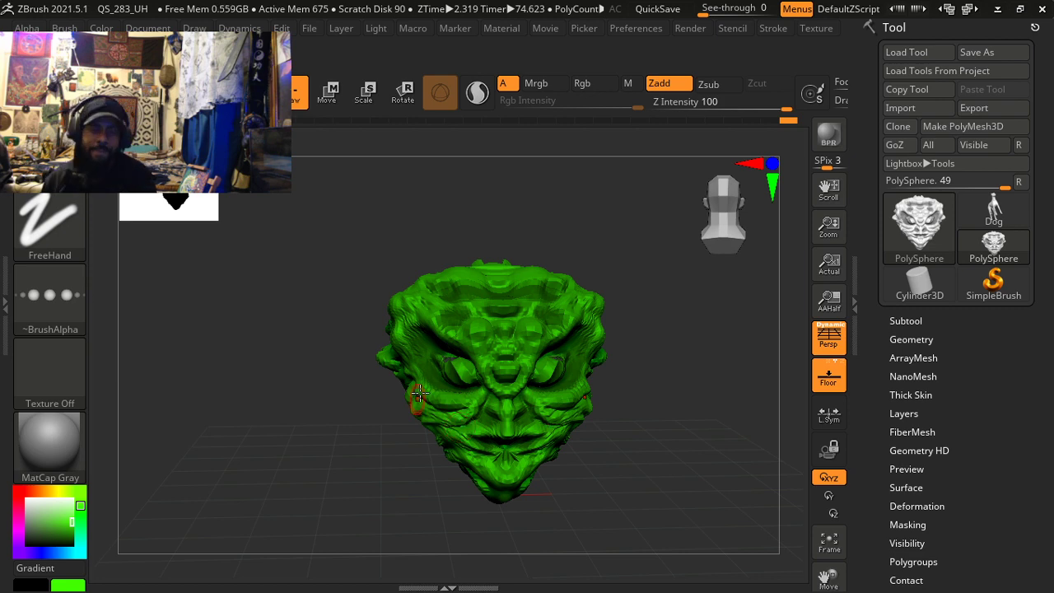
# Step: Reshape the middle of the mouth and the lower lip with pulls of the SnakeHook brush
pyautogui.press('b')
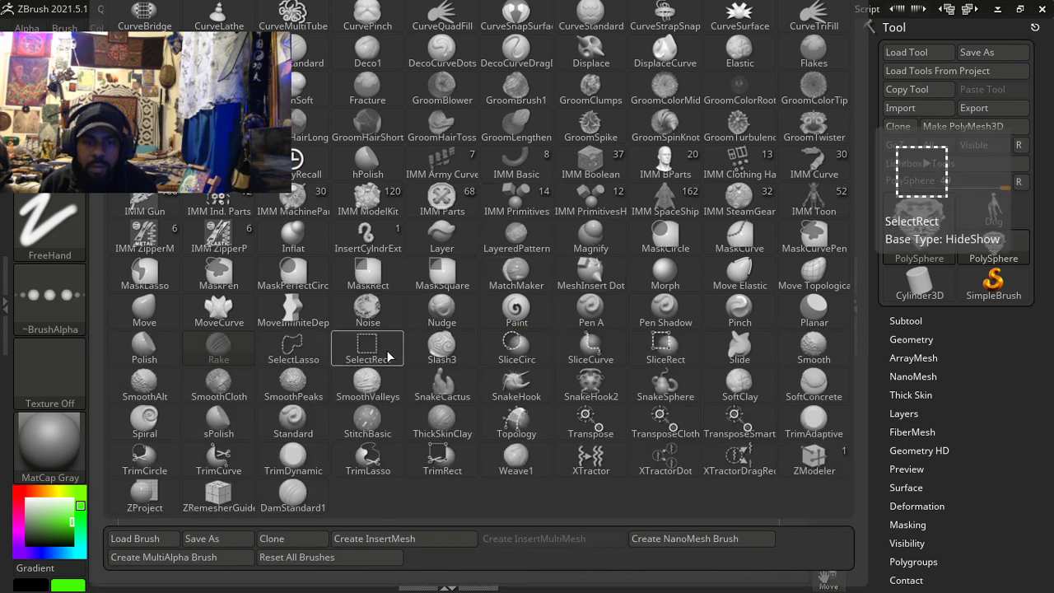
pyautogui.click(496, 387)
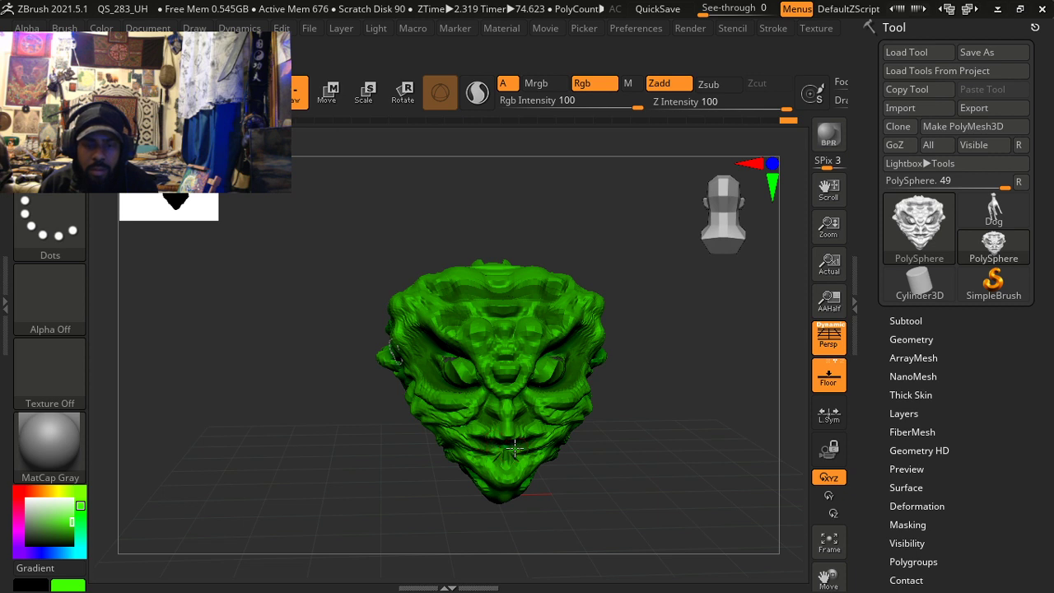
pyautogui.moveTo(515, 448); pyautogui.dragTo(524, 451)
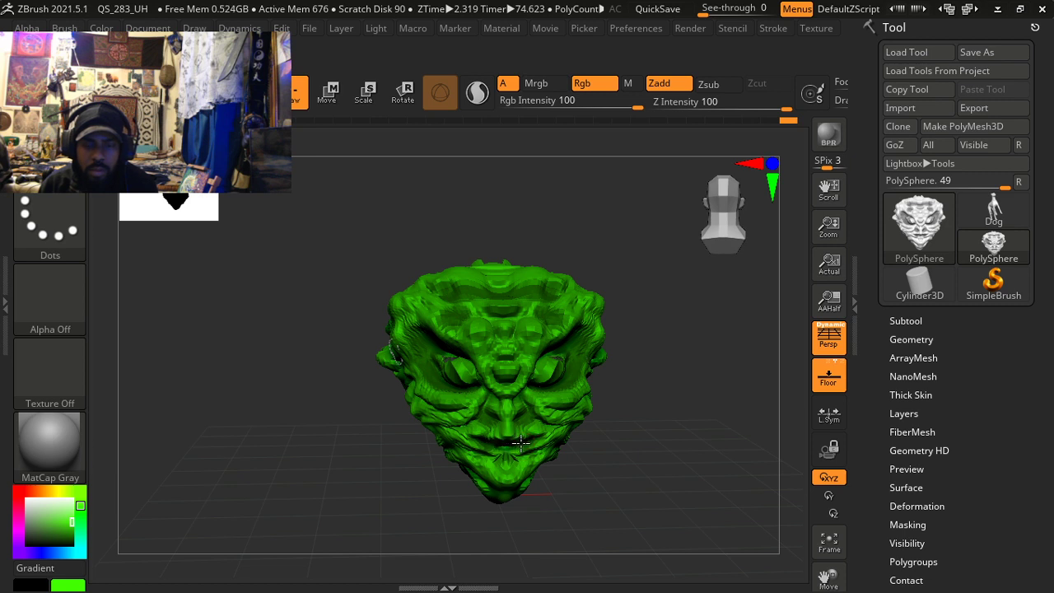
pyautogui.moveTo(515, 443); pyautogui.dragTo(507, 424, button='right')
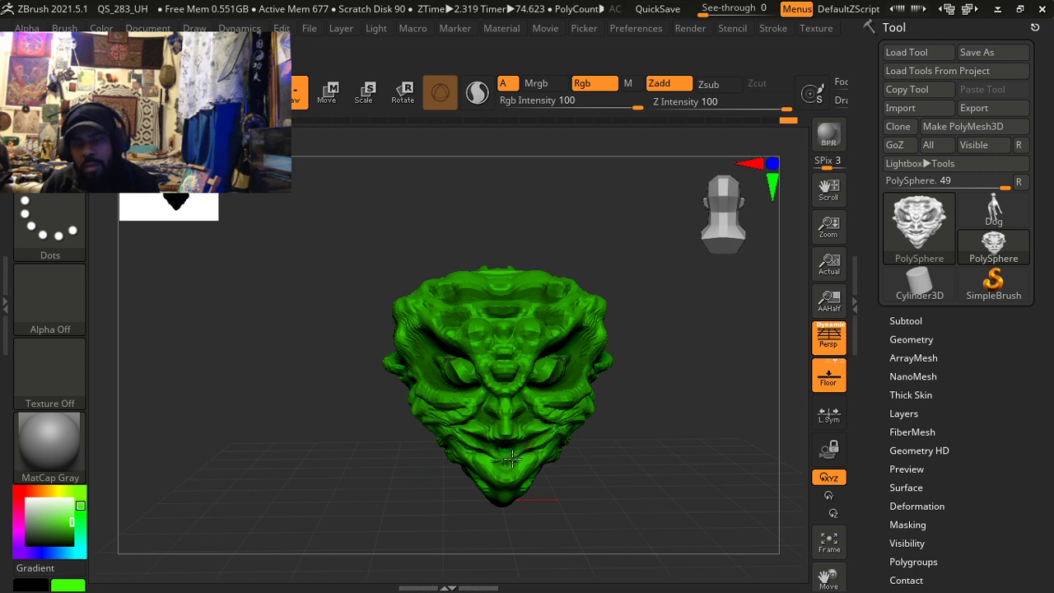
pyautogui.moveTo(512, 459); pyautogui.dragTo(522, 447)
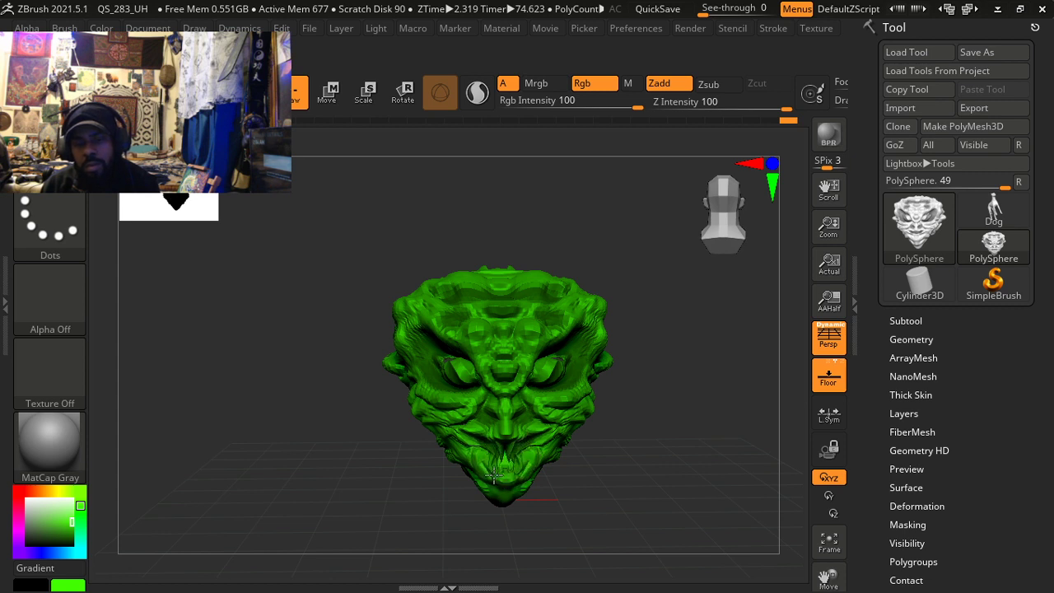
pyautogui.moveTo(493, 469)
pyautogui.mouseDown()
pyautogui.moveTo(536, 457)
pyautogui.moveTo(588, 390)
pyautogui.moveTo(527, 404)
pyautogui.moveTo(509, 420)
pyautogui.moveTo(546, 405)
pyautogui.moveTo(575, 415)
pyautogui.moveTo(459, 457)
pyautogui.moveTo(473, 481)
pyautogui.moveTo(465, 473)
pyautogui.moveTo(533, 488)
pyautogui.mouseUp()
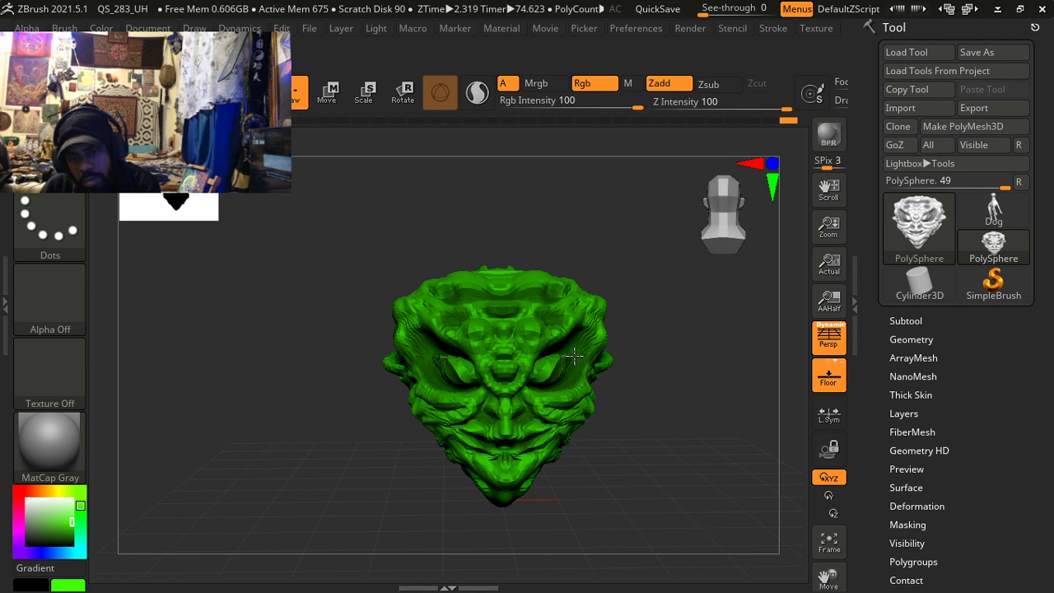
# Step: Try reshaping the outer eyelids with the SnakeHook brush, check them at an angle, and undo the pull
pyautogui.moveTo(574, 356); pyautogui.dragTo(568, 369)
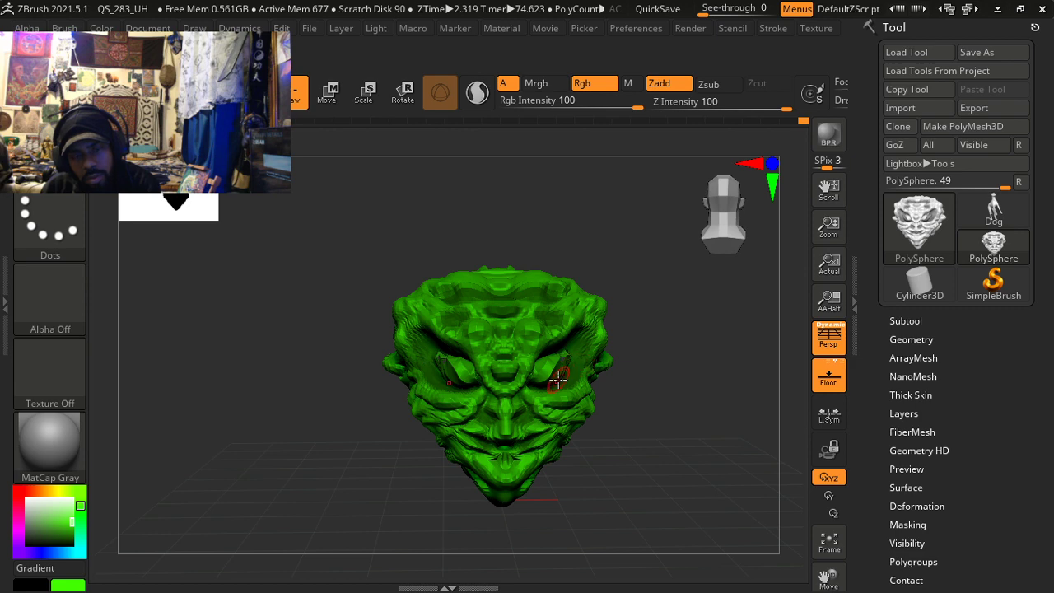
pyautogui.moveTo(558, 380)
pyautogui.mouseDown(button='right')
pyautogui.moveTo(527, 377)
pyautogui.moveTo(574, 383)
pyautogui.mouseUp(button='right')
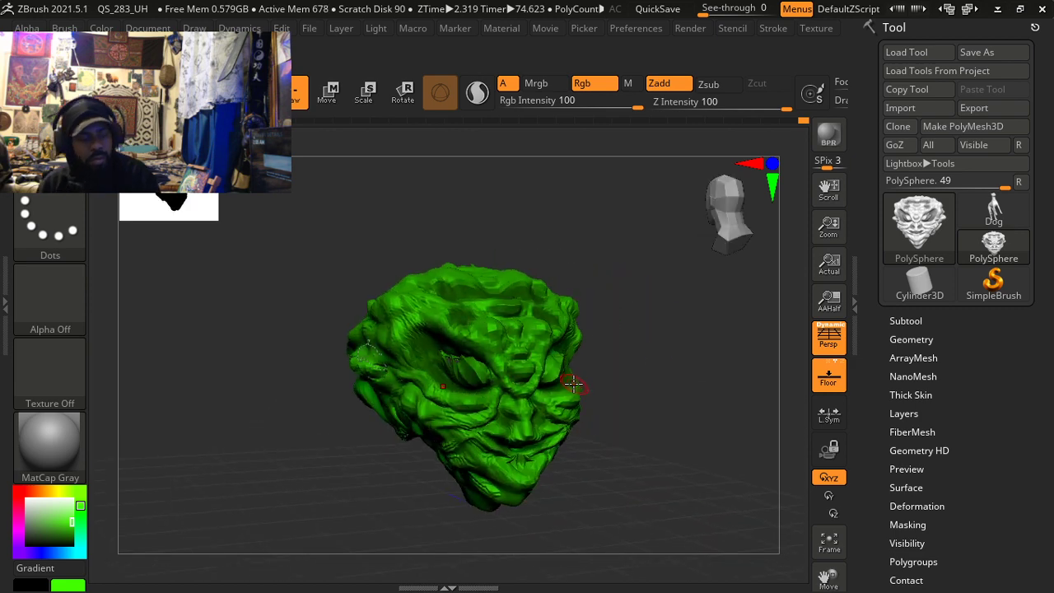
pyautogui.press('ctrl')
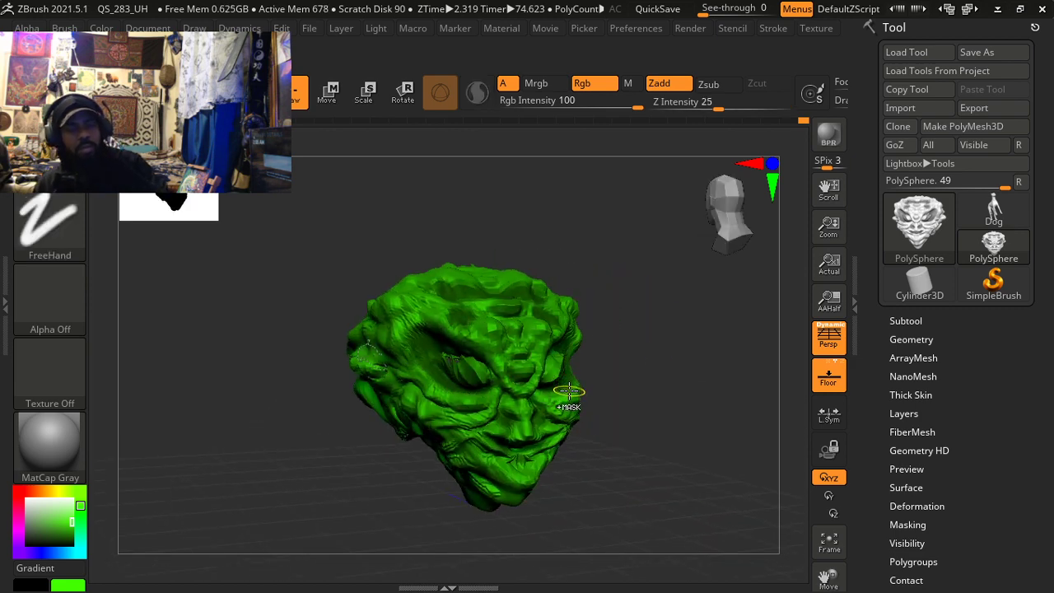
pyautogui.hotkey('ctrl', 'z')
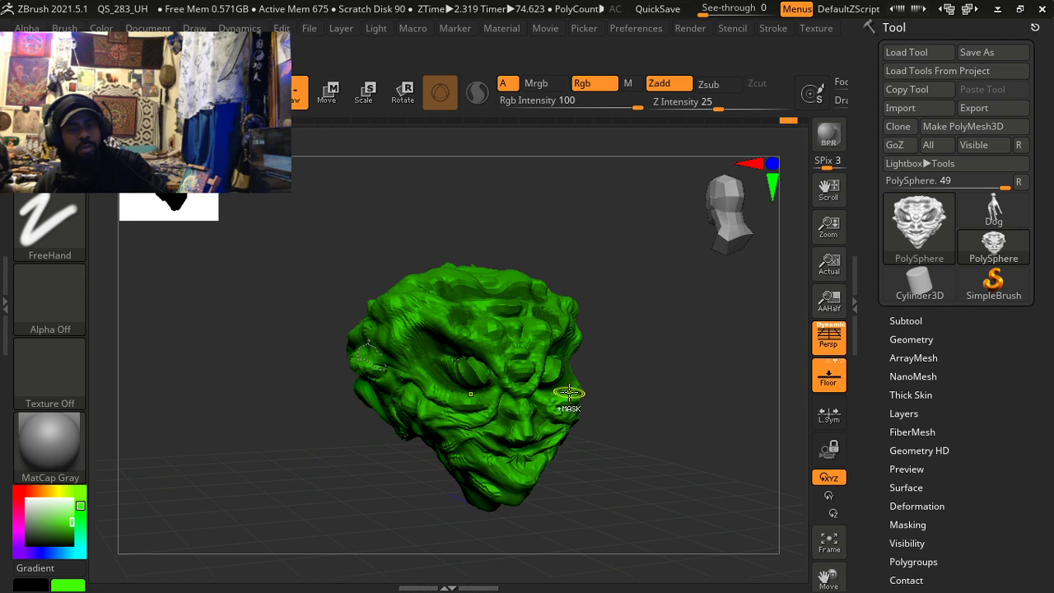
# Step: Try building shapes around the mouth and cheeks with the SnakeCactus brush and undo the strokes
pyautogui.moveTo(638, 379); pyautogui.dragTo(540, 405)
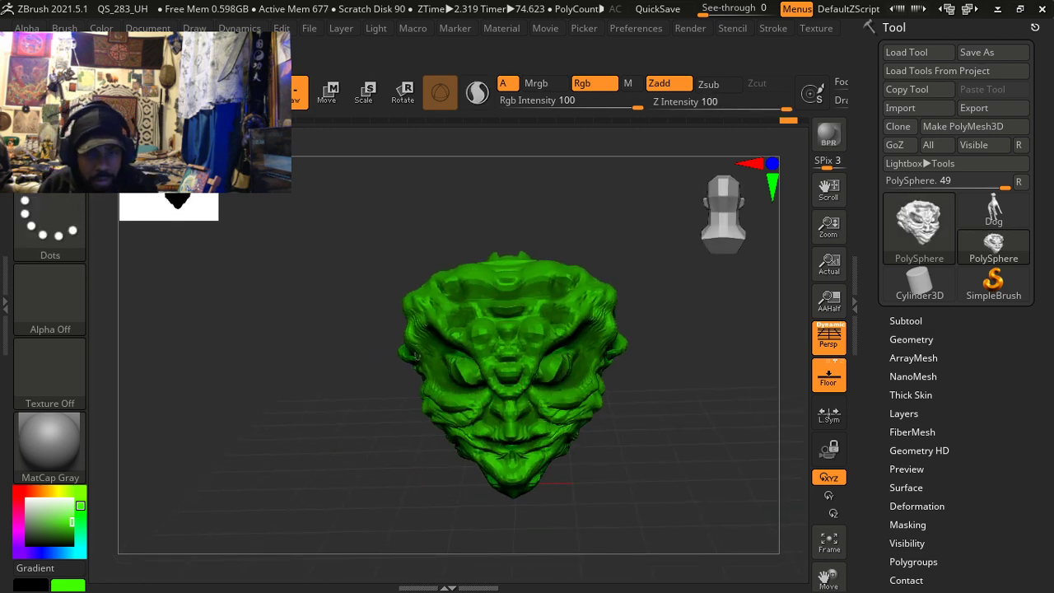
pyautogui.press('b')
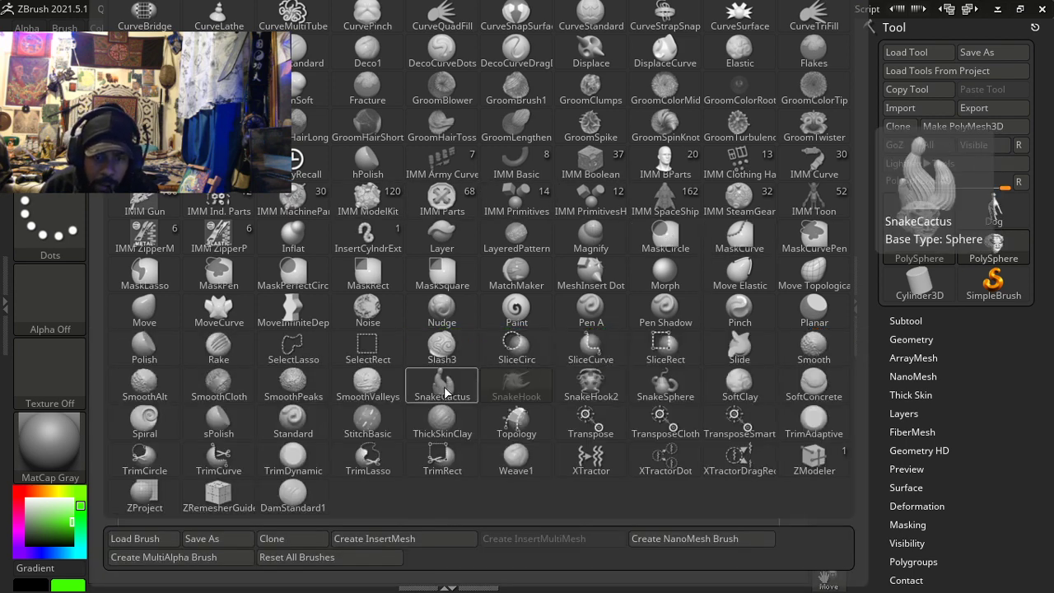
pyautogui.click(444, 391)
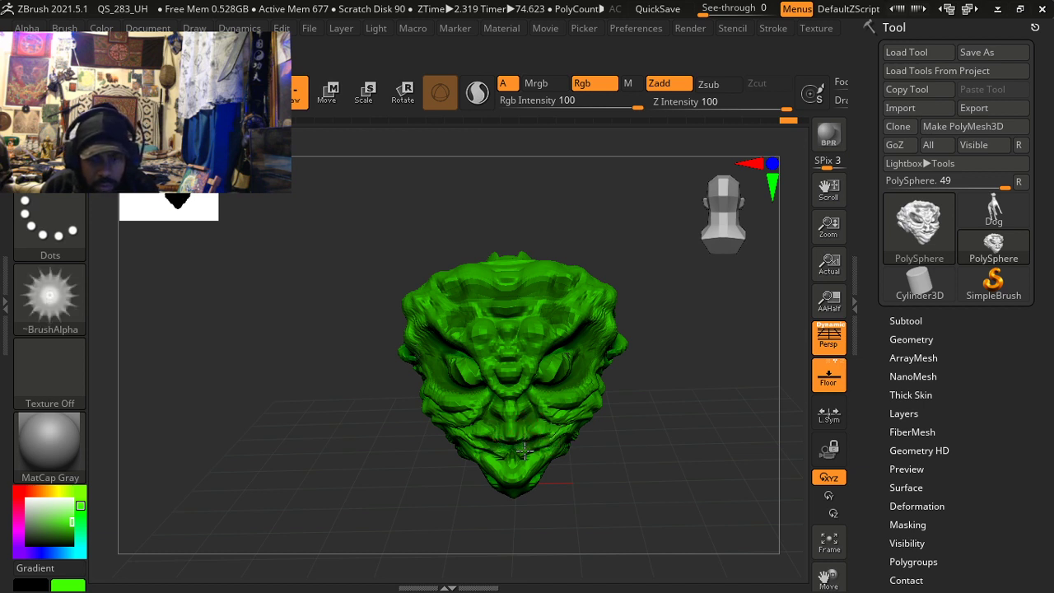
pyautogui.moveTo(523, 449)
pyautogui.mouseDown()
pyautogui.moveTo(527, 434)
pyautogui.moveTo(466, 445)
pyautogui.moveTo(461, 424)
pyautogui.moveTo(474, 405)
pyautogui.moveTo(450, 422)
pyautogui.moveTo(434, 405)
pyautogui.moveTo(489, 426)
pyautogui.mouseUp()
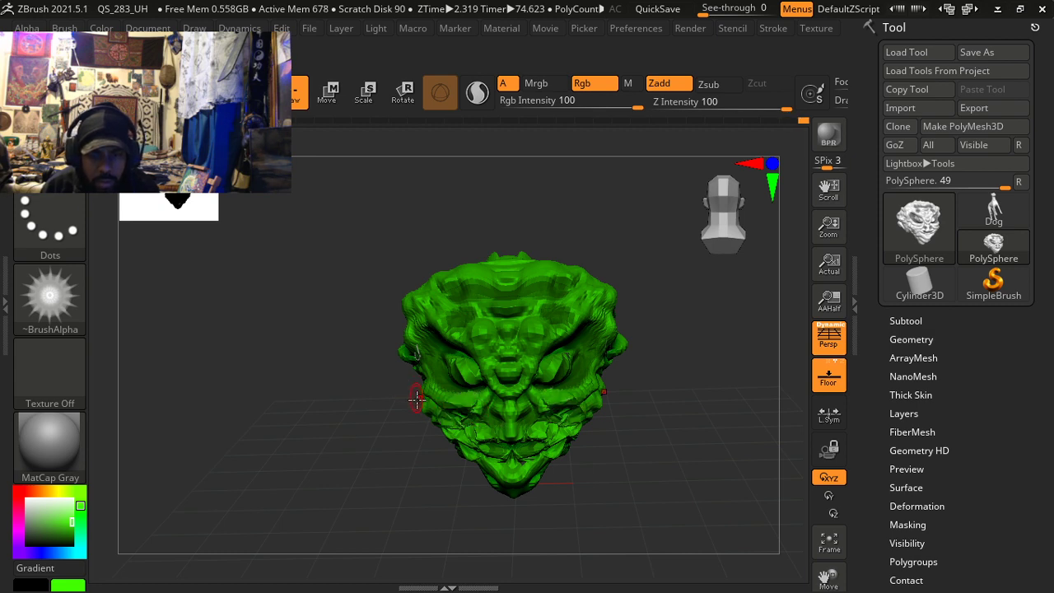
pyautogui.moveTo(483, 490); pyautogui.dragTo(519, 484)
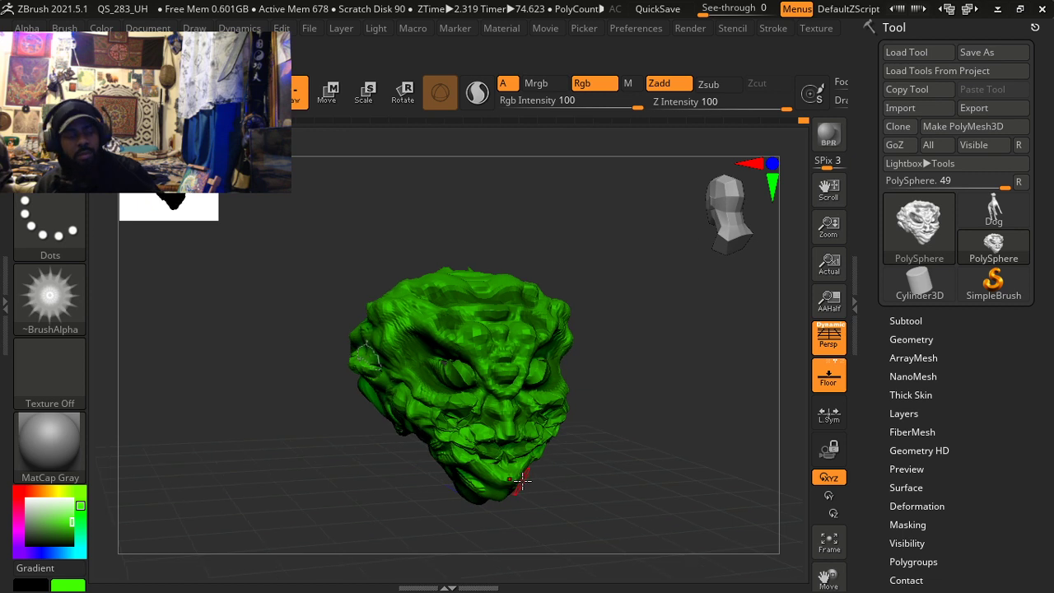
pyautogui.press('ctrl')
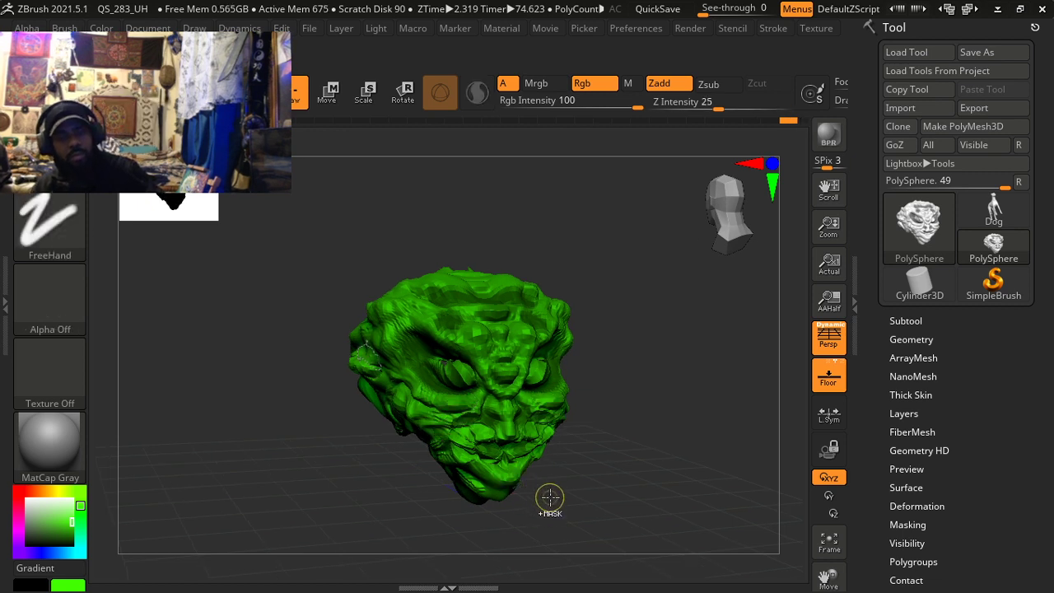
pyautogui.keyDown('ctrl'); pyautogui.moveTo(549, 497); pyautogui.dragTo(516, 511, button='right'); pyautogui.keyUp('ctrl')
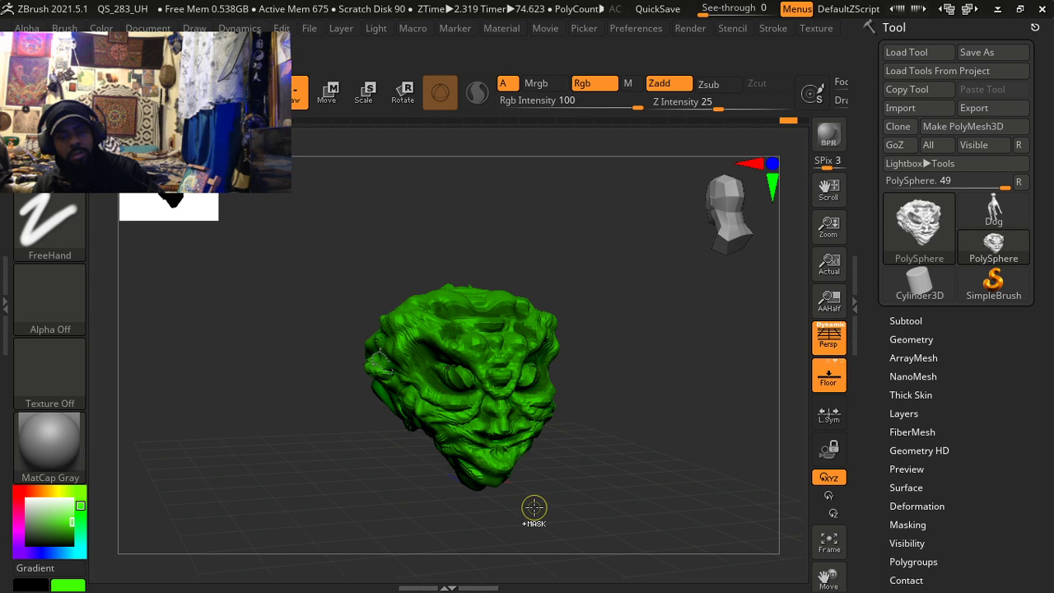
# Step: Try SnakeCactus strokes across the side and back of the skull, undo them, and check the head from behind
pyautogui.moveTo(548, 485)
pyautogui.mouseDown()
pyautogui.moveTo(517, 486)
pyautogui.moveTo(562, 527)
pyautogui.moveTo(603, 521)
pyautogui.moveTo(584, 502)
pyautogui.mouseUp()
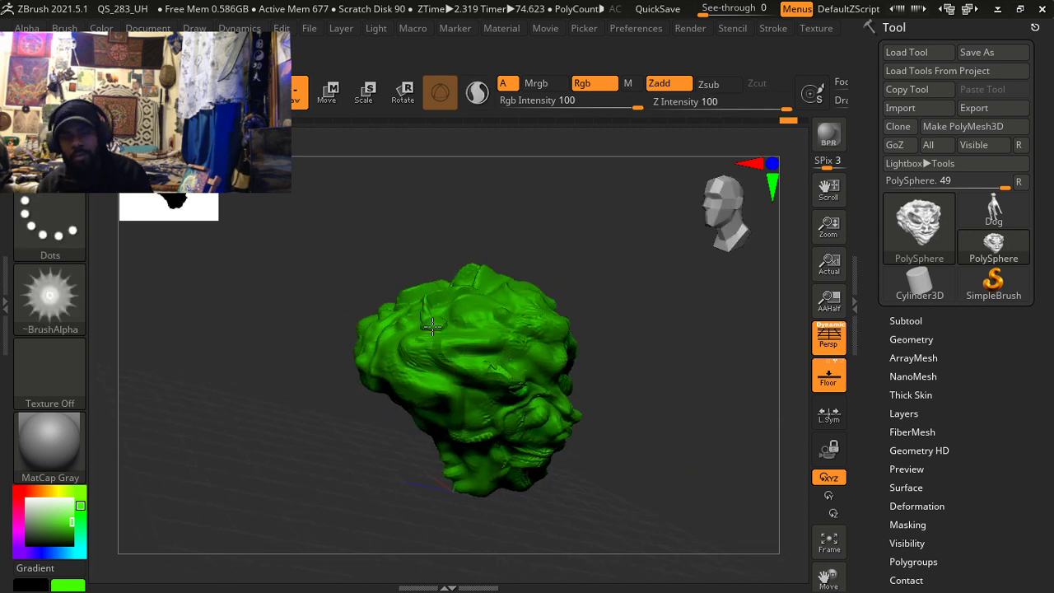
pyautogui.moveTo(432, 327)
pyautogui.mouseDown()
pyautogui.moveTo(465, 346)
pyautogui.moveTo(404, 350)
pyautogui.moveTo(411, 363)
pyautogui.moveTo(459, 371)
pyautogui.moveTo(424, 387)
pyautogui.moveTo(404, 362)
pyautogui.moveTo(459, 389)
pyautogui.moveTo(449, 360)
pyautogui.moveTo(503, 366)
pyautogui.moveTo(465, 333)
pyautogui.moveTo(482, 342)
pyautogui.moveTo(420, 350)
pyautogui.moveTo(409, 336)
pyautogui.moveTo(422, 339)
pyautogui.mouseUp()
pyautogui.moveTo(478, 309)
pyautogui.mouseDown()
pyautogui.moveTo(403, 367)
pyautogui.moveTo(427, 405)
pyautogui.moveTo(398, 374)
pyautogui.moveTo(436, 404)
pyautogui.moveTo(405, 427)
pyautogui.moveTo(556, 425)
pyautogui.mouseUp()
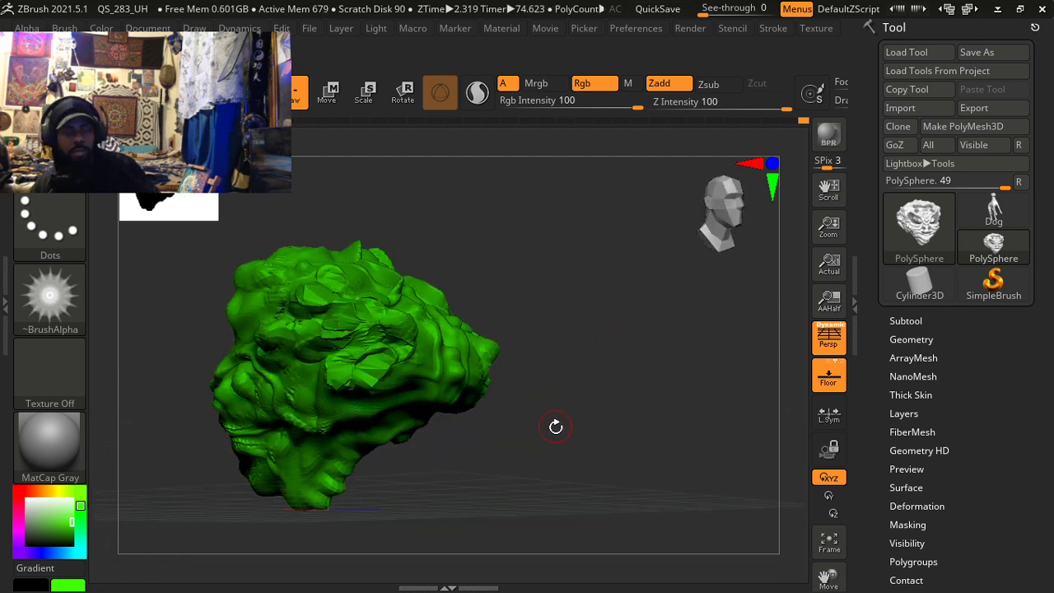
pyautogui.press('ctrl')
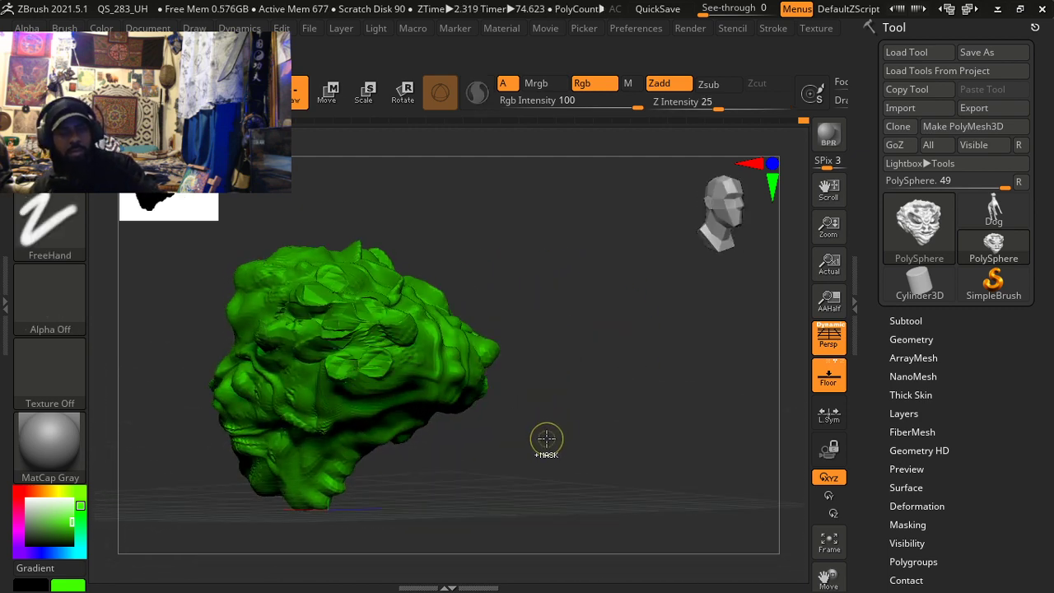
pyautogui.moveTo(546, 439)
pyautogui.mouseDown()
pyautogui.moveTo(424, 461)
pyautogui.moveTo(433, 452)
pyautogui.mouseUp()
pyautogui.press('ctrl')
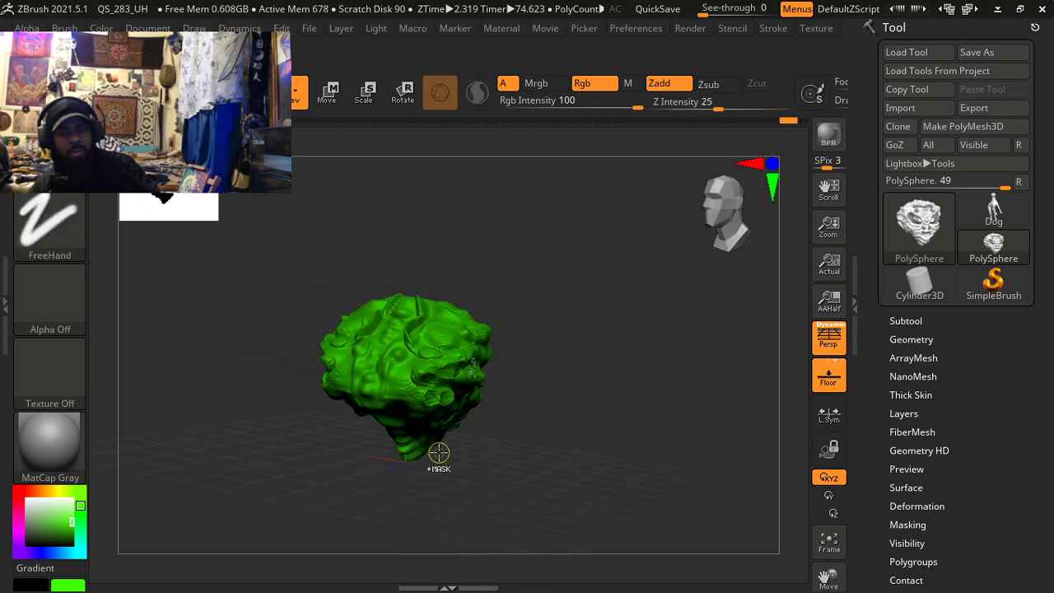
pyautogui.moveTo(439, 454)
pyautogui.mouseDown()
pyautogui.moveTo(419, 435)
pyautogui.moveTo(383, 439)
pyautogui.moveTo(377, 409)
pyautogui.moveTo(425, 404)
pyautogui.mouseUp()
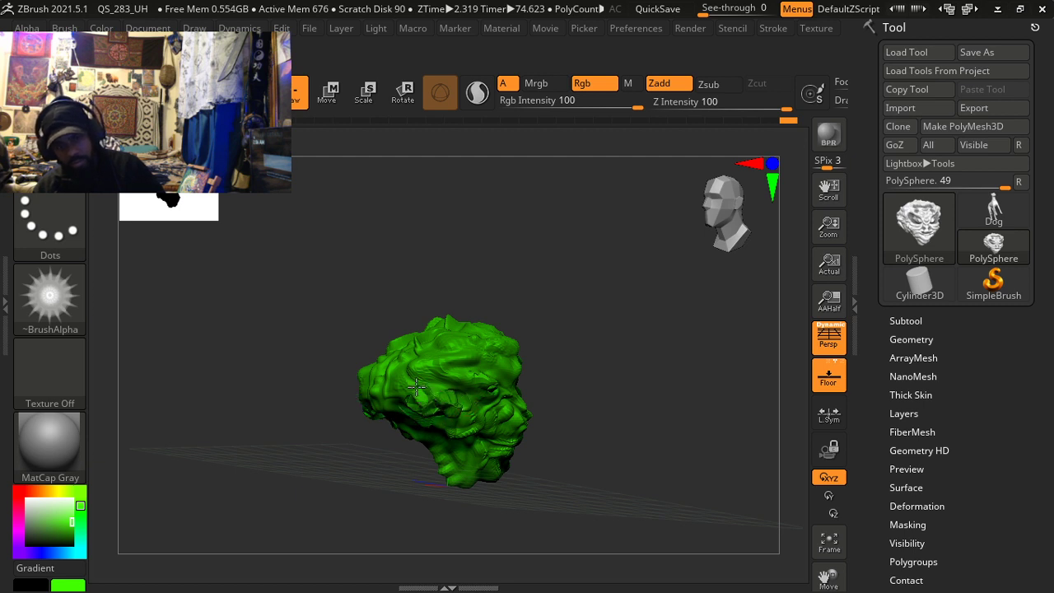
pyautogui.moveTo(431, 396)
pyautogui.mouseDown(button='right')
pyautogui.moveTo(413, 382)
pyautogui.moveTo(503, 381)
pyautogui.mouseUp(button='right')
pyautogui.press('ctrl')
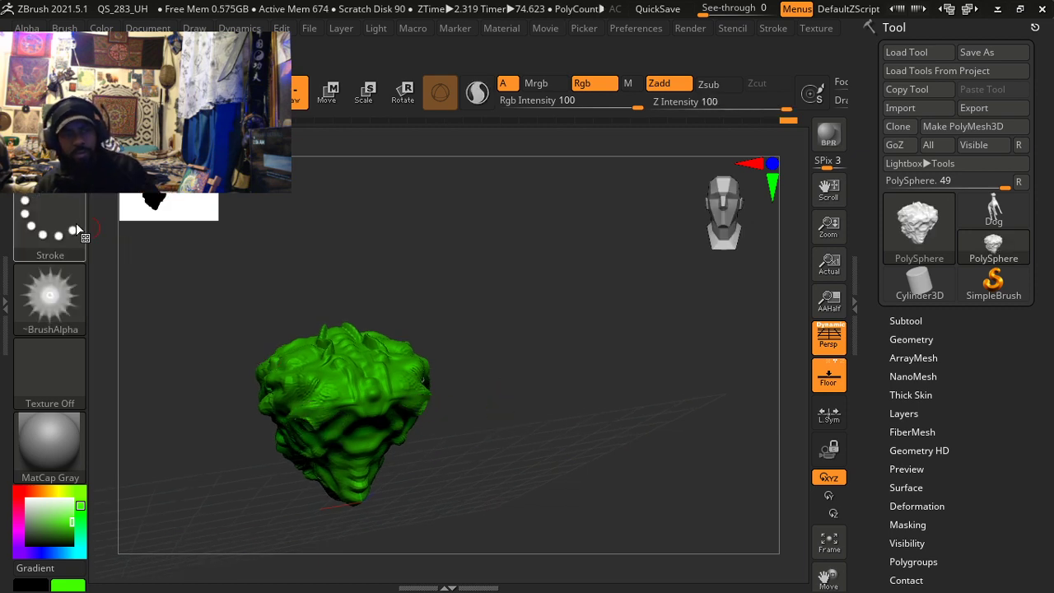
# Step: Switch to the DamStandard1 brush and refine the creases on the side of the head with carving and smoothing strokes
pyautogui.press('b')
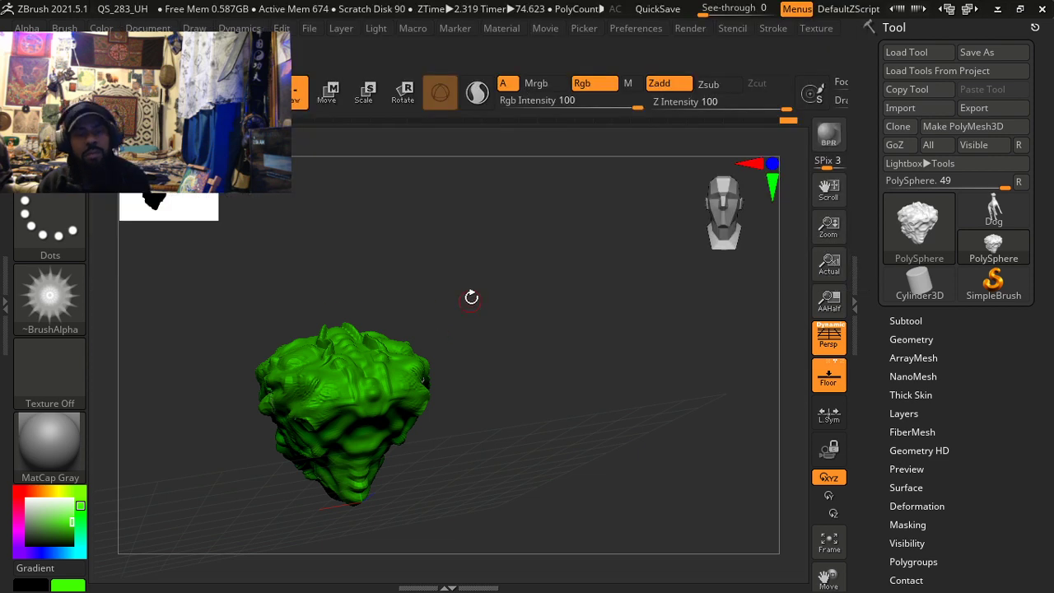
pyautogui.press('b')
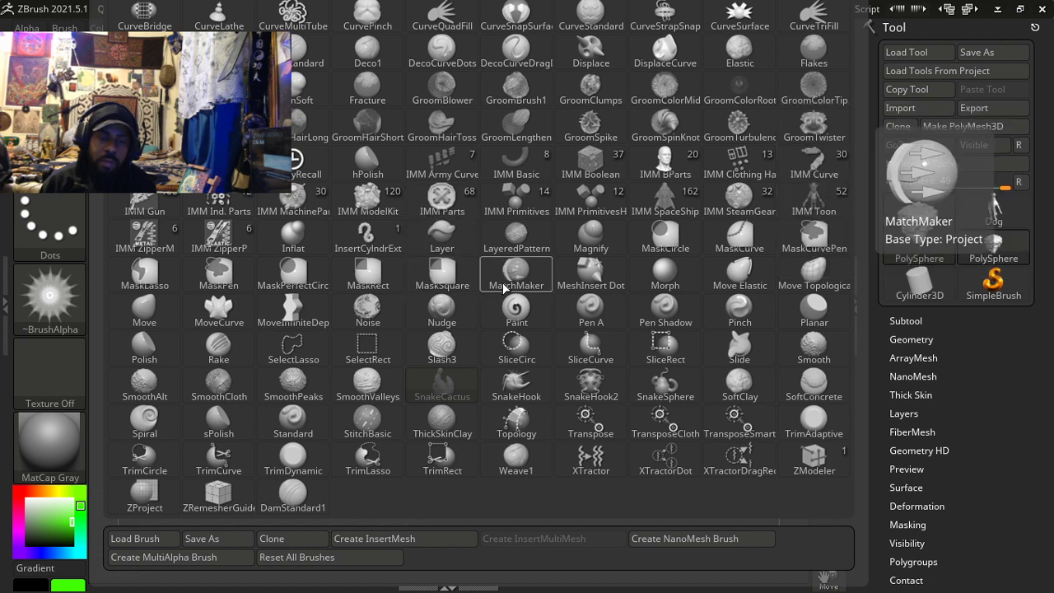
pyautogui.click(292, 498)
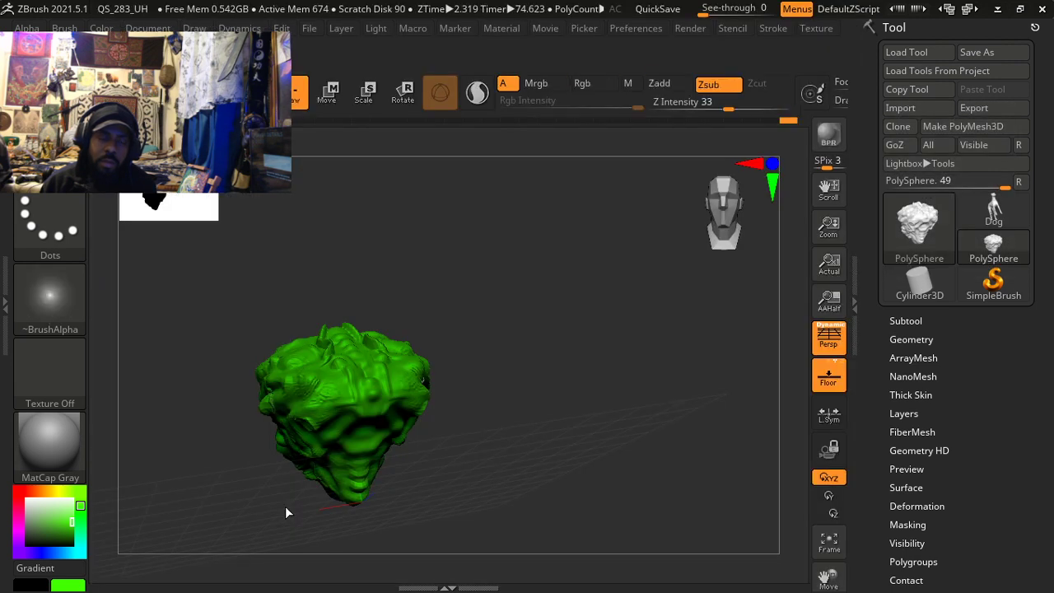
pyautogui.moveTo(286, 512); pyautogui.dragTo(285, 502)
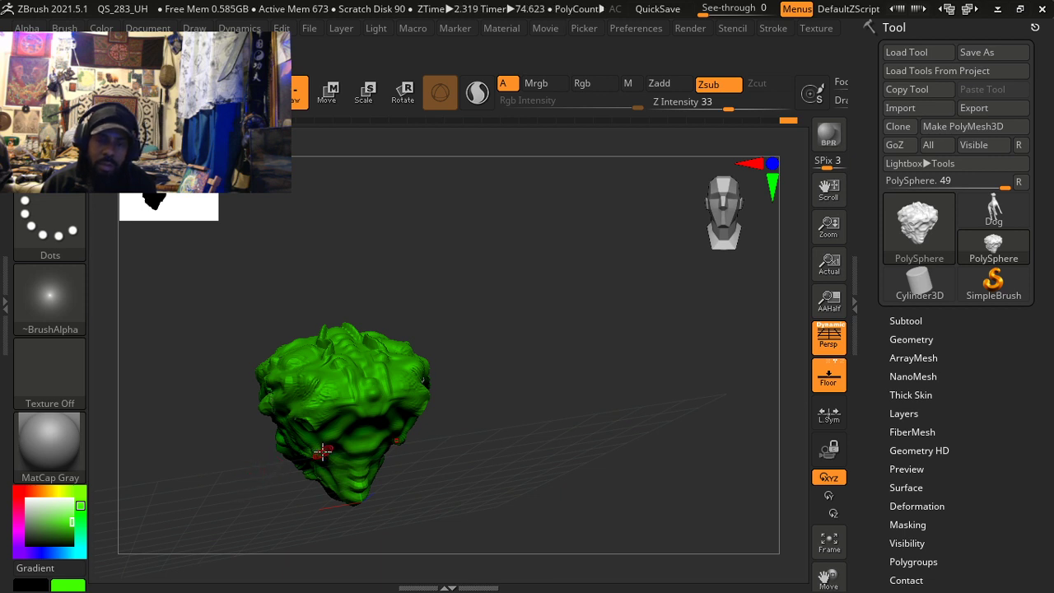
pyautogui.moveTo(321, 451)
pyautogui.mouseDown()
pyautogui.moveTo(388, 453)
pyautogui.moveTo(350, 433)
pyautogui.mouseUp()
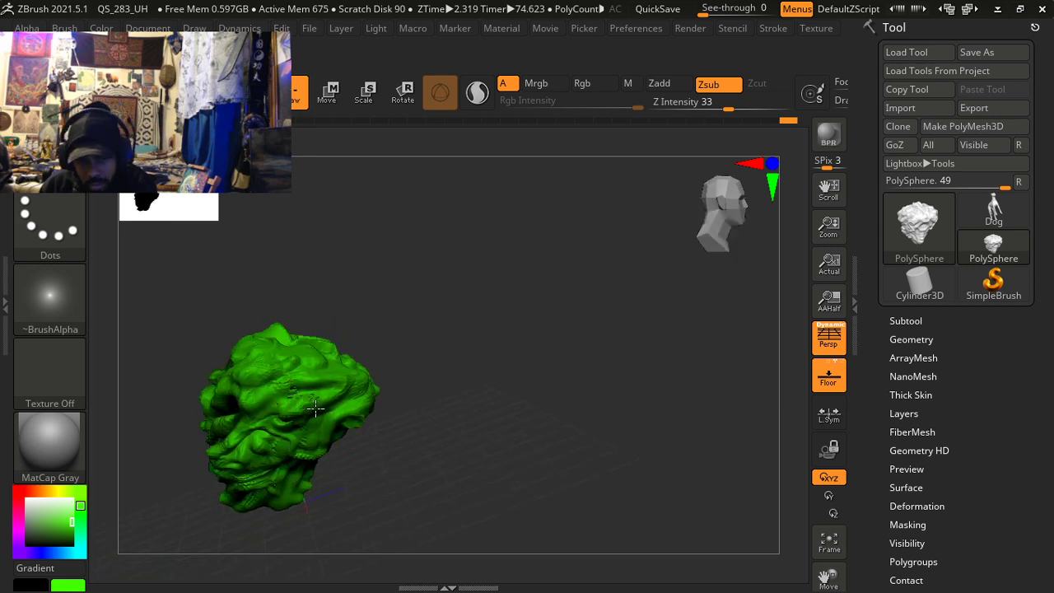
pyautogui.moveTo(277, 406)
pyautogui.mouseDown(button='right')
pyautogui.moveTo(313, 423)
pyautogui.moveTo(285, 418)
pyautogui.moveTo(255, 431)
pyautogui.mouseUp(button='right')
pyautogui.keyDown('shift'); pyautogui.moveTo(261, 415); pyautogui.dragTo(264, 395); pyautogui.keyUp('shift')
pyautogui.moveTo(263, 395)
pyautogui.keyDown('ctrl'); pyautogui.mouseDown(button='right')
pyautogui.moveTo(252, 365)
pyautogui.moveTo(207, 362)
pyautogui.mouseUp(button='right'); pyautogui.keyUp('ctrl')
pyautogui.moveTo(252, 427)
pyautogui.keyDown('ctrl'); pyautogui.mouseDown(button='right')
pyautogui.moveTo(265, 412)
pyautogui.moveTo(291, 430)
pyautogui.moveTo(291, 412)
pyautogui.moveTo(451, 363)
pyautogui.moveTo(483, 376)
pyautogui.moveTo(433, 394)
pyautogui.moveTo(444, 417)
pyautogui.moveTo(387, 415)
pyautogui.moveTo(407, 418)
pyautogui.moveTo(408, 402)
pyautogui.mouseUp(button='right'); pyautogui.keyUp('ctrl')
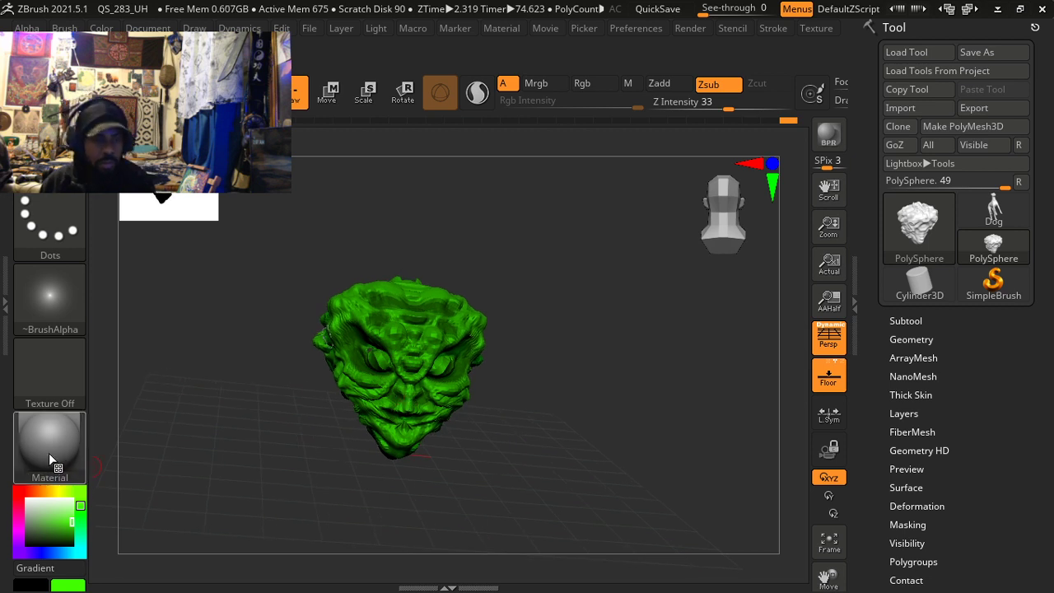
# Step: Change the head's colour from the front view to cyan
pyautogui.click(78, 543)
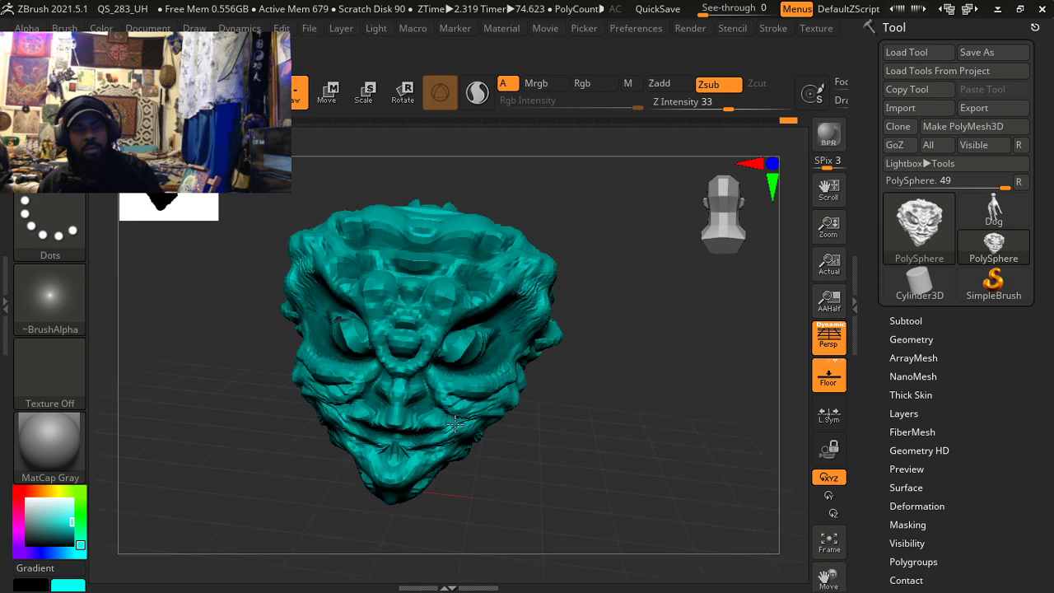
pyautogui.moveTo(455, 424)
pyautogui.mouseDown(button='right')
pyautogui.moveTo(362, 426)
pyautogui.moveTo(474, 434)
pyautogui.mouseUp(button='right')
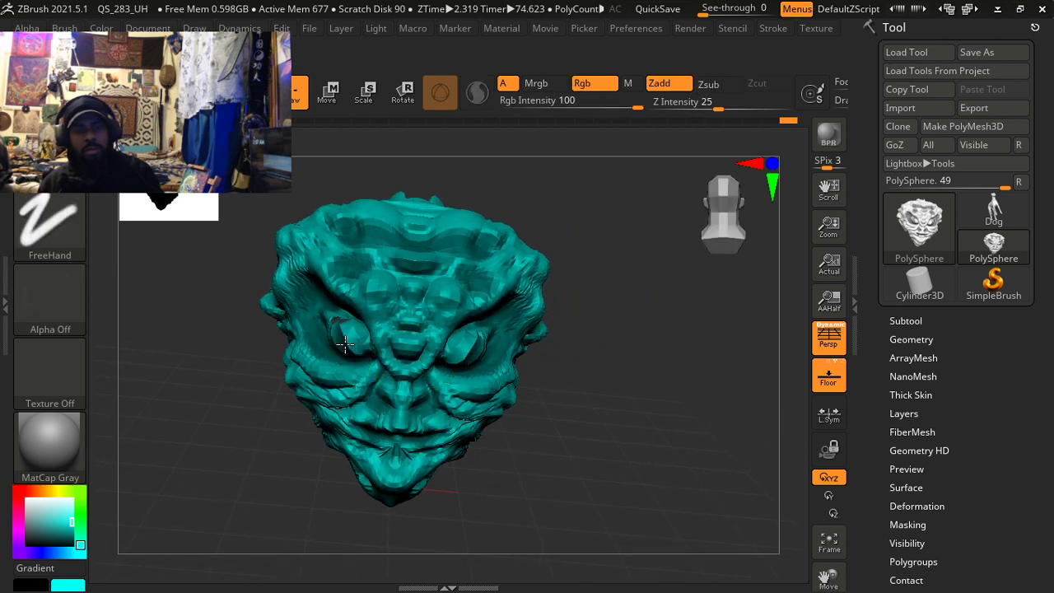
pyautogui.keyDown('ctrl'); pyautogui.moveTo(345, 344); pyautogui.dragTo(362, 364, button='right'); pyautogui.keyUp('ctrl')
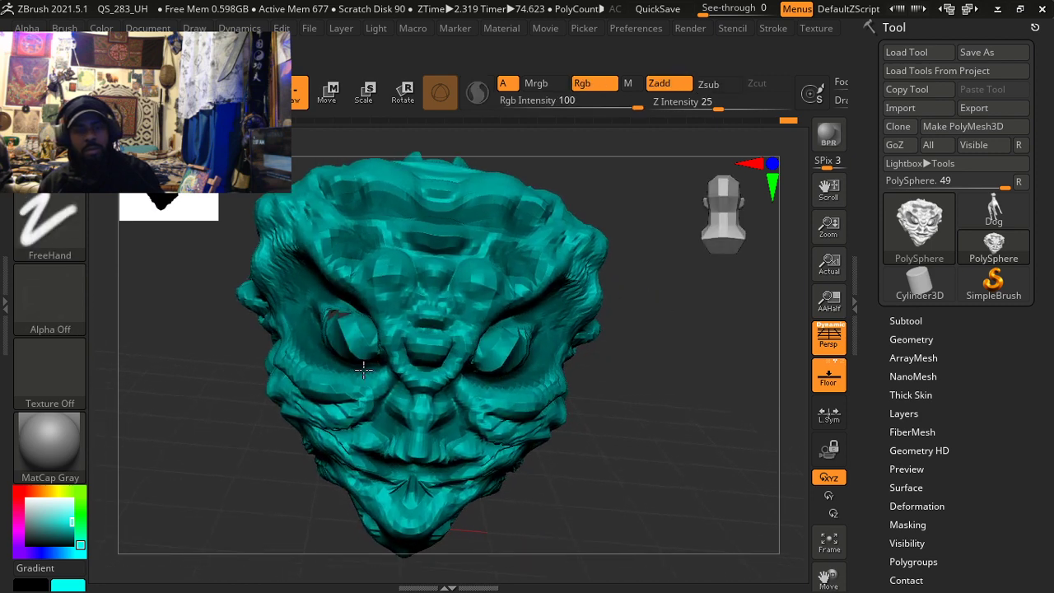
# Step: Mask the eyeballs, the nostrils and the hollows in the middle of the forehead, rolling back the mask stroke at the mouth
pyautogui.keyDown('ctrl'); pyautogui.moveTo(351, 355); pyautogui.dragTo(339, 315); pyautogui.keyUp('ctrl')
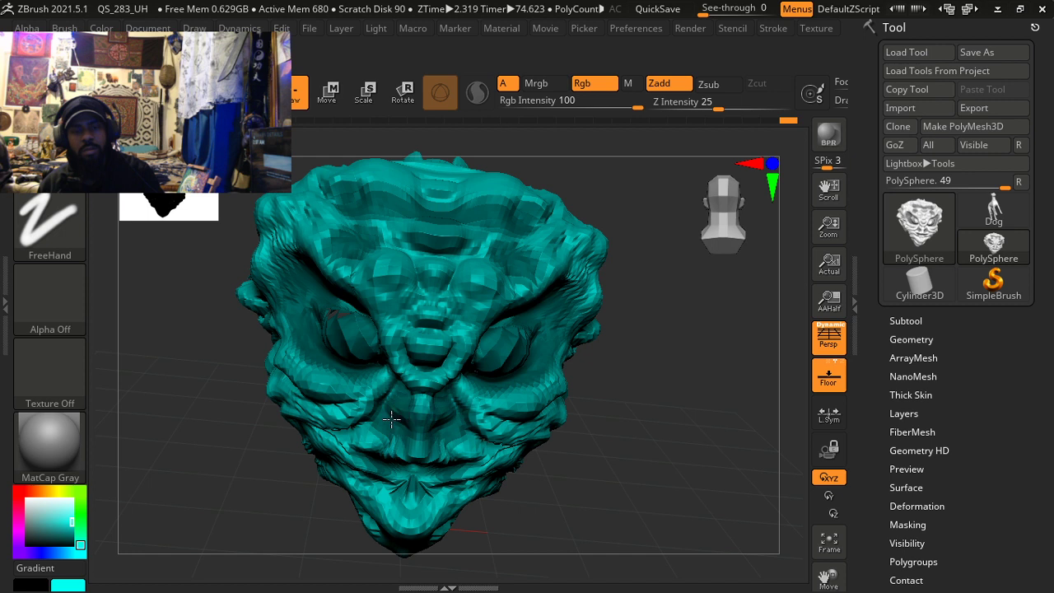
pyautogui.keyDown('ctrl'); pyautogui.moveTo(369, 461); pyautogui.dragTo(391, 475); pyautogui.keyUp('ctrl')
pyautogui.keyDown('ctrl'); pyautogui.click(387, 478); pyautogui.keyUp('ctrl')
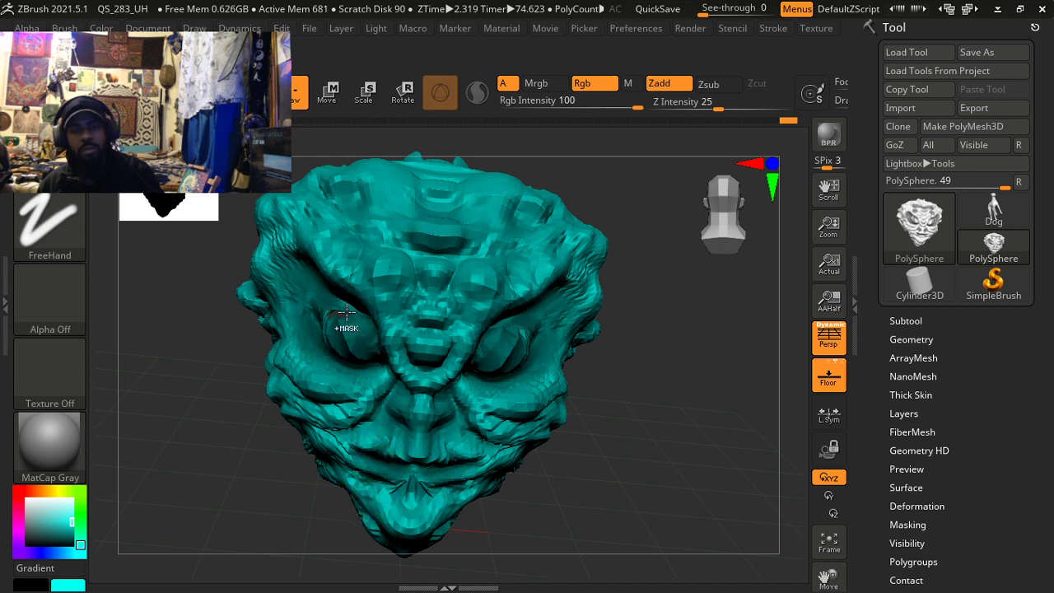
pyautogui.hotkey('ctrl', 'z')
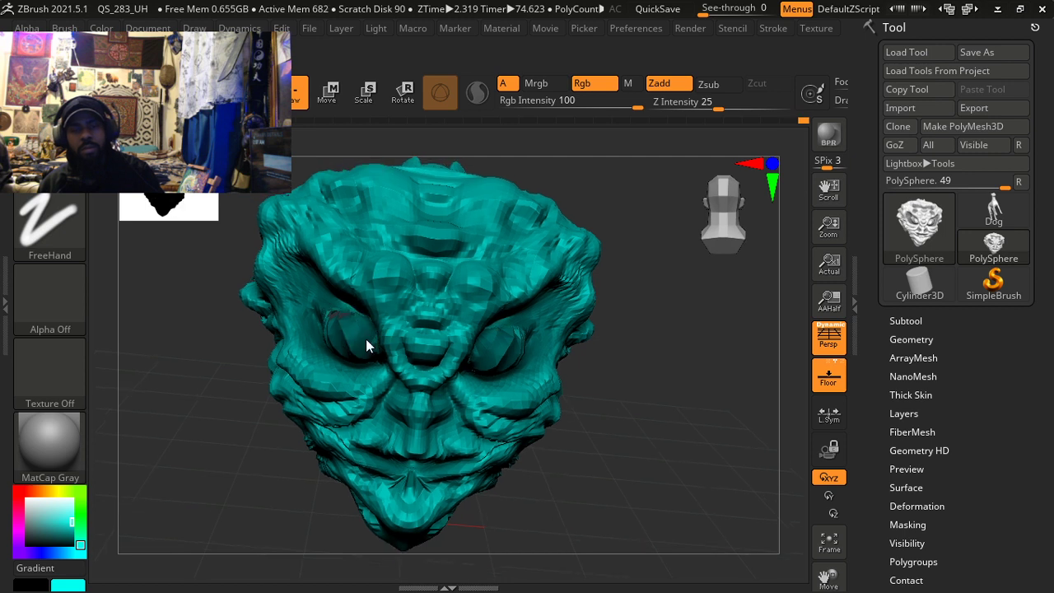
pyautogui.keyDown('ctrl'); pyautogui.moveTo(415, 249); pyautogui.dragTo(440, 251); pyautogui.keyUp('ctrl')
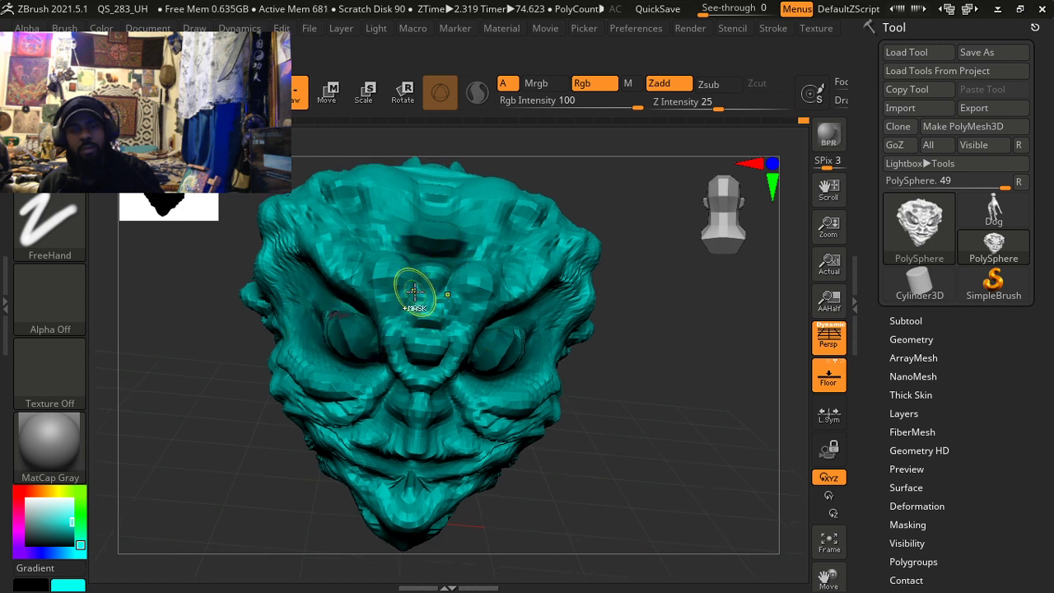
pyautogui.keyDown('ctrl'); pyautogui.moveTo(417, 292); pyautogui.dragTo(428, 291); pyautogui.keyUp('ctrl')
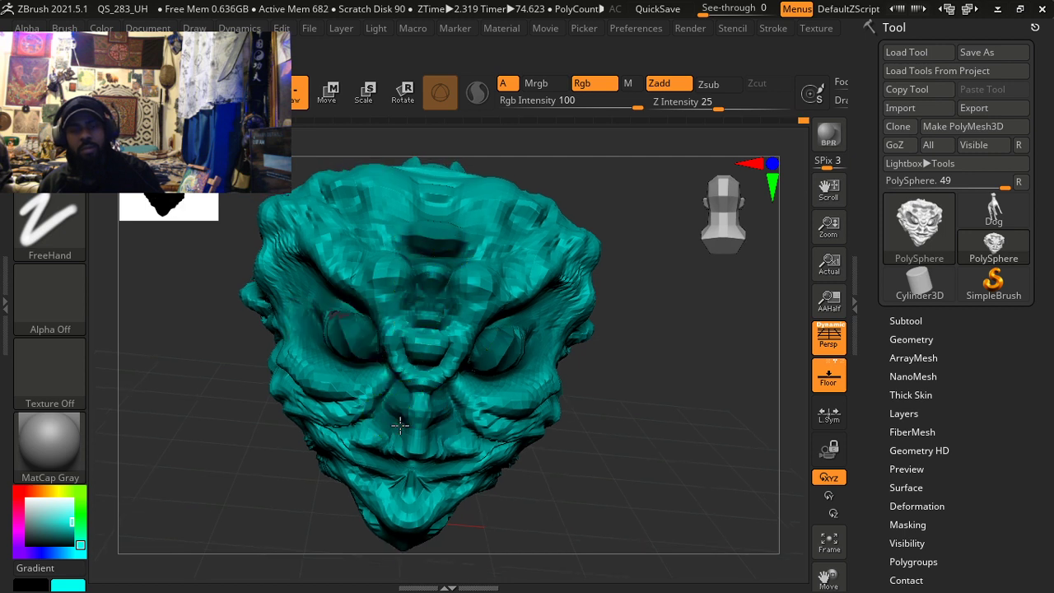
# Step: Carve DamStandard1 creases along the jaw and the cheek folds beside the mouth, working from several angles
pyautogui.keyDown('ctrl'); pyautogui.moveTo(374, 461); pyautogui.dragTo(434, 428, button='right'); pyautogui.keyUp('ctrl')
pyautogui.moveTo(435, 428); pyautogui.dragTo(352, 403, button='right')
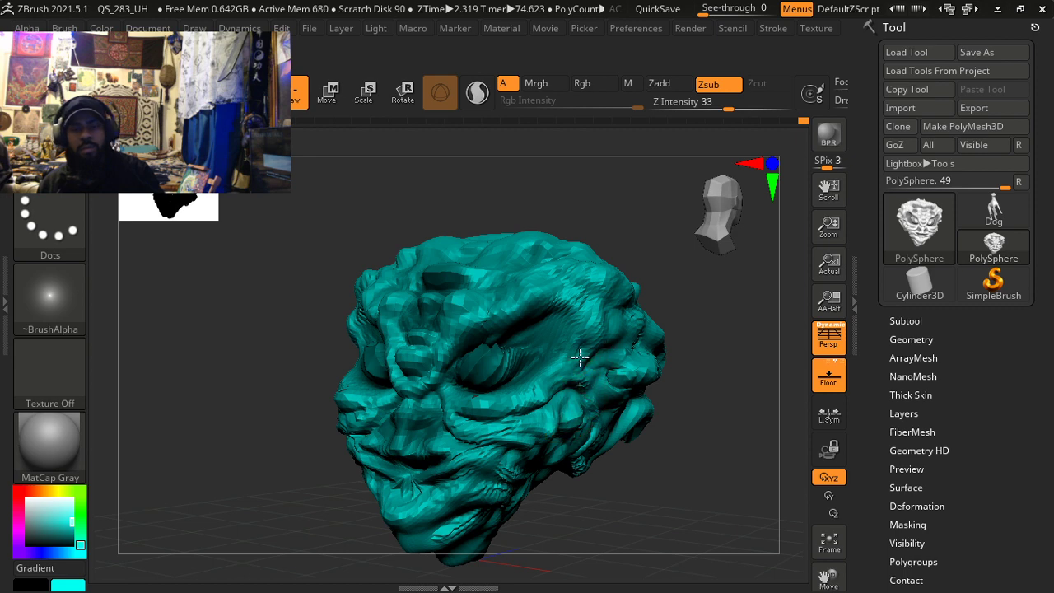
pyautogui.moveTo(566, 385); pyautogui.dragTo(605, 405, button='right')
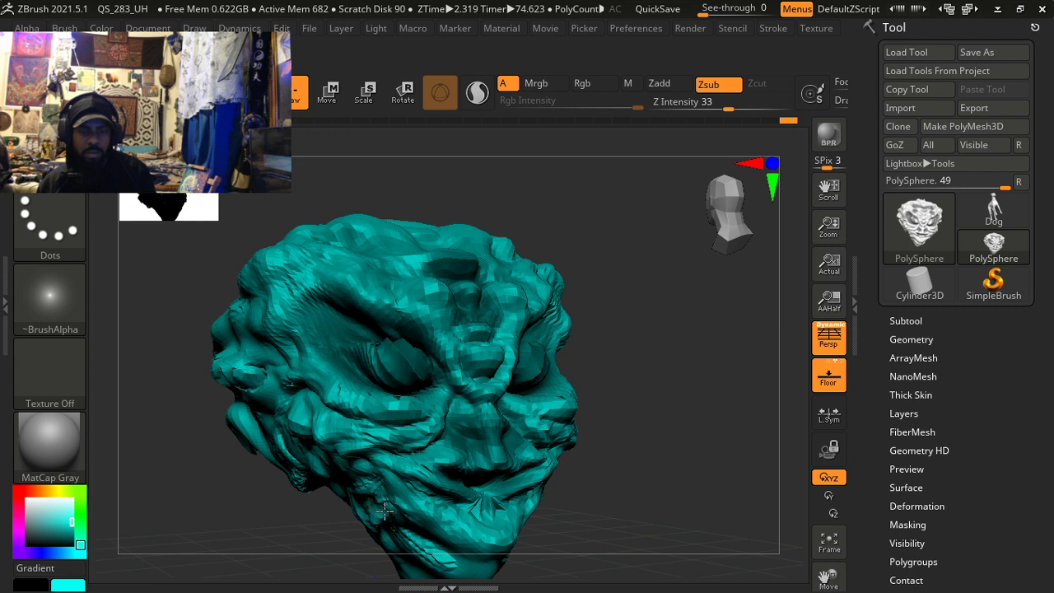
pyautogui.moveTo(385, 512); pyautogui.dragTo(409, 511, button='right')
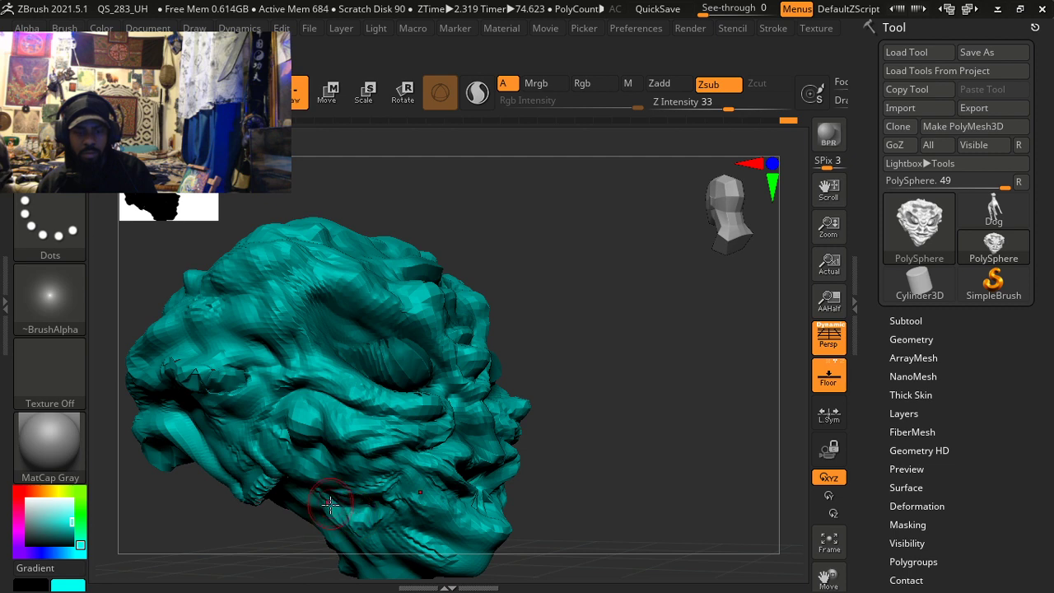
pyautogui.moveTo(304, 490)
pyautogui.mouseDown(button='right')
pyautogui.moveTo(308, 553)
pyautogui.moveTo(334, 510)
pyautogui.moveTo(324, 535)
pyautogui.moveTo(367, 508)
pyautogui.mouseUp(button='right')
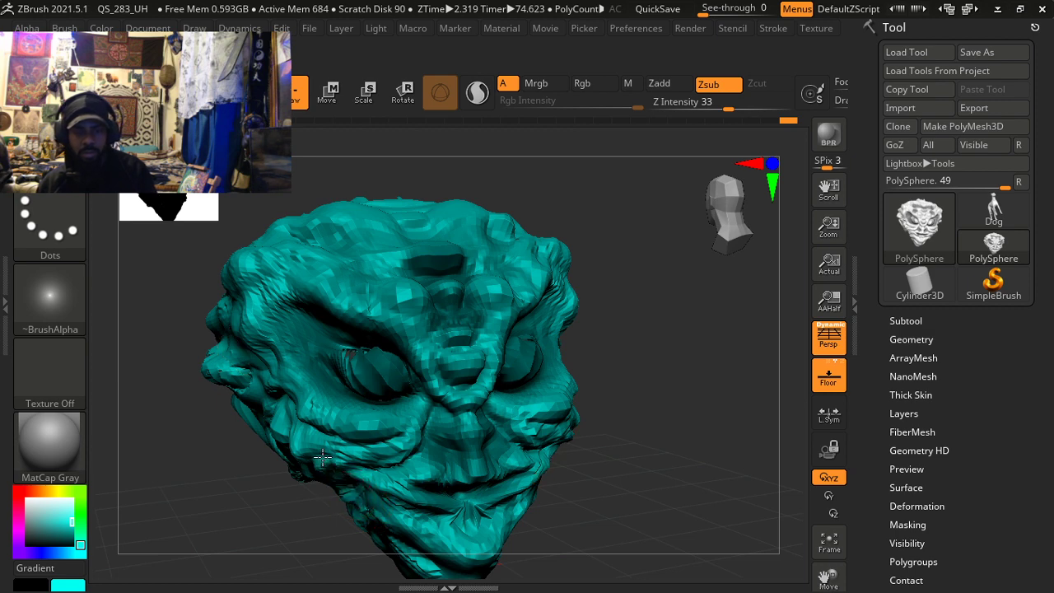
pyautogui.moveTo(356, 469)
pyautogui.mouseDown(button='right')
pyautogui.moveTo(327, 485)
pyautogui.moveTo(364, 501)
pyautogui.moveTo(397, 494)
pyautogui.moveTo(236, 356)
pyautogui.mouseUp(button='right')
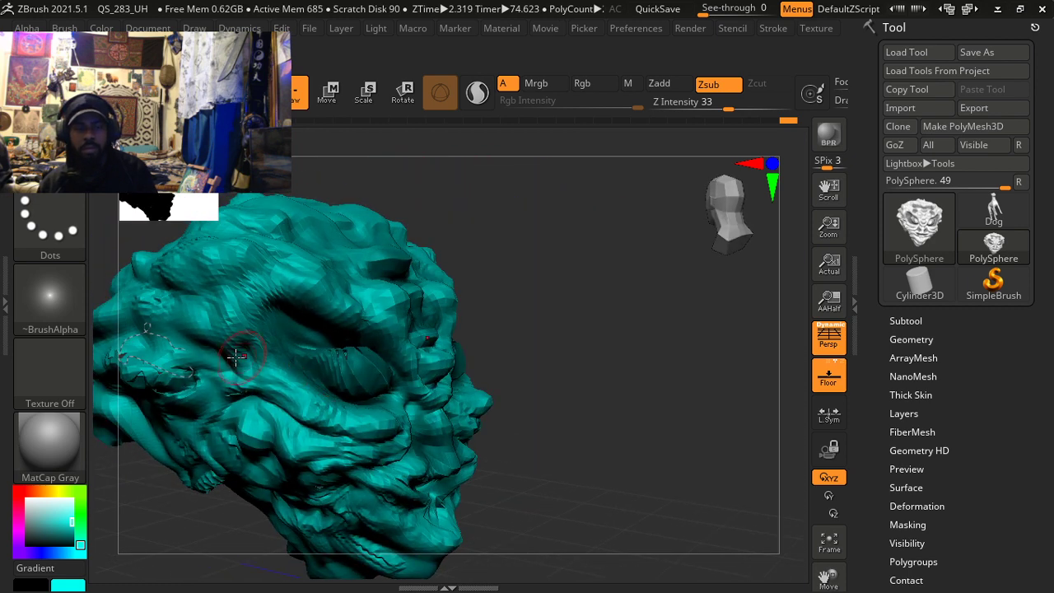
# Step: Carve short DamStandard1 creases into the temple between the eye socket and the ear
pyautogui.moveTo(202, 349); pyautogui.dragTo(177, 332)
pyautogui.moveTo(209, 370); pyautogui.dragTo(174, 320)
pyautogui.moveTo(208, 366)
pyautogui.mouseDown(button='right')
pyautogui.moveTo(161, 354)
pyautogui.moveTo(205, 358)
pyautogui.mouseUp(button='right')
pyautogui.moveTo(205, 358)
pyautogui.mouseDown()
pyautogui.moveTo(184, 352)
pyautogui.moveTo(178, 382)
pyautogui.mouseUp()
# Step: Deepen the folds beside the nose and under the cheeks with DamStandard1 strokes
pyautogui.moveTo(213, 402)
pyautogui.mouseDown(button='right')
pyautogui.moveTo(164, 404)
pyautogui.moveTo(280, 382)
pyautogui.moveTo(330, 442)
pyautogui.mouseUp(button='right')
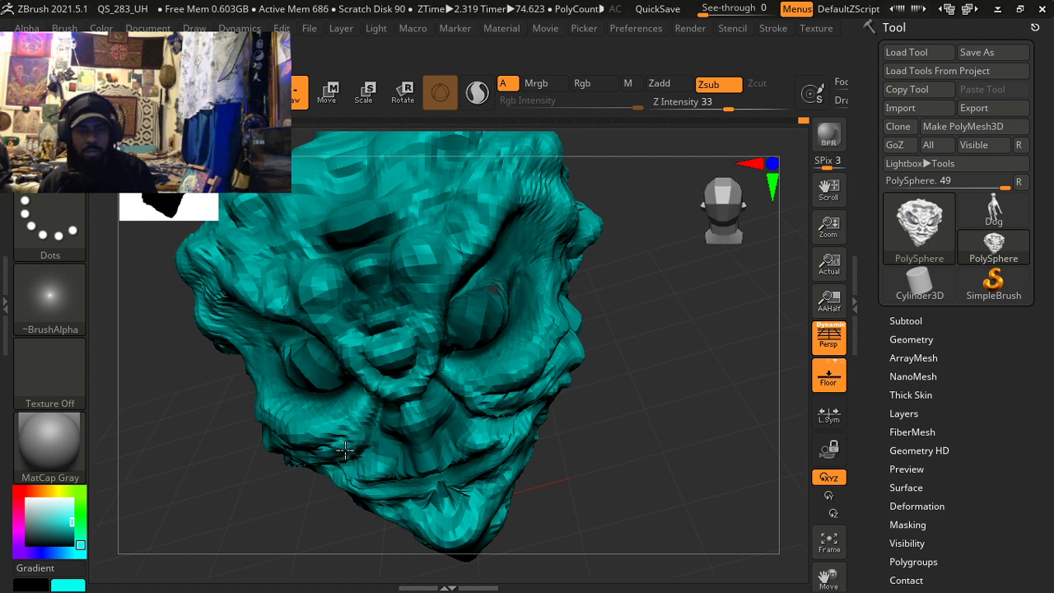
pyautogui.moveTo(433, 451); pyautogui.dragTo(494, 419)
pyautogui.moveTo(470, 457)
pyautogui.mouseDown(button='right')
pyautogui.moveTo(484, 428)
pyautogui.moveTo(478, 452)
pyautogui.mouseUp(button='right')
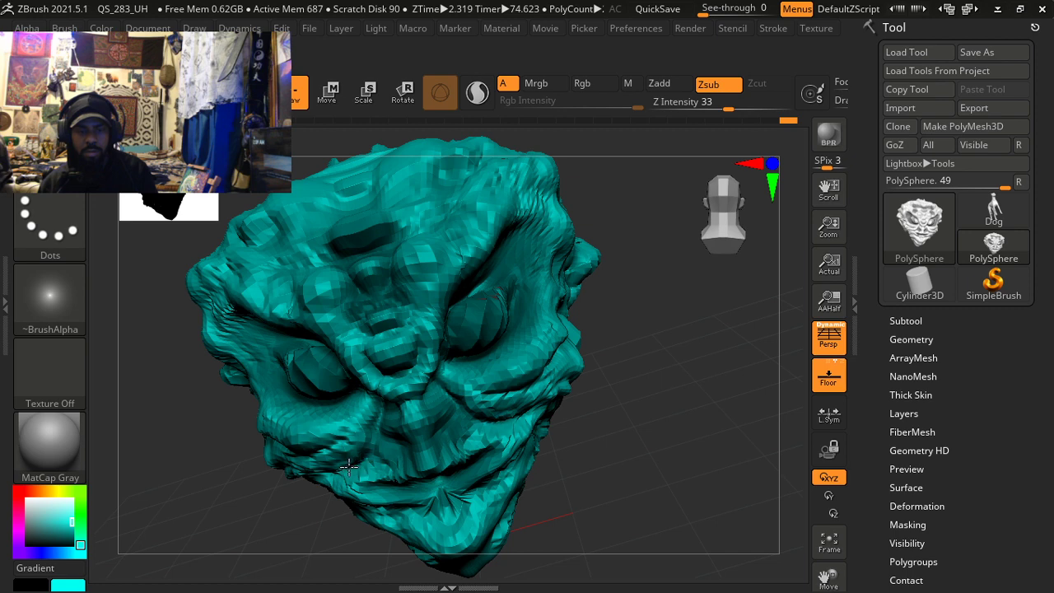
pyautogui.moveTo(362, 461); pyautogui.dragTo(373, 422, button='right')
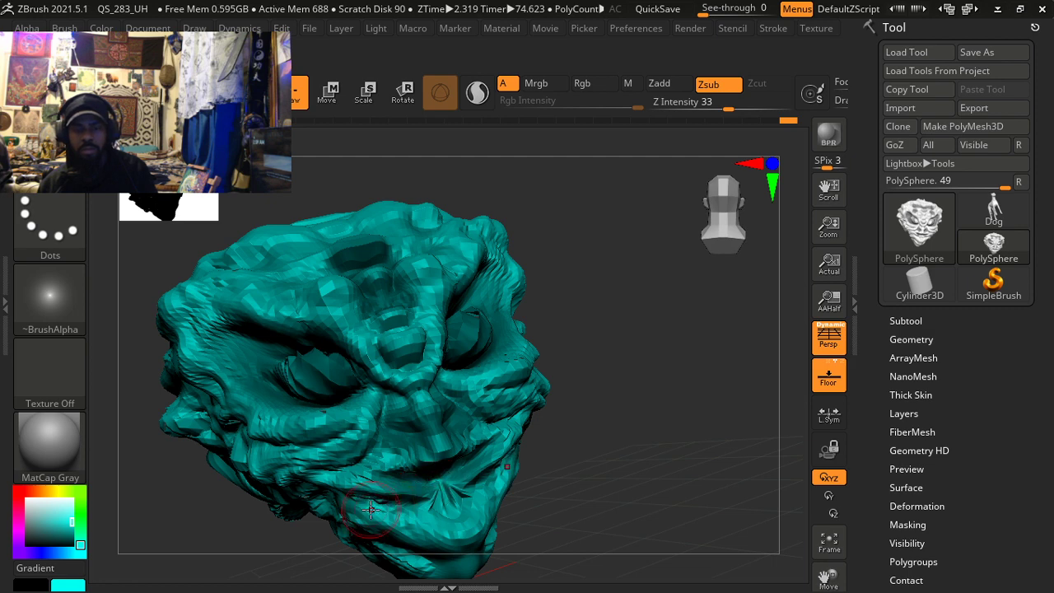
# Step: Carve another DamStandard1 crease along the mouth from the centre of the lips toward the cheek fold
pyautogui.moveTo(328, 491); pyautogui.dragTo(373, 523, button='right')
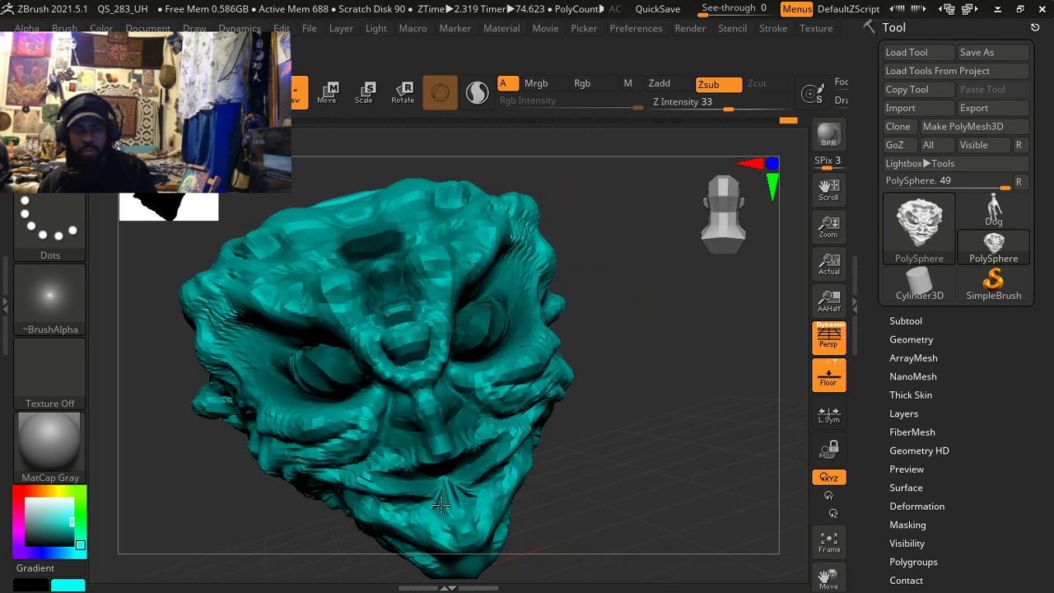
pyautogui.moveTo(440, 505)
pyautogui.mouseDown()
pyautogui.moveTo(458, 495)
pyautogui.moveTo(434, 493)
pyautogui.moveTo(440, 471)
pyautogui.moveTo(428, 457)
pyautogui.moveTo(381, 472)
pyautogui.mouseUp()
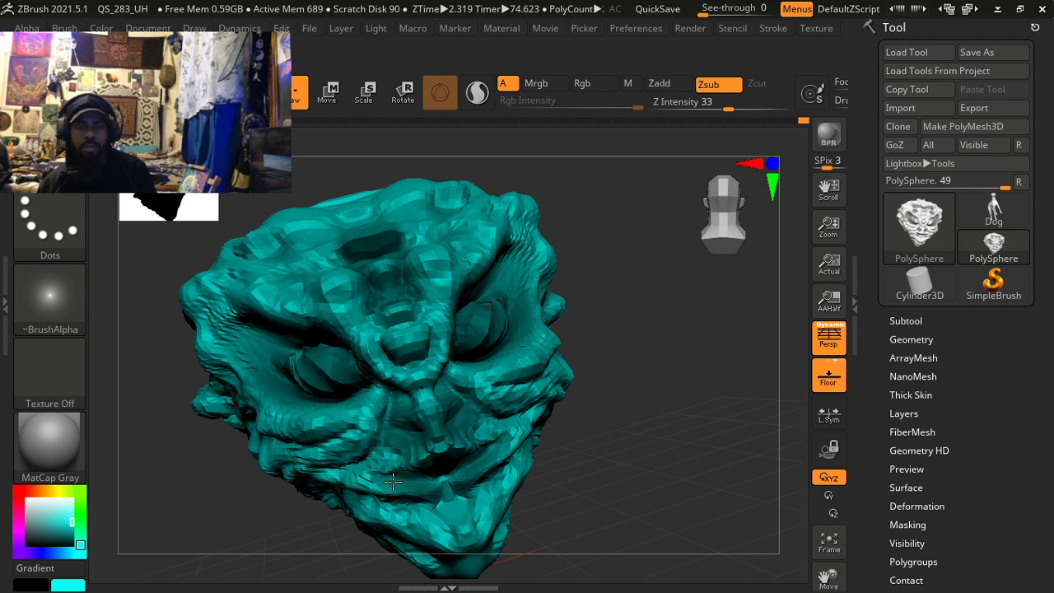
pyautogui.moveTo(392, 498)
pyautogui.mouseDown(button='right')
pyautogui.moveTo(378, 515)
pyautogui.moveTo(413, 494)
pyautogui.mouseUp(button='right')
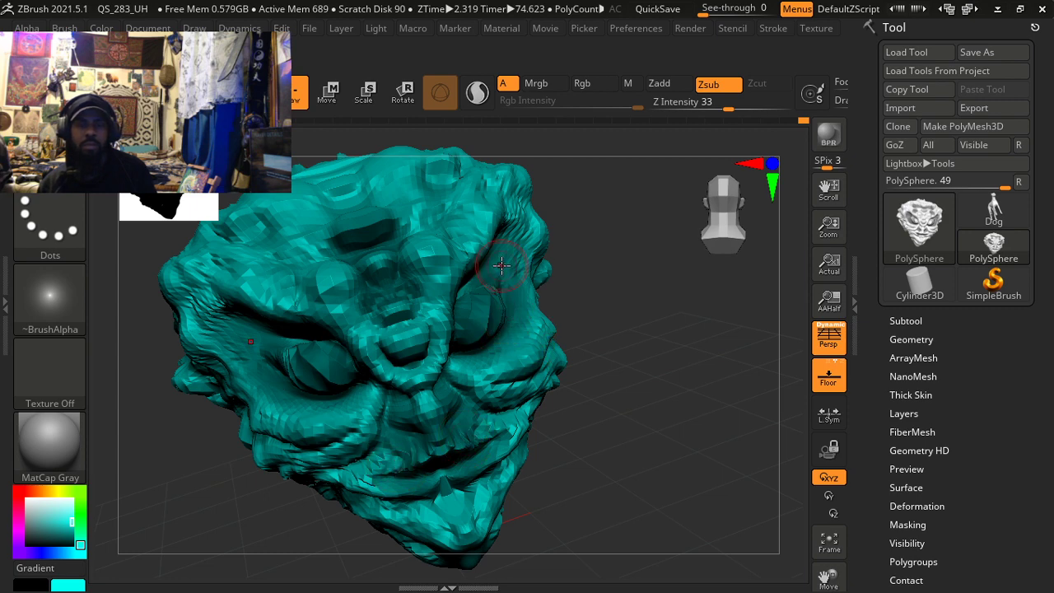
pyautogui.moveTo(501, 266)
pyautogui.mouseDown(button='right')
pyautogui.moveTo(520, 277)
pyautogui.moveTo(473, 297)
pyautogui.mouseUp(button='right')
pyautogui.moveTo(561, 277); pyautogui.dragTo(572, 283, button='right')
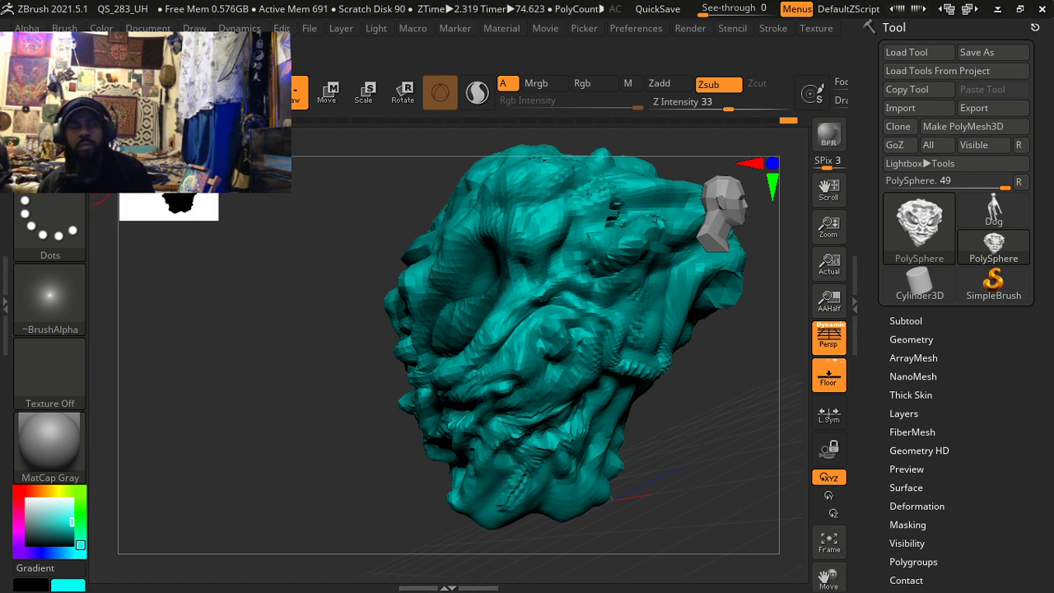
# Step: Switch from DamStandard1 to the Standard brush and adjust its draw size
pyautogui.press('b')
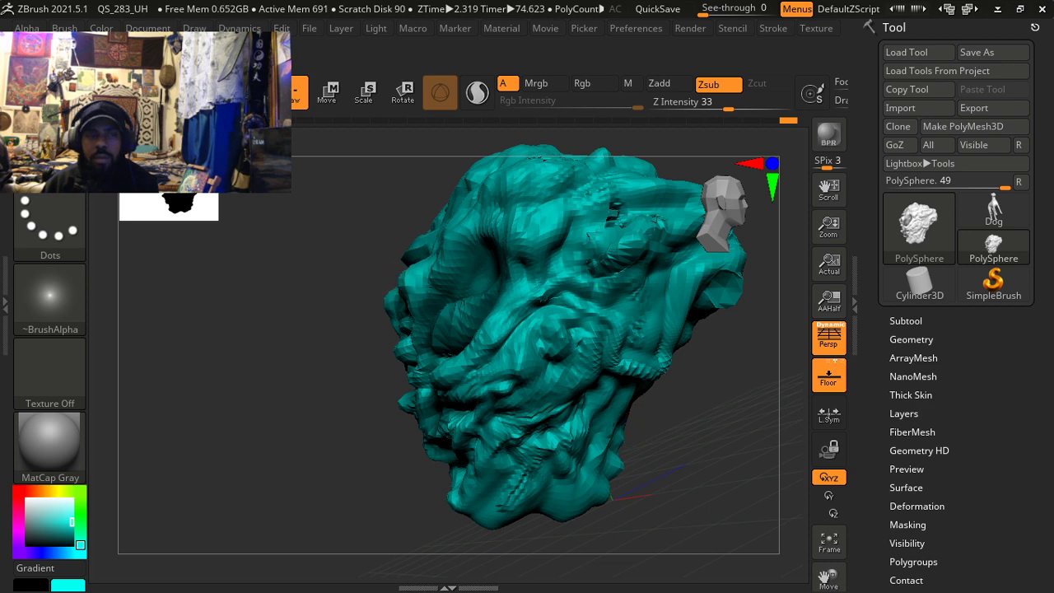
pyautogui.press('b')
pyautogui.press('Escape')
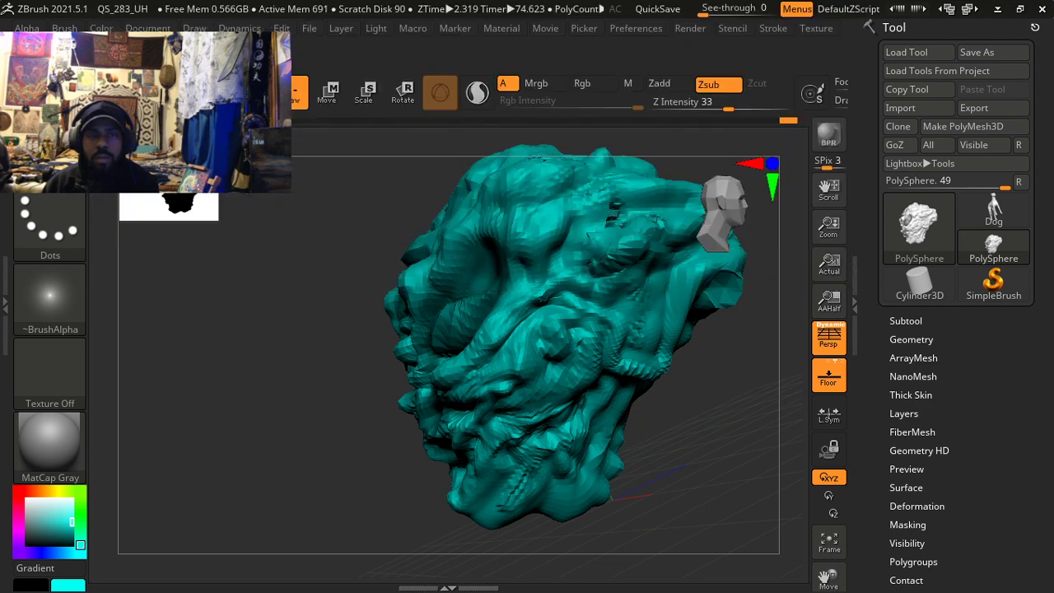
pyautogui.press('b')
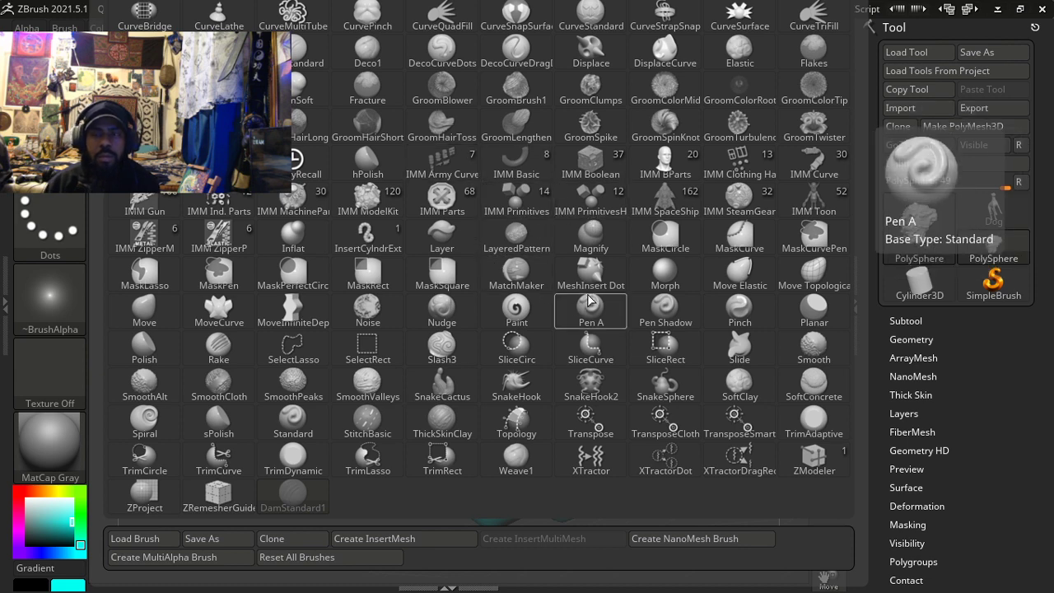
pyautogui.click(309, 430)
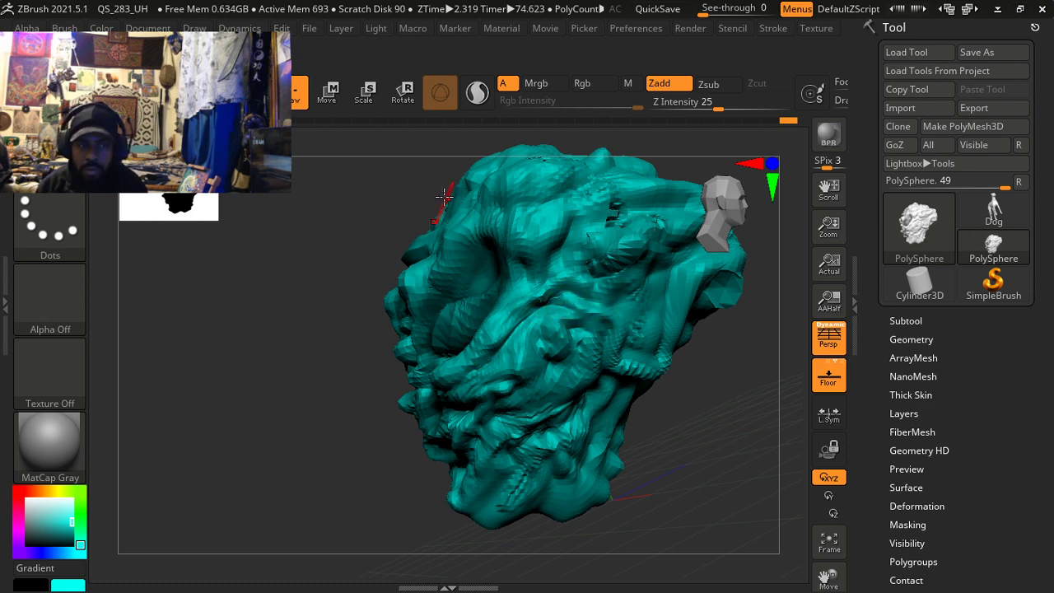
pyautogui.press('space')
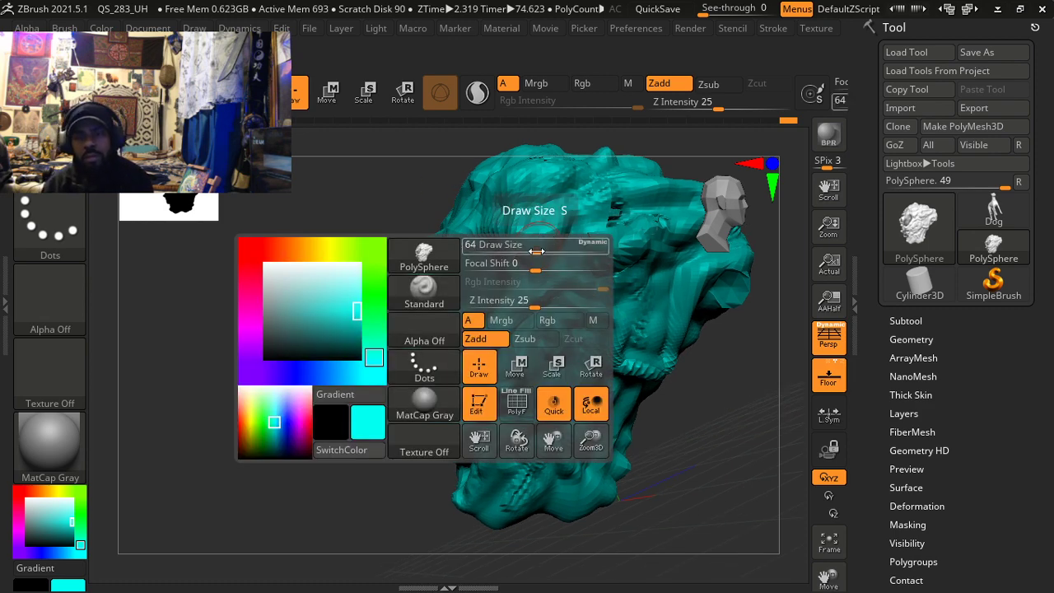
pyautogui.moveTo(510, 252); pyautogui.dragTo(536, 253)
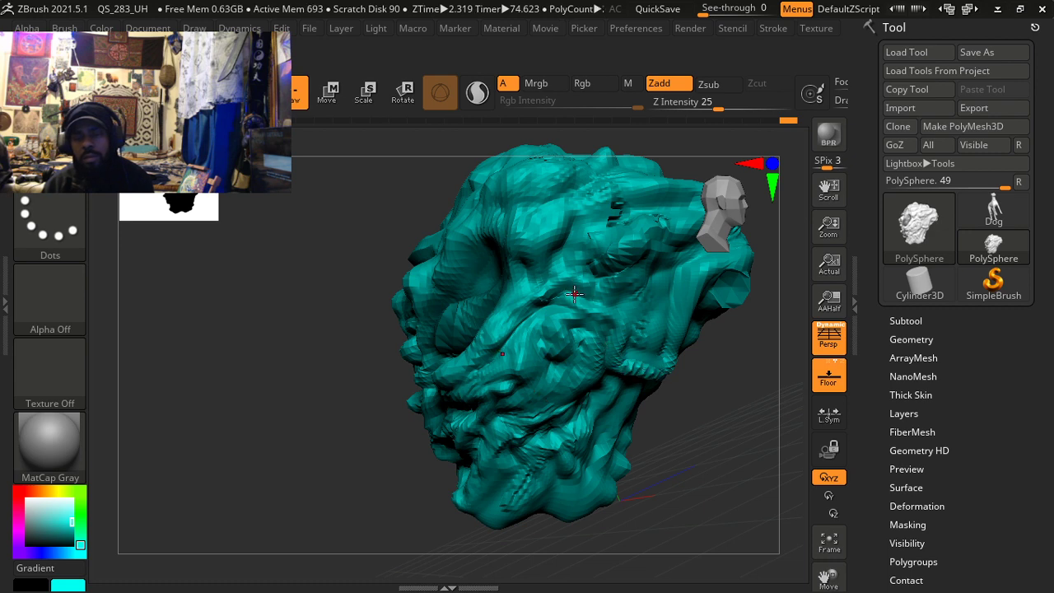
pyautogui.press('space')
pyautogui.press('space')
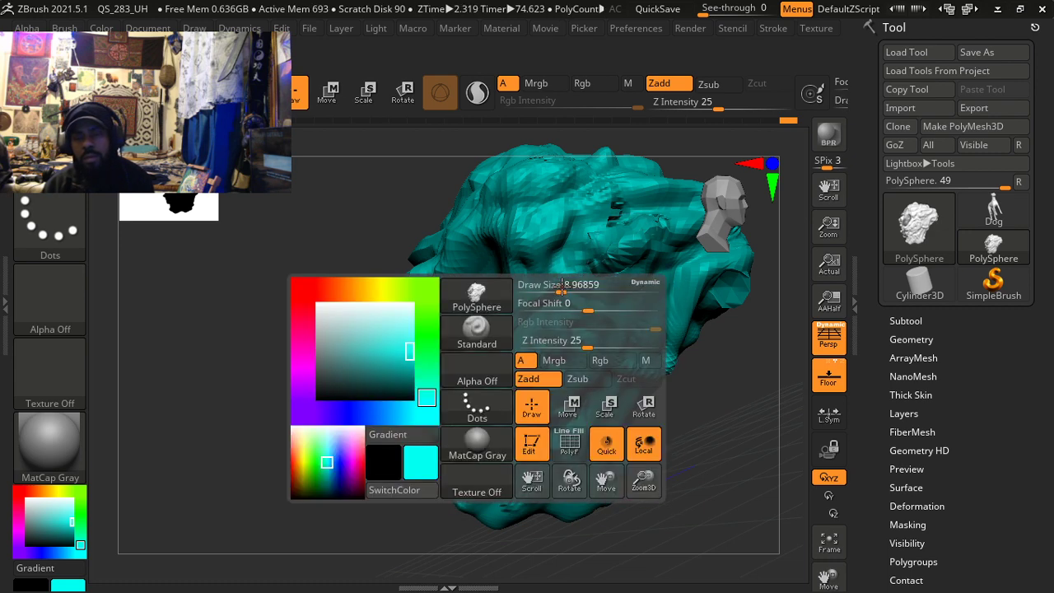
pyautogui.moveTo(562, 292); pyautogui.dragTo(571, 292)
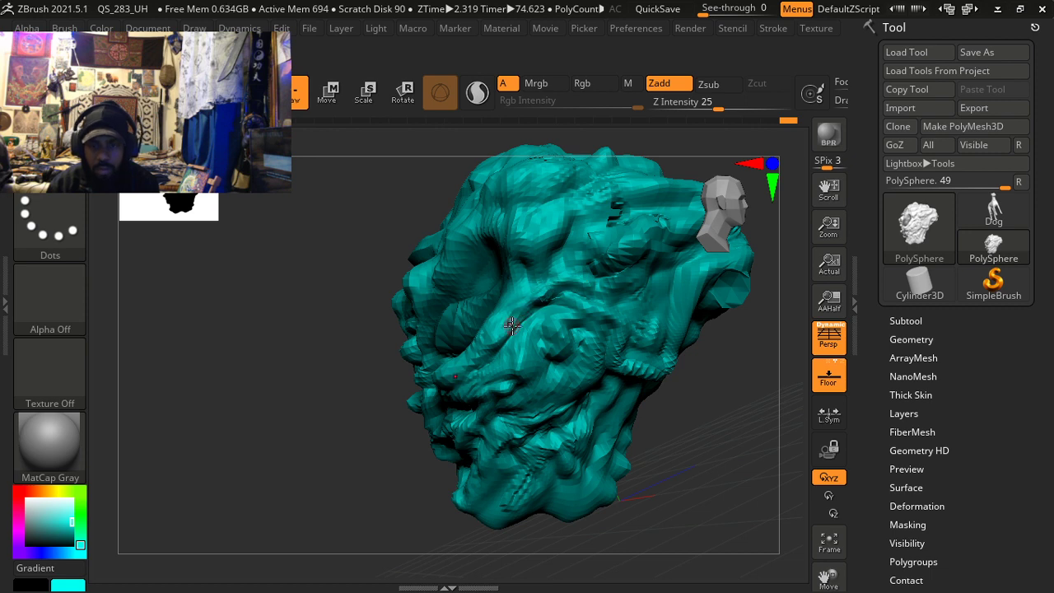
# Step: Change the active colour to purple with red 169, green 0 and blue 255
pyautogui.moveTo(587, 329)
pyautogui.mouseDown(button='right')
pyautogui.moveTo(609, 337)
pyautogui.moveTo(576, 365)
pyautogui.moveTo(522, 381)
pyautogui.mouseUp(button='right')
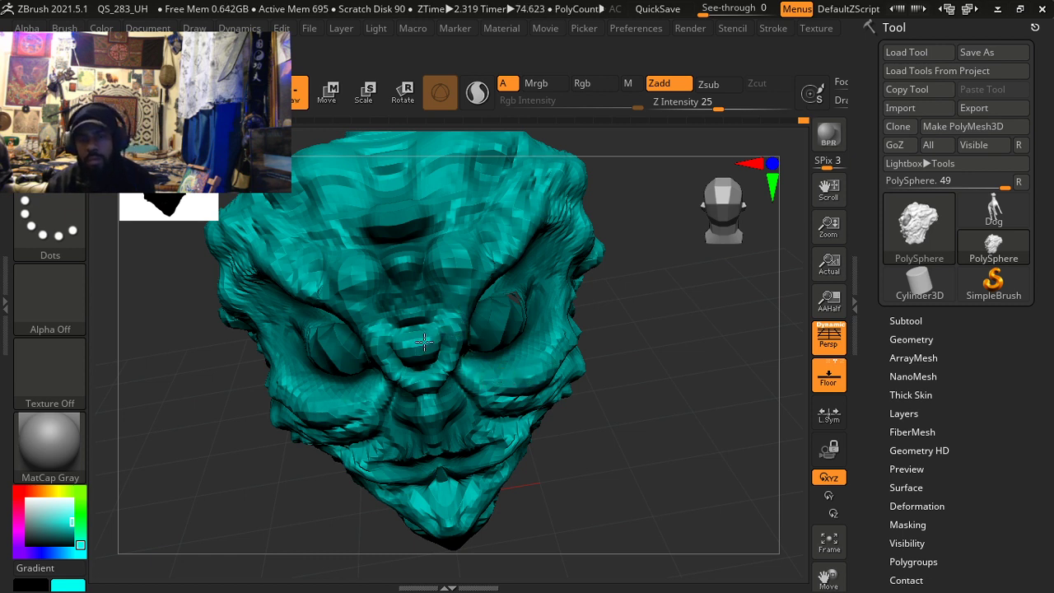
pyautogui.moveTo(481, 338)
pyautogui.mouseDown(button='right')
pyautogui.moveTo(522, 315)
pyautogui.moveTo(375, 388)
pyautogui.mouseUp(button='right')
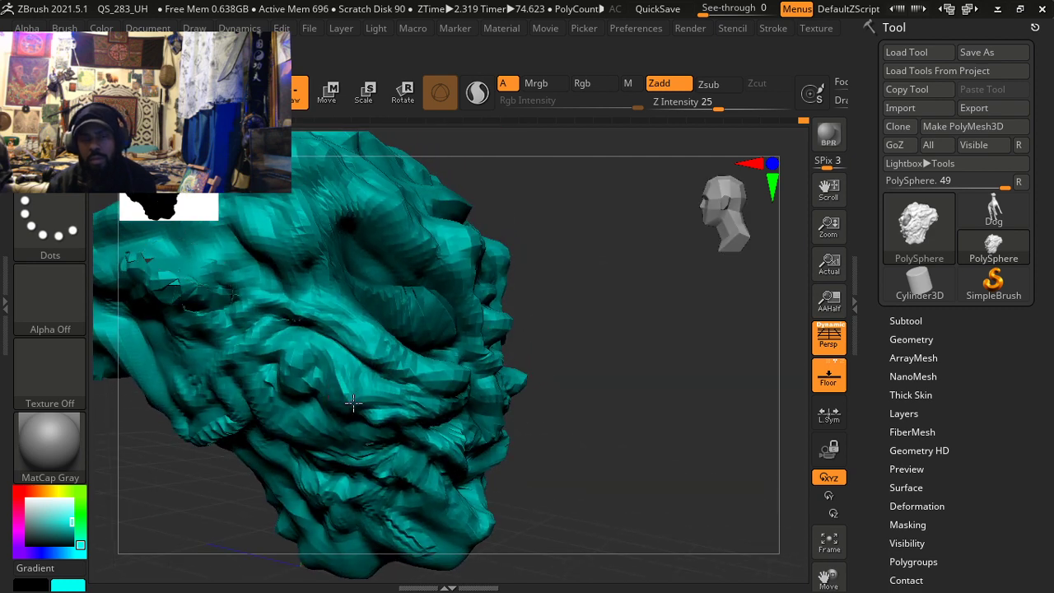
pyautogui.moveTo(398, 432)
pyautogui.mouseDown(button='right')
pyautogui.moveTo(423, 436)
pyautogui.moveTo(388, 468)
pyautogui.moveTo(311, 427)
pyautogui.moveTo(324, 423)
pyautogui.moveTo(340, 443)
pyautogui.mouseUp(button='right')
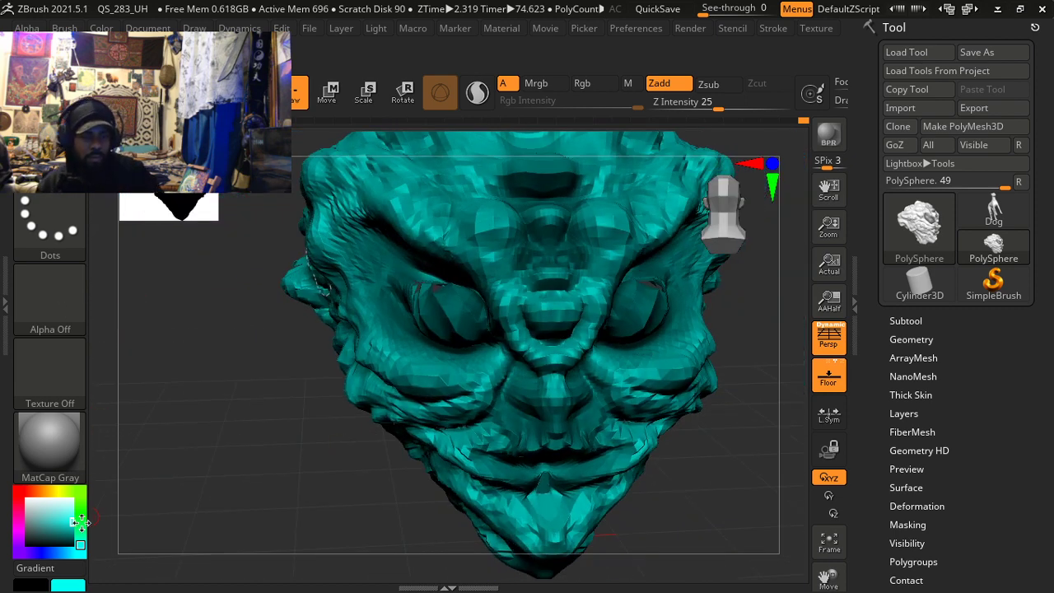
pyautogui.click(19, 541)
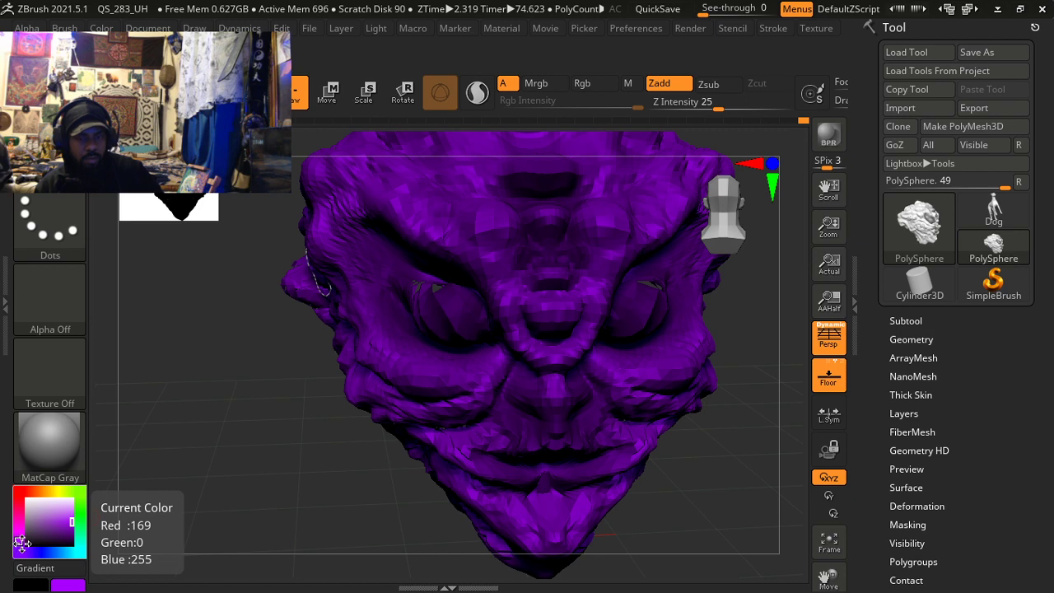
pyautogui.moveTo(338, 445)
pyautogui.mouseDown(button='right')
pyautogui.moveTo(346, 436)
pyautogui.moveTo(331, 414)
pyautogui.moveTo(350, 428)
pyautogui.mouseUp(button='right')
pyautogui.moveTo(394, 464)
pyautogui.keyDown('ctrl'); pyautogui.mouseDown(button='right')
pyautogui.moveTo(372, 387)
pyautogui.moveTo(425, 423)
pyautogui.mouseUp(button='right'); pyautogui.keyUp('ctrl')
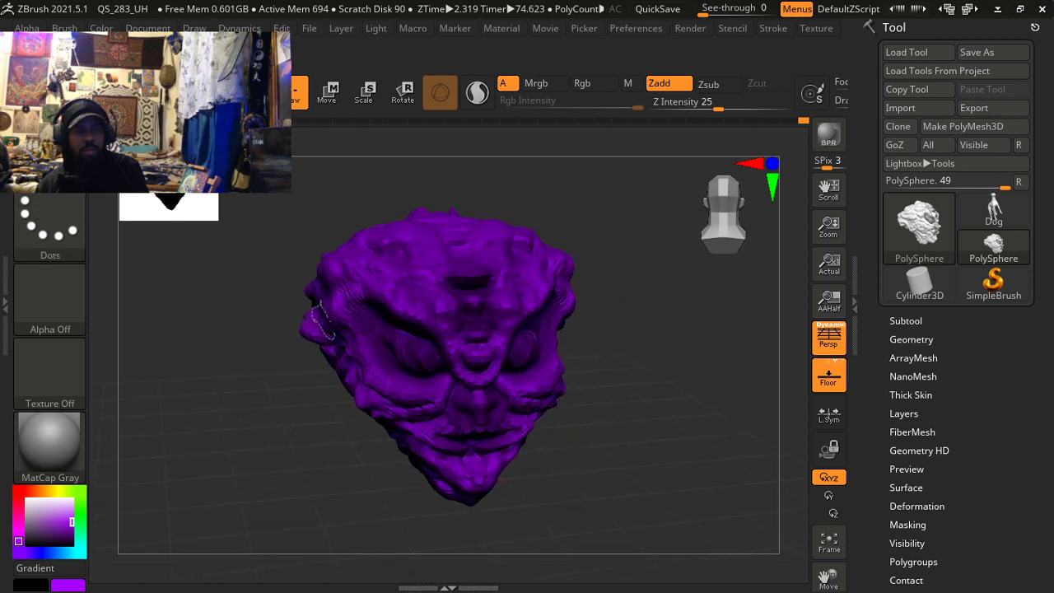
# Step: Choose the CurveLathe brush and bring the back of the head into position for drawing
pyautogui.click(169, 206)
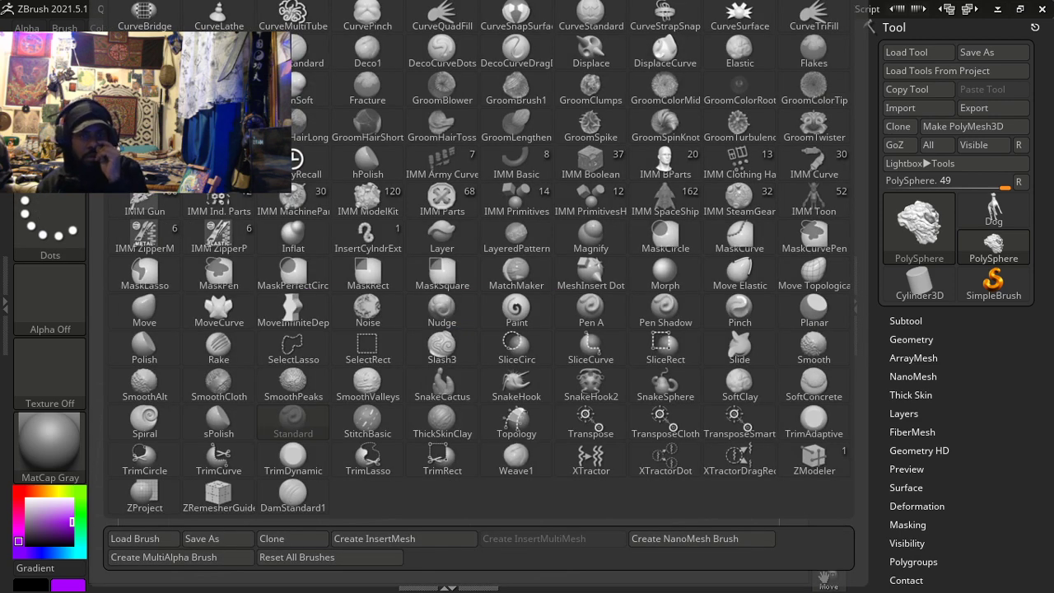
pyautogui.click(222, 18)
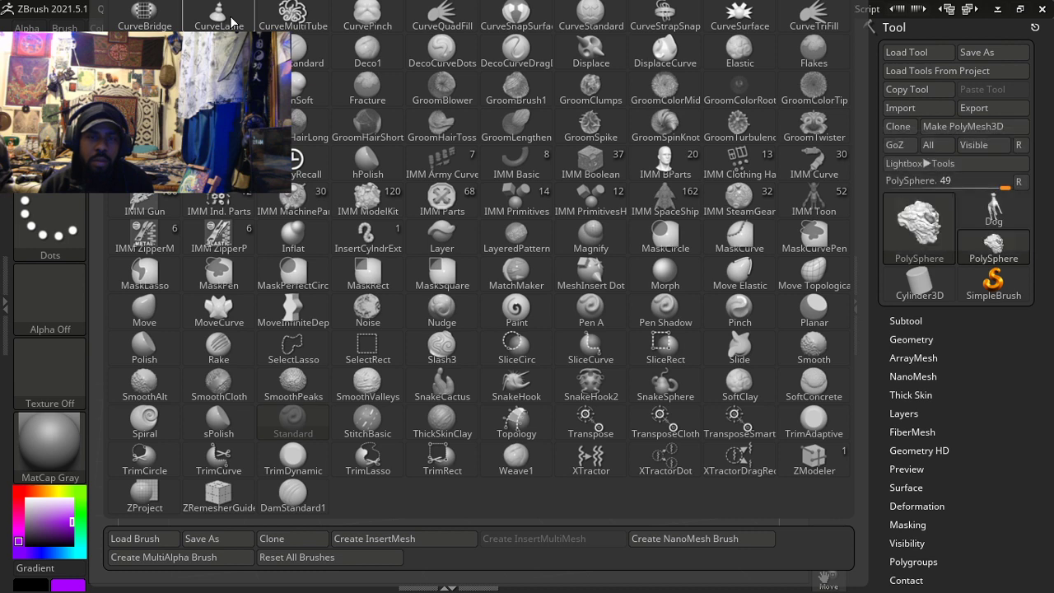
pyautogui.moveTo(374, 280)
pyautogui.mouseDown(button='right')
pyautogui.moveTo(388, 324)
pyautogui.moveTo(418, 333)
pyautogui.moveTo(463, 283)
pyautogui.moveTo(475, 294)
pyautogui.mouseUp(button='right')
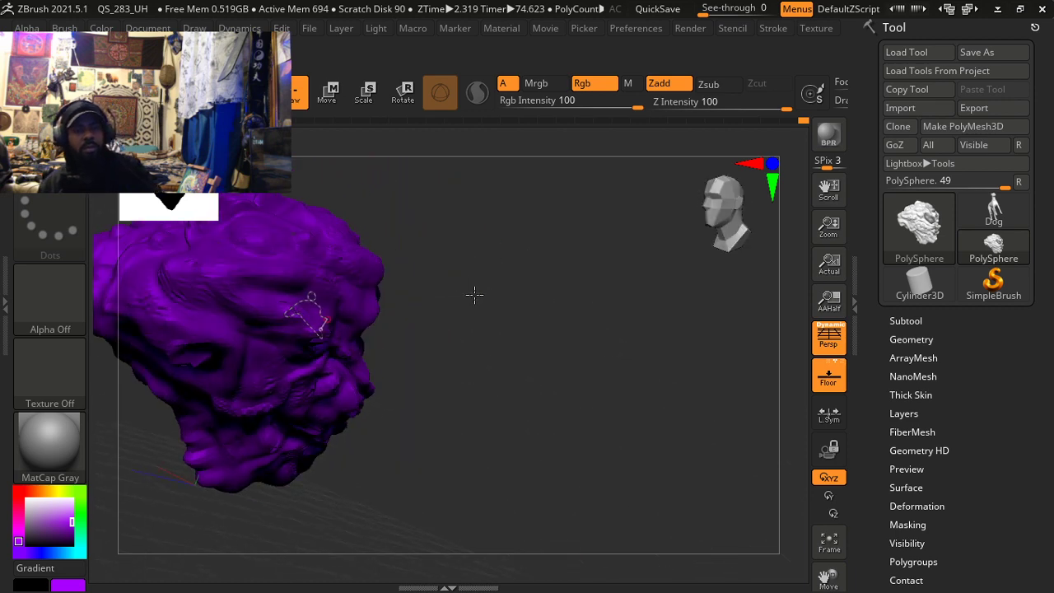
pyautogui.press('b')
pyautogui.press('s')
pyautogui.press('t')
pyautogui.moveTo(277, 318)
pyautogui.keyDown('ctrl'); pyautogui.mouseDown(button='right')
pyautogui.moveTo(324, 370)
pyautogui.moveTo(258, 302)
pyautogui.moveTo(329, 351)
pyautogui.moveTo(438, 379)
pyautogui.mouseUp(button='right'); pyautogui.keyUp('ctrl')
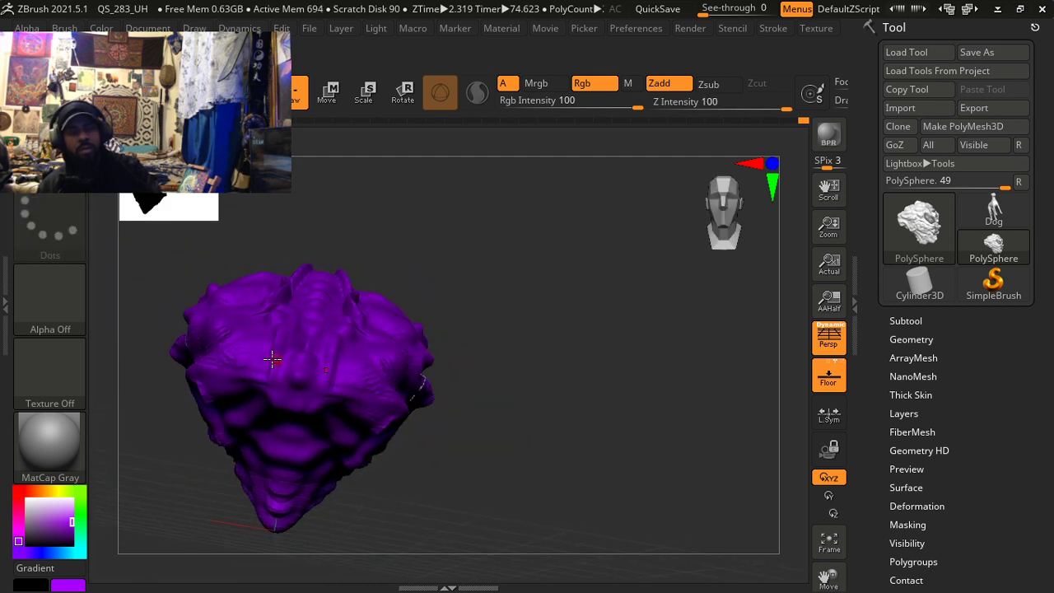
# Step: Try to draw several CurveLathe curves across the back of the skull
pyautogui.moveTo(247, 345)
pyautogui.mouseDown()
pyautogui.moveTo(258, 301)
pyautogui.moveTo(317, 299)
pyautogui.mouseUp()
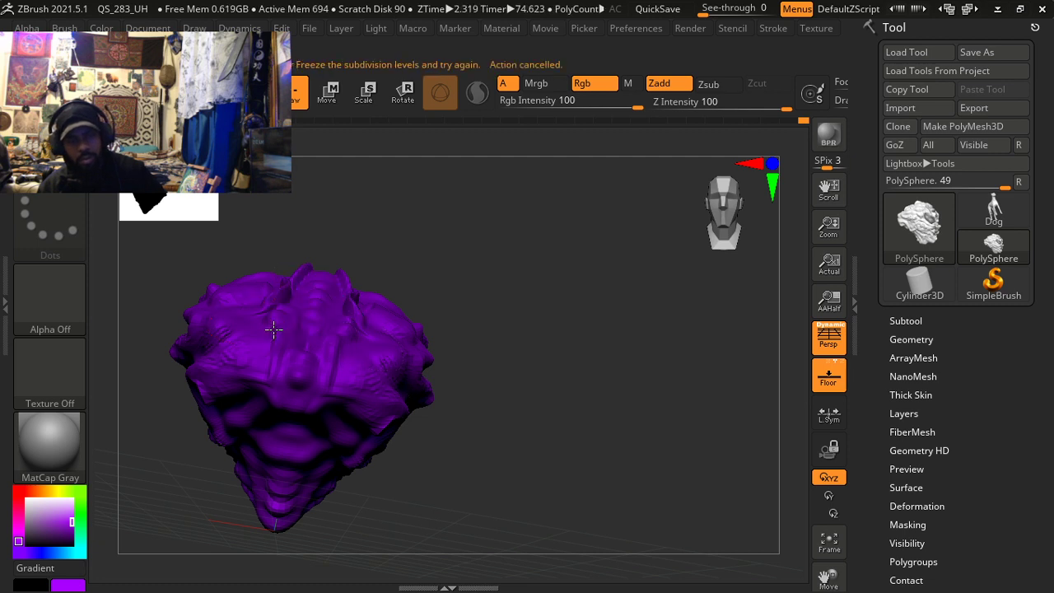
pyautogui.moveTo(247, 313)
pyautogui.mouseDown()
pyautogui.moveTo(262, 354)
pyautogui.moveTo(328, 363)
pyautogui.moveTo(302, 316)
pyautogui.mouseUp()
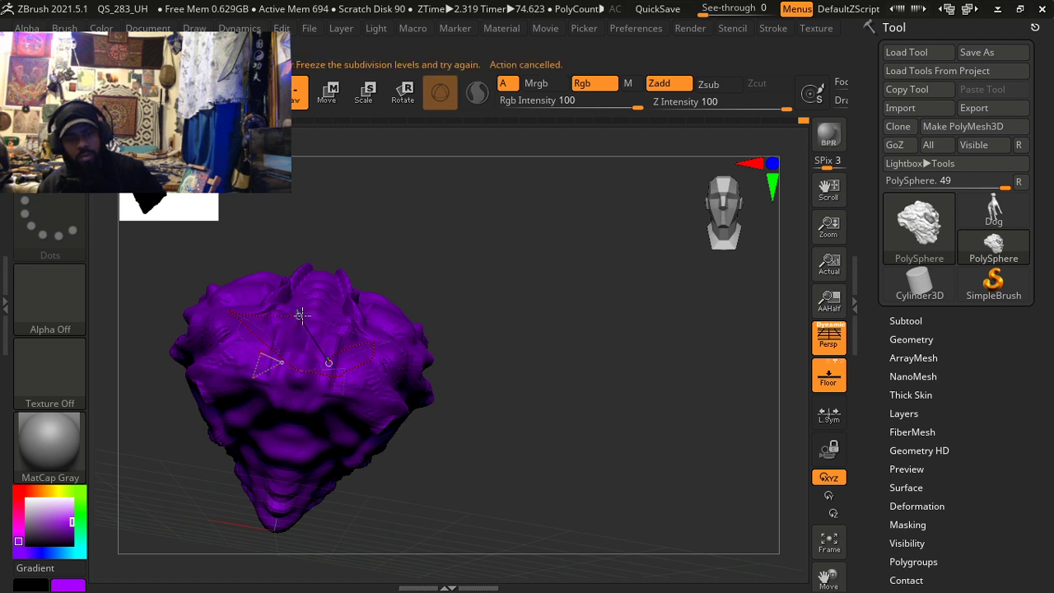
pyautogui.moveTo(282, 355); pyautogui.dragTo(272, 371)
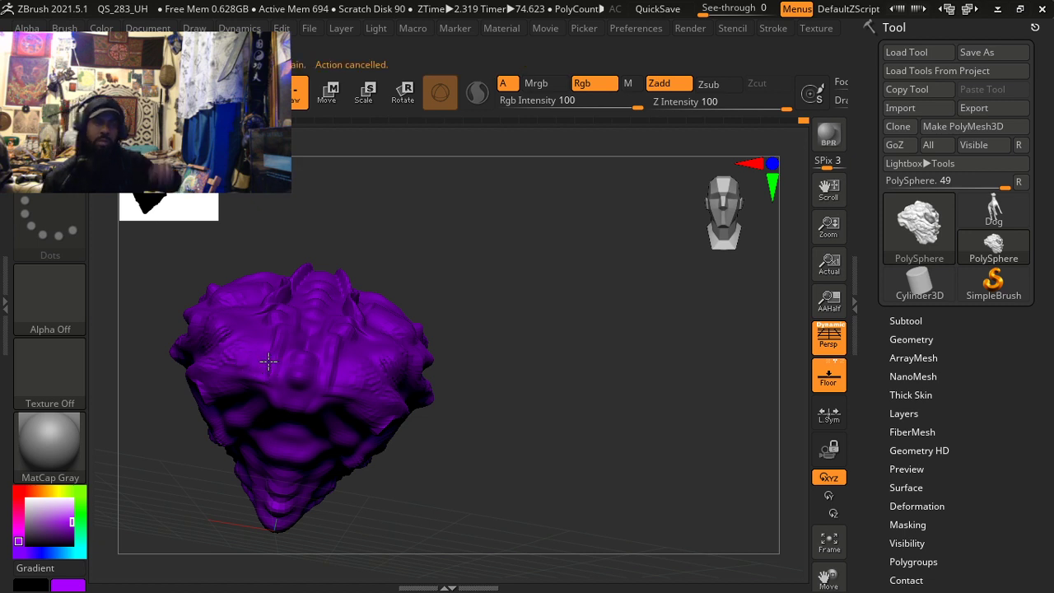
pyautogui.moveTo(269, 359)
pyautogui.mouseDown()
pyautogui.moveTo(272, 396)
pyautogui.moveTo(243, 378)
pyautogui.mouseUp()
pyautogui.moveTo(242, 415); pyautogui.dragTo(274, 421)
pyautogui.press('space')
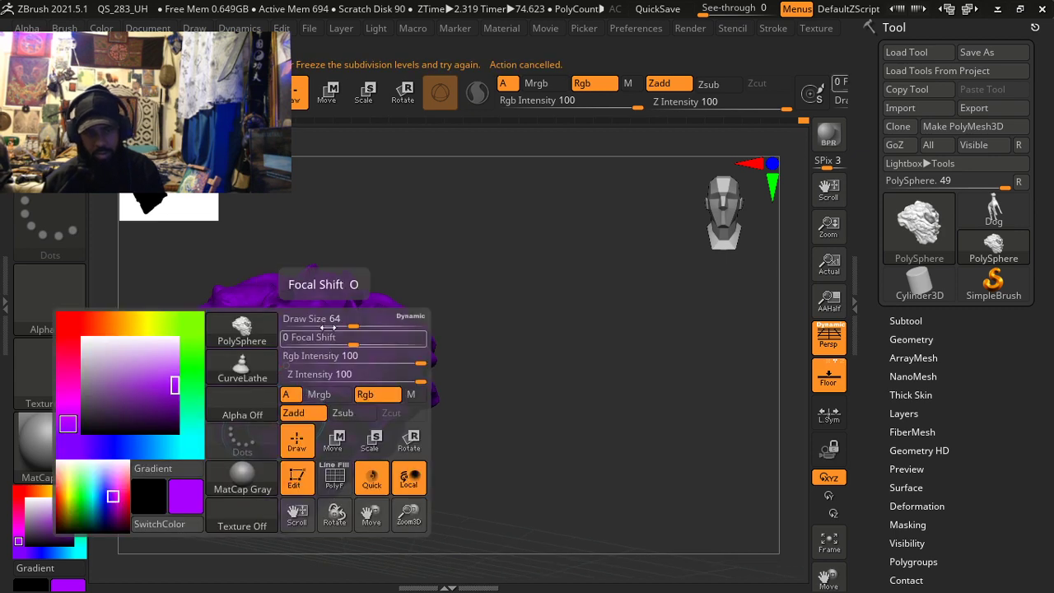
pyautogui.moveTo(388, 255); pyautogui.dragTo(360, 301)
pyautogui.moveTo(285, 355)
pyautogui.mouseDown()
pyautogui.moveTo(253, 307)
pyautogui.moveTo(327, 331)
pyautogui.moveTo(331, 283)
pyautogui.mouseUp()
pyautogui.moveTo(321, 330)
pyautogui.mouseDown()
pyautogui.moveTo(301, 334)
pyautogui.moveTo(264, 371)
pyautogui.mouseUp()
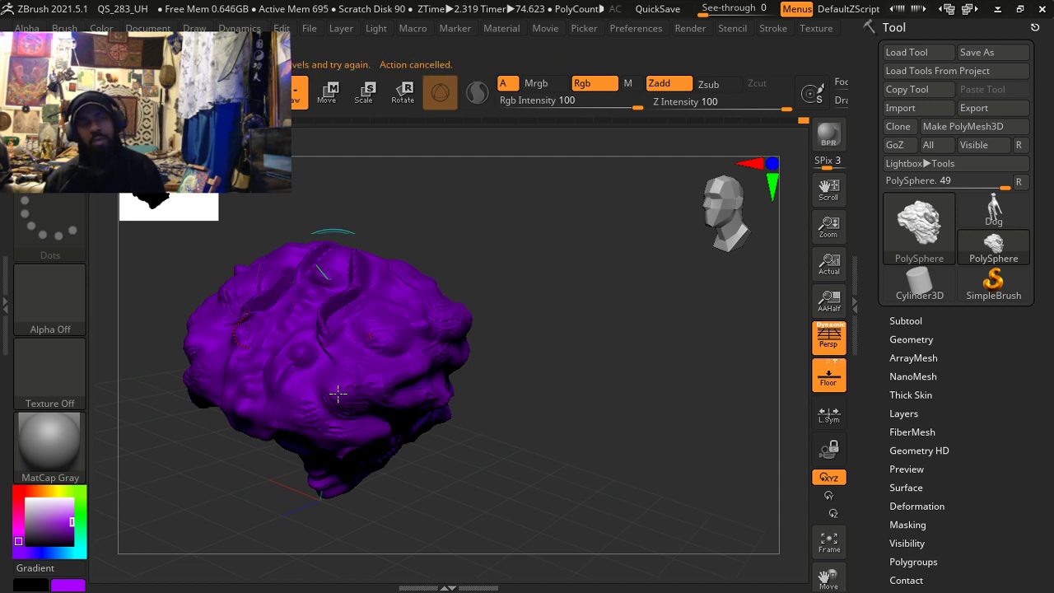
# Step: Try CurveLathe curves over the crown and side of the skull from higher angles
pyautogui.moveTo(261, 395); pyautogui.dragTo(336, 392, button='right')
pyautogui.moveTo(229, 394)
pyautogui.mouseDown(button='right')
pyautogui.moveTo(184, 393)
pyautogui.moveTo(214, 392)
pyautogui.mouseUp(button='right')
pyautogui.moveTo(195, 384)
pyautogui.mouseDown()
pyautogui.moveTo(198, 346)
pyautogui.moveTo(235, 343)
pyautogui.moveTo(271, 330)
pyautogui.moveTo(271, 314)
pyautogui.moveTo(303, 310)
pyautogui.mouseUp()
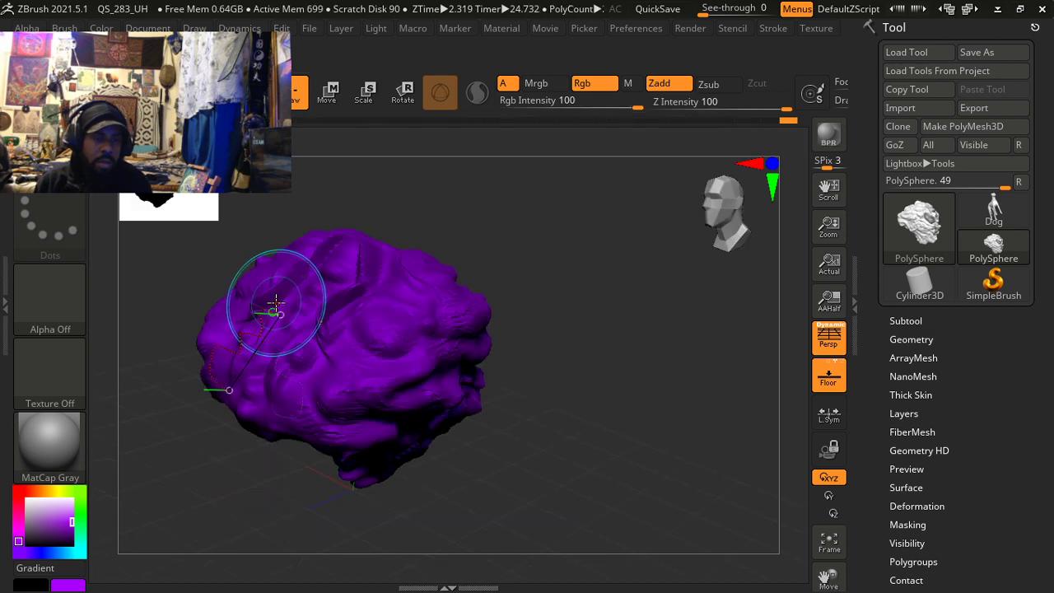
pyautogui.moveTo(383, 333)
pyautogui.mouseDown(button='right')
pyautogui.moveTo(371, 334)
pyautogui.moveTo(382, 357)
pyautogui.moveTo(306, 350)
pyautogui.mouseUp(button='right')
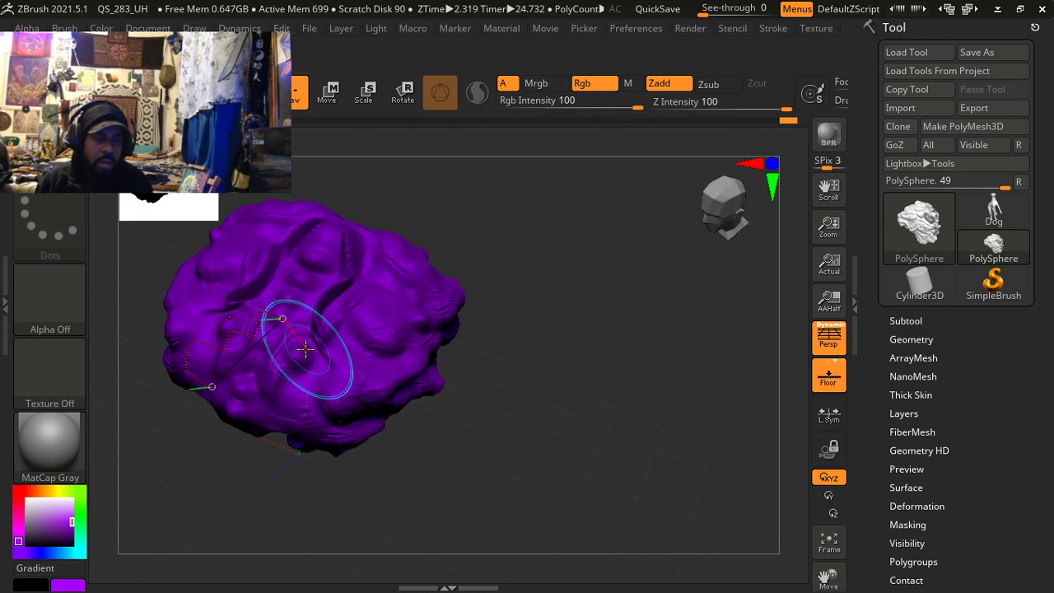
pyautogui.moveTo(312, 384)
pyautogui.mouseDown()
pyautogui.moveTo(327, 306)
pyautogui.moveTo(374, 326)
pyautogui.moveTo(352, 361)
pyautogui.mouseUp()
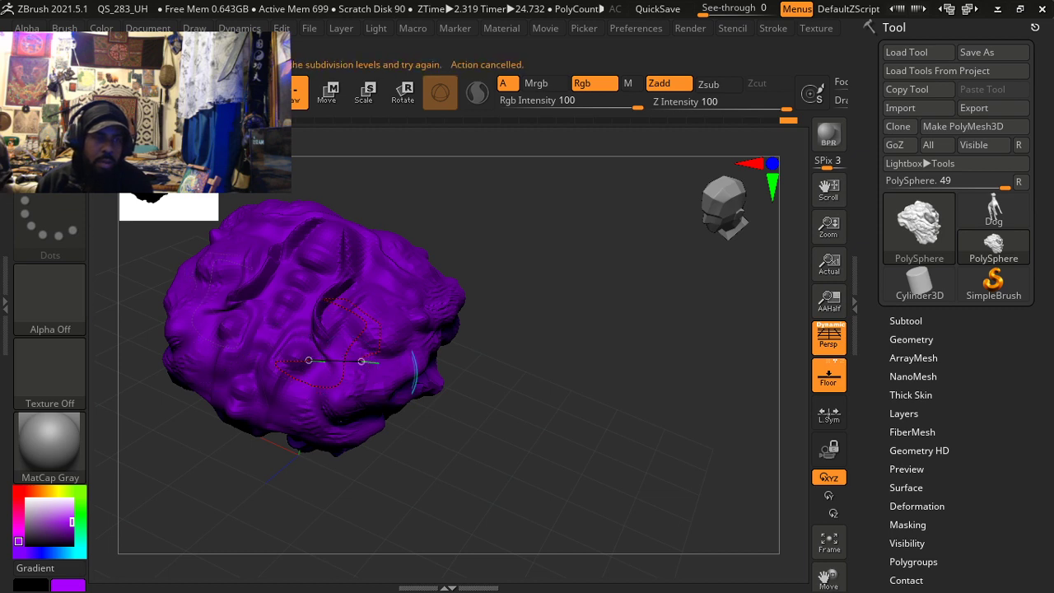
# Step: Choose the GroomHairBall brush and pull strokes over the crown and sides of the skull to roughen its surface
pyautogui.press('b')
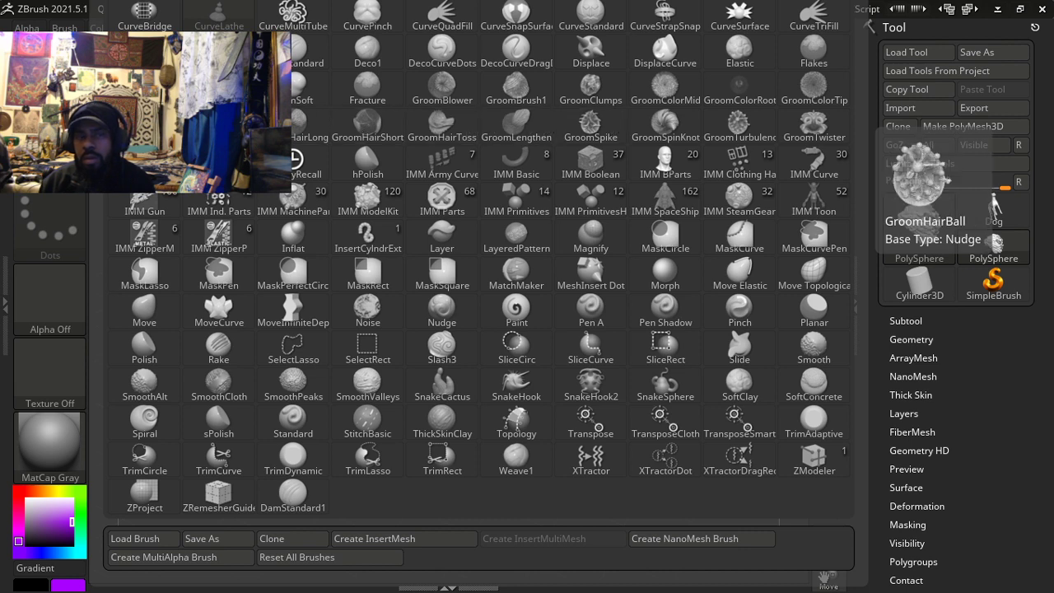
pyautogui.click(219, 125)
pyautogui.moveTo(328, 301)
pyautogui.mouseDown()
pyautogui.moveTo(259, 306)
pyautogui.moveTo(236, 329)
pyautogui.moveTo(272, 340)
pyautogui.moveTo(262, 333)
pyautogui.moveTo(288, 365)
pyautogui.moveTo(247, 365)
pyautogui.moveTo(352, 336)
pyautogui.moveTo(341, 312)
pyautogui.moveTo(383, 312)
pyautogui.moveTo(414, 332)
pyautogui.moveTo(354, 326)
pyautogui.moveTo(373, 308)
pyautogui.moveTo(365, 326)
pyautogui.moveTo(417, 306)
pyautogui.moveTo(371, 271)
pyautogui.moveTo(396, 252)
pyautogui.moveTo(364, 275)
pyautogui.moveTo(370, 266)
pyautogui.moveTo(379, 288)
pyautogui.moveTo(371, 308)
pyautogui.moveTo(377, 273)
pyautogui.moveTo(415, 252)
pyautogui.moveTo(426, 258)
pyautogui.moveTo(388, 310)
pyautogui.mouseUp()
pyautogui.moveTo(388, 311)
pyautogui.mouseDown(button='right')
pyautogui.moveTo(325, 329)
pyautogui.moveTo(396, 302)
pyautogui.mouseUp(button='right')
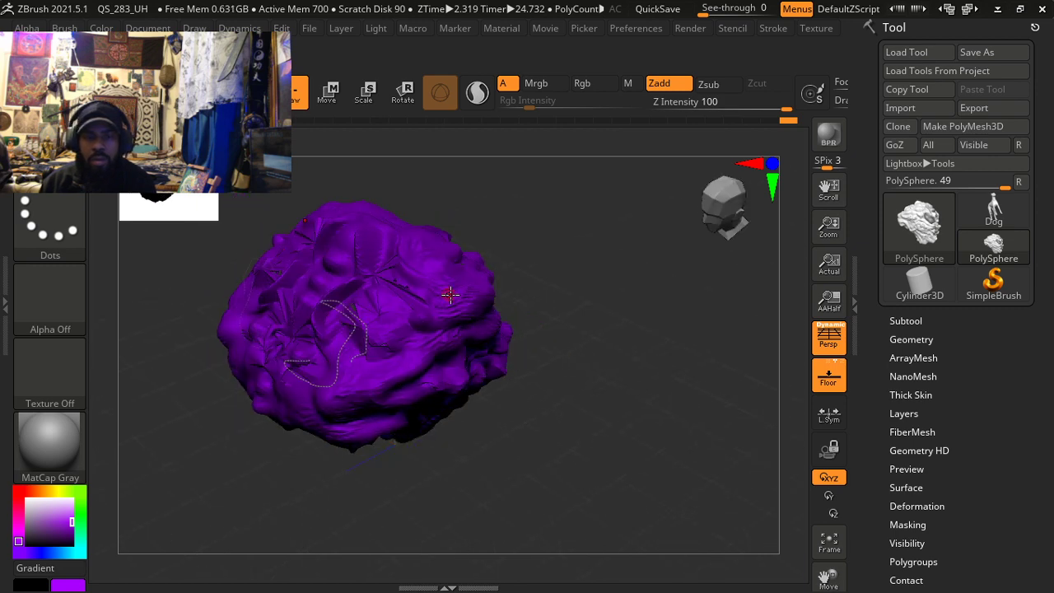
pyautogui.moveTo(450, 294)
pyautogui.mouseDown()
pyautogui.moveTo(438, 308)
pyautogui.moveTo(423, 294)
pyautogui.moveTo(433, 287)
pyautogui.moveTo(427, 305)
pyautogui.mouseUp()
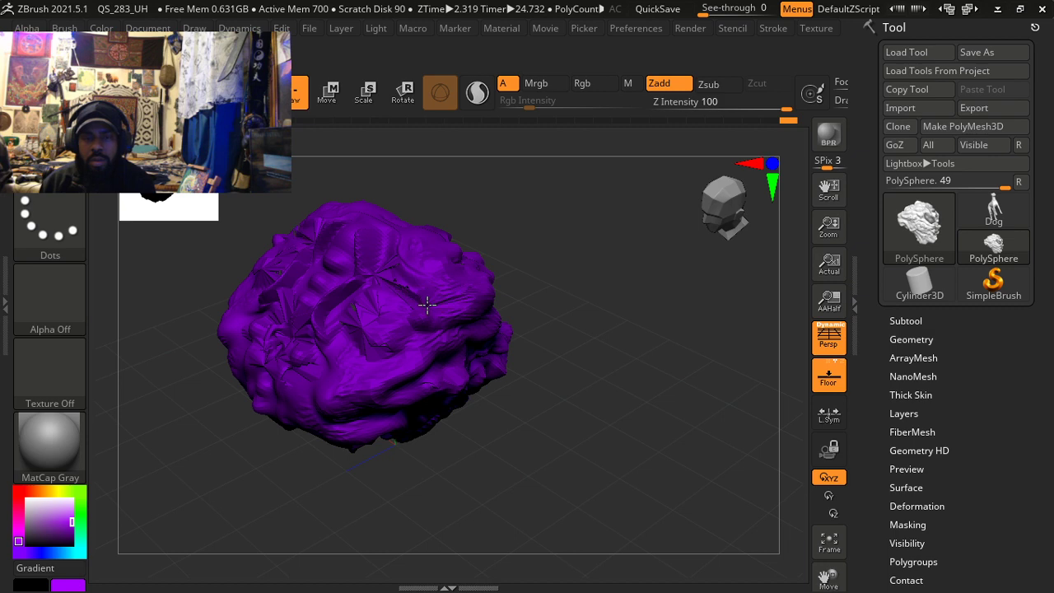
pyautogui.moveTo(427, 305)
pyautogui.mouseDown(button='right')
pyautogui.moveTo(390, 341)
pyautogui.moveTo(395, 318)
pyautogui.moveTo(480, 309)
pyautogui.mouseUp(button='right')
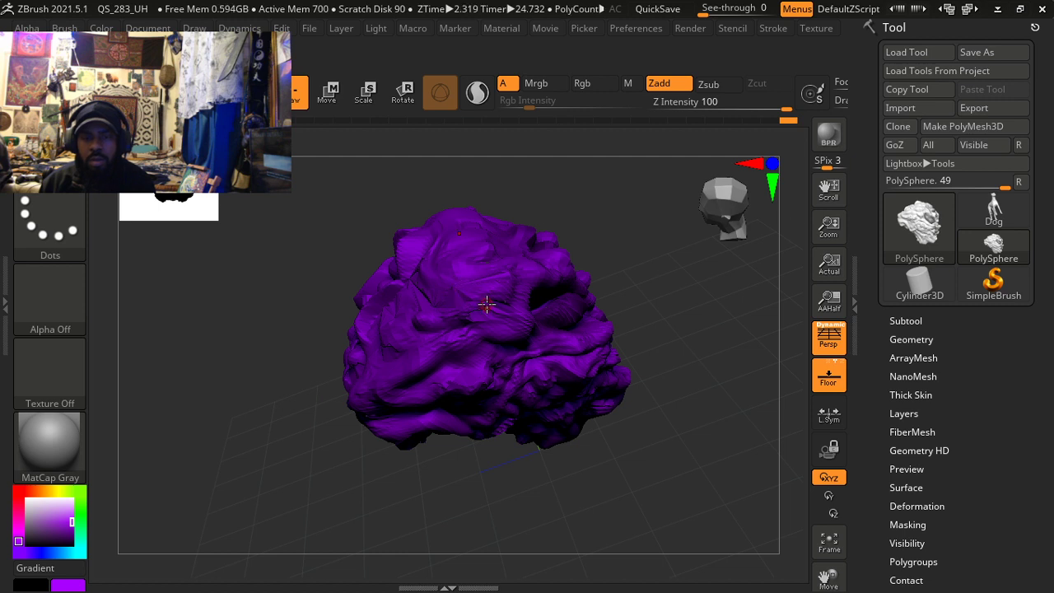
pyautogui.moveTo(486, 304); pyautogui.dragTo(456, 318, button='right')
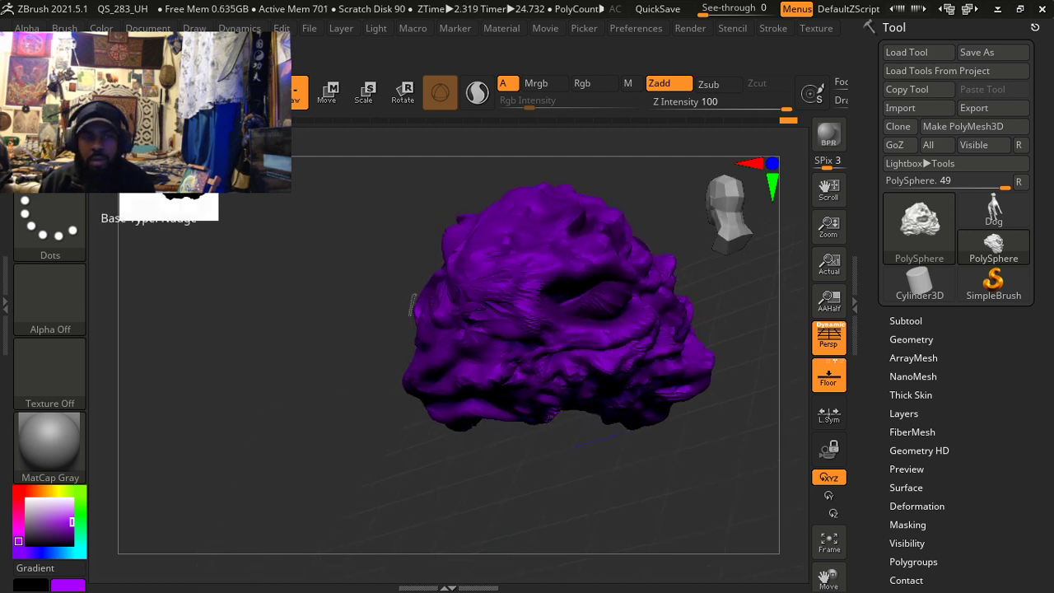
# Step: Keep the current groom brush and pull pointed spikes out of the side and back of the head
pyautogui.press('b')
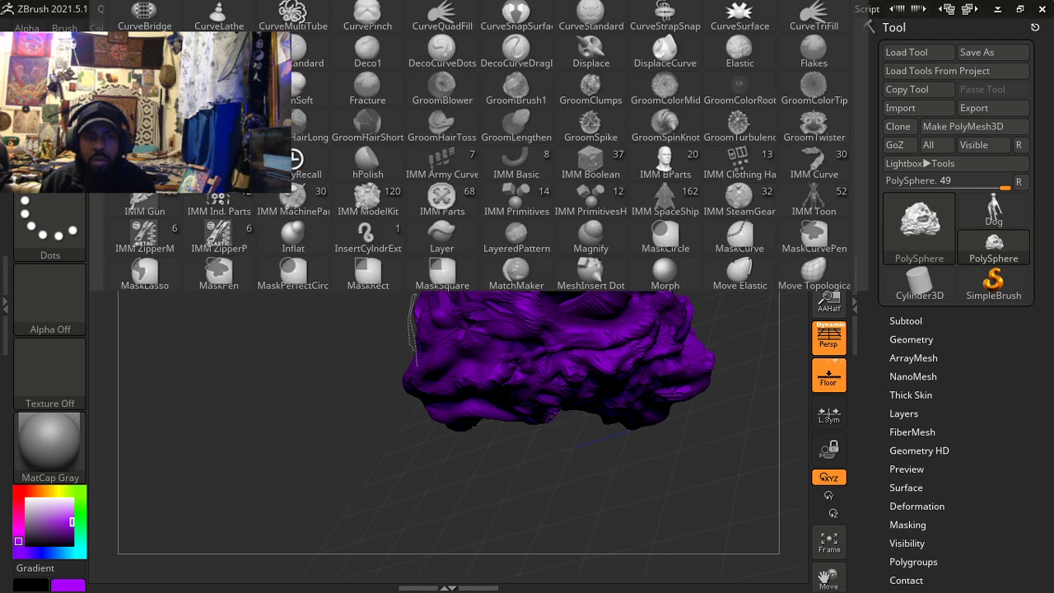
pyautogui.press('Escape')
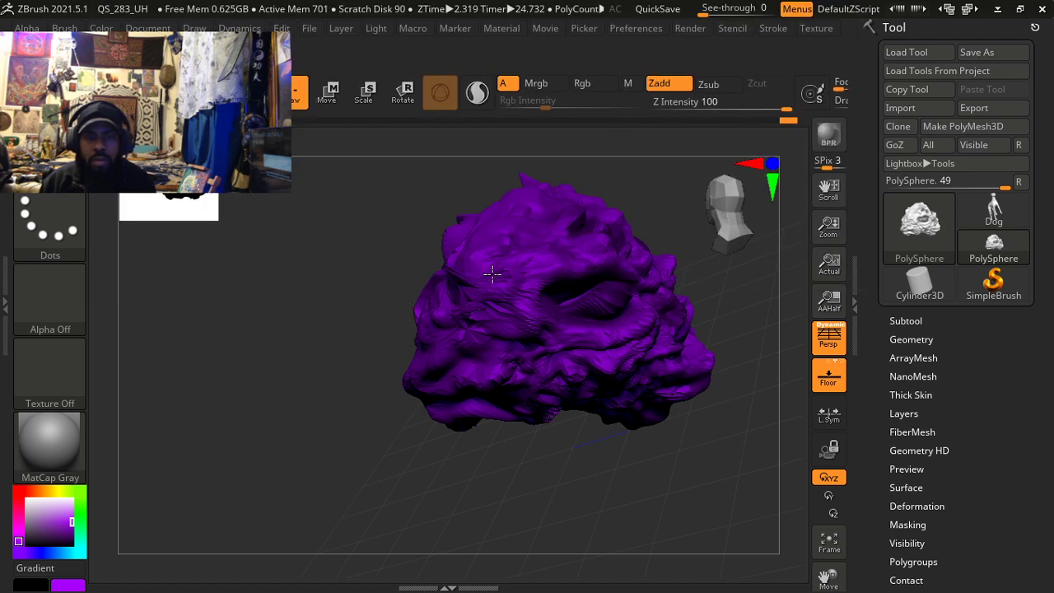
pyautogui.moveTo(480, 304)
pyautogui.mouseDown()
pyautogui.moveTo(456, 301)
pyautogui.moveTo(439, 319)
pyautogui.mouseUp()
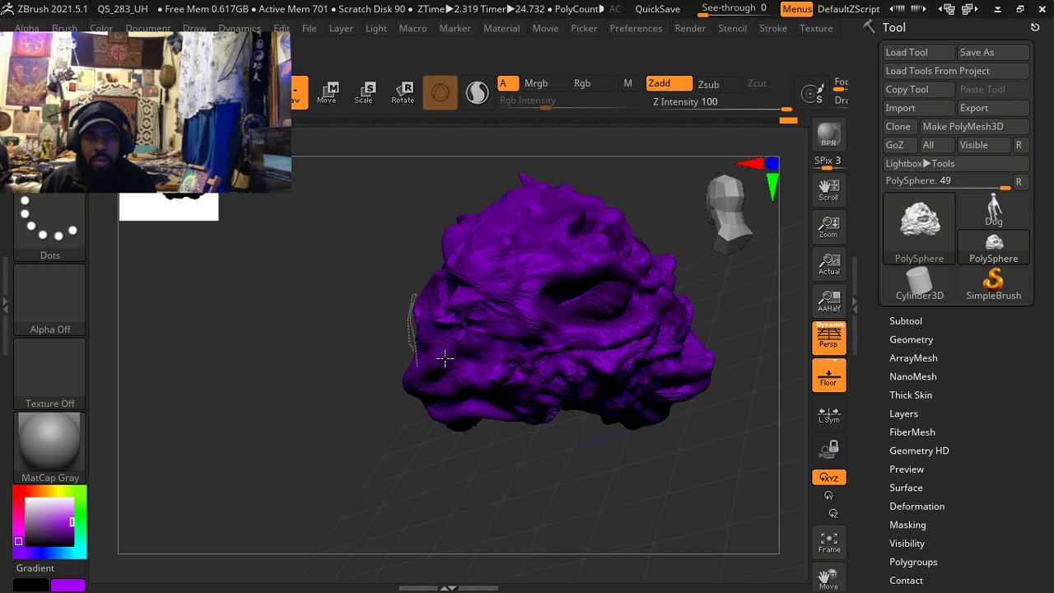
pyautogui.moveTo(444, 358); pyautogui.dragTo(460, 322)
pyautogui.moveTo(474, 368)
pyautogui.mouseDown()
pyautogui.moveTo(454, 331)
pyautogui.moveTo(399, 310)
pyautogui.moveTo(473, 367)
pyautogui.moveTo(468, 408)
pyautogui.moveTo(476, 400)
pyautogui.mouseUp()
pyautogui.moveTo(464, 328)
pyautogui.mouseDown()
pyautogui.moveTo(508, 325)
pyautogui.moveTo(470, 305)
pyautogui.moveTo(442, 271)
pyautogui.mouseUp()
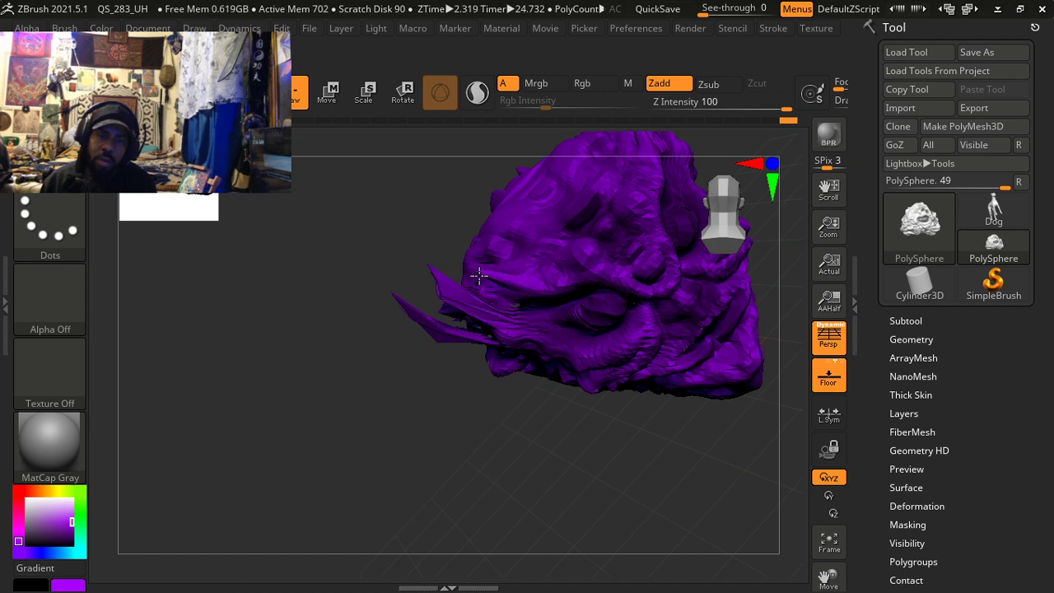
# Step: Pull long spikes upward from the crown and the back edge of the skull with the groom brush
pyautogui.moveTo(482, 260)
pyautogui.mouseDown()
pyautogui.moveTo(499, 246)
pyautogui.moveTo(507, 179)
pyautogui.mouseUp()
pyautogui.moveTo(512, 241)
pyautogui.mouseDown()
pyautogui.moveTo(522, 216)
pyautogui.moveTo(494, 193)
pyautogui.moveTo(487, 151)
pyautogui.moveTo(467, 130)
pyautogui.mouseUp()
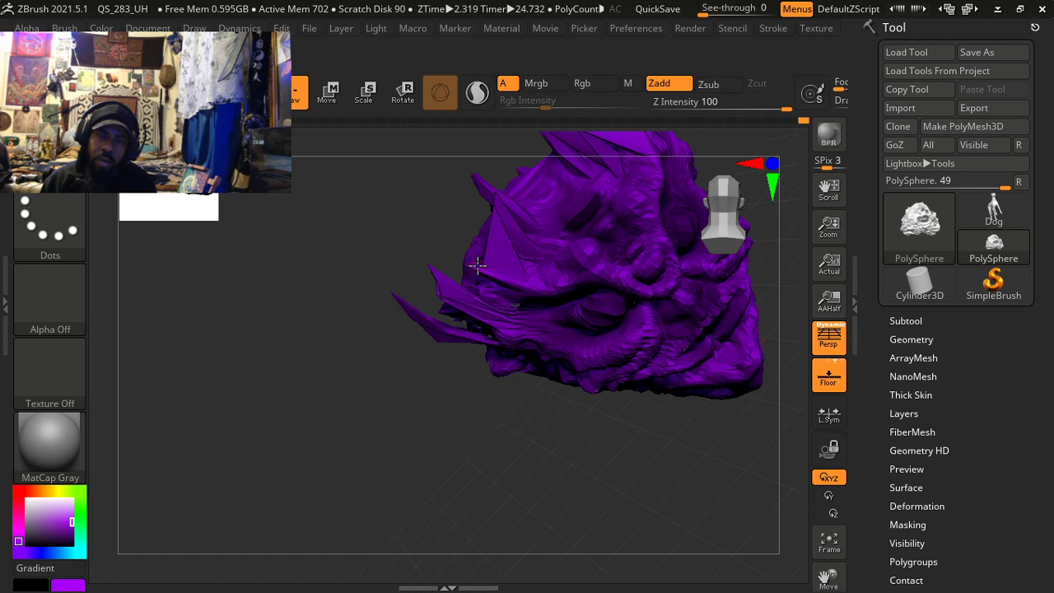
pyautogui.moveTo(455, 229); pyautogui.dragTo(438, 169)
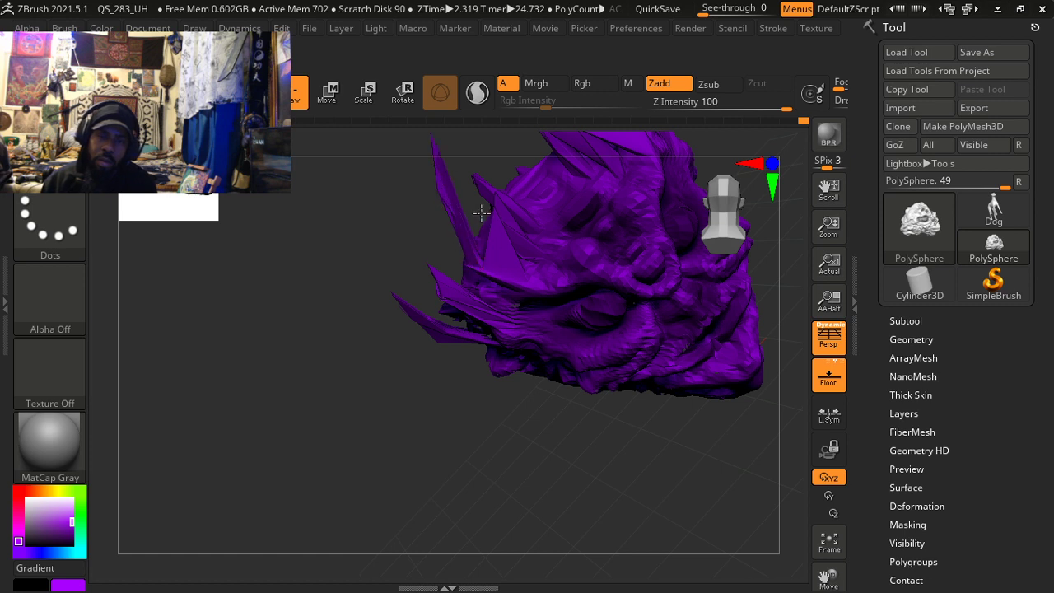
pyautogui.moveTo(485, 248); pyautogui.dragTo(470, 216)
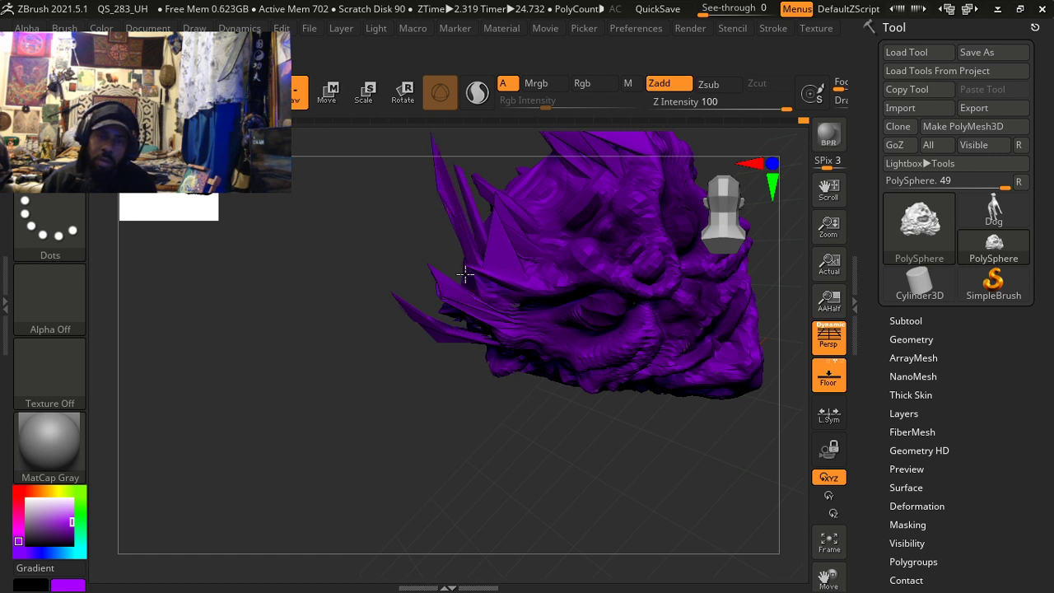
pyautogui.moveTo(465, 274); pyautogui.dragTo(426, 207)
# Step: Examine the spiked head in profile, from a three-quarter view and from above
pyautogui.moveTo(609, 327)
pyautogui.mouseDown(button='right')
pyautogui.moveTo(557, 324)
pyautogui.moveTo(612, 334)
pyautogui.moveTo(708, 322)
pyautogui.moveTo(611, 321)
pyautogui.moveTo(683, 318)
pyautogui.moveTo(651, 322)
pyautogui.moveTo(668, 343)
pyautogui.moveTo(652, 344)
pyautogui.moveTo(670, 337)
pyautogui.moveTo(724, 364)
pyautogui.moveTo(710, 408)
pyautogui.moveTo(677, 421)
pyautogui.moveTo(746, 376)
pyautogui.moveTo(717, 380)
pyautogui.moveTo(706, 348)
pyautogui.moveTo(743, 357)
pyautogui.moveTo(586, 400)
pyautogui.moveTo(581, 376)
pyautogui.mouseUp(button='right')
pyautogui.press('b')
pyautogui.press('s')
pyautogui.press('t')
pyautogui.press('b')
pyautogui.press('s')
pyautogui.press('h')
pyautogui.press('b')
pyautogui.press('s')
pyautogui.press('t')
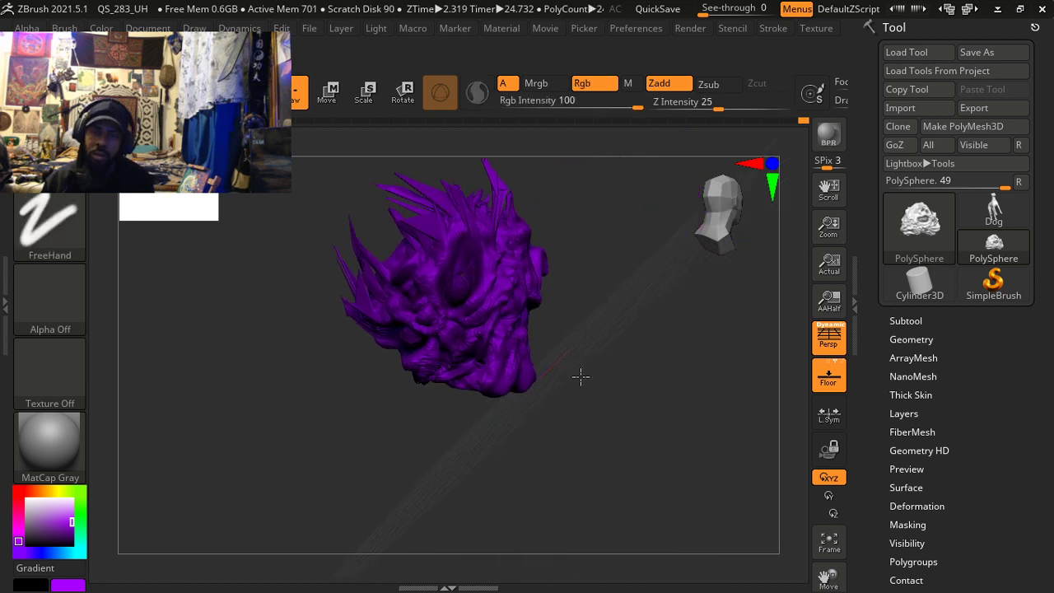
pyautogui.press('b')
pyautogui.press('s')
pyautogui.press('h')
pyautogui.moveTo(650, 334); pyautogui.dragTo(645, 394, button='right')
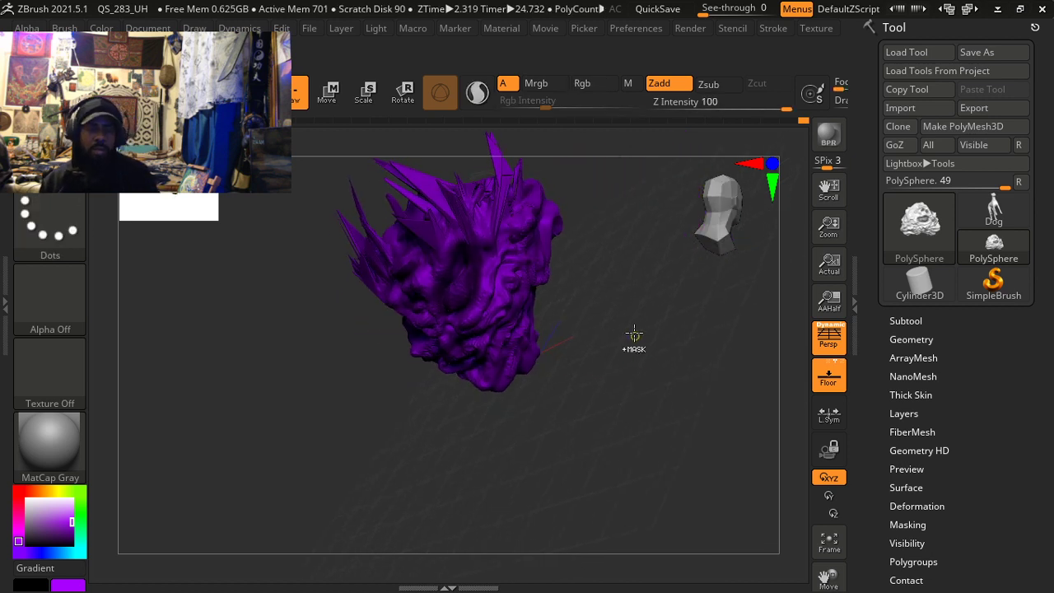
pyautogui.press('b')
pyautogui.press('s')
pyautogui.press('t')
pyautogui.moveTo(630, 334)
pyautogui.mouseDown(button='right')
pyautogui.moveTo(628, 273)
pyautogui.moveTo(623, 307)
pyautogui.moveTo(577, 348)
pyautogui.moveTo(618, 351)
pyautogui.moveTo(635, 338)
pyautogui.moveTo(643, 315)
pyautogui.moveTo(574, 398)
pyautogui.moveTo(519, 374)
pyautogui.moveTo(532, 371)
pyautogui.moveTo(544, 411)
pyautogui.moveTo(510, 423)
pyautogui.moveTo(540, 432)
pyautogui.moveTo(560, 419)
pyautogui.mouseUp(button='right')
pyautogui.press('b')
pyautogui.press('s')
pyautogui.press('h')
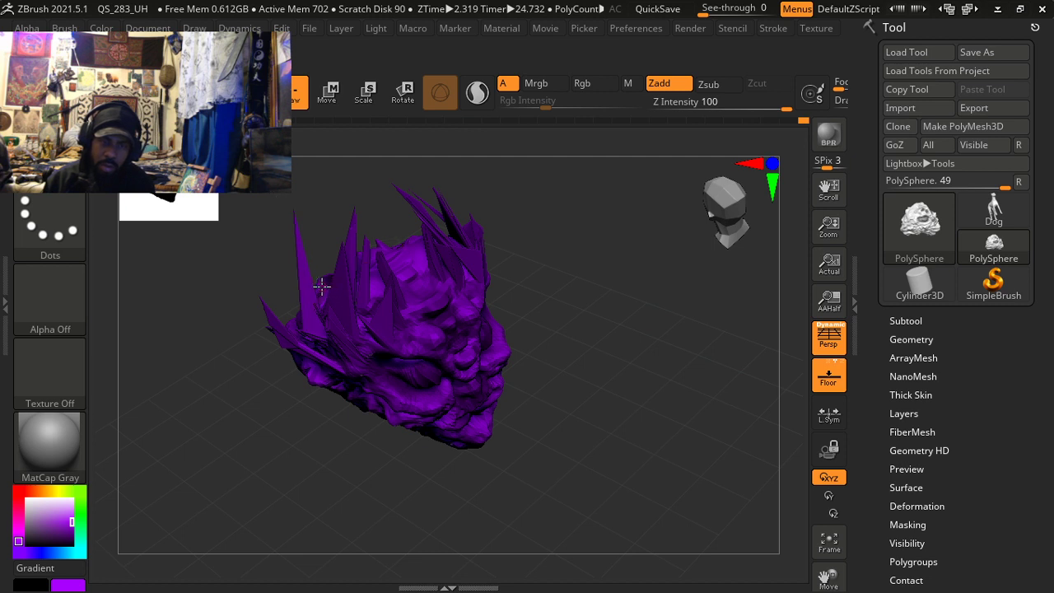
# Step: Pull more tall spikes up from the rear and centre of the crown
pyautogui.moveTo(321, 286); pyautogui.dragTo(324, 154)
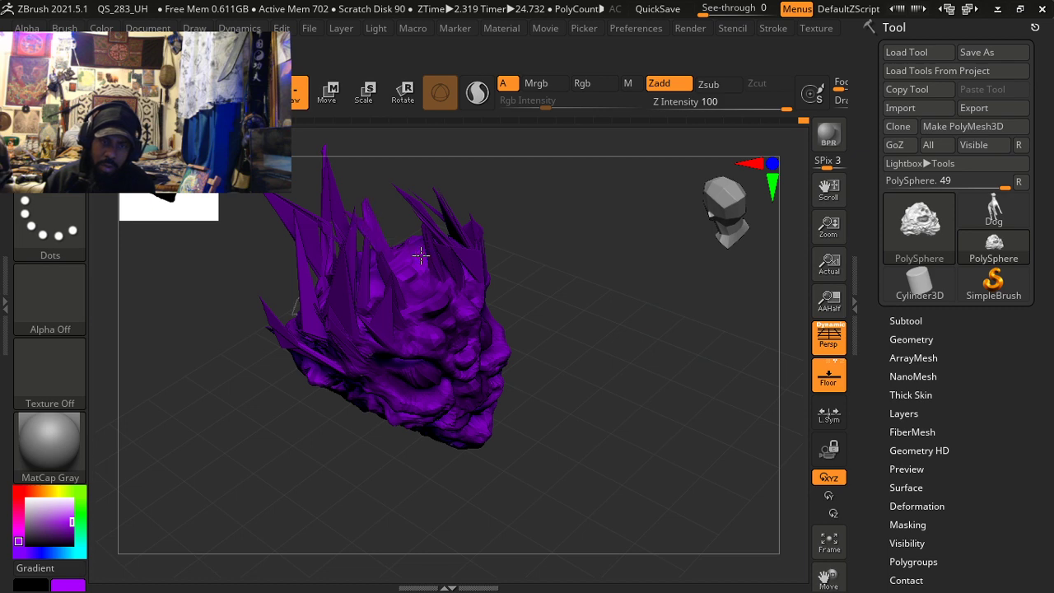
pyautogui.moveTo(398, 202); pyautogui.dragTo(373, 139)
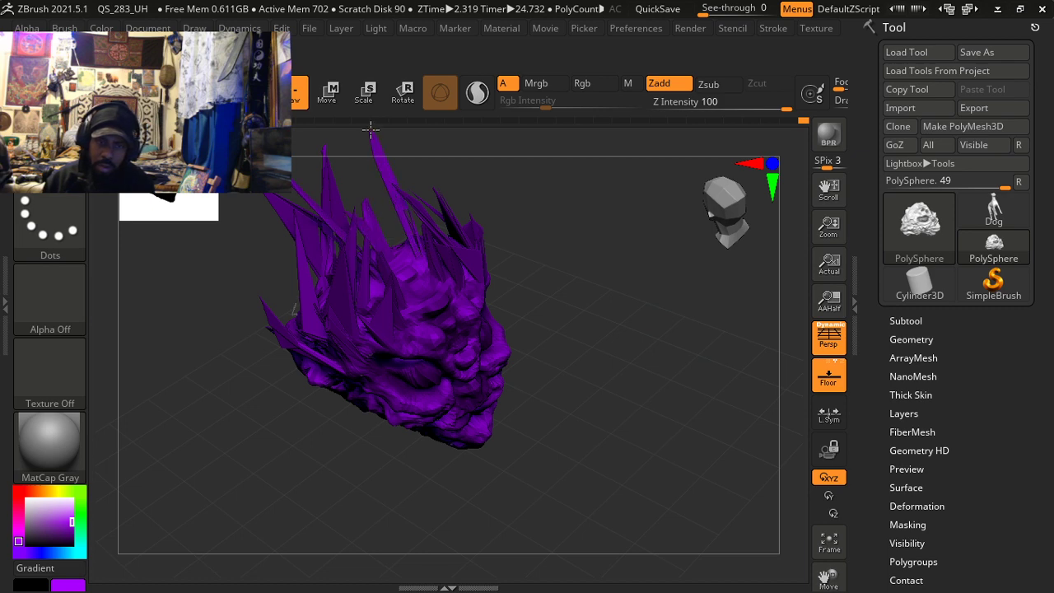
pyautogui.moveTo(451, 239)
pyautogui.mouseDown(button='right')
pyautogui.moveTo(453, 280)
pyautogui.moveTo(430, 235)
pyautogui.moveTo(513, 259)
pyautogui.moveTo(396, 284)
pyautogui.mouseUp(button='right')
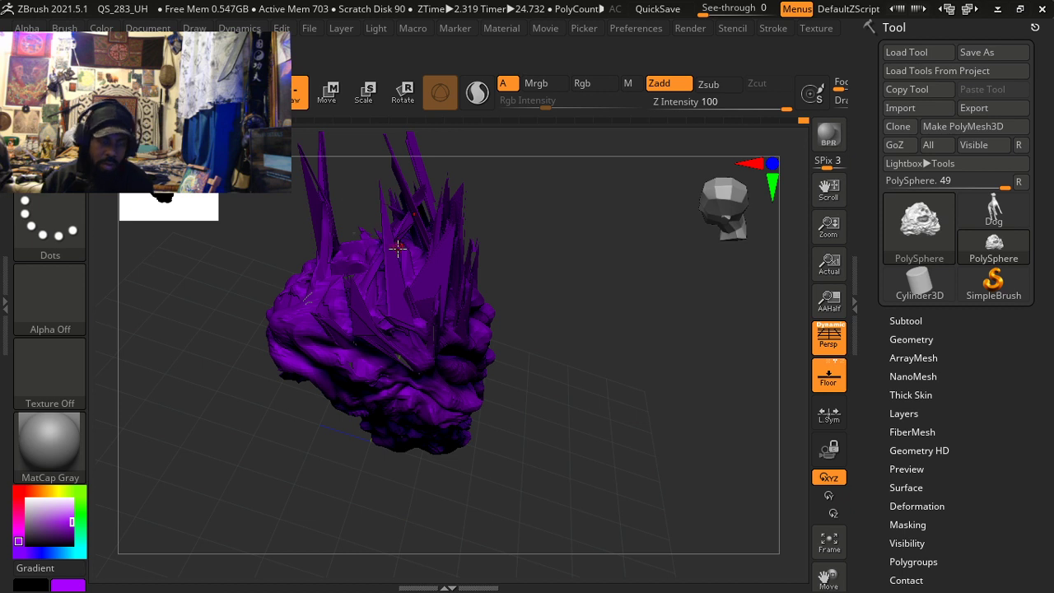
pyautogui.press('ctrl')
pyautogui.hotkey('ctrl', 'z')
pyautogui.hotkey('ctrl', 'z')
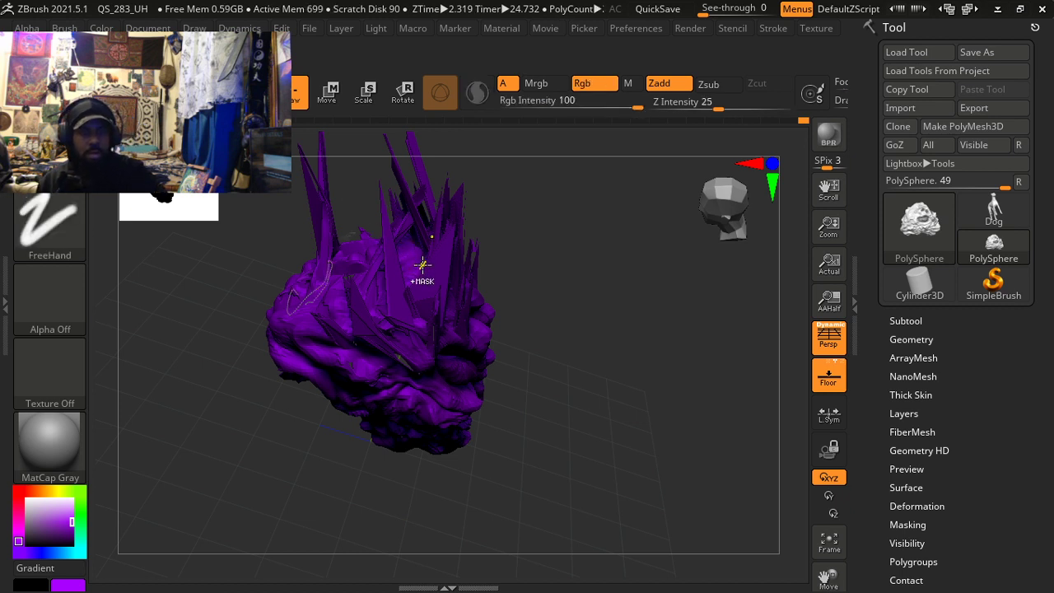
# Step: Stretch large overlapping spikes from the back of the crown to thicken the crest
pyautogui.moveTo(389, 244); pyautogui.dragTo(340, 161)
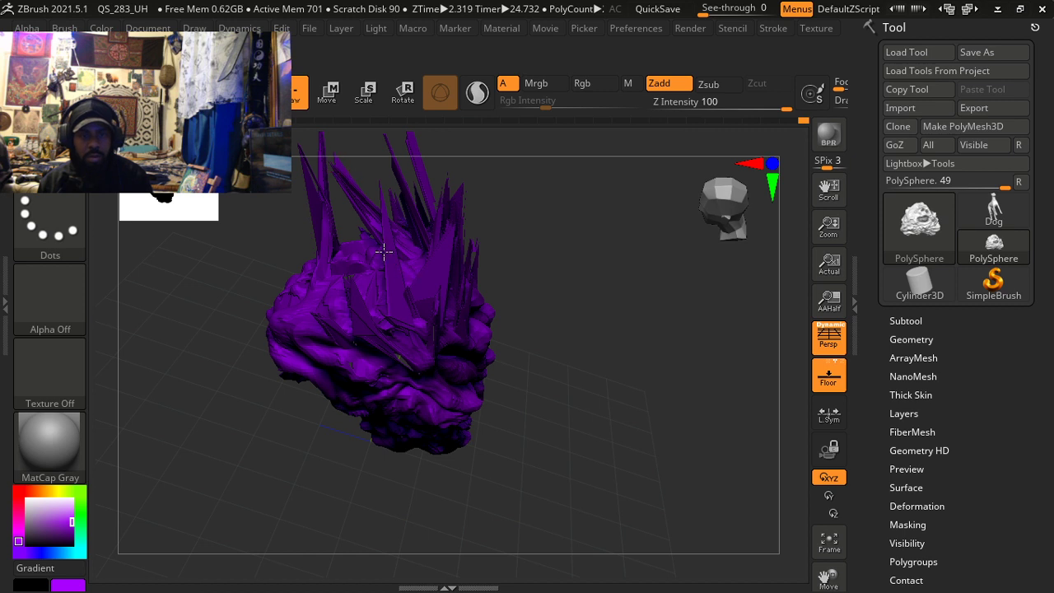
pyautogui.moveTo(384, 251); pyautogui.dragTo(323, 111)
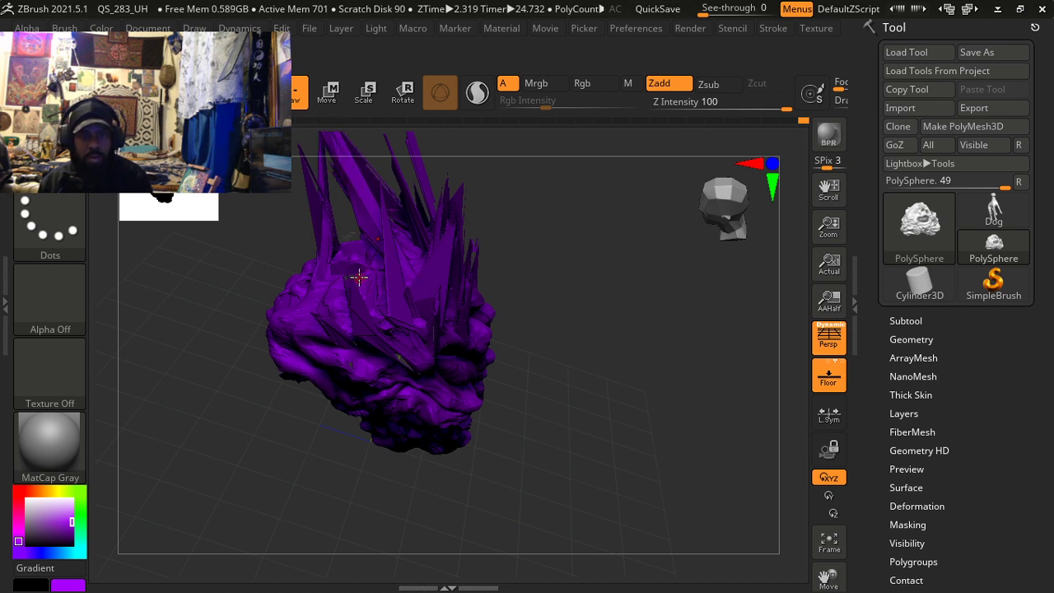
pyautogui.moveTo(359, 277); pyautogui.dragTo(327, 130)
pyautogui.moveTo(329, 305)
pyautogui.mouseDown()
pyautogui.moveTo(314, 273)
pyautogui.moveTo(329, 258)
pyautogui.moveTo(325, 231)
pyautogui.mouseUp()
pyautogui.moveTo(375, 267); pyautogui.dragTo(354, 234)
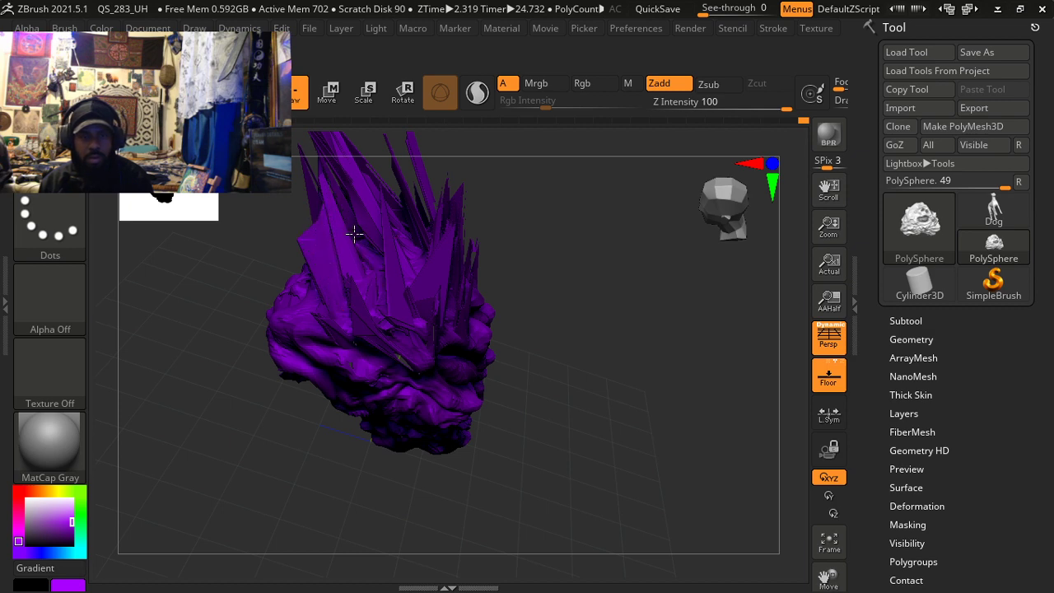
# Step: Choose the GroomHairLong brush and pull broad spikes from the brow and temples in the front view
pyautogui.moveTo(417, 307); pyautogui.dragTo(370, 264, button='right')
pyautogui.keyDown('ctrl'); pyautogui.moveTo(485, 333); pyautogui.dragTo(473, 299, button='right'); pyautogui.keyUp('ctrl')
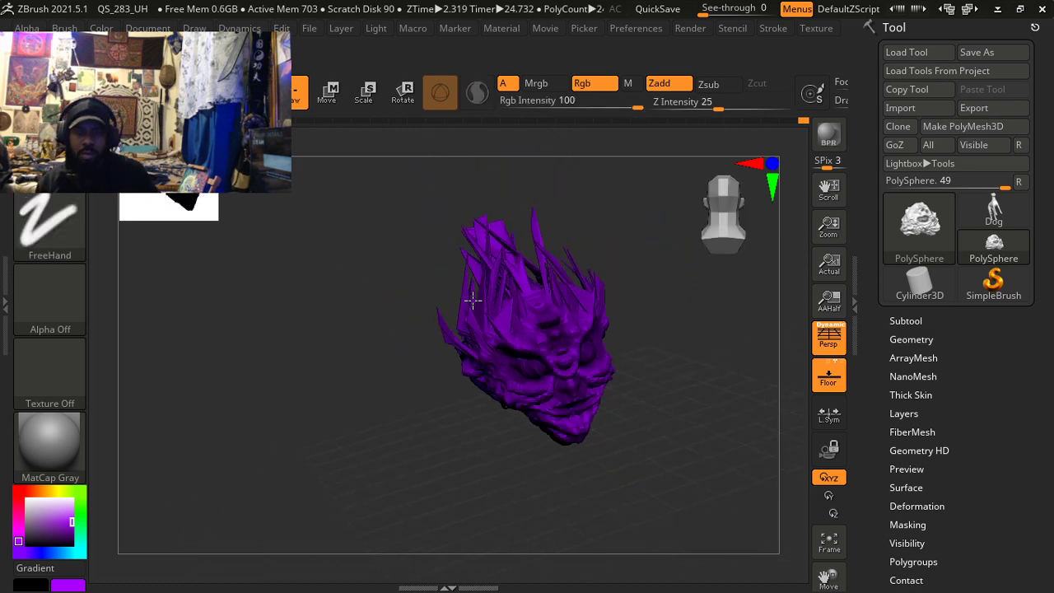
pyautogui.keyDown('shift'); pyautogui.moveTo(473, 299); pyautogui.dragTo(458, 299); pyautogui.keyUp('shift')
pyautogui.keyDown('ctrl'); pyautogui.moveTo(459, 300); pyautogui.dragTo(501, 328, button='right'); pyautogui.keyUp('ctrl')
pyautogui.moveTo(501, 327)
pyautogui.mouseDown(button='right')
pyautogui.moveTo(461, 346)
pyautogui.moveTo(489, 327)
pyautogui.moveTo(532, 329)
pyautogui.moveTo(522, 294)
pyautogui.moveTo(486, 384)
pyautogui.moveTo(533, 356)
pyautogui.moveTo(505, 365)
pyautogui.moveTo(505, 341)
pyautogui.moveTo(576, 330)
pyautogui.moveTo(454, 383)
pyautogui.moveTo(498, 382)
pyautogui.moveTo(549, 354)
pyautogui.moveTo(549, 375)
pyautogui.mouseUp(button='right')
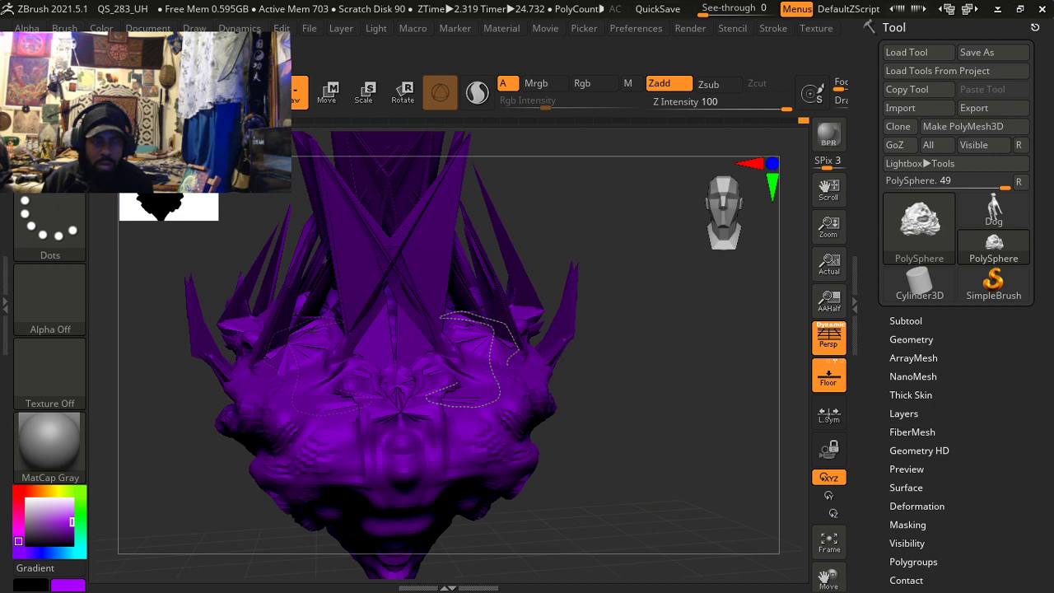
pyautogui.press('b')
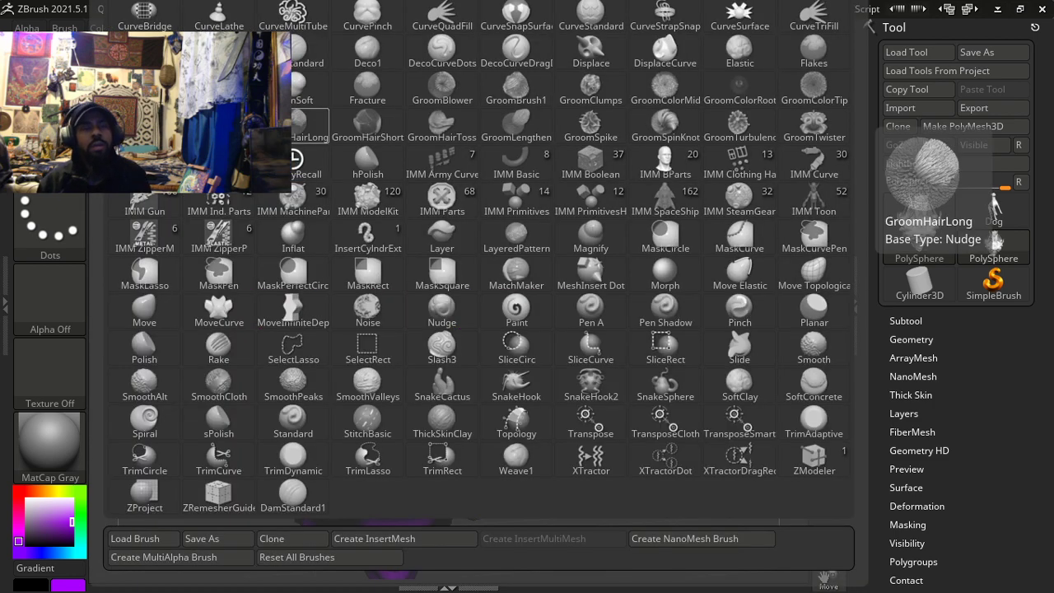
pyautogui.click(307, 136)
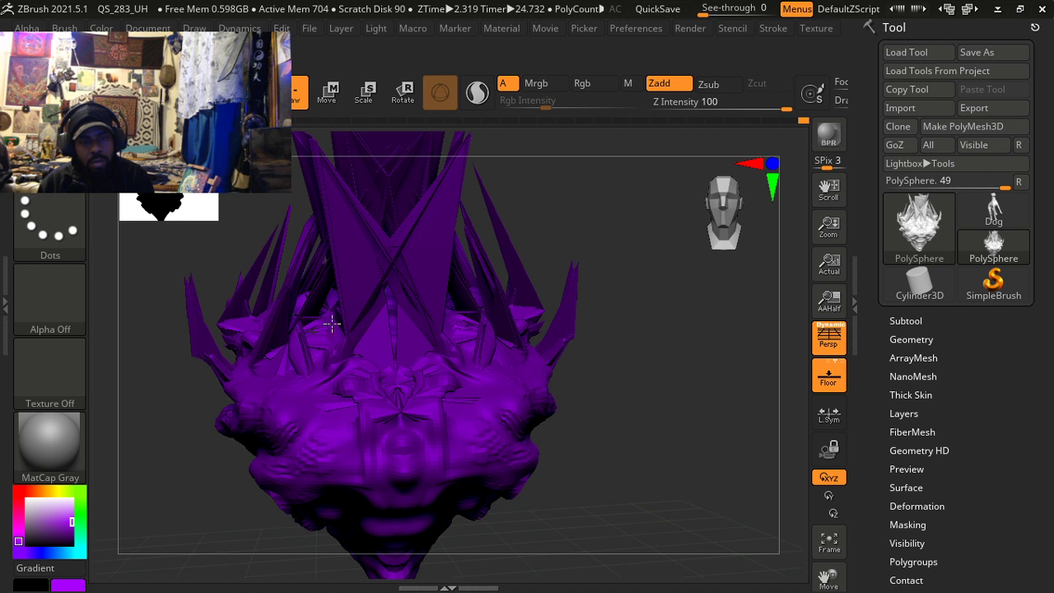
pyautogui.moveTo(272, 426)
pyautogui.mouseDown()
pyautogui.moveTo(239, 382)
pyautogui.moveTo(303, 351)
pyautogui.mouseUp()
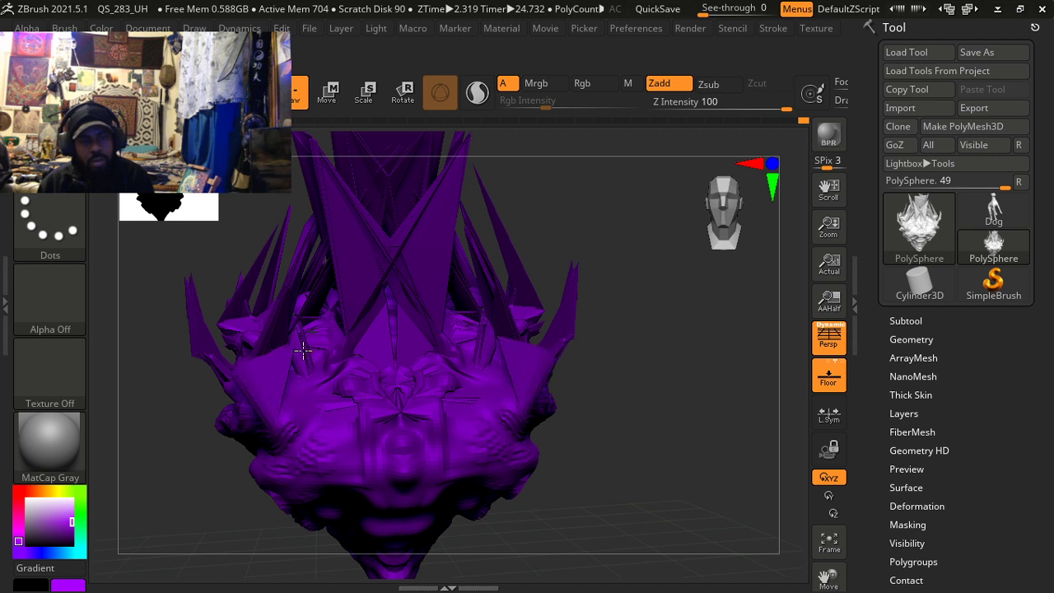
pyautogui.moveTo(299, 419)
pyautogui.mouseDown()
pyautogui.moveTo(275, 388)
pyautogui.moveTo(376, 334)
pyautogui.moveTo(295, 337)
pyautogui.moveTo(322, 306)
pyautogui.moveTo(337, 256)
pyautogui.moveTo(370, 259)
pyautogui.moveTo(248, 405)
pyautogui.moveTo(235, 370)
pyautogui.mouseUp()
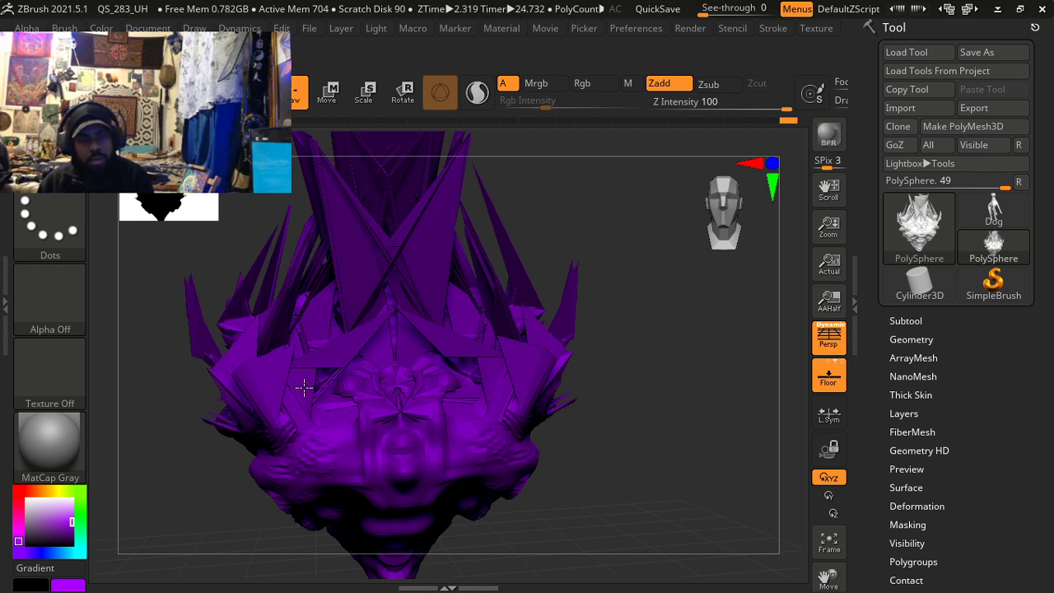
pyautogui.moveTo(316, 389); pyautogui.dragTo(340, 420)
pyautogui.hotkey('ctrl', 'z')
pyautogui.hotkey('ctrl', 'z')
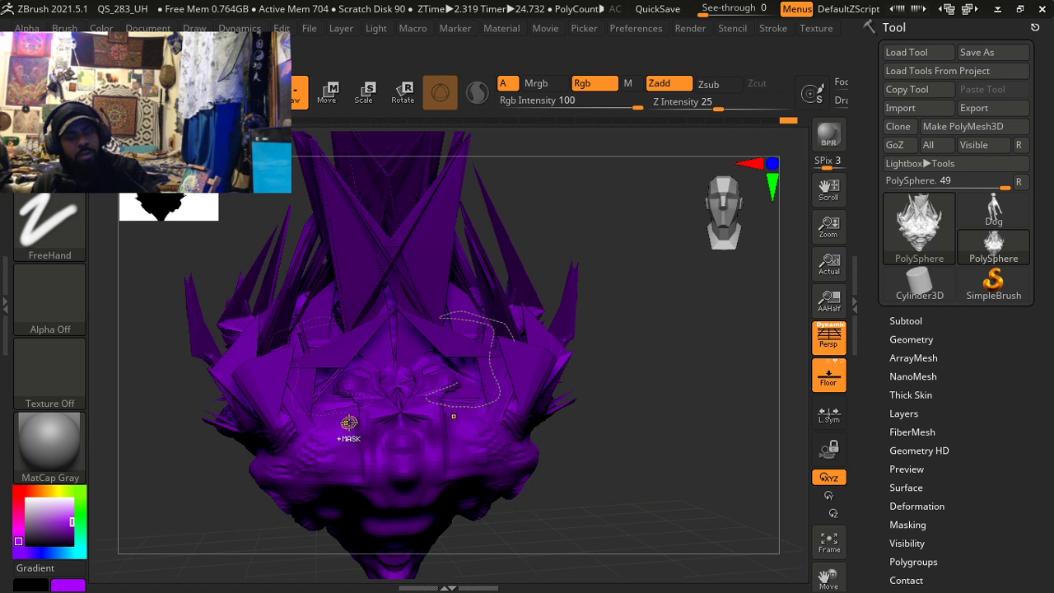
# Step: Choose the CurveLathe brush and try to draw curves across the forehead and brow
pyautogui.press('b')
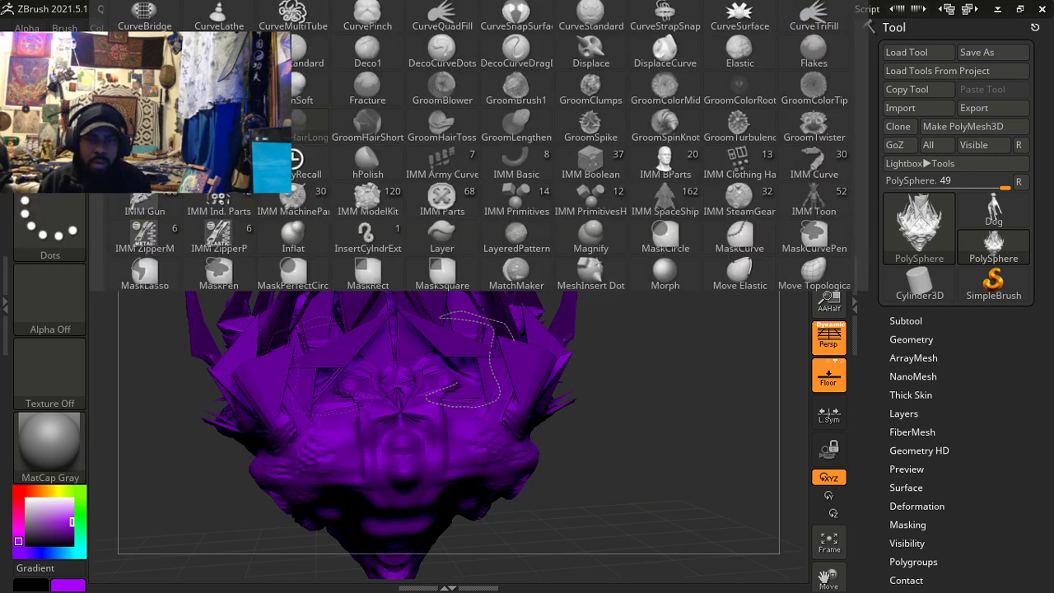
pyautogui.click(221, 22)
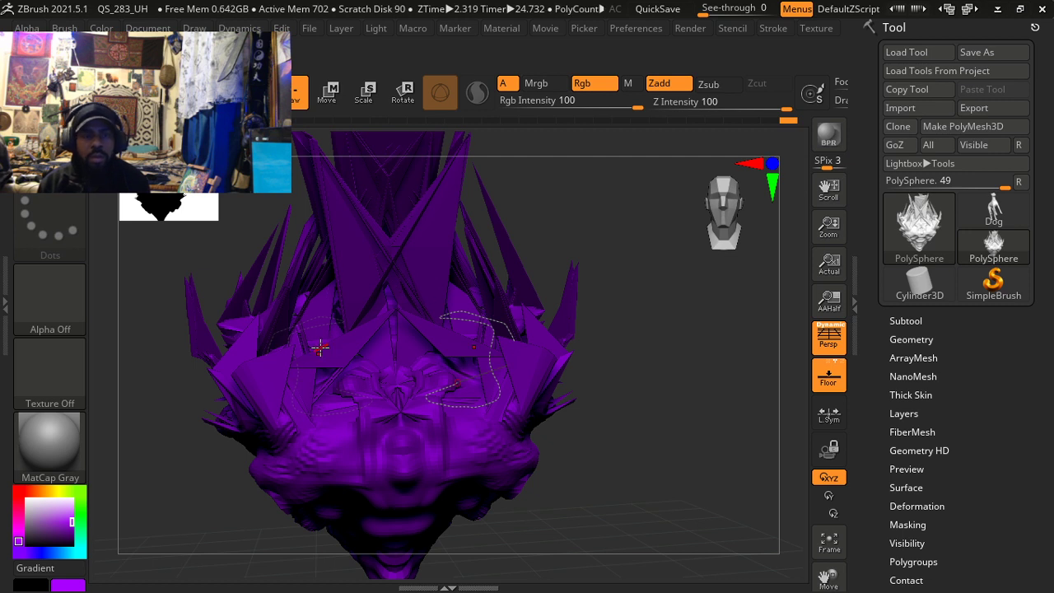
pyautogui.moveTo(342, 446); pyautogui.dragTo(354, 409)
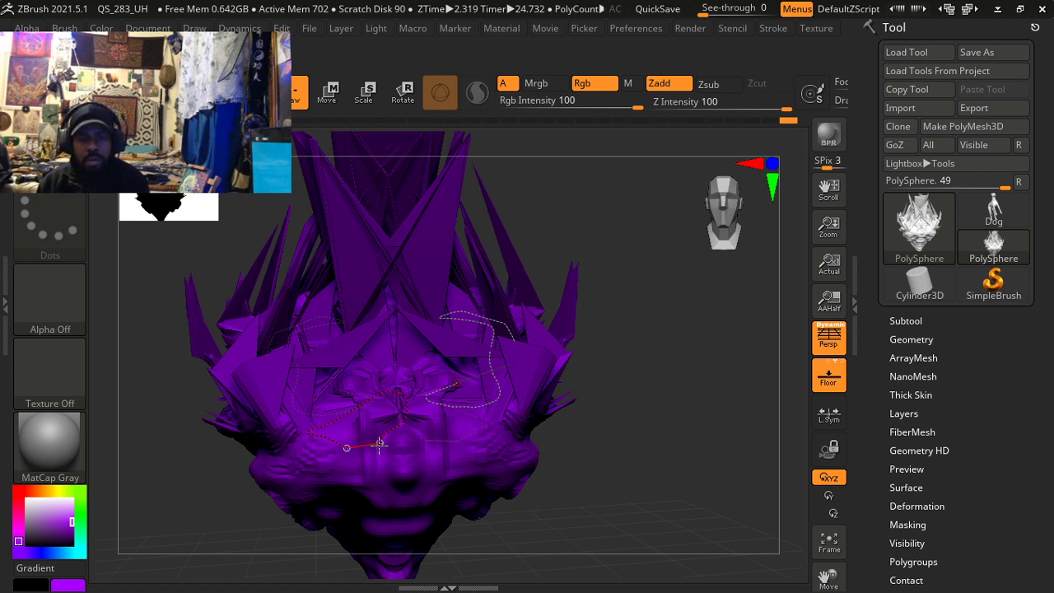
pyautogui.click(440, 440)
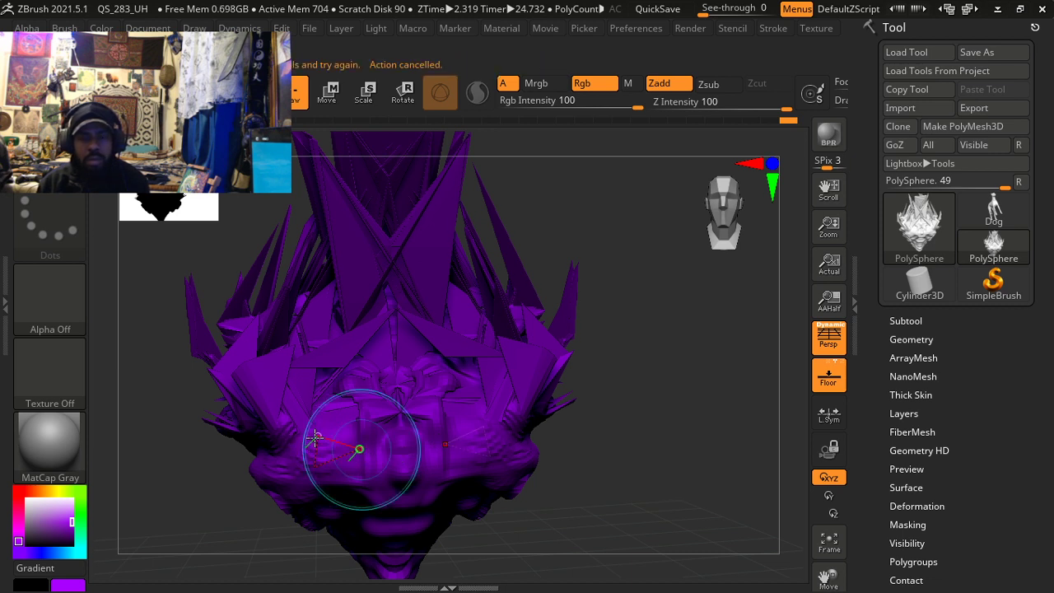
pyautogui.moveTo(317, 436)
pyautogui.mouseDown()
pyautogui.moveTo(371, 451)
pyautogui.moveTo(348, 443)
pyautogui.moveTo(350, 416)
pyautogui.moveTo(459, 436)
pyautogui.moveTo(369, 475)
pyautogui.mouseUp()
pyautogui.moveTo(489, 387)
pyautogui.mouseDown()
pyautogui.moveTo(344, 325)
pyautogui.moveTo(436, 407)
pyautogui.mouseUp()
pyautogui.click(355, 411)
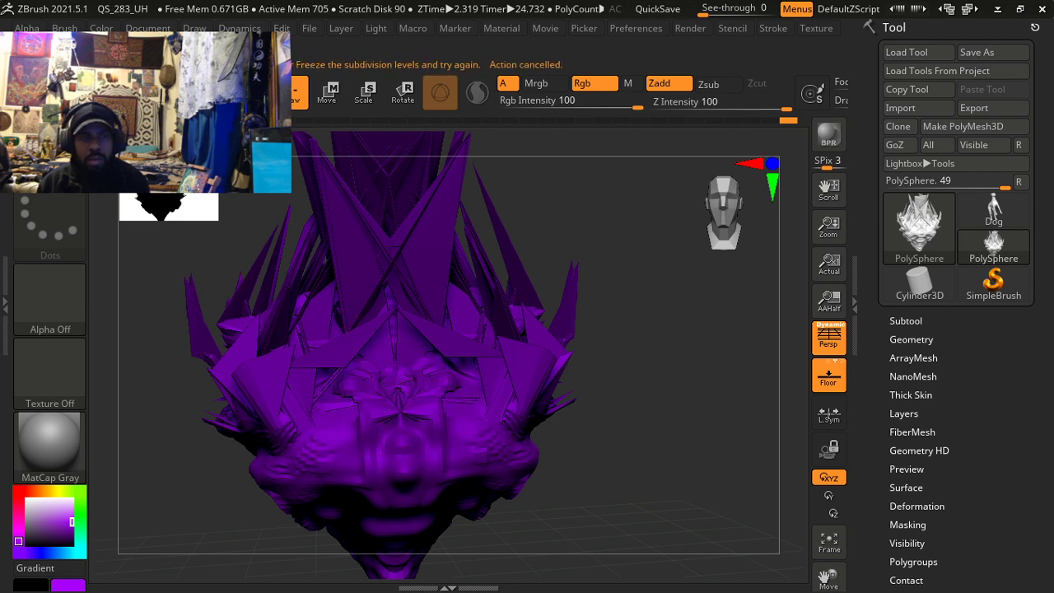
# Step: Choose the GroomSpinKnot brush and pull twisted spikes across the forehead and the side of the brow
pyautogui.press('b')
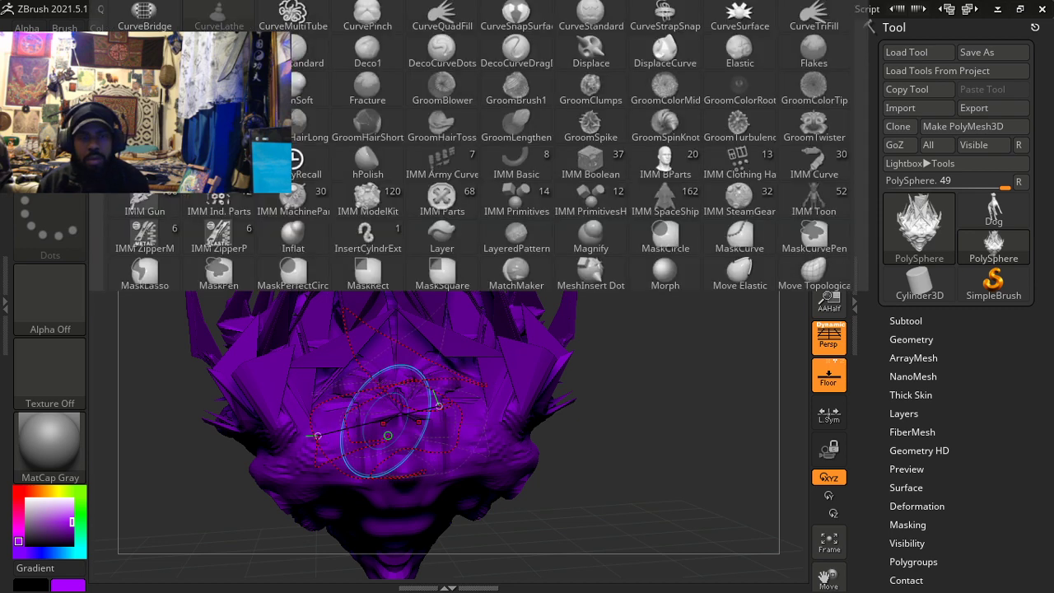
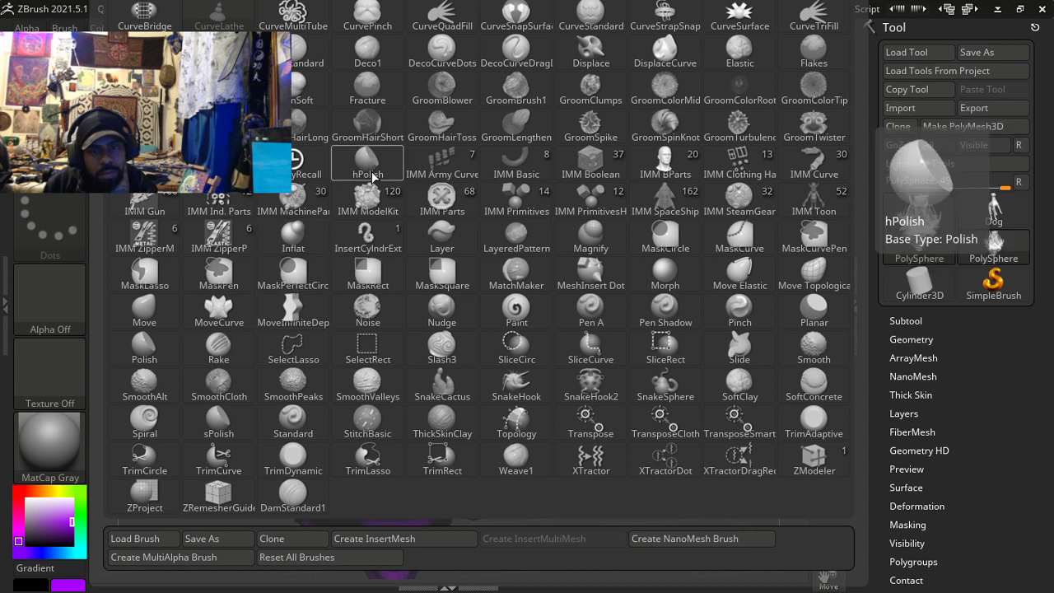
pyautogui.click(668, 117)
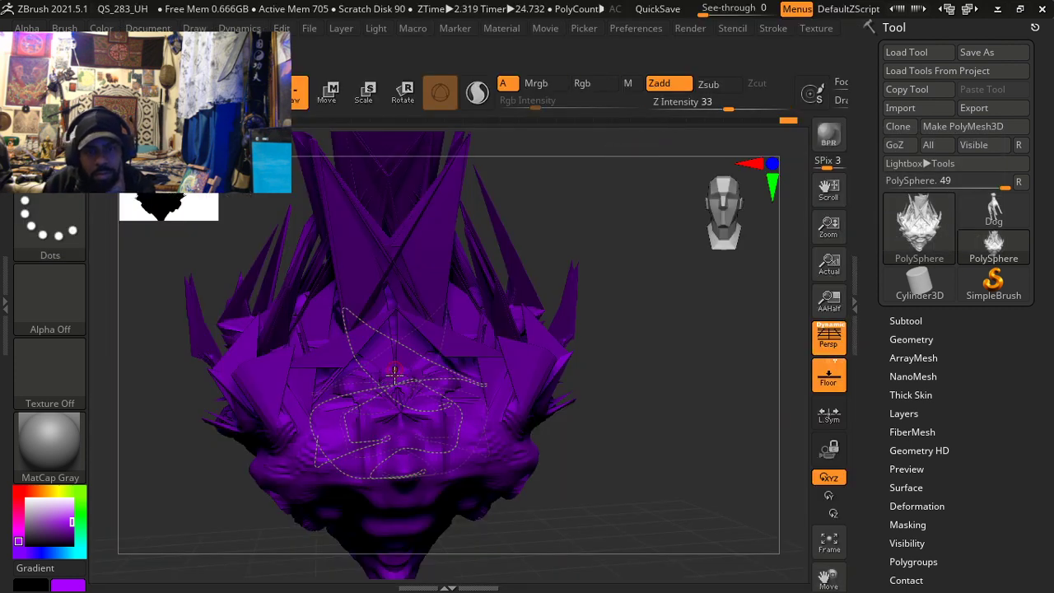
pyautogui.moveTo(395, 374)
pyautogui.mouseDown()
pyautogui.moveTo(310, 423)
pyautogui.moveTo(336, 442)
pyautogui.moveTo(453, 412)
pyautogui.moveTo(392, 423)
pyautogui.moveTo(308, 393)
pyautogui.moveTo(298, 335)
pyautogui.moveTo(437, 329)
pyautogui.mouseUp()
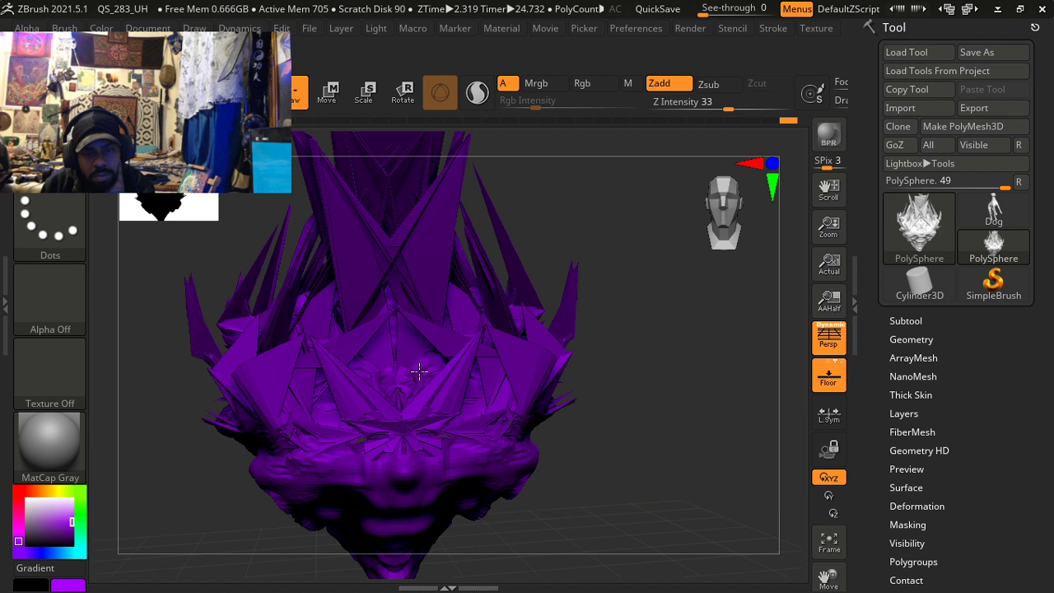
pyautogui.moveTo(419, 372)
pyautogui.mouseDown()
pyautogui.moveTo(337, 478)
pyautogui.moveTo(289, 423)
pyautogui.moveTo(317, 391)
pyautogui.moveTo(343, 381)
pyautogui.moveTo(307, 468)
pyautogui.moveTo(289, 477)
pyautogui.mouseUp()
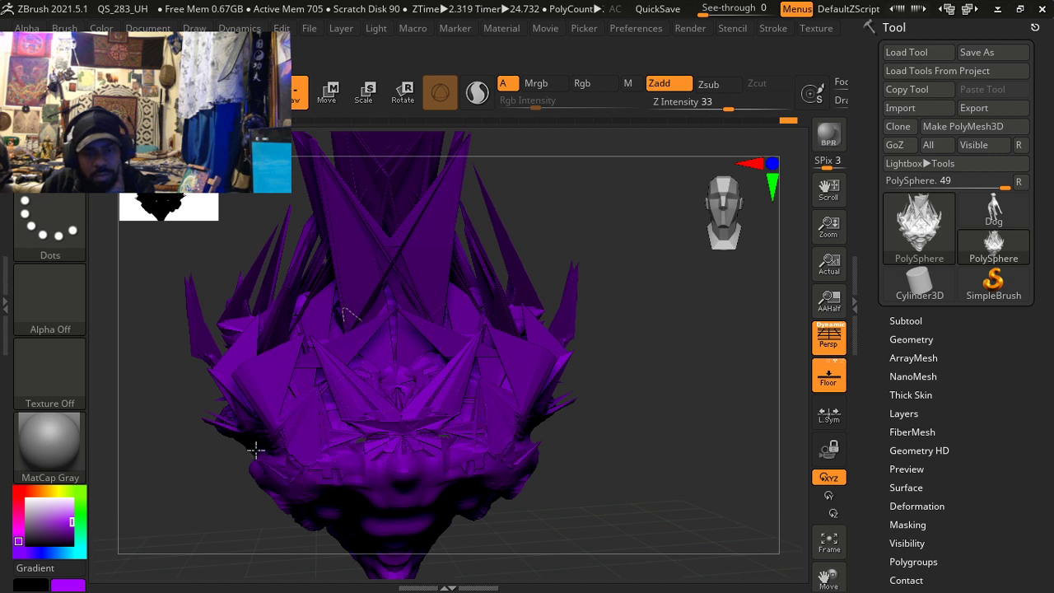
pyautogui.moveTo(284, 362); pyautogui.dragTo(252, 481, button='right')
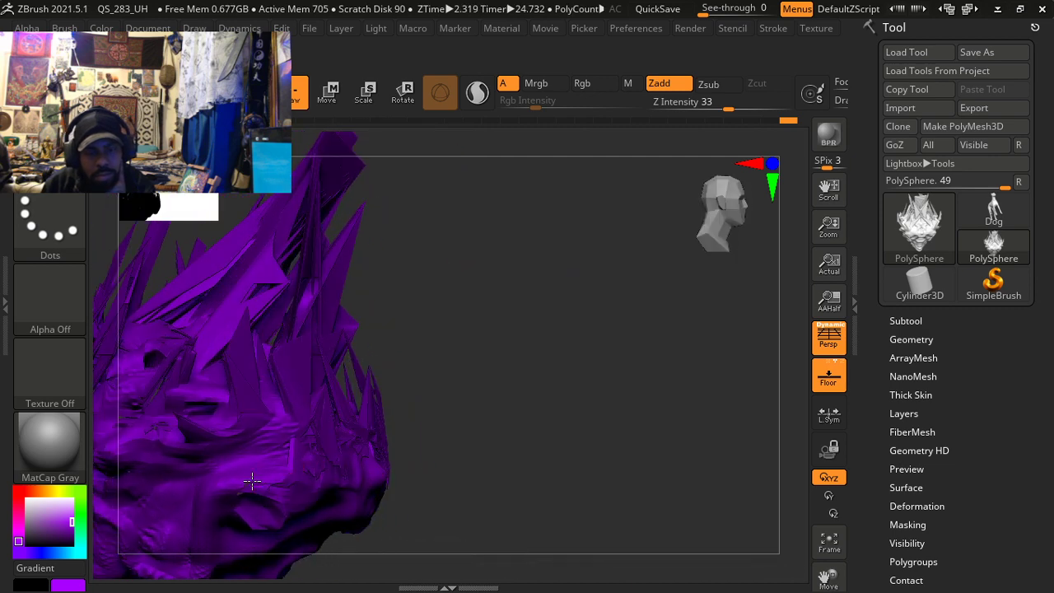
# Step: Pull more twisted spikes from the temple and the side of the skull with the GroomSpinKnot brush
pyautogui.moveTo(210, 441)
pyautogui.mouseDown()
pyautogui.moveTo(243, 446)
pyautogui.moveTo(291, 412)
pyautogui.mouseUp()
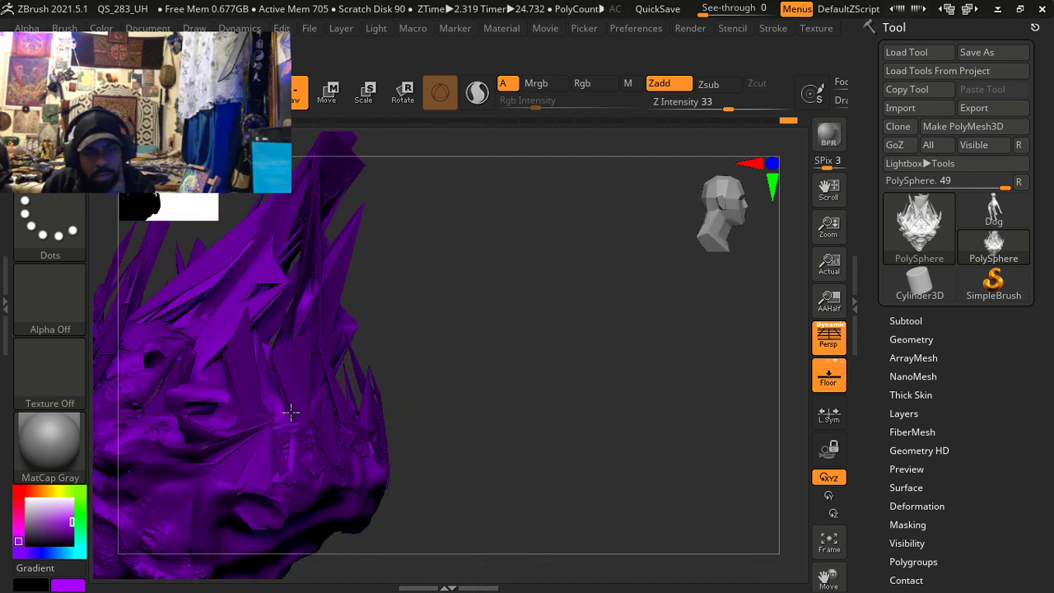
pyautogui.moveTo(293, 405); pyautogui.dragTo(337, 409, button='right')
pyautogui.moveTo(257, 397)
pyautogui.keyDown('ctrl'); pyautogui.mouseDown(button='right')
pyautogui.moveTo(296, 357)
pyautogui.moveTo(225, 390)
pyautogui.moveTo(417, 363)
pyautogui.moveTo(482, 327)
pyautogui.moveTo(531, 253)
pyautogui.moveTo(458, 371)
pyautogui.moveTo(501, 285)
pyautogui.moveTo(424, 294)
pyautogui.mouseUp(button='right'); pyautogui.keyUp('ctrl')
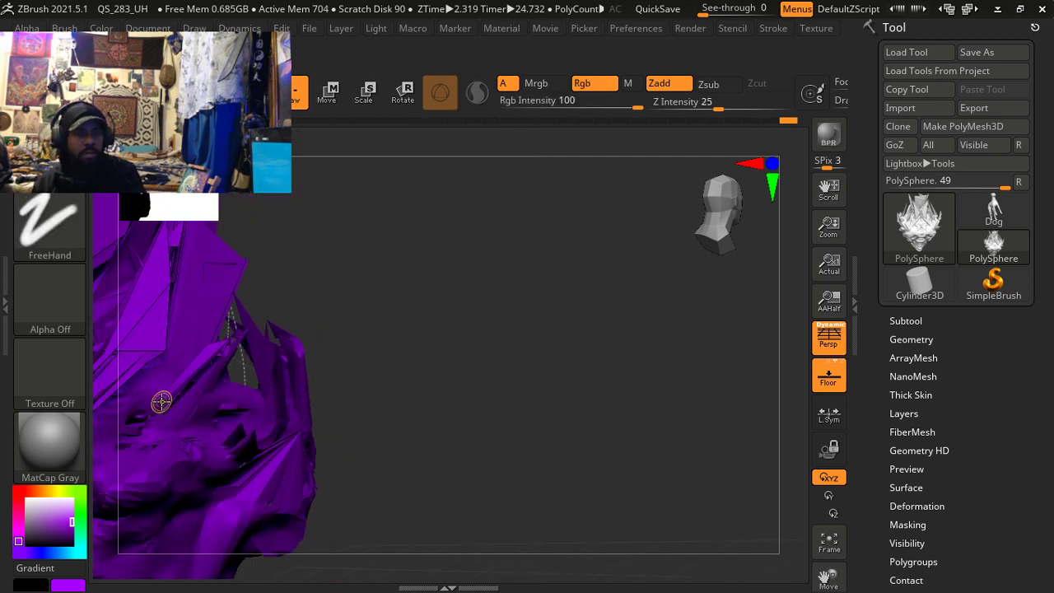
pyautogui.moveTo(159, 402)
pyautogui.mouseDown(button='right')
pyautogui.moveTo(496, 289)
pyautogui.moveTo(573, 242)
pyautogui.moveTo(565, 249)
pyautogui.moveTo(597, 245)
pyautogui.moveTo(447, 320)
pyautogui.moveTo(272, 378)
pyautogui.moveTo(466, 313)
pyautogui.moveTo(590, 238)
pyautogui.moveTo(581, 280)
pyautogui.mouseUp(button='right')
pyautogui.press('ctrl')
pyautogui.moveTo(568, 352)
pyautogui.keyDown('ctrl'); pyautogui.mouseDown(button='right')
pyautogui.moveTo(275, 384)
pyautogui.moveTo(417, 400)
pyautogui.moveTo(420, 376)
pyautogui.moveTo(407, 355)
pyautogui.moveTo(417, 350)
pyautogui.mouseUp(button='right'); pyautogui.keyUp('ctrl')
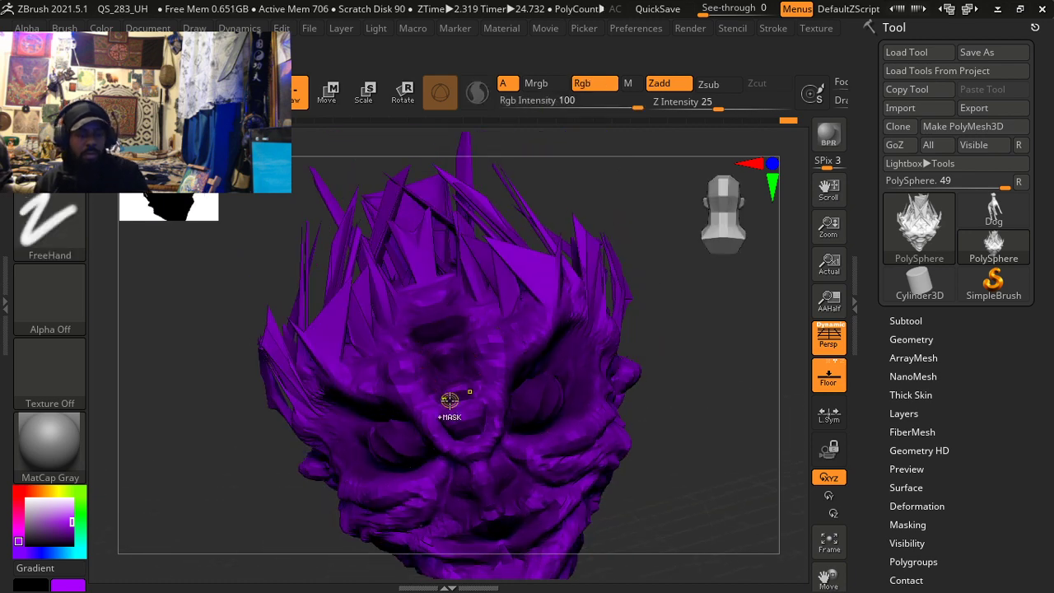
pyautogui.keyDown('ctrl'); pyautogui.moveTo(449, 400); pyautogui.dragTo(434, 331, button='right'); pyautogui.keyUp('ctrl')
pyautogui.moveTo(469, 368)
pyautogui.mouseDown(button='right')
pyautogui.moveTo(428, 400)
pyautogui.moveTo(375, 399)
pyautogui.moveTo(403, 406)
pyautogui.moveTo(414, 384)
pyautogui.moveTo(374, 396)
pyautogui.moveTo(392, 403)
pyautogui.mouseUp(button='right')
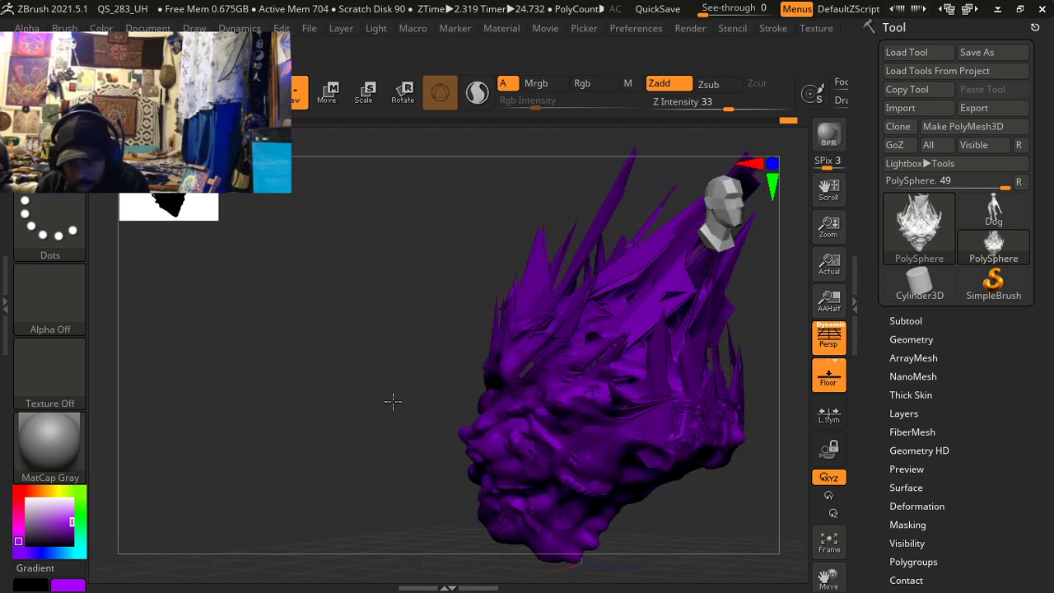
pyautogui.moveTo(575, 388); pyautogui.dragTo(603, 342)
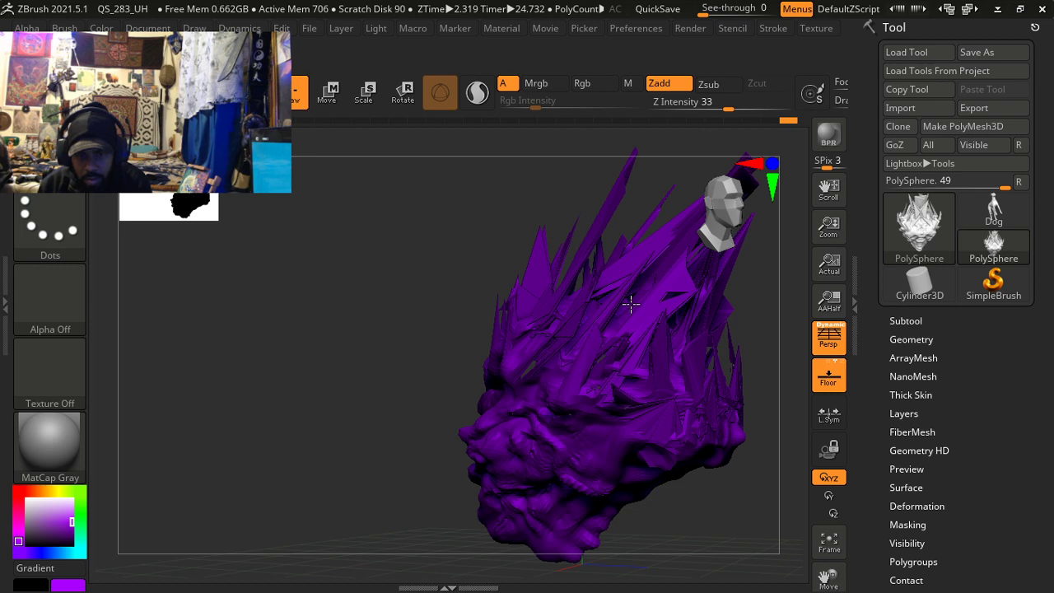
pyautogui.moveTo(668, 412); pyautogui.dragTo(681, 358)
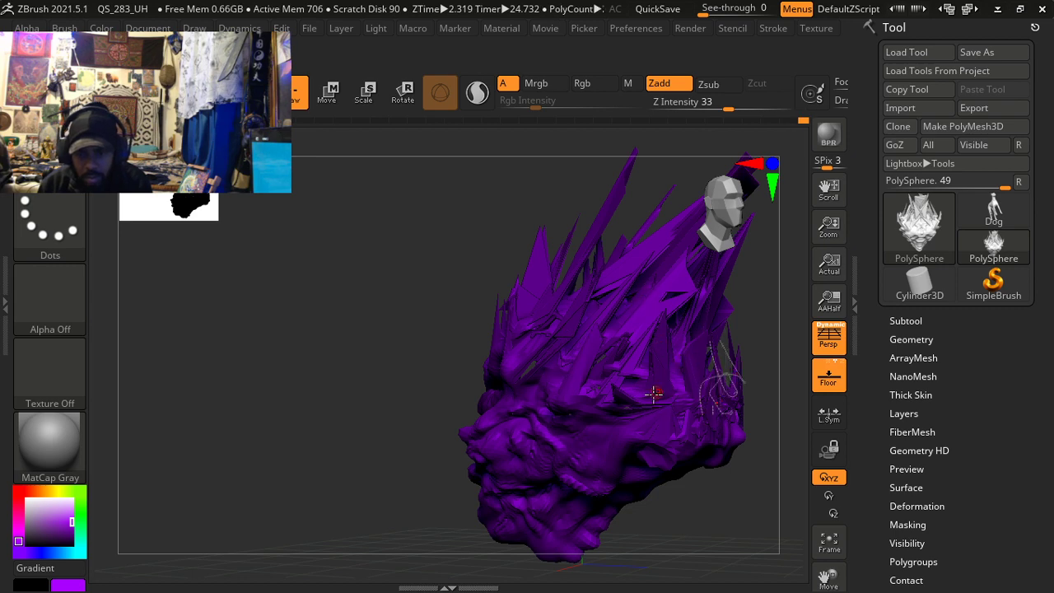
pyautogui.moveTo(653, 392)
pyautogui.mouseDown(button='right')
pyautogui.moveTo(592, 431)
pyautogui.moveTo(611, 430)
pyautogui.mouseUp(button='right')
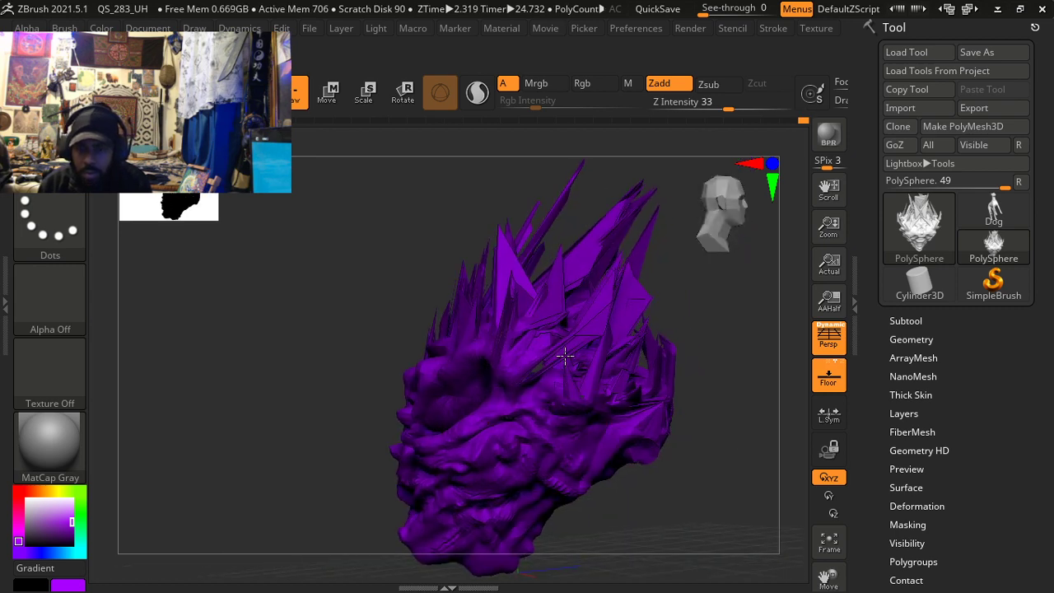
# Step: Choose the CurveSurface brush and try to draw curved surfaces over the side of the head, the face and the brow
pyautogui.press('b')
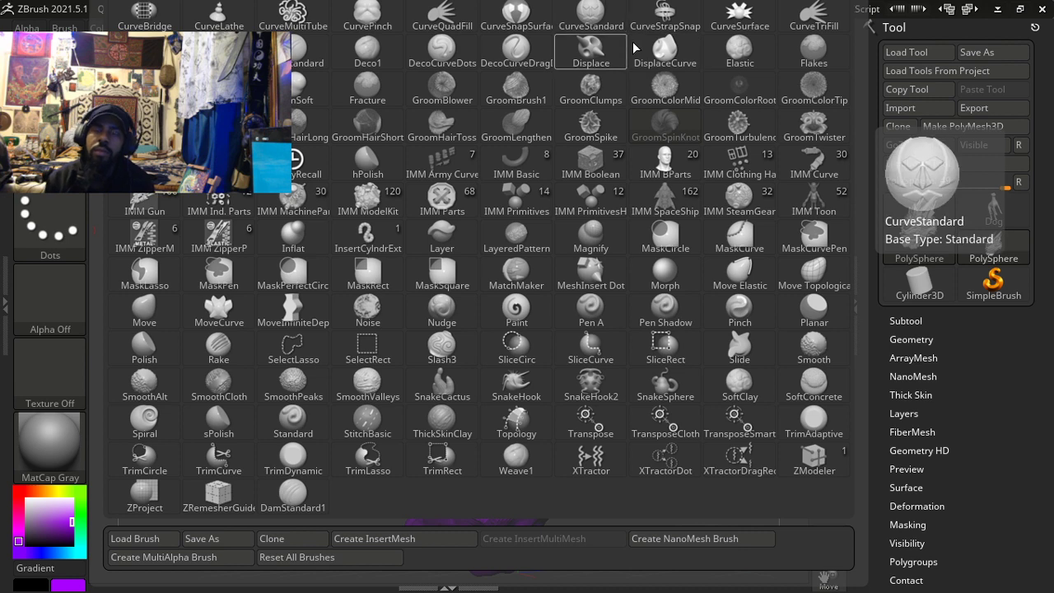
pyautogui.click(736, 17)
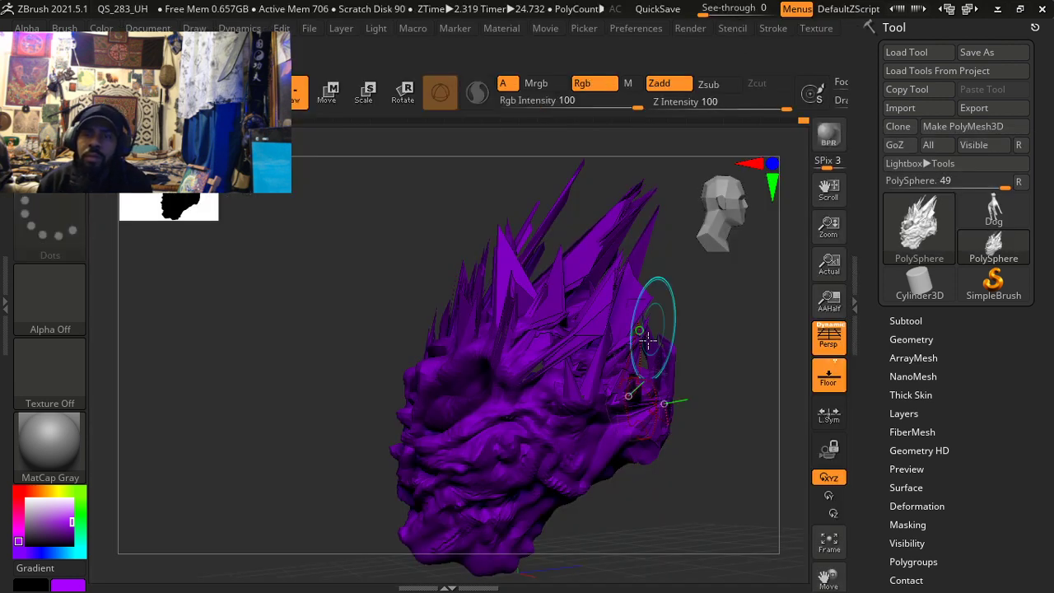
pyautogui.moveTo(521, 444); pyautogui.dragTo(518, 442, button='right')
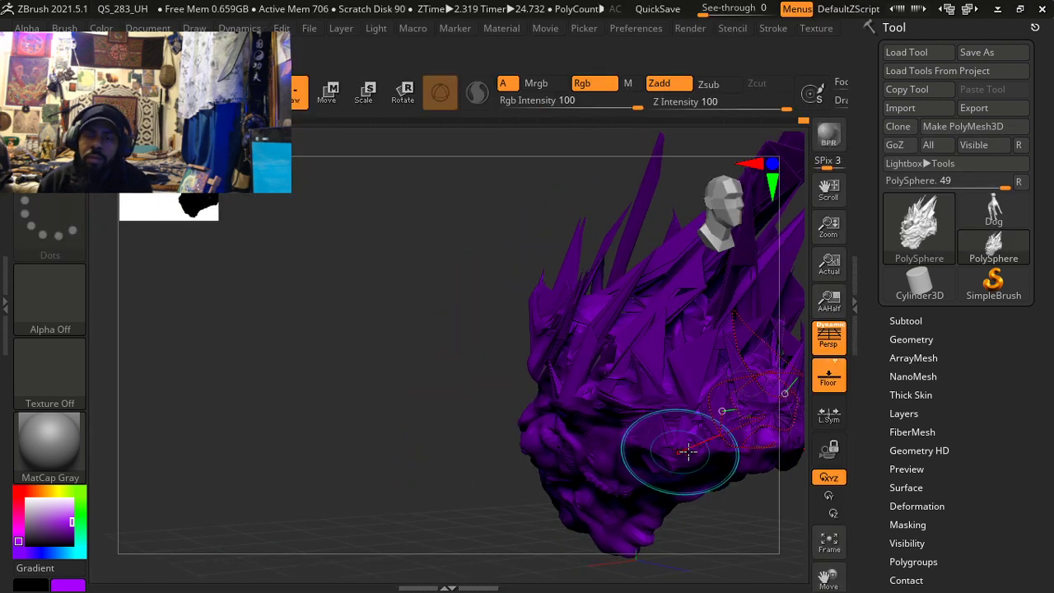
pyautogui.moveTo(687, 452); pyautogui.dragTo(650, 449, button='right')
pyautogui.moveTo(735, 421)
pyautogui.mouseDown(button='right')
pyautogui.moveTo(754, 409)
pyautogui.moveTo(748, 396)
pyautogui.moveTo(673, 400)
pyautogui.moveTo(524, 367)
pyautogui.mouseUp(button='right')
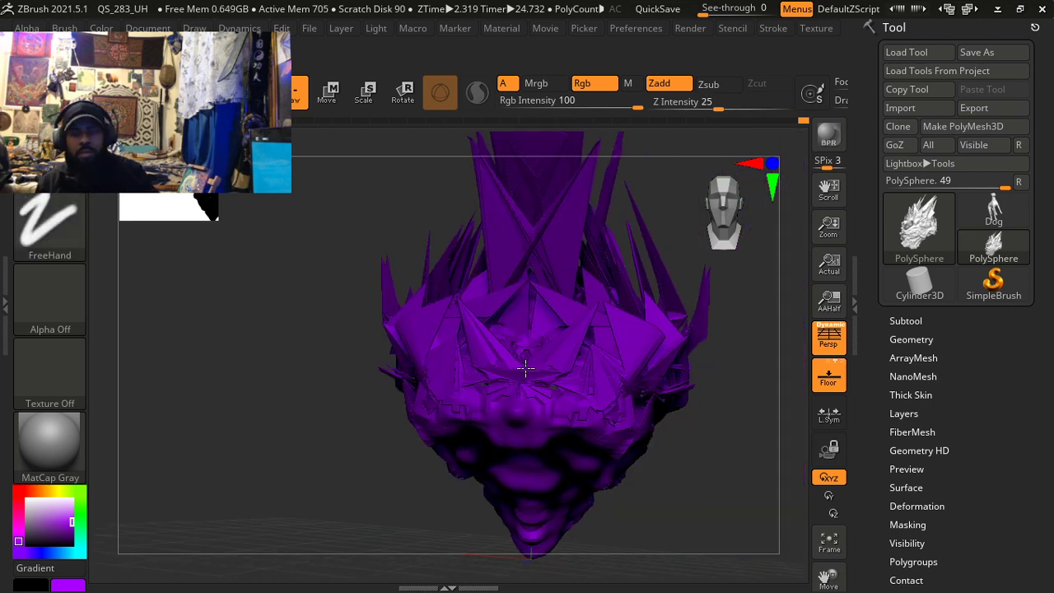
pyautogui.moveTo(529, 440)
pyautogui.mouseDown()
pyautogui.moveTo(483, 437)
pyautogui.moveTo(527, 459)
pyautogui.mouseUp()
pyautogui.click(577, 397)
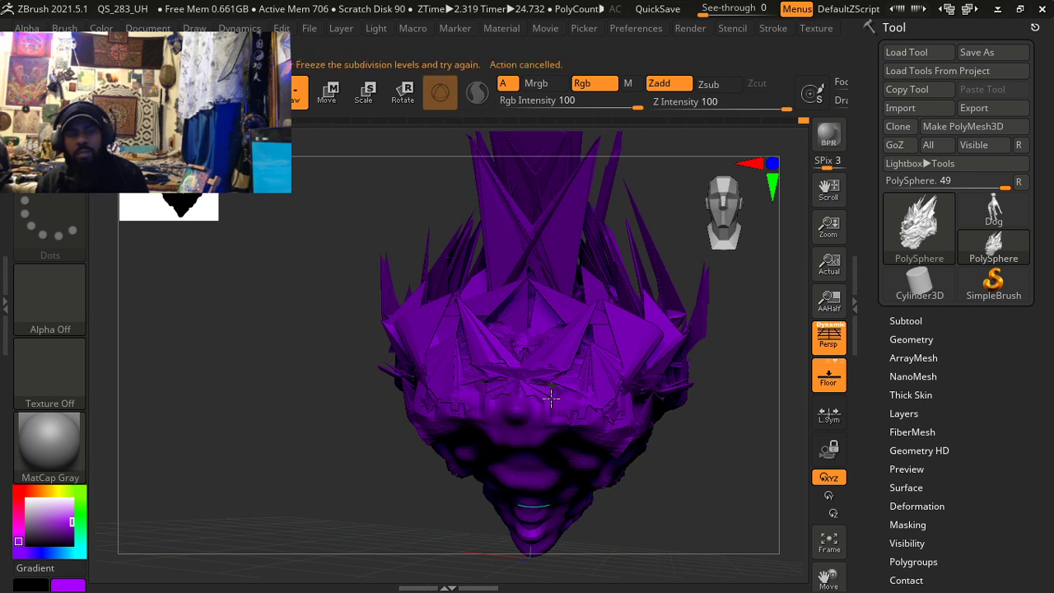
pyautogui.moveTo(541, 401)
pyautogui.mouseDown(button='right')
pyautogui.moveTo(529, 388)
pyautogui.moveTo(541, 385)
pyautogui.mouseUp(button='right')
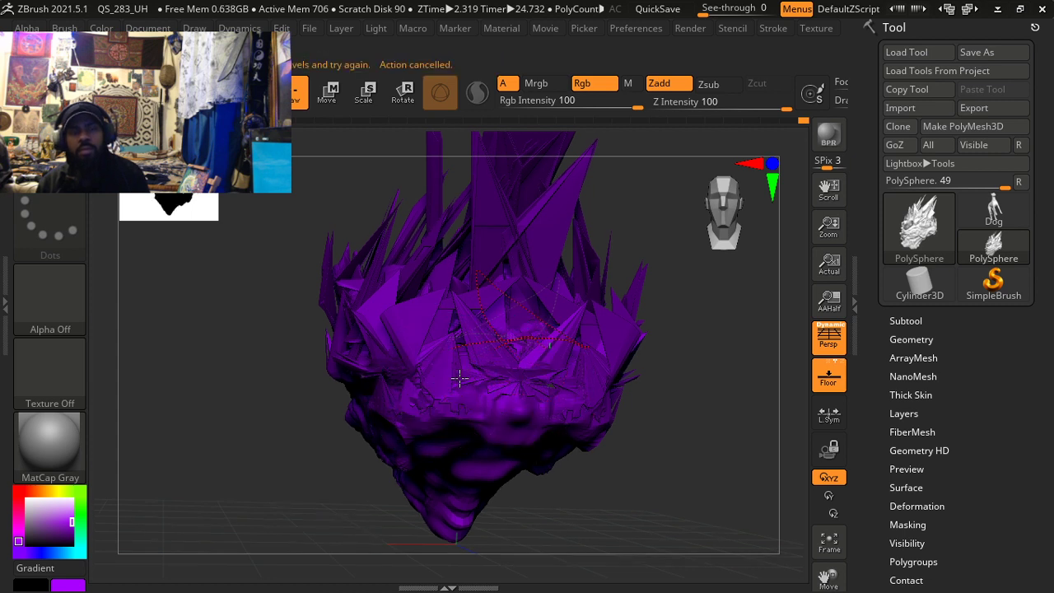
pyautogui.moveTo(515, 308); pyautogui.dragTo(511, 310, button='right')
pyautogui.rightClick(509, 301)
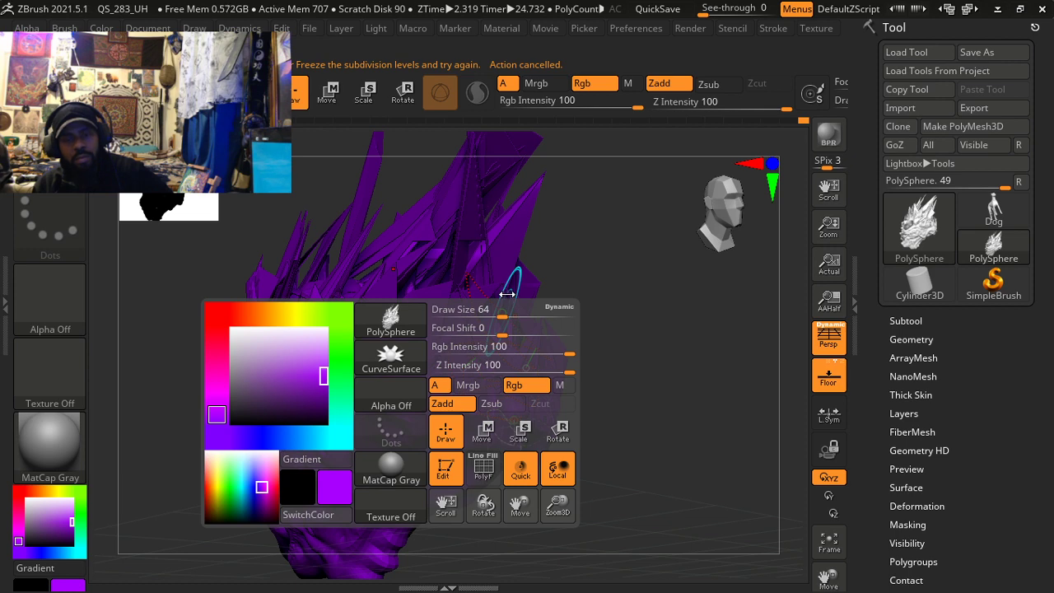
pyautogui.moveTo(486, 294)
pyautogui.mouseDown(button='right')
pyautogui.moveTo(503, 331)
pyautogui.moveTo(597, 282)
pyautogui.moveTo(584, 288)
pyautogui.mouseUp(button='right')
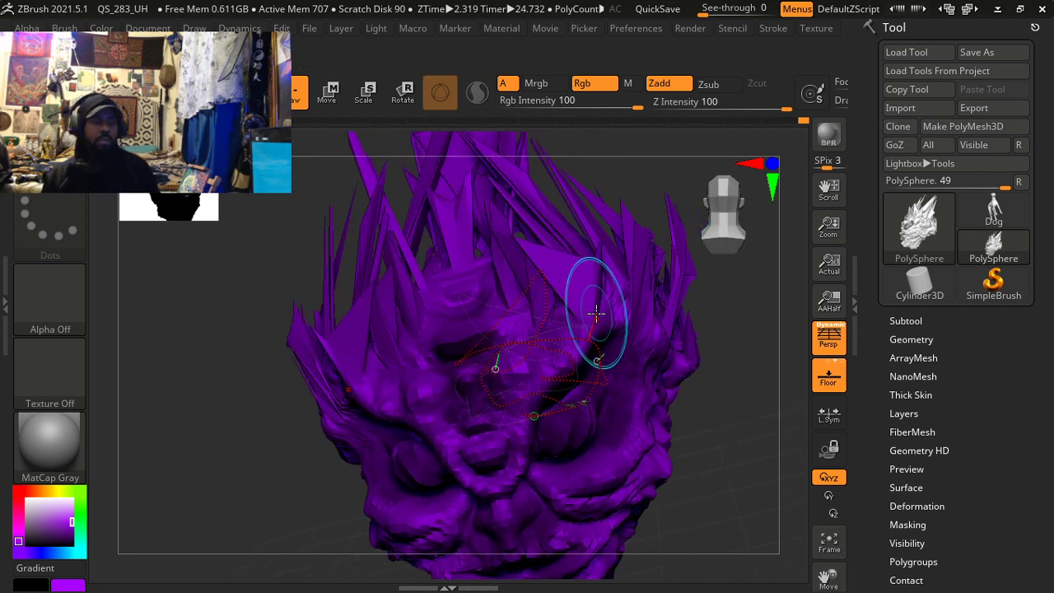
pyautogui.moveTo(539, 341)
pyautogui.keyDown('ctrl'); pyautogui.mouseDown(button='right')
pyautogui.moveTo(529, 279)
pyautogui.moveTo(557, 322)
pyautogui.moveTo(605, 309)
pyautogui.moveTo(618, 316)
pyautogui.moveTo(607, 330)
pyautogui.moveTo(605, 313)
pyautogui.mouseUp(button='right'); pyautogui.keyUp('ctrl')
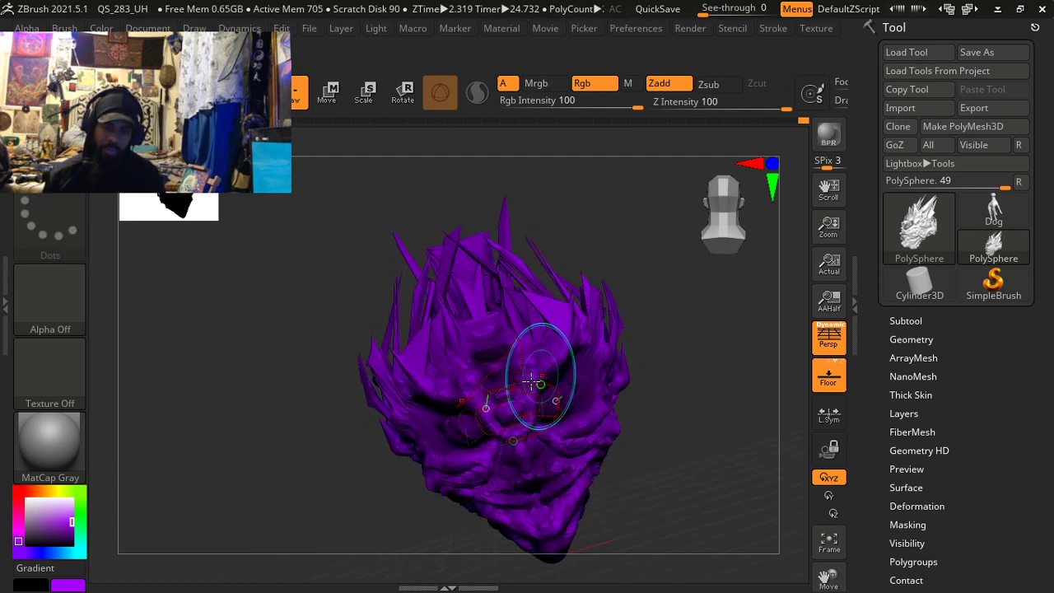
# Step: Switch to a Dots-stroke brush with Z Intensity 25 and work over the cheek and side of the face
pyautogui.press('b')
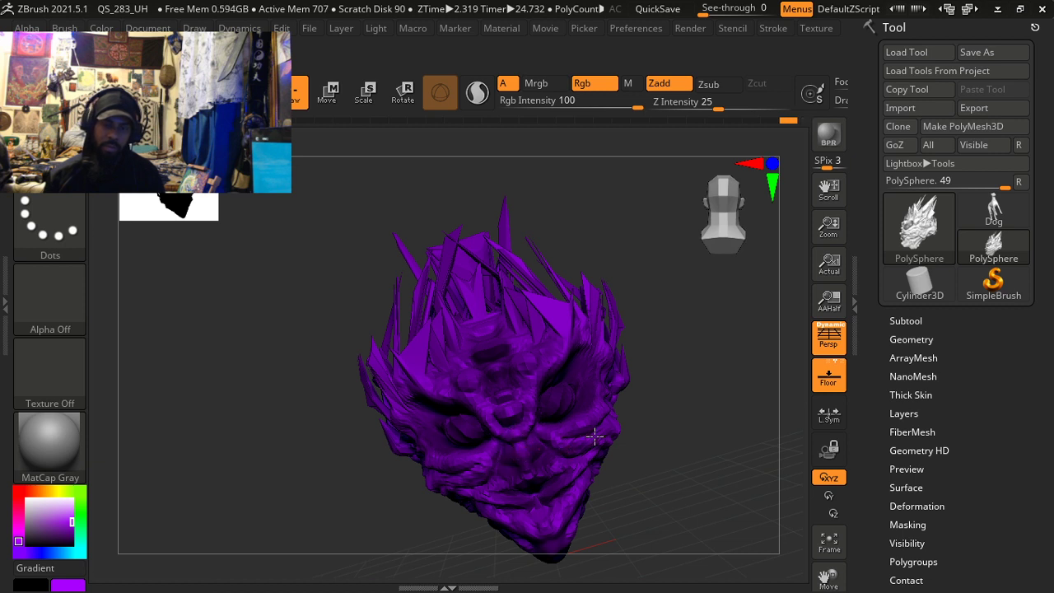
pyautogui.moveTo(557, 428)
pyautogui.mouseDown(button='right')
pyautogui.moveTo(537, 461)
pyautogui.moveTo(618, 423)
pyautogui.moveTo(571, 437)
pyautogui.moveTo(607, 424)
pyautogui.mouseUp(button='right')
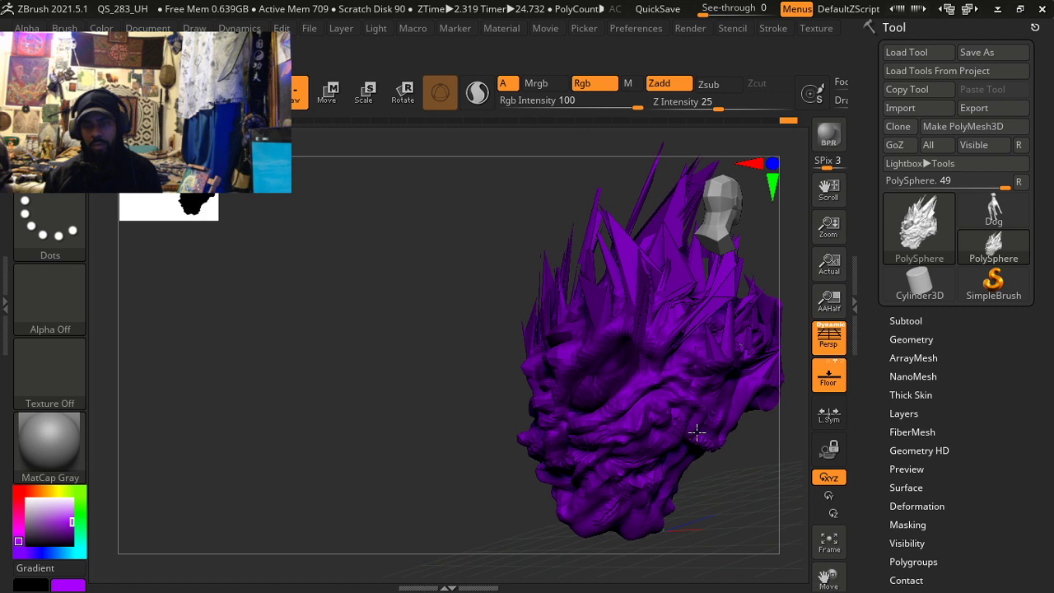
pyautogui.moveTo(622, 458)
pyautogui.mouseDown()
pyautogui.moveTo(679, 423)
pyautogui.moveTo(672, 431)
pyautogui.moveTo(661, 414)
pyautogui.moveTo(524, 358)
pyautogui.mouseUp()
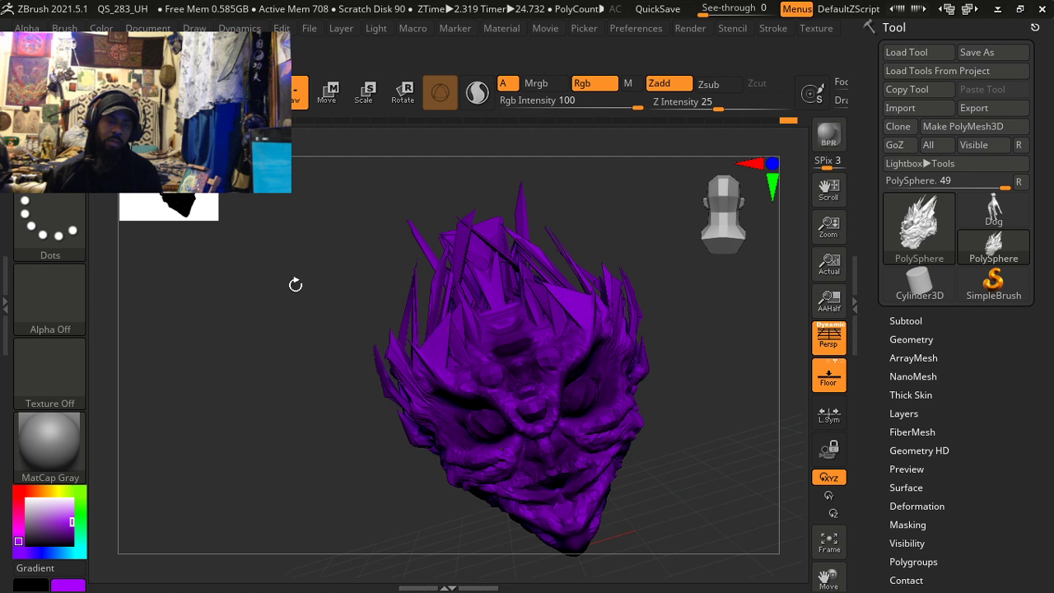
# Step: Change the secondary color to bright cyan
pyautogui.moveTo(55, 436)
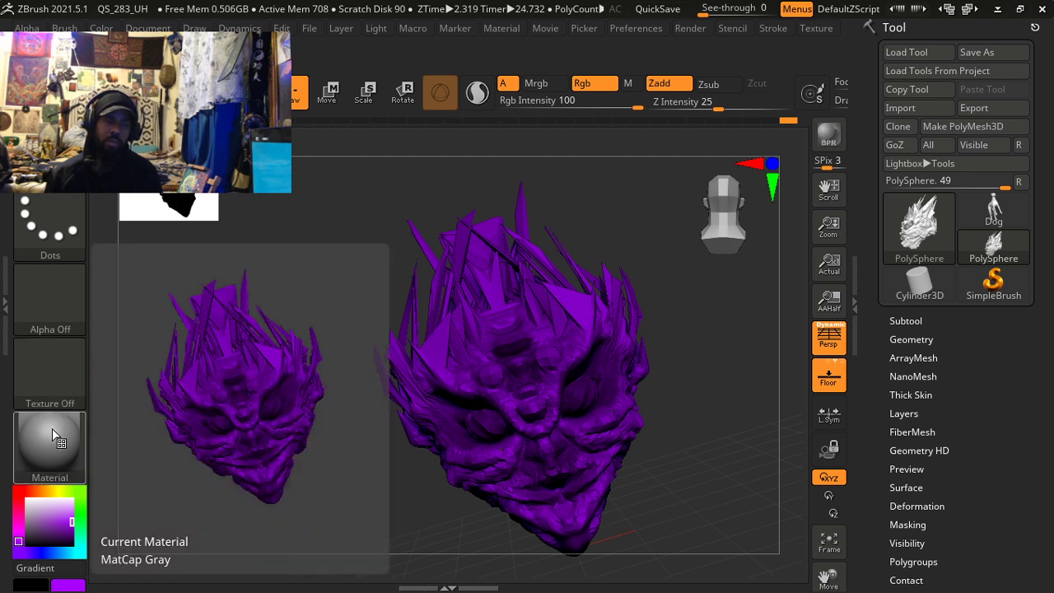
pyautogui.moveTo(38, 545)
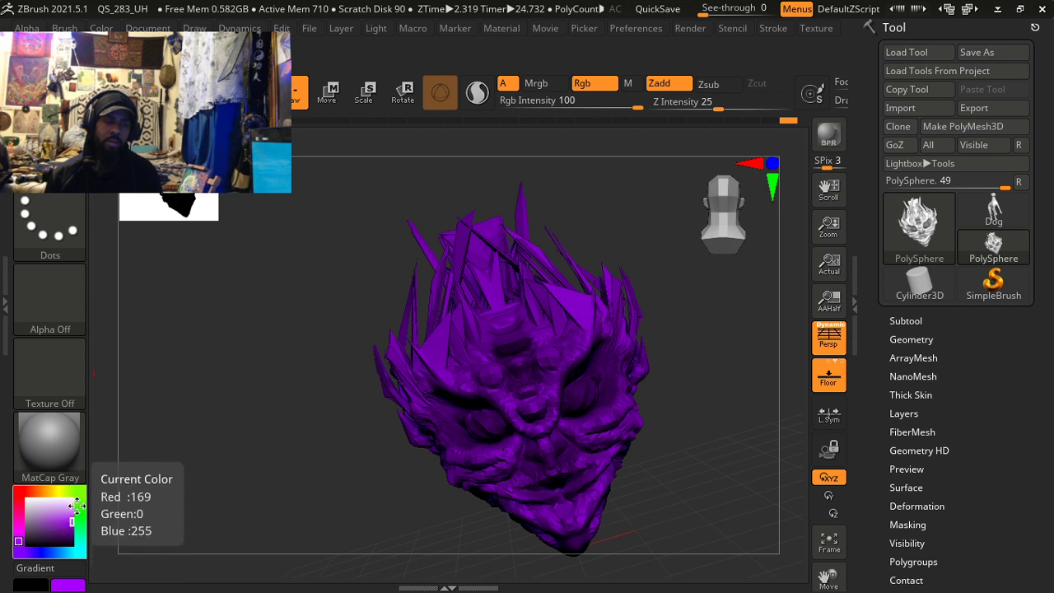
pyautogui.moveTo(34, 587)
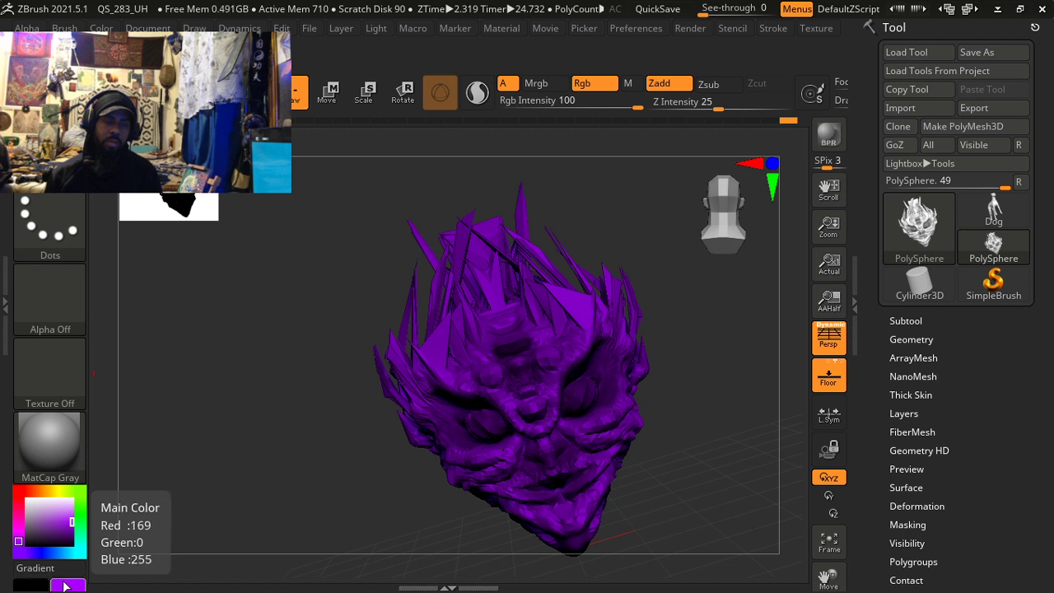
pyautogui.click(34, 586)
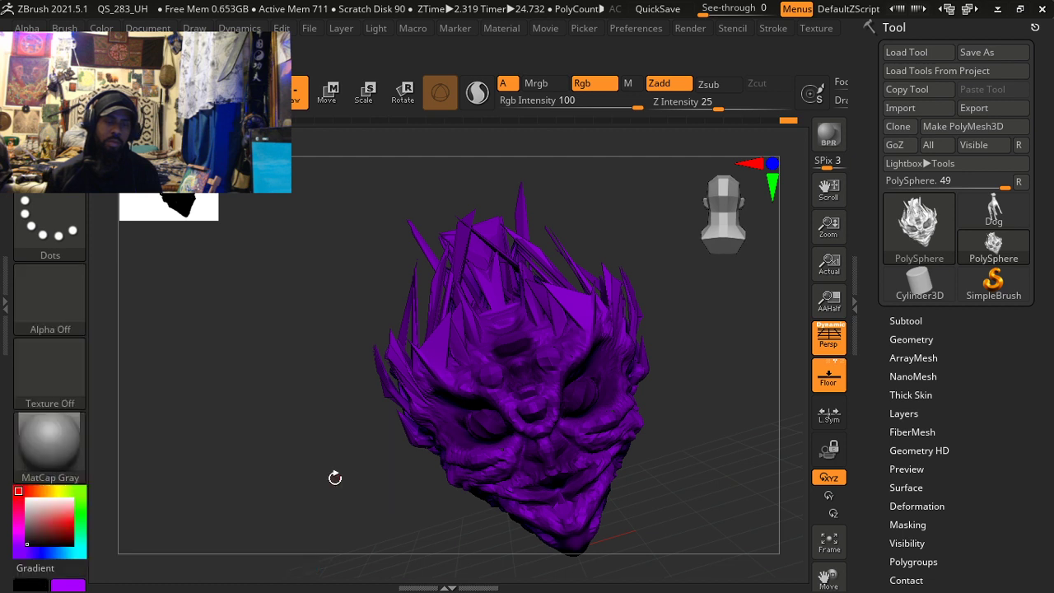
pyautogui.click(43, 583)
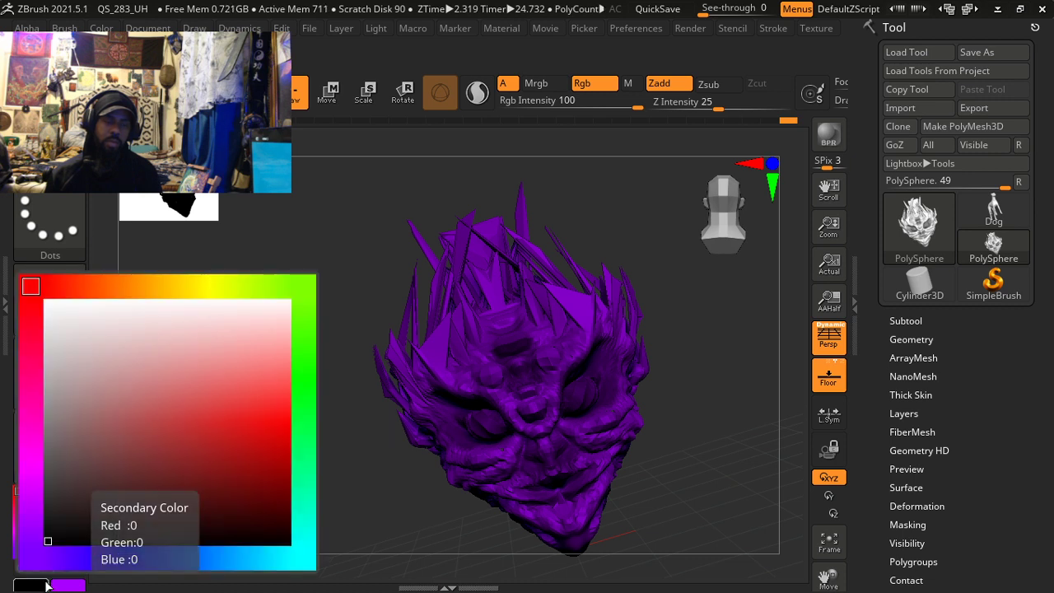
pyautogui.click(301, 523)
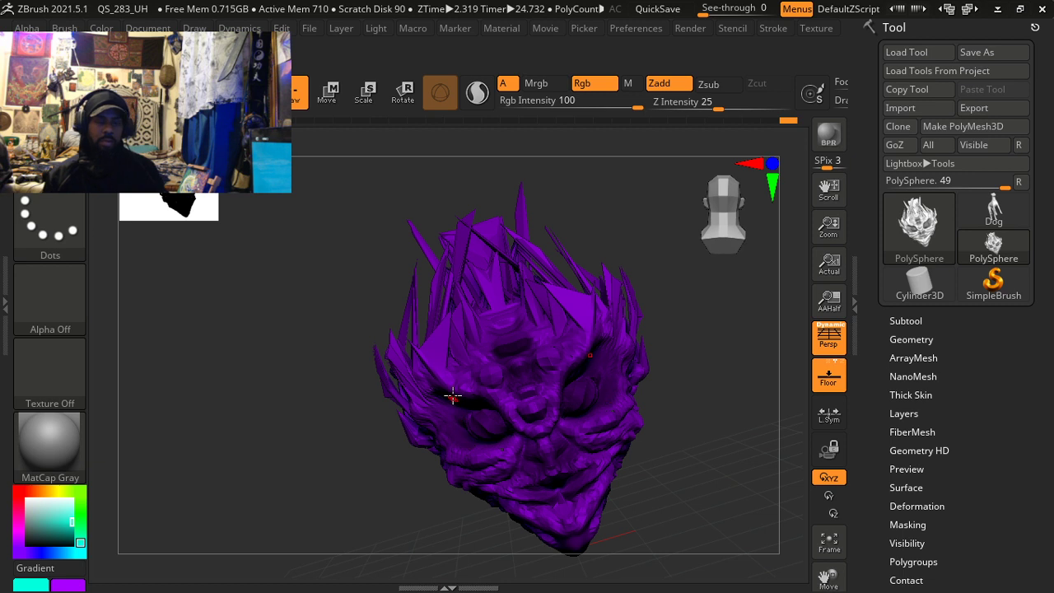
pyautogui.press('ctrl')
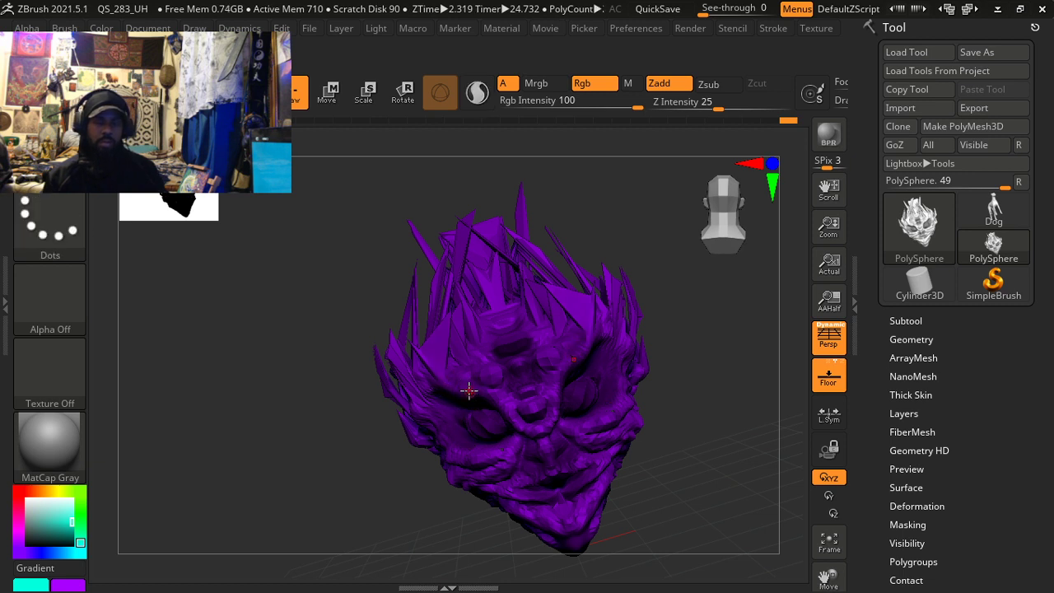
pyautogui.press('ctrl')
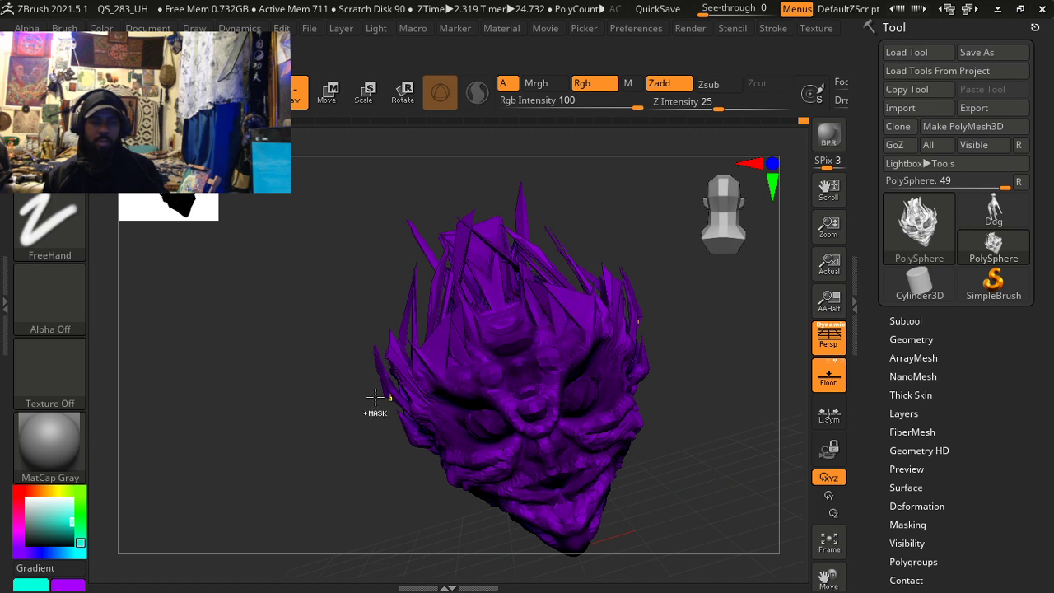
# Step: Adjust the secondary color to a paler tone and shift its hue to light green
pyautogui.moveTo(71, 589)
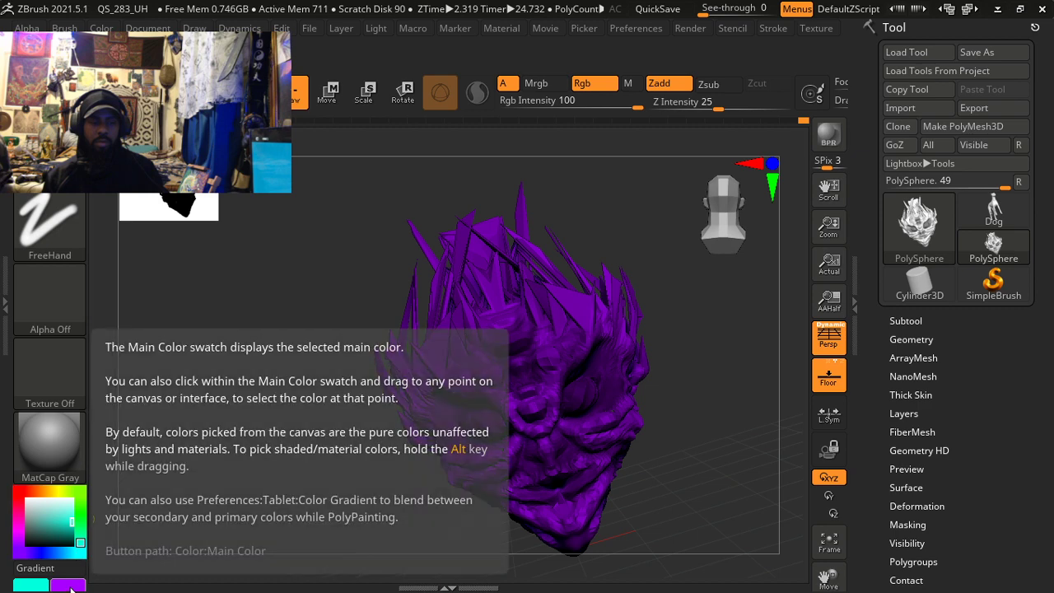
pyautogui.click(56, 523)
pyautogui.click(67, 517)
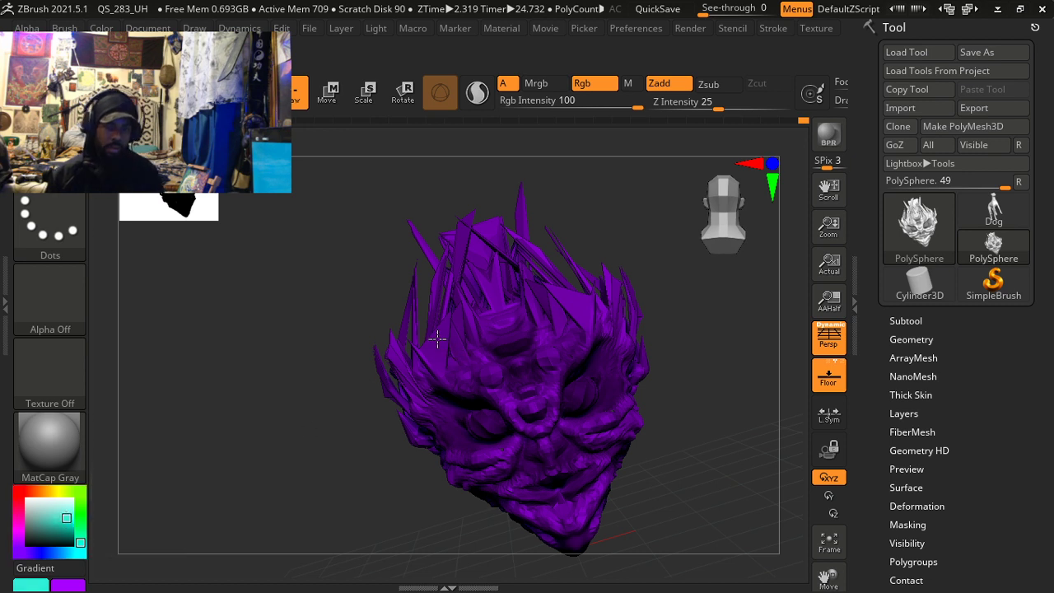
pyautogui.click(62, 513)
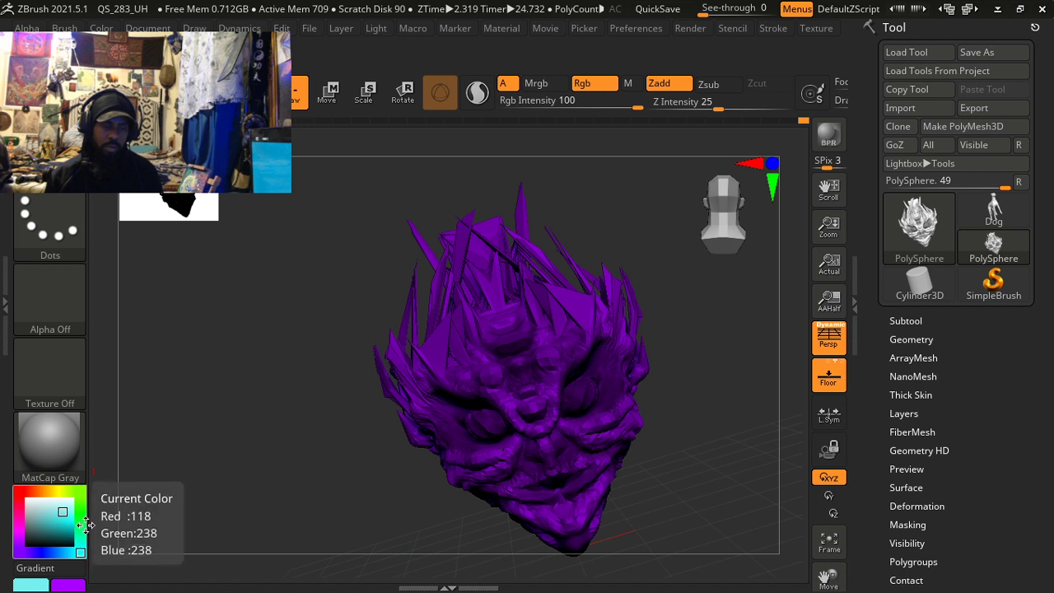
pyautogui.click(83, 522)
pyautogui.click(84, 516)
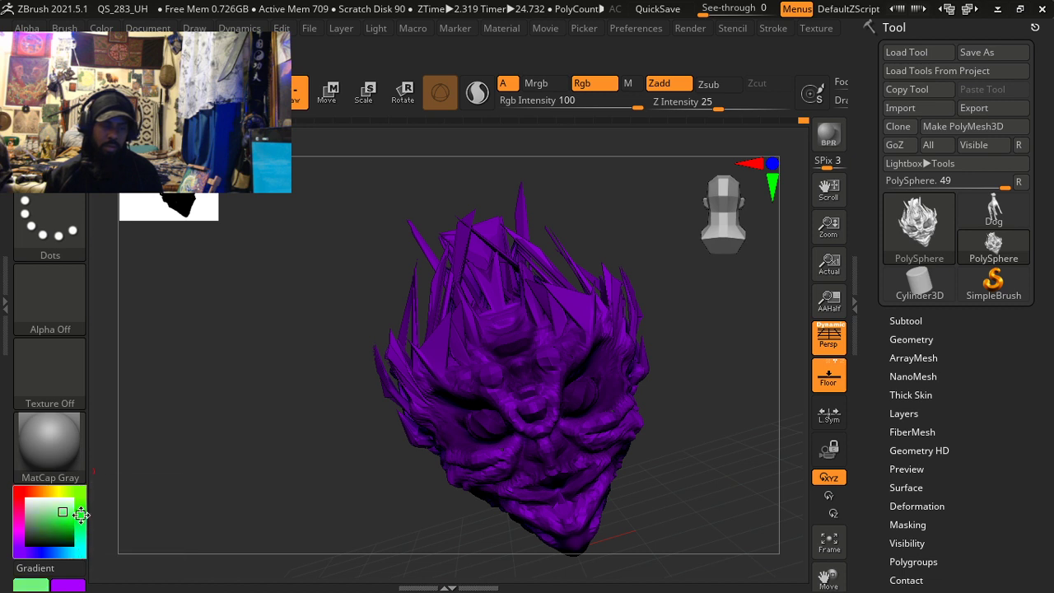
# Step: Set the main color to light green with red 160, green 254 and blue 118, recoloring the creature head
pyautogui.click(81, 585)
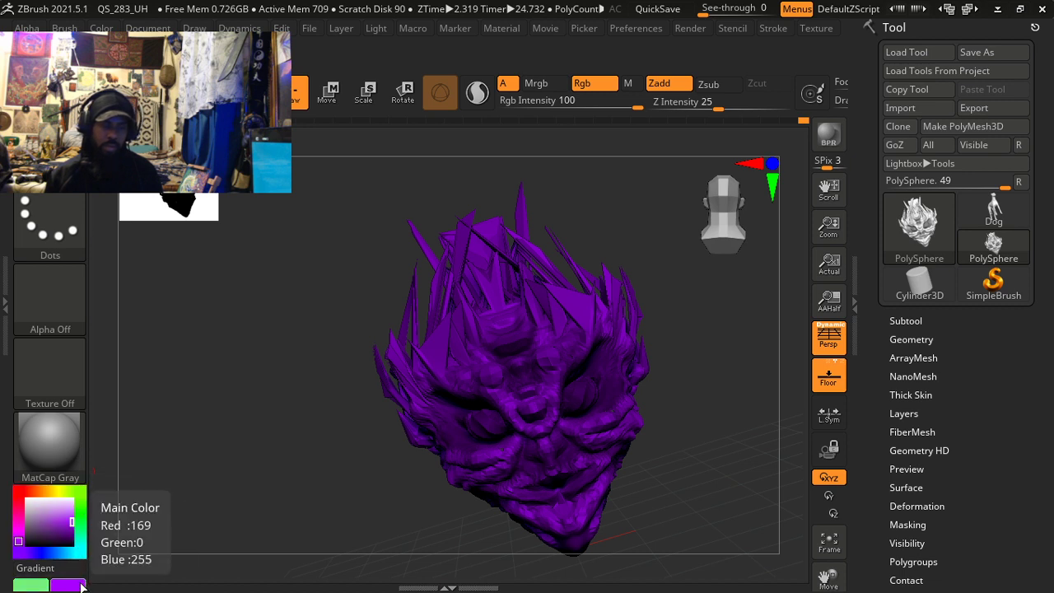
pyautogui.click(62, 531)
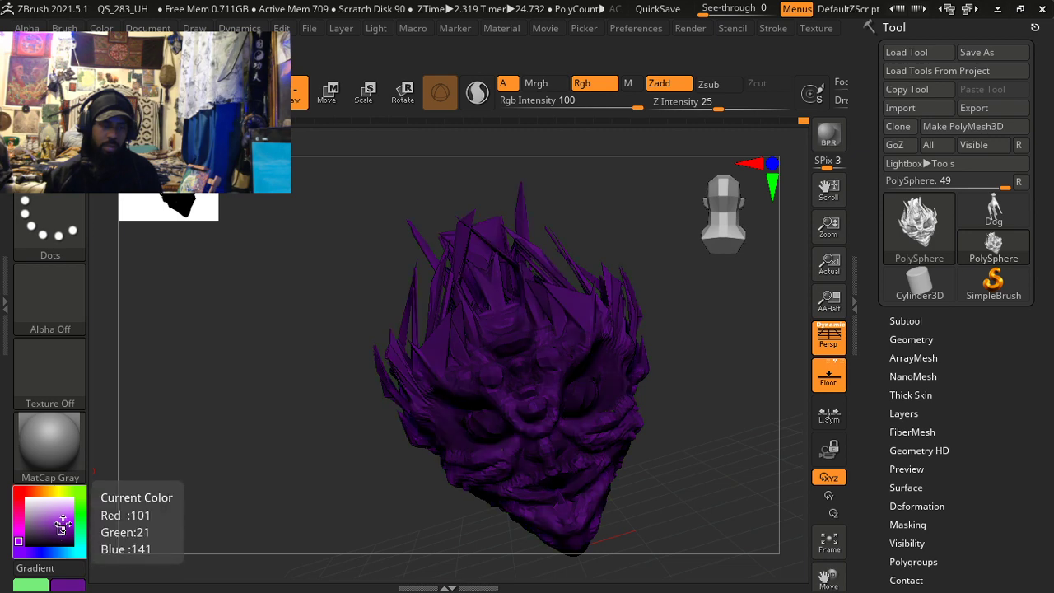
pyautogui.click(71, 511)
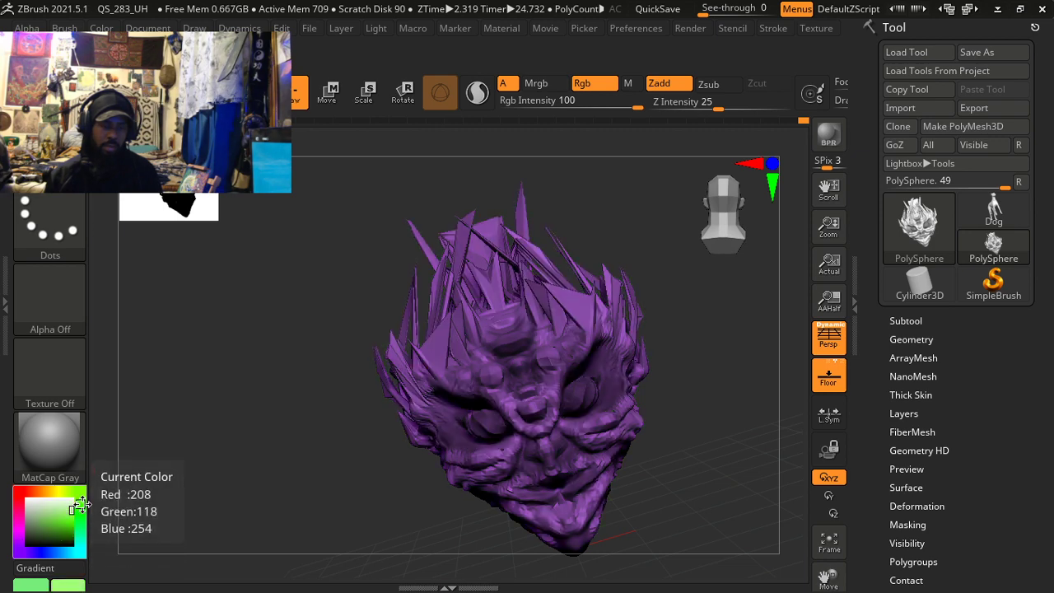
pyautogui.click(80, 505)
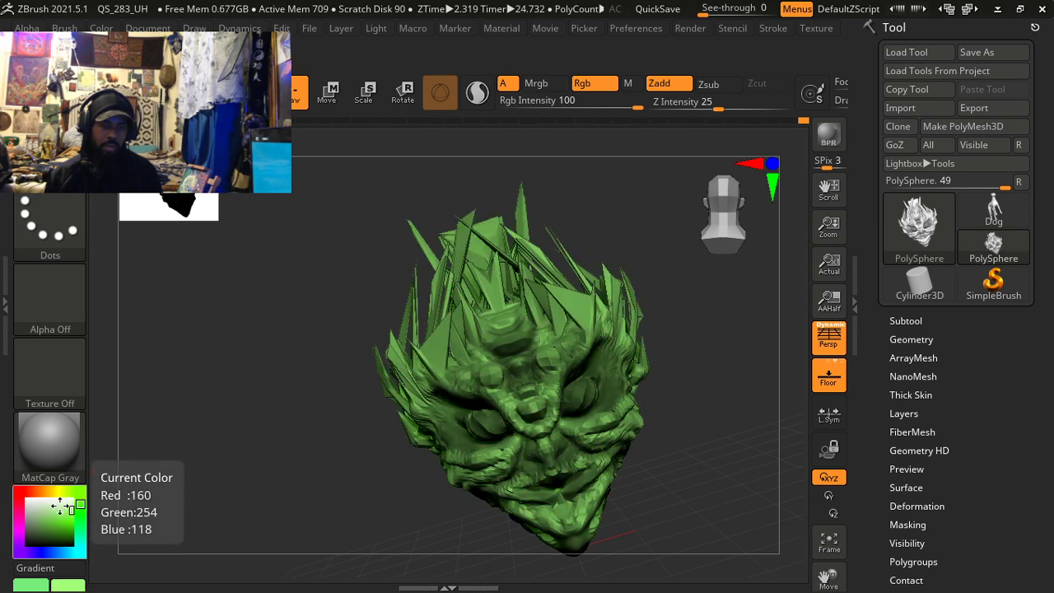
# Step: Shift the main color's hue to cyan to recolor the creature head
pyautogui.click(79, 545)
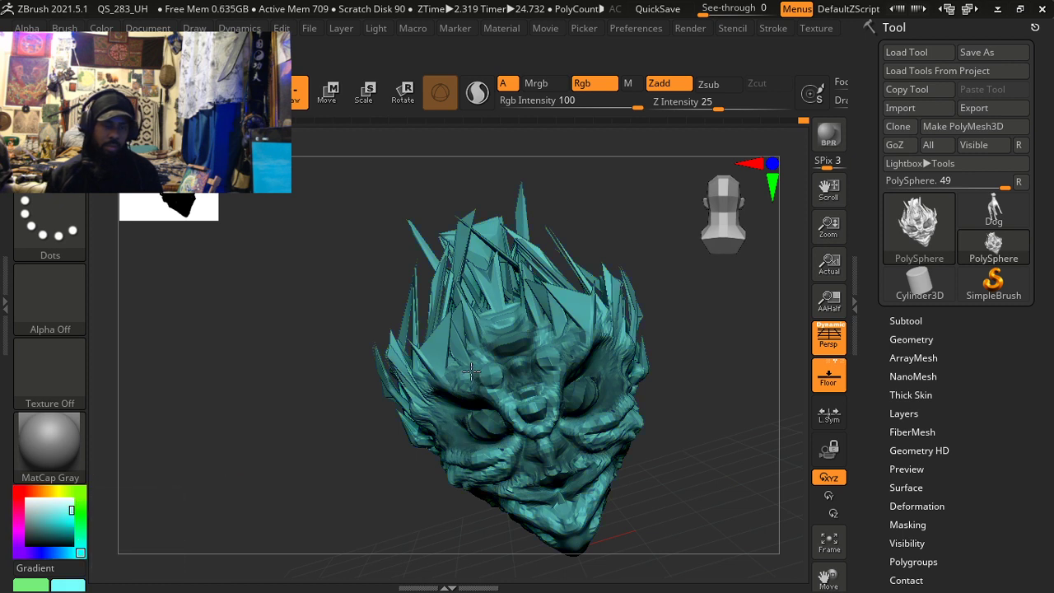
pyautogui.moveTo(436, 334)
pyautogui.keyDown('ctrl'); pyautogui.mouseDown()
pyautogui.moveTo(439, 378)
pyautogui.moveTo(465, 379)
pyautogui.mouseUp(); pyautogui.keyUp('ctrl')
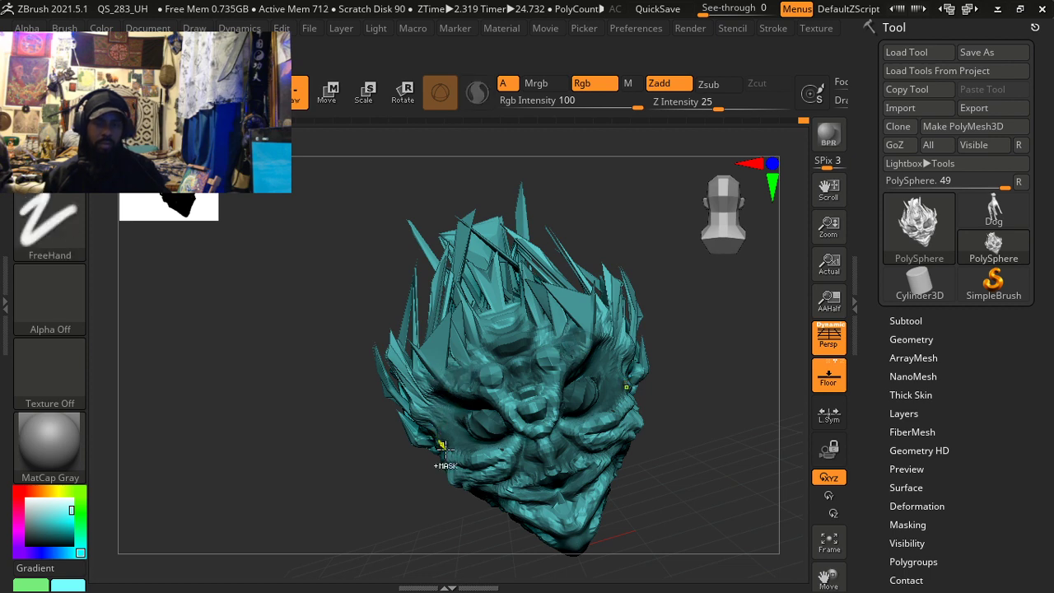
pyautogui.keyDown('ctrl'); pyautogui.moveTo(440, 445); pyautogui.dragTo(435, 426); pyautogui.keyUp('ctrl')
# Step: Choose the CurveLathe brush and try to draw a curve across the eye and forehead
pyautogui.moveTo(462, 474)
pyautogui.keyDown('ctrl'); pyautogui.mouseDown(button='right')
pyautogui.moveTo(559, 418)
pyautogui.moveTo(584, 416)
pyautogui.moveTo(649, 347)
pyautogui.mouseUp(button='right'); pyautogui.keyUp('ctrl')
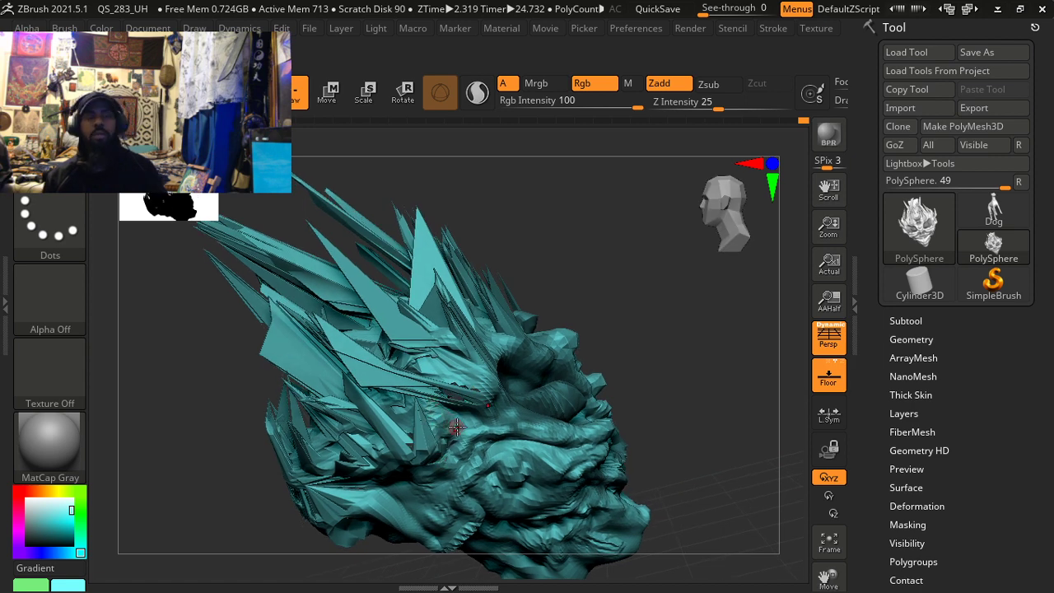
pyautogui.moveTo(457, 427)
pyautogui.mouseDown(button='right')
pyautogui.moveTo(451, 494)
pyautogui.moveTo(393, 417)
pyautogui.moveTo(399, 468)
pyautogui.moveTo(374, 433)
pyautogui.moveTo(400, 444)
pyautogui.mouseUp(button='right')
pyautogui.moveTo(489, 438)
pyautogui.keyDown('ctrl'); pyautogui.mouseDown(button='right')
pyautogui.moveTo(426, 376)
pyautogui.moveTo(453, 385)
pyautogui.mouseUp(button='right'); pyautogui.keyUp('ctrl')
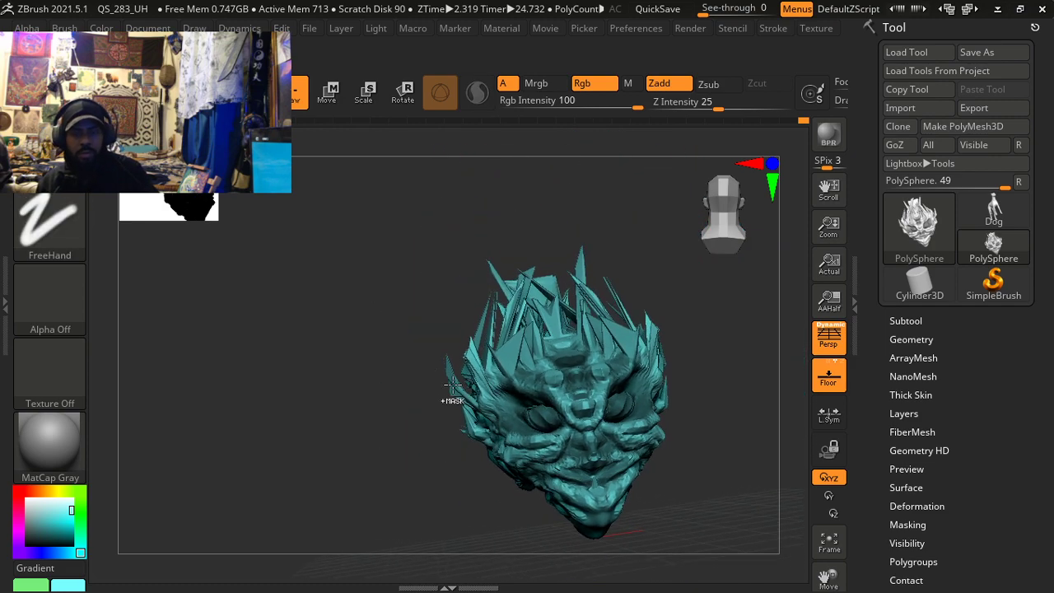
pyautogui.moveTo(546, 395)
pyautogui.mouseDown(button='right')
pyautogui.moveTo(513, 398)
pyautogui.moveTo(571, 396)
pyautogui.mouseUp(button='right')
pyautogui.press('b')
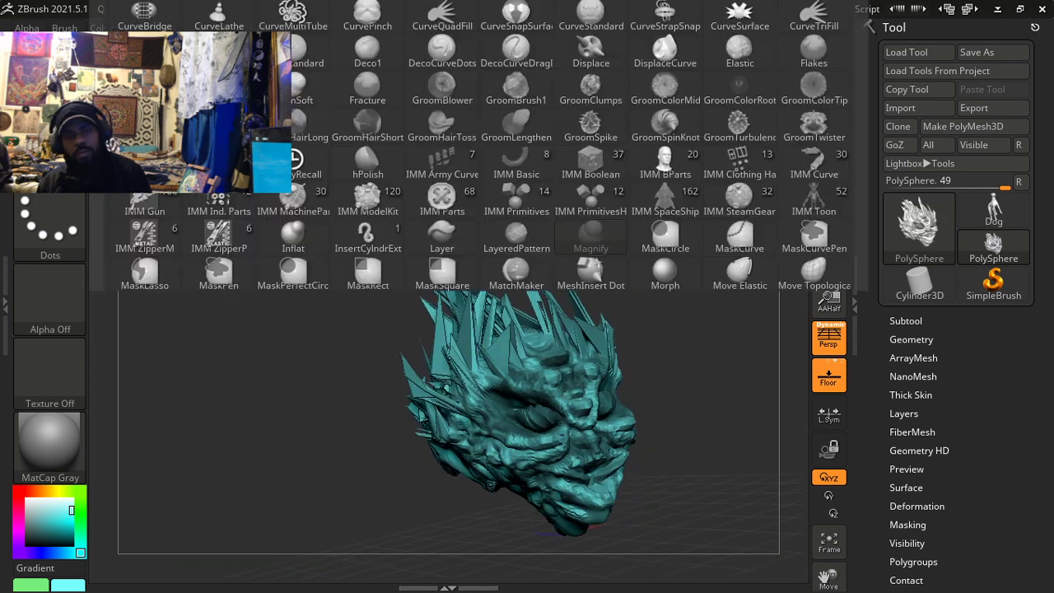
pyautogui.click(222, 22)
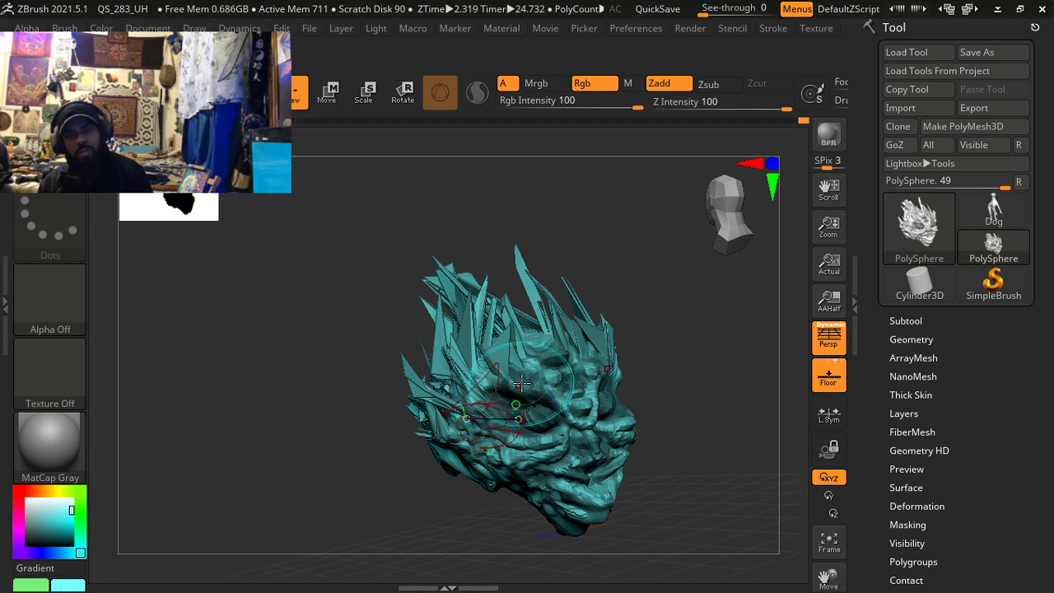
pyautogui.click(556, 368)
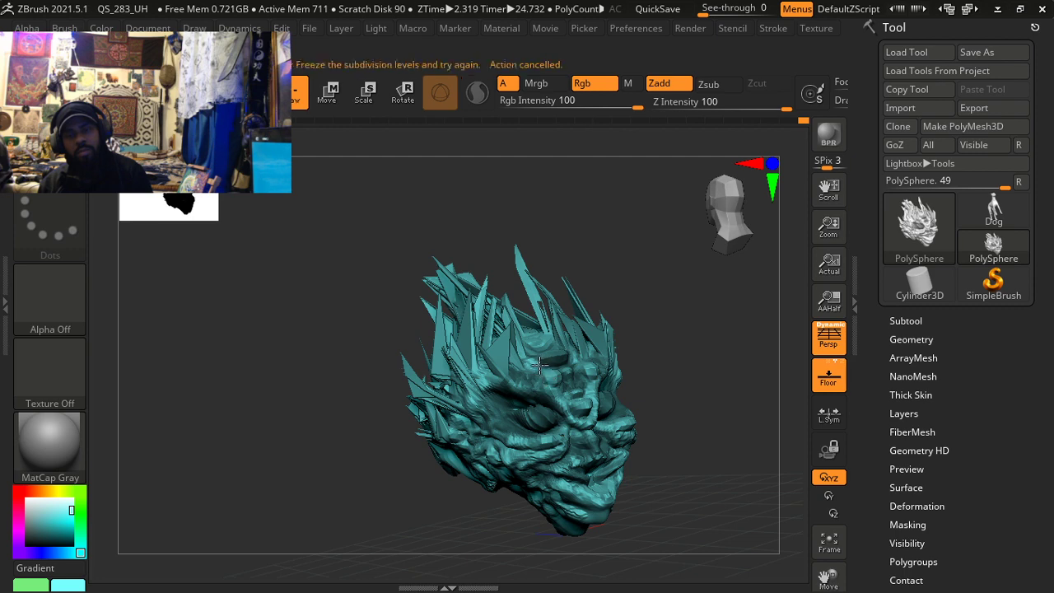
# Step: Set the Rgb Intensity to 49 and try another CurveLathe curve over the nose and mouth
pyautogui.press('space')
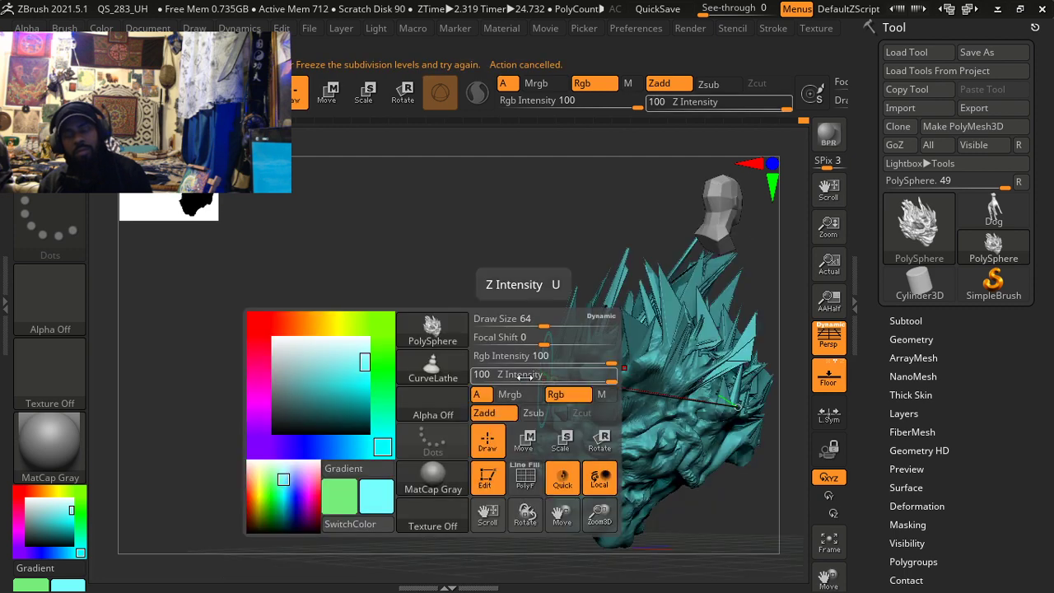
pyautogui.click(571, 363)
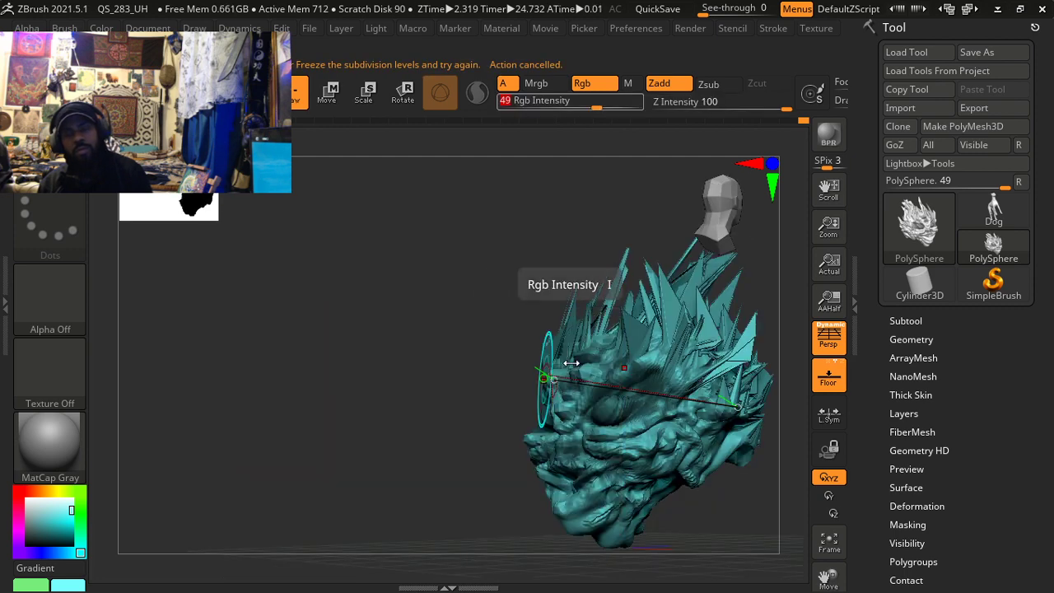
pyautogui.moveTo(630, 372); pyautogui.dragTo(568, 436, button='right')
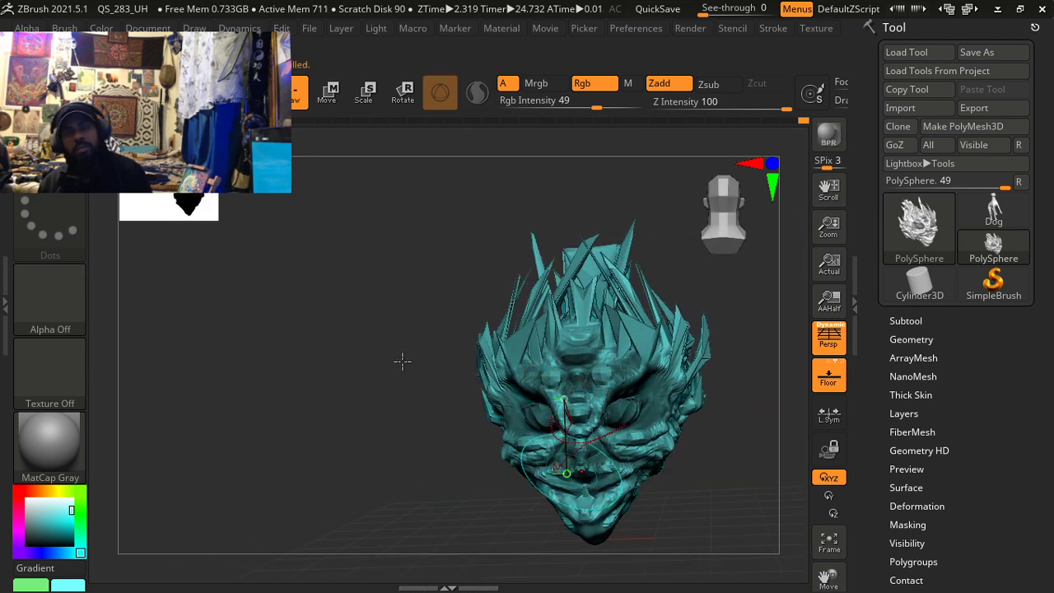
pyautogui.click(592, 459)
# Step: Choose the CurveTubeSnap brush and try to draw curves around the eye and brow
pyautogui.press('b')
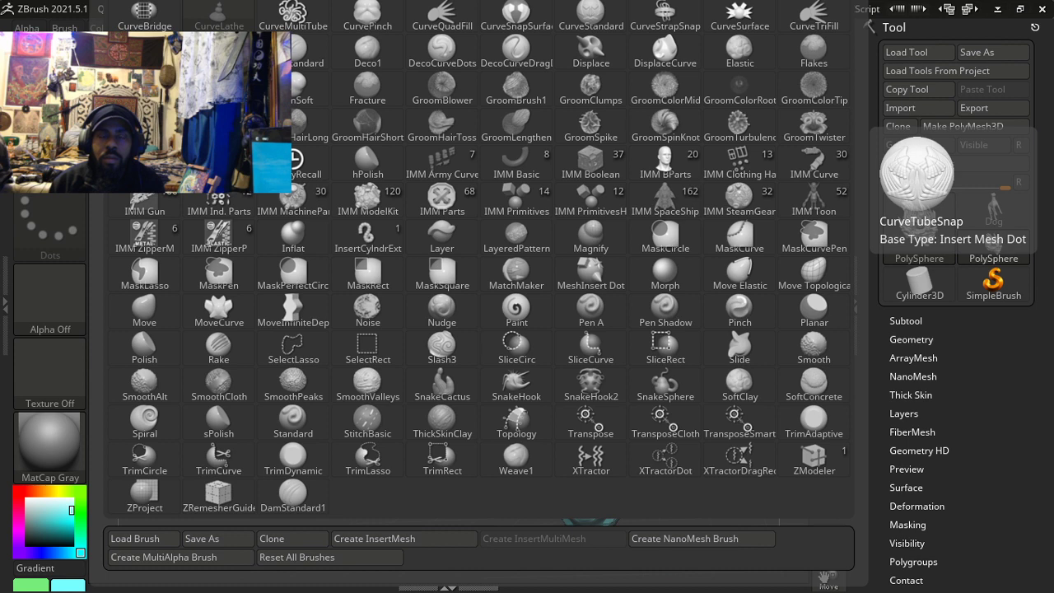
pyautogui.click(218, 52)
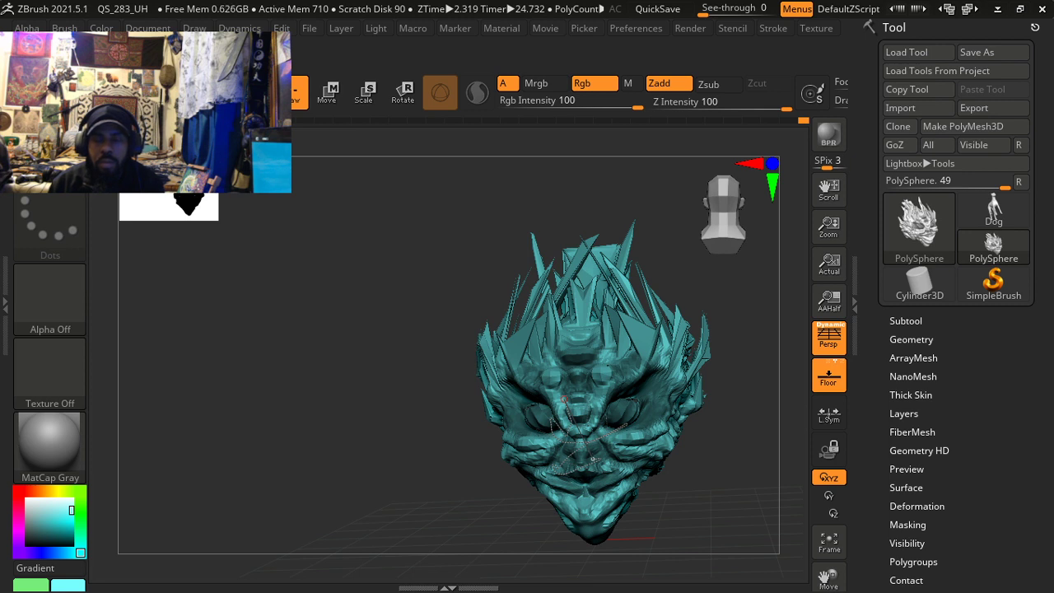
pyautogui.moveTo(632, 410)
pyautogui.mouseDown(button='right')
pyautogui.moveTo(577, 405)
pyautogui.moveTo(634, 410)
pyautogui.mouseUp(button='right')
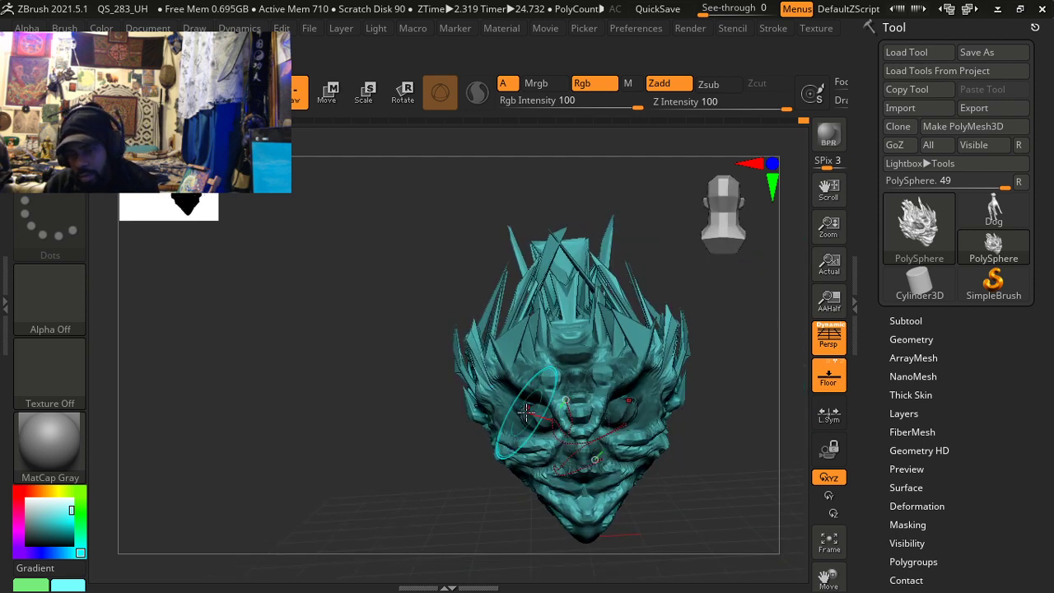
pyautogui.click(509, 386)
pyautogui.moveTo(512, 387)
pyautogui.mouseDown(button='right')
pyautogui.moveTo(555, 394)
pyautogui.moveTo(516, 383)
pyautogui.mouseUp(button='right')
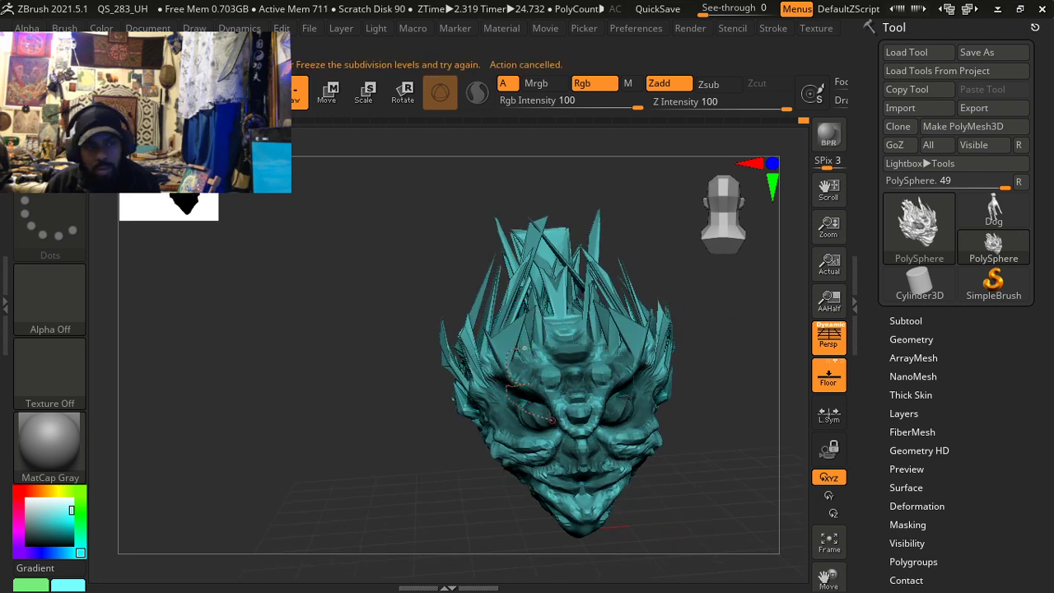
# Step: Switch to the Rake brush with Z Intensity 100 and work over the side and back of the head
pyautogui.press('b')
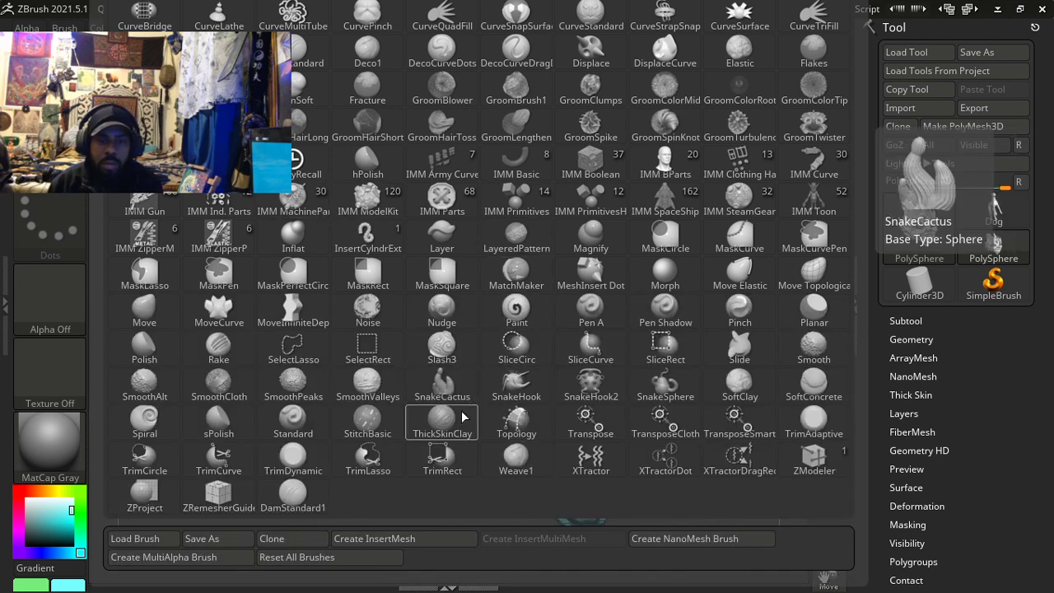
pyautogui.click(231, 354)
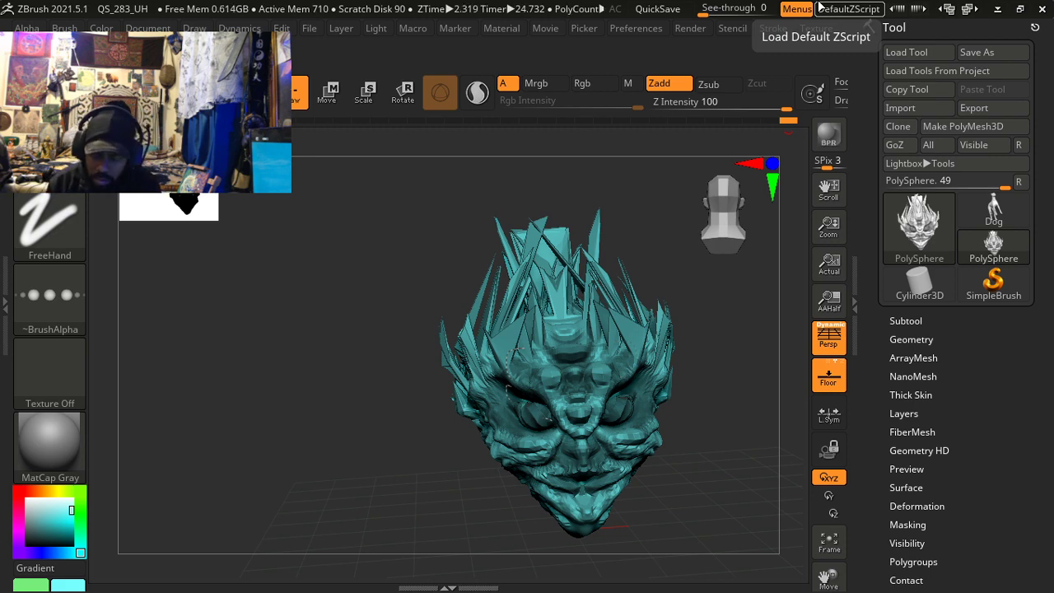
pyautogui.moveTo(714, 147); pyautogui.dragTo(529, 170)
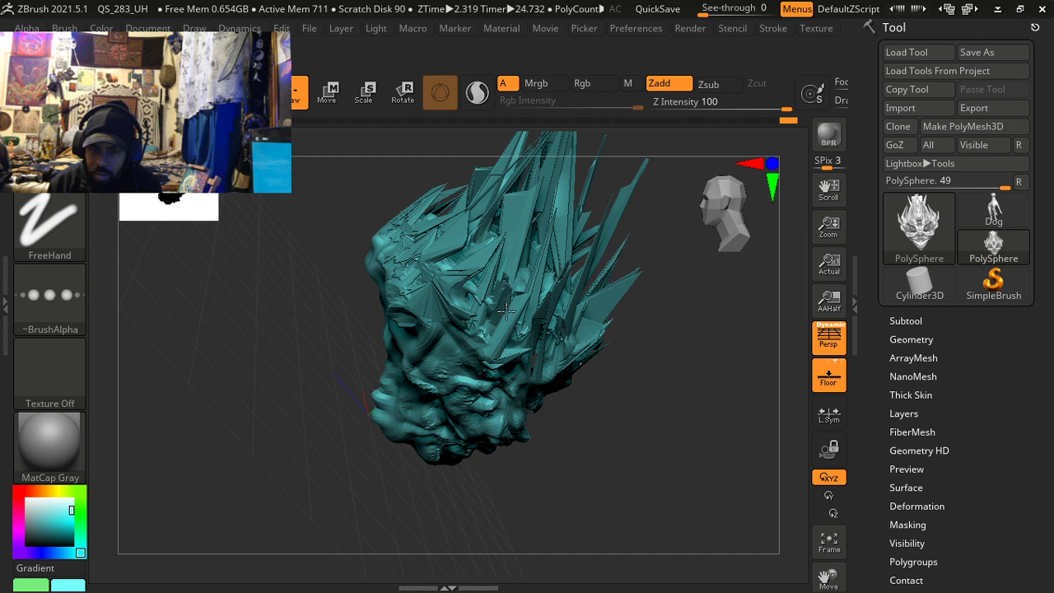
pyautogui.moveTo(505, 310); pyautogui.dragTo(606, 311)
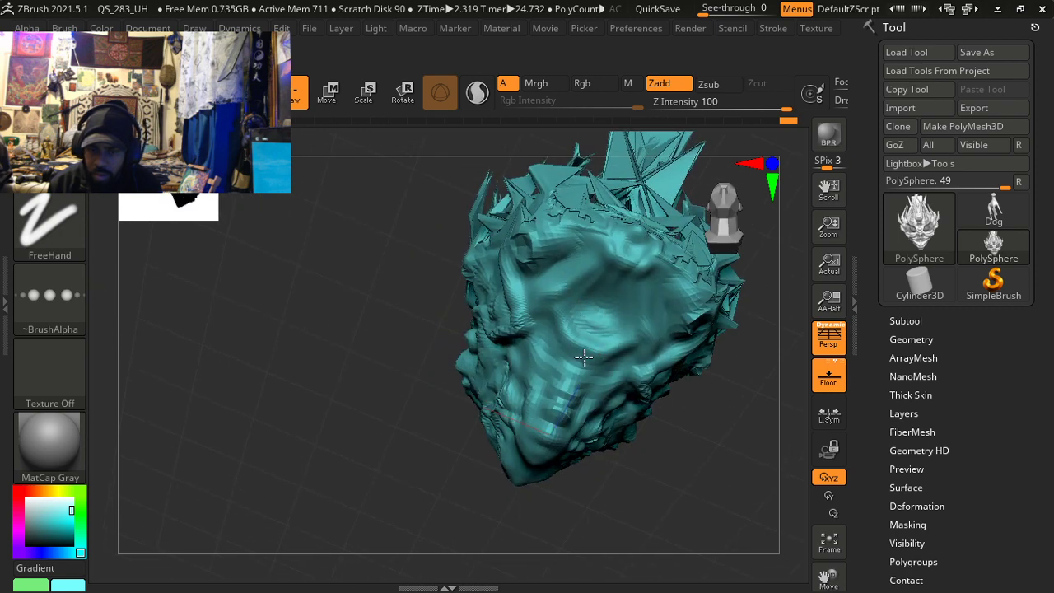
pyautogui.moveTo(614, 339)
pyautogui.mouseDown()
pyautogui.moveTo(729, 375)
pyautogui.moveTo(747, 374)
pyautogui.moveTo(748, 346)
pyautogui.moveTo(732, 387)
pyautogui.moveTo(722, 374)
pyautogui.moveTo(748, 404)
pyautogui.mouseUp()
pyautogui.hotkey('ctrl', 'shift')
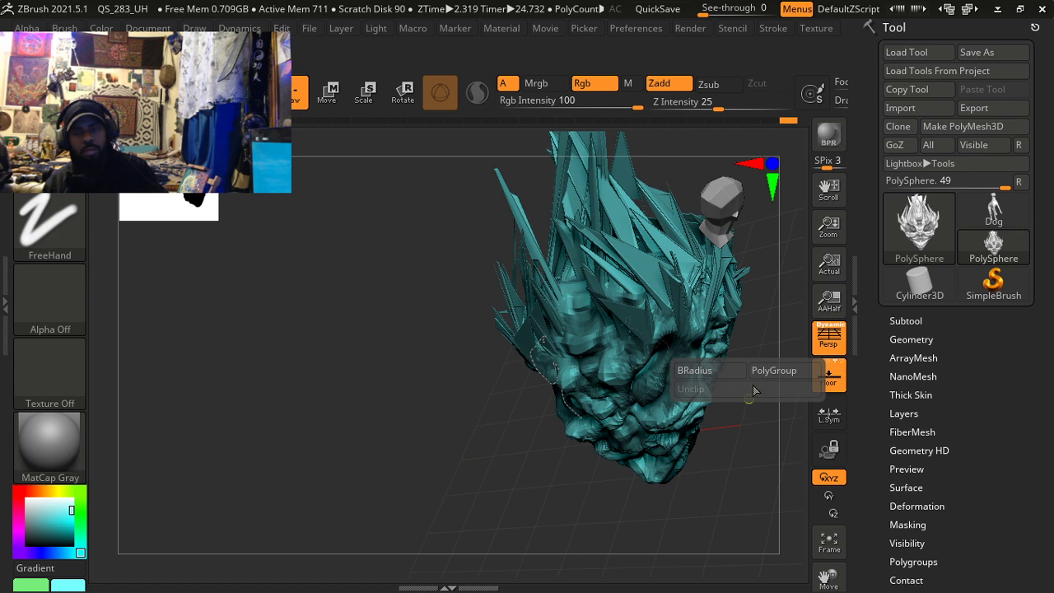
pyautogui.moveTo(711, 442)
pyautogui.mouseDown()
pyautogui.moveTo(700, 452)
pyautogui.moveTo(738, 381)
pyautogui.moveTo(733, 396)
pyautogui.moveTo(682, 418)
pyautogui.moveTo(592, 421)
pyautogui.moveTo(550, 370)
pyautogui.mouseUp()
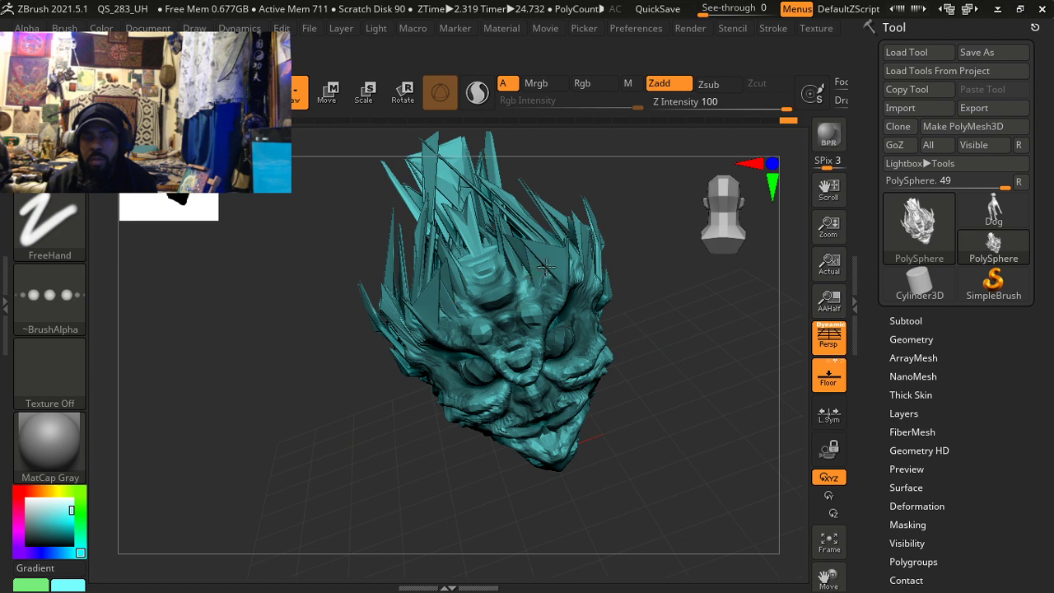
pyautogui.moveTo(478, 304)
pyautogui.mouseDown(button='right')
pyautogui.moveTo(492, 342)
pyautogui.moveTo(479, 362)
pyautogui.mouseUp(button='right')
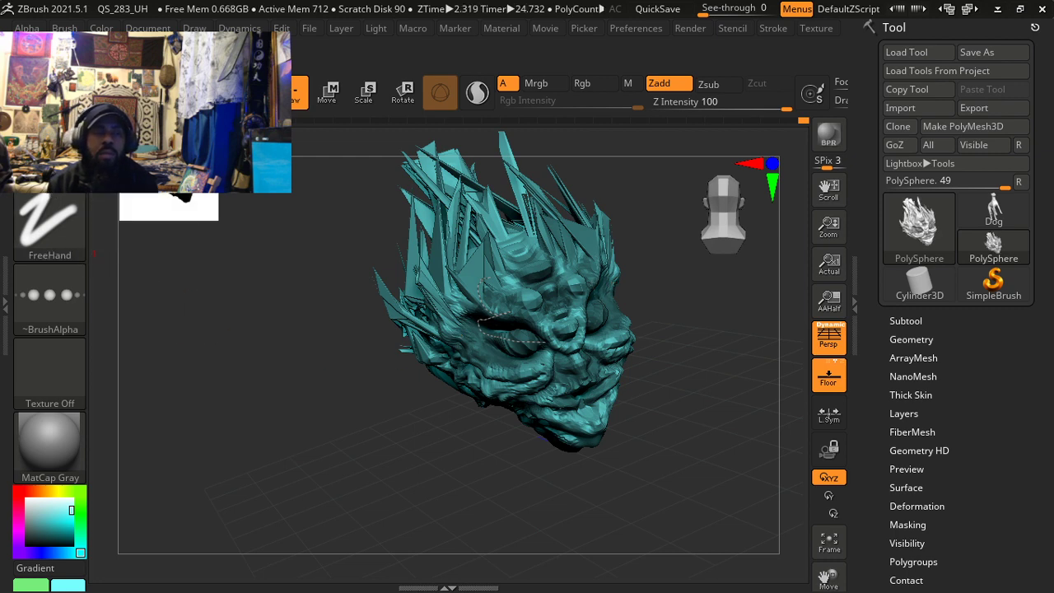
# Step: Return to the CurveLathe brush and try to draw curves on the forehead and the side of the face
pyautogui.click(50, 156)
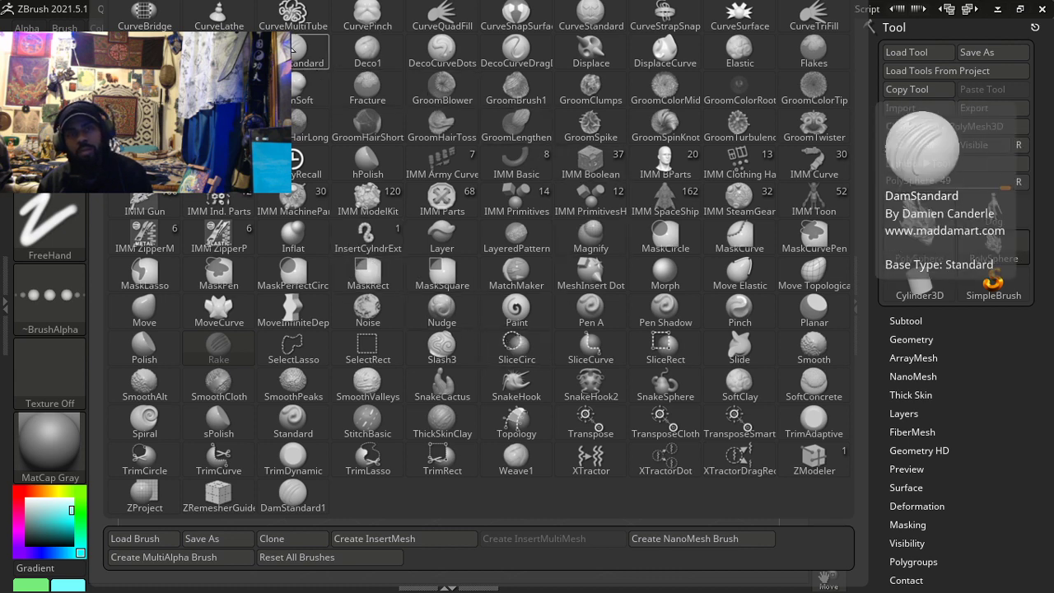
pyautogui.click(218, 21)
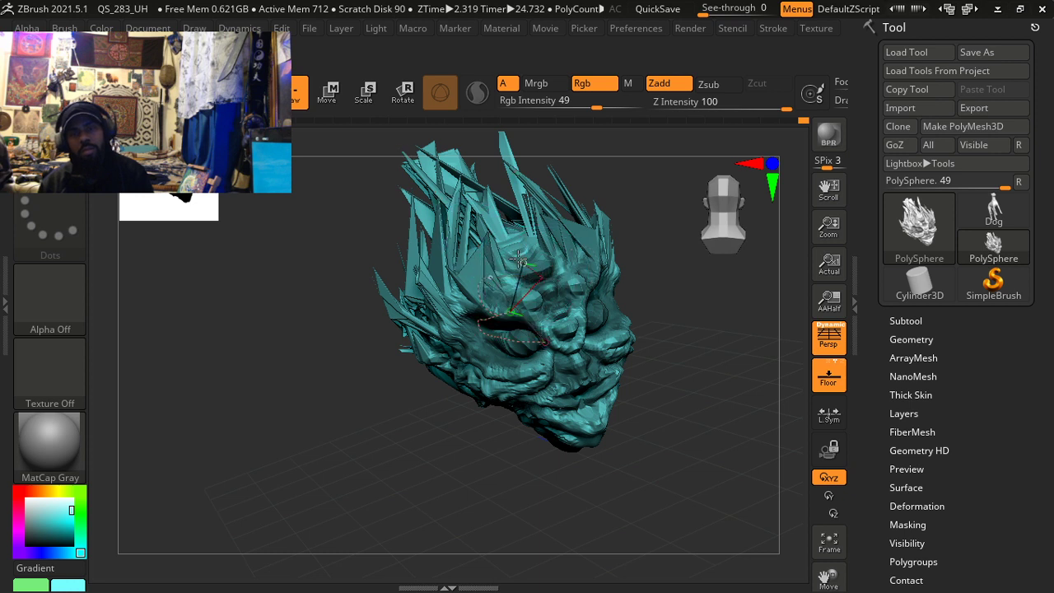
pyautogui.click(561, 310)
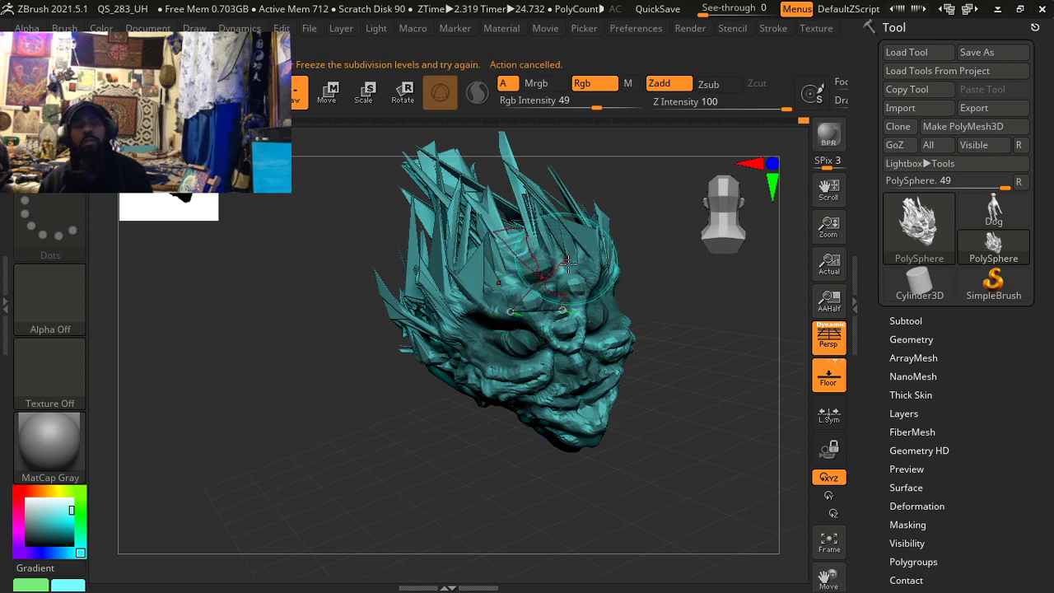
pyautogui.moveTo(617, 319)
pyautogui.mouseDown(button='right')
pyautogui.moveTo(583, 307)
pyautogui.moveTo(578, 289)
pyautogui.moveTo(611, 302)
pyautogui.moveTo(547, 328)
pyautogui.moveTo(559, 349)
pyautogui.moveTo(609, 314)
pyautogui.moveTo(651, 301)
pyautogui.moveTo(638, 325)
pyautogui.moveTo(605, 344)
pyautogui.moveTo(626, 332)
pyautogui.moveTo(546, 349)
pyautogui.moveTo(508, 340)
pyautogui.moveTo(595, 313)
pyautogui.mouseUp(button='right')
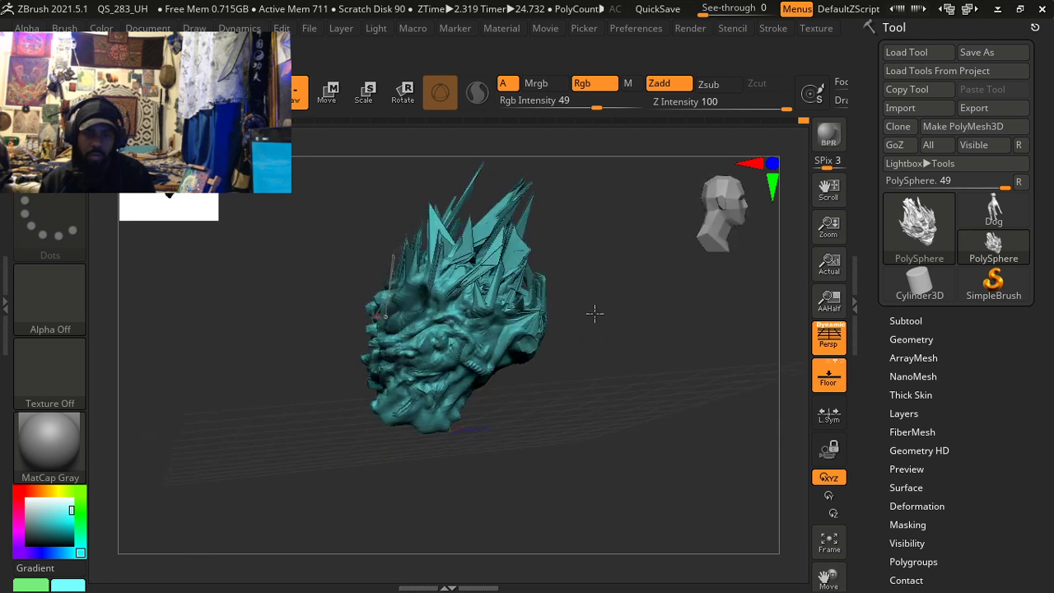
pyautogui.moveTo(461, 346)
pyautogui.mouseDown(button='right')
pyautogui.moveTo(447, 356)
pyautogui.moveTo(502, 340)
pyautogui.moveTo(440, 358)
pyautogui.moveTo(485, 354)
pyautogui.mouseUp(button='right')
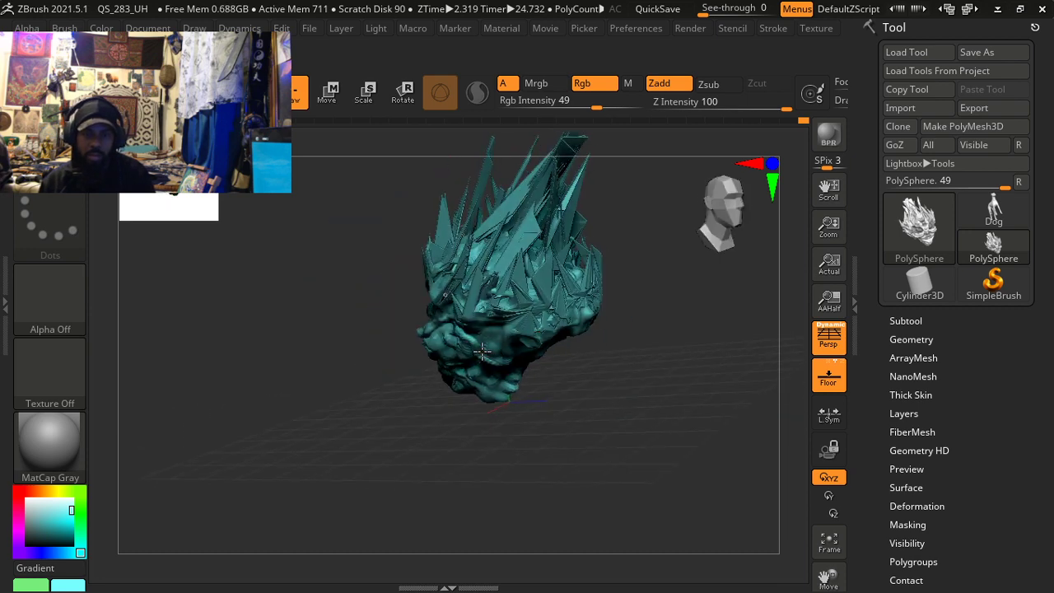
pyautogui.click(473, 349)
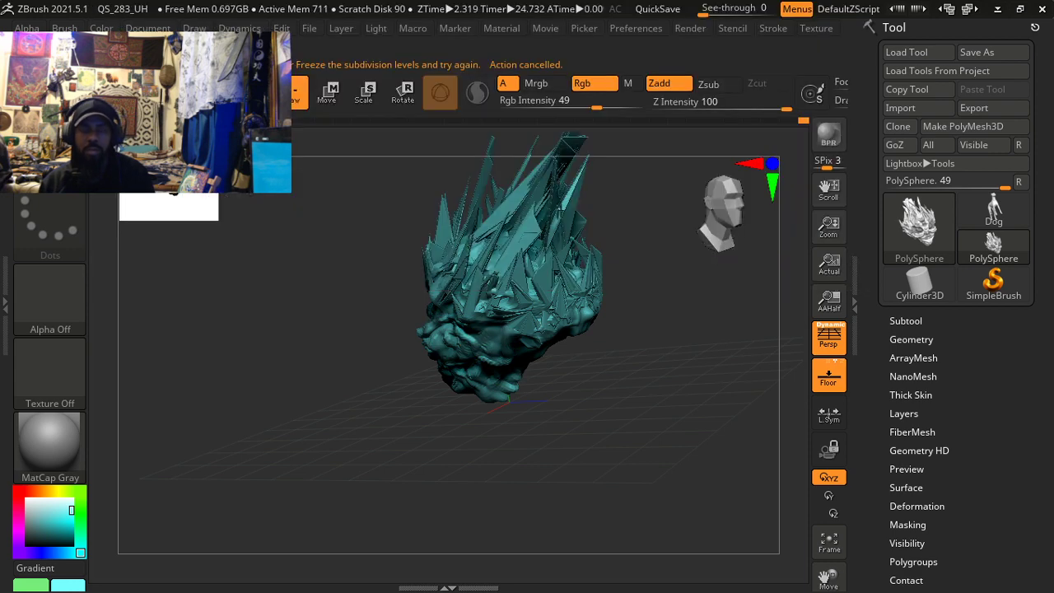
# Step: Replace CurveLathe with another brush using Rgb Intensity 100 and Z Intensity 100 and try it on the head
pyautogui.press('b')
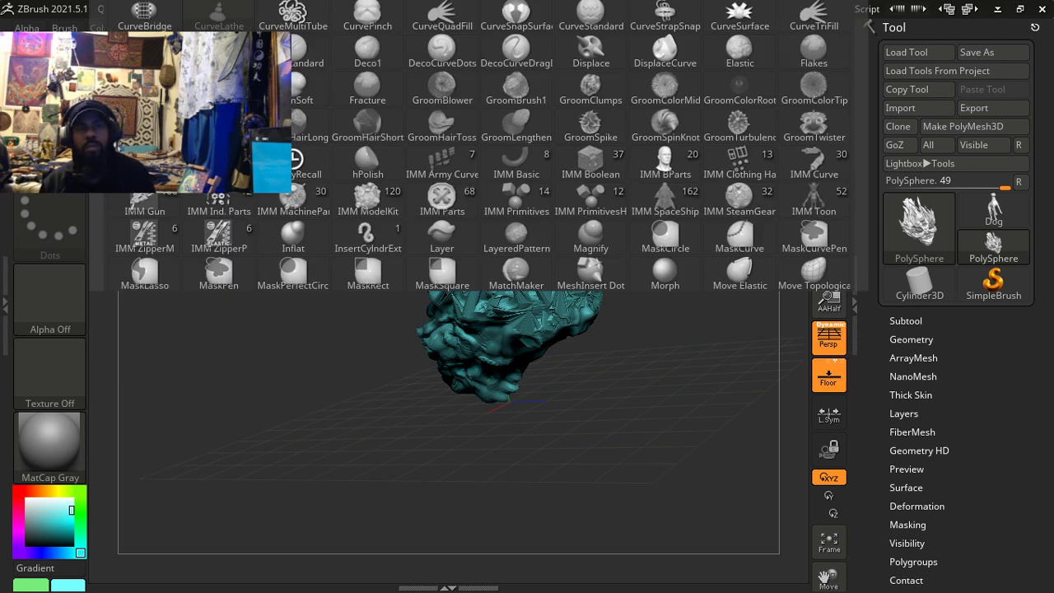
pyautogui.press('Escape')
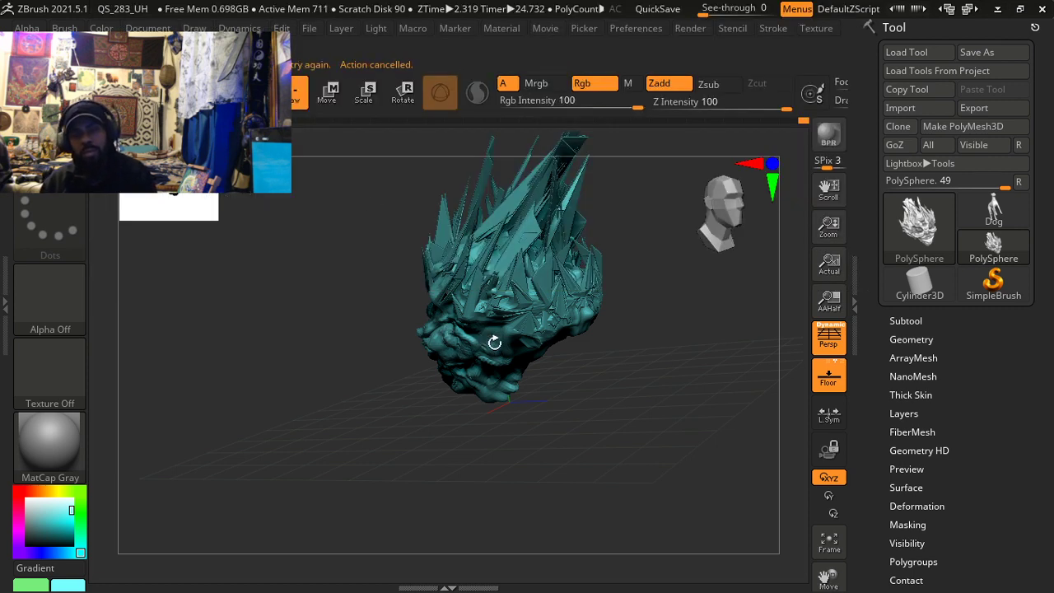
pyautogui.moveTo(463, 337); pyautogui.dragTo(507, 337, button='right')
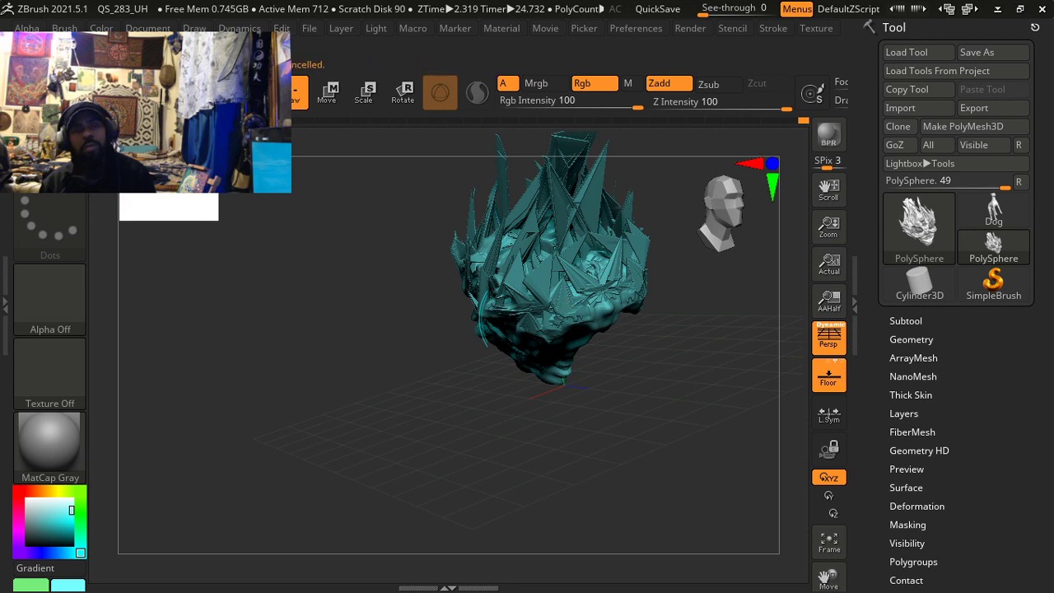
# Step: Switch to the Spiral brush with Z Intensity 10 and turn the head to face front
pyautogui.press('b')
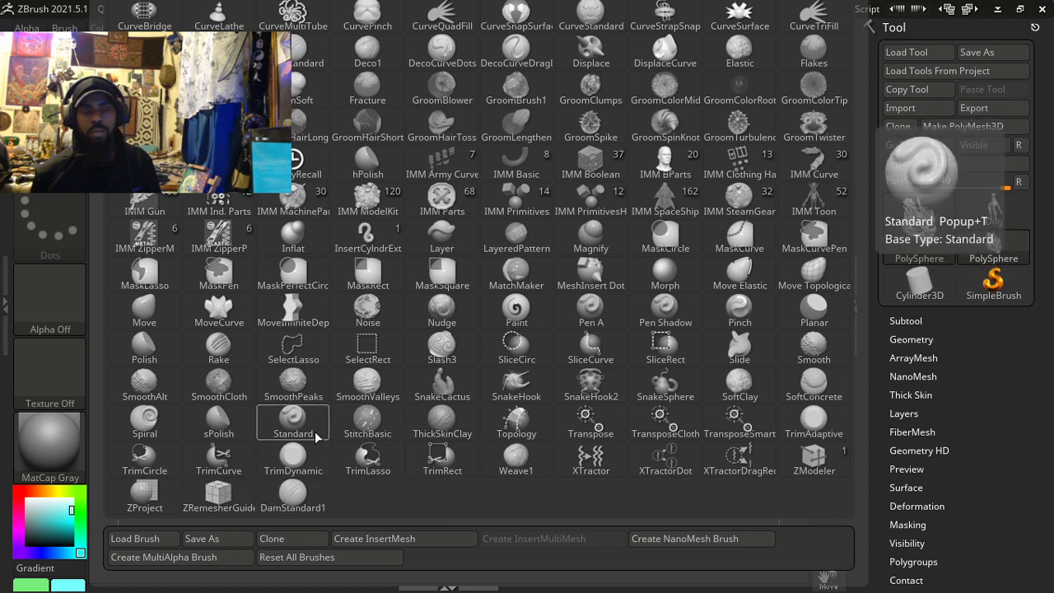
pyautogui.click(143, 417)
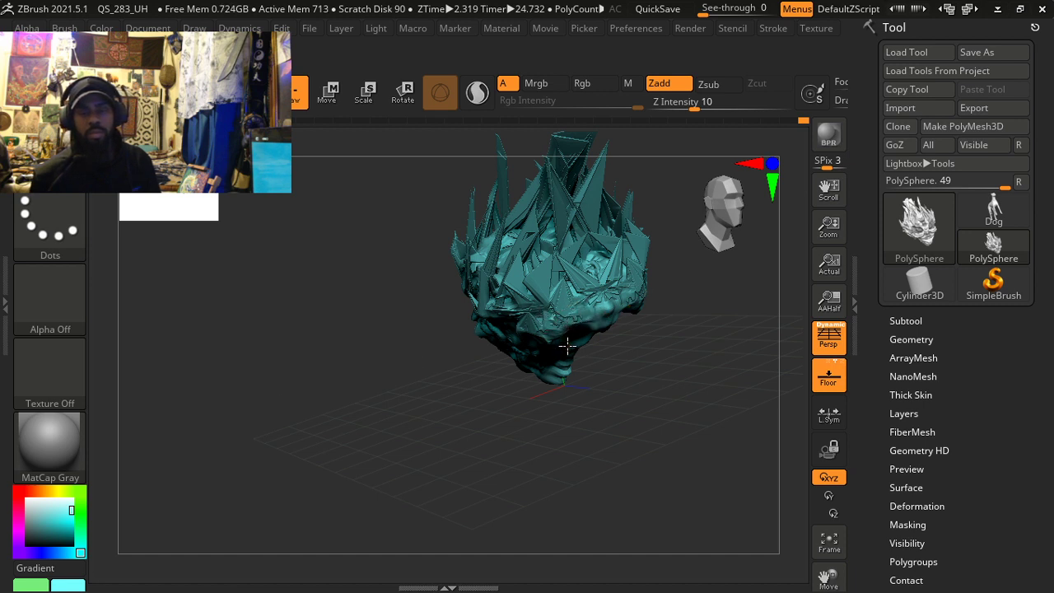
pyautogui.moveTo(554, 357); pyautogui.dragTo(414, 419, button='right')
pyautogui.press('space')
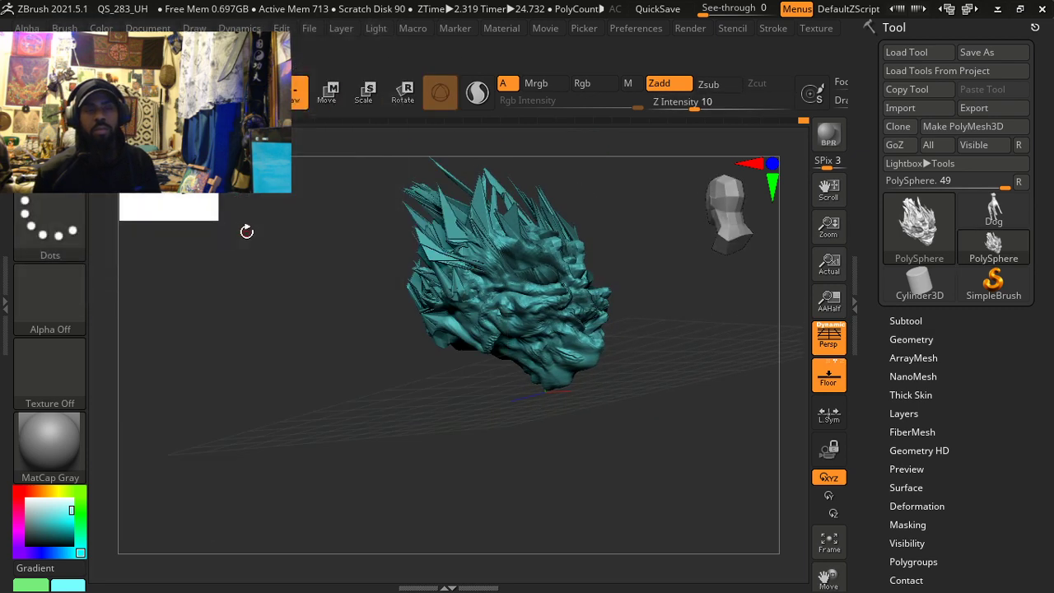
pyautogui.press('b')
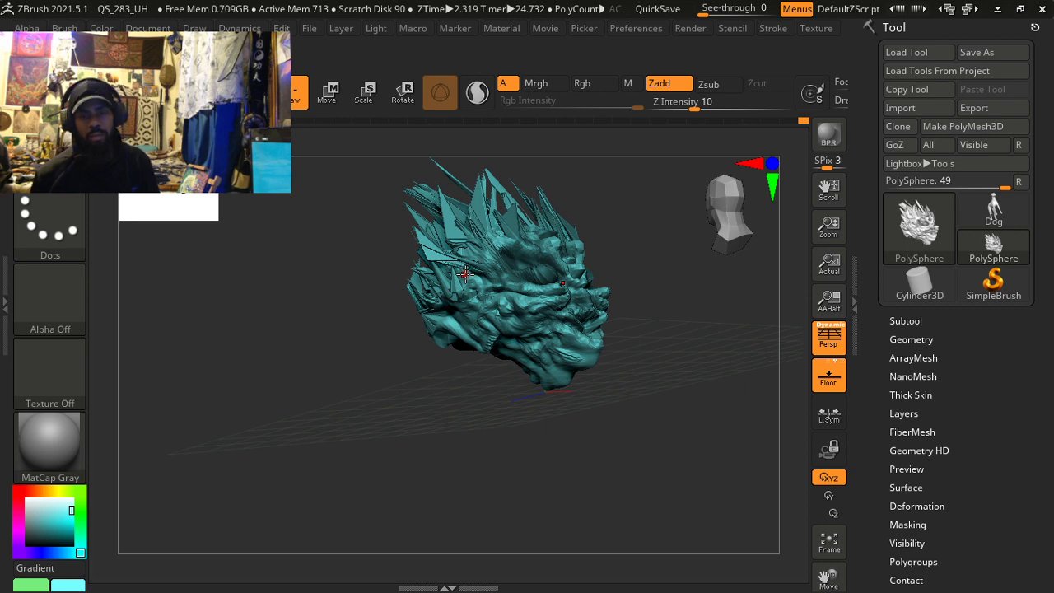
pyautogui.moveTo(463, 324)
pyautogui.mouseDown(button='right')
pyautogui.moveTo(489, 346)
pyautogui.moveTo(516, 344)
pyautogui.moveTo(493, 324)
pyautogui.mouseUp(button='right')
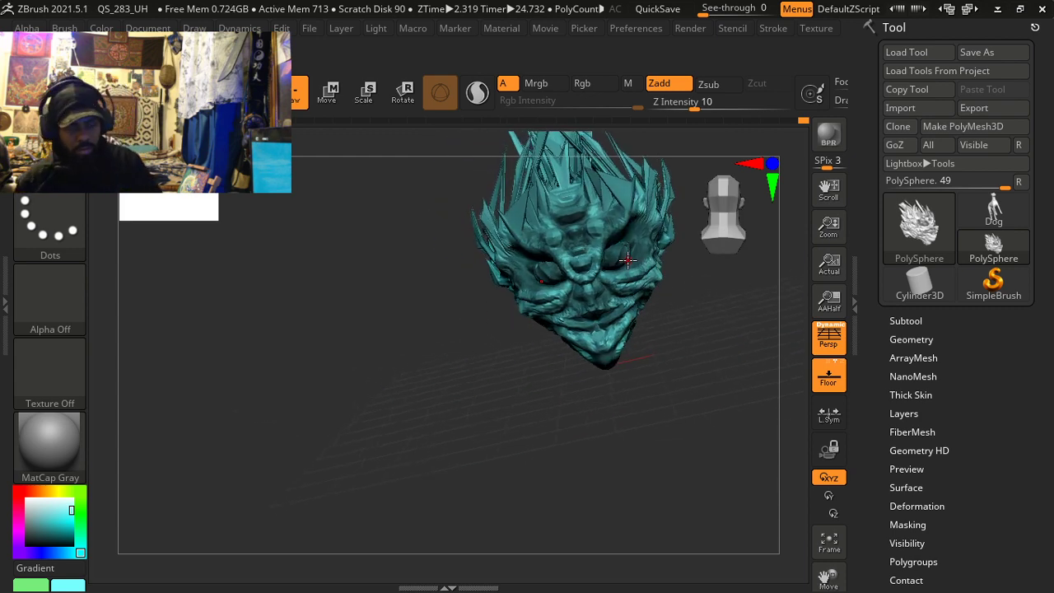
# Step: Switch from the Spiral brush to the Inflat brush and undo the last change to the head
pyautogui.moveTo(630, 266)
pyautogui.mouseDown(button='right')
pyautogui.moveTo(589, 298)
pyautogui.moveTo(610, 290)
pyautogui.moveTo(619, 301)
pyautogui.moveTo(591, 290)
pyautogui.moveTo(680, 304)
pyautogui.moveTo(691, 255)
pyautogui.moveTo(607, 302)
pyautogui.moveTo(617, 297)
pyautogui.moveTo(467, 301)
pyautogui.mouseUp(button='right')
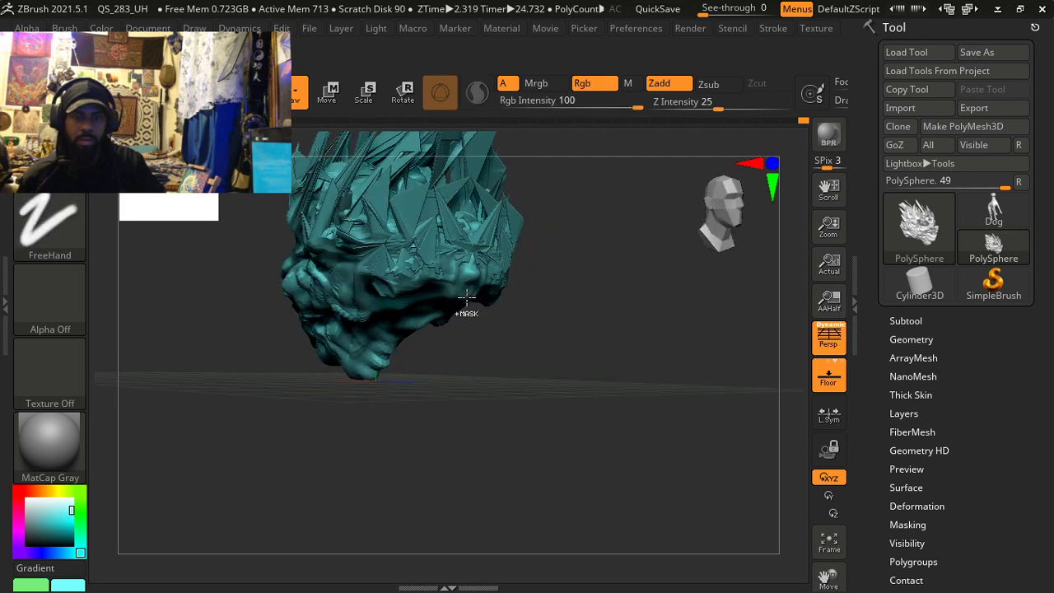
pyautogui.moveTo(382, 280)
pyautogui.mouseDown(button='right')
pyautogui.moveTo(425, 286)
pyautogui.moveTo(499, 266)
pyautogui.moveTo(515, 288)
pyautogui.moveTo(508, 294)
pyautogui.moveTo(401, 259)
pyautogui.moveTo(418, 245)
pyautogui.moveTo(335, 274)
pyautogui.mouseUp(button='right')
pyautogui.moveTo(369, 228)
pyautogui.mouseDown(button='right')
pyautogui.moveTo(363, 217)
pyautogui.moveTo(385, 233)
pyautogui.moveTo(343, 284)
pyautogui.moveTo(370, 299)
pyautogui.moveTo(429, 269)
pyautogui.moveTo(399, 266)
pyautogui.mouseUp(button='right')
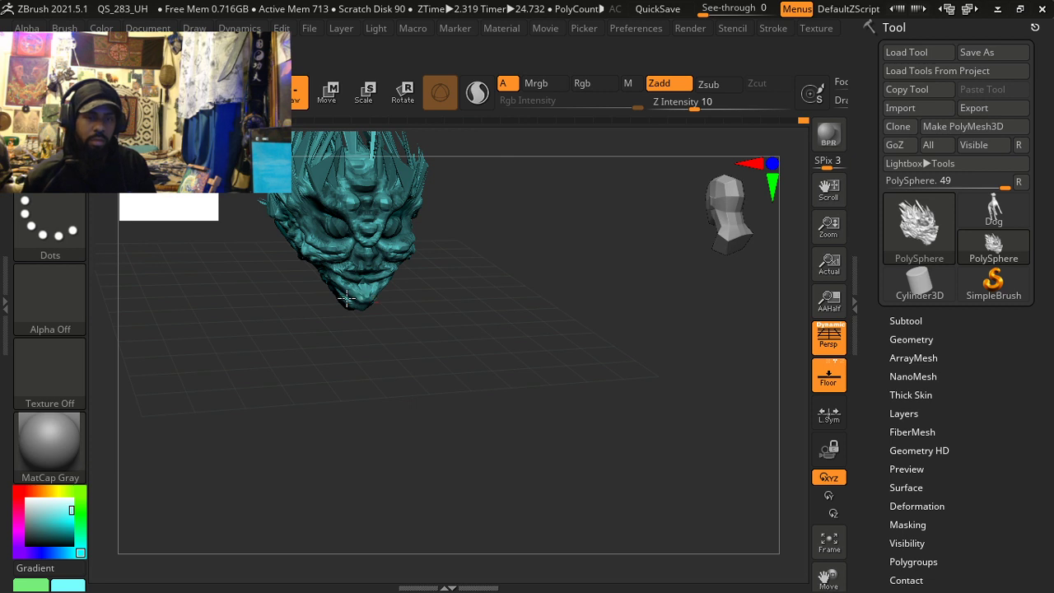
pyautogui.moveTo(346, 298)
pyautogui.mouseDown(button='right')
pyautogui.moveTo(363, 296)
pyautogui.moveTo(359, 273)
pyautogui.mouseUp(button='right')
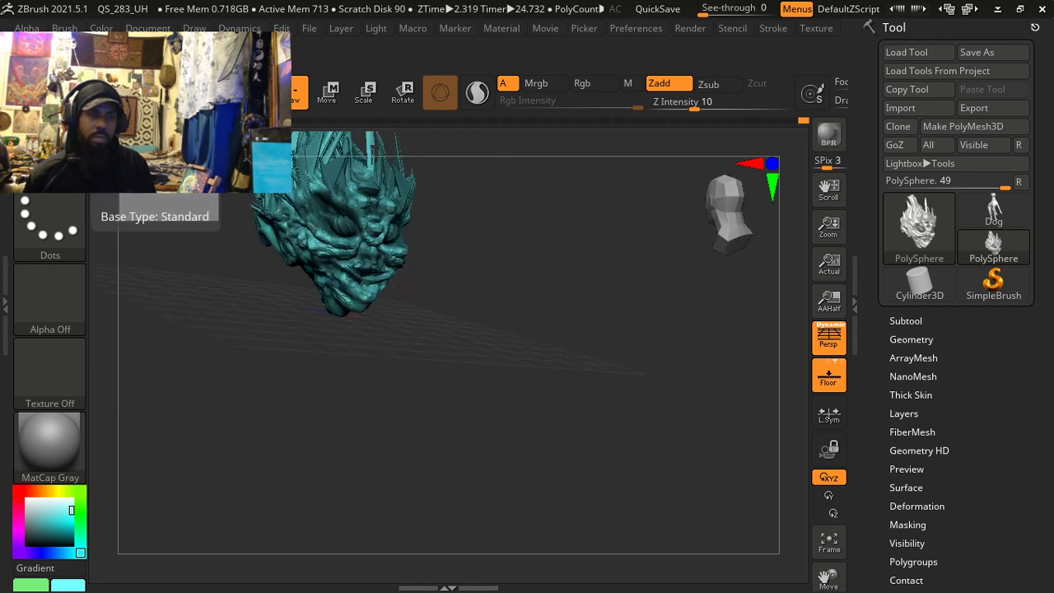
pyautogui.click(51, 155)
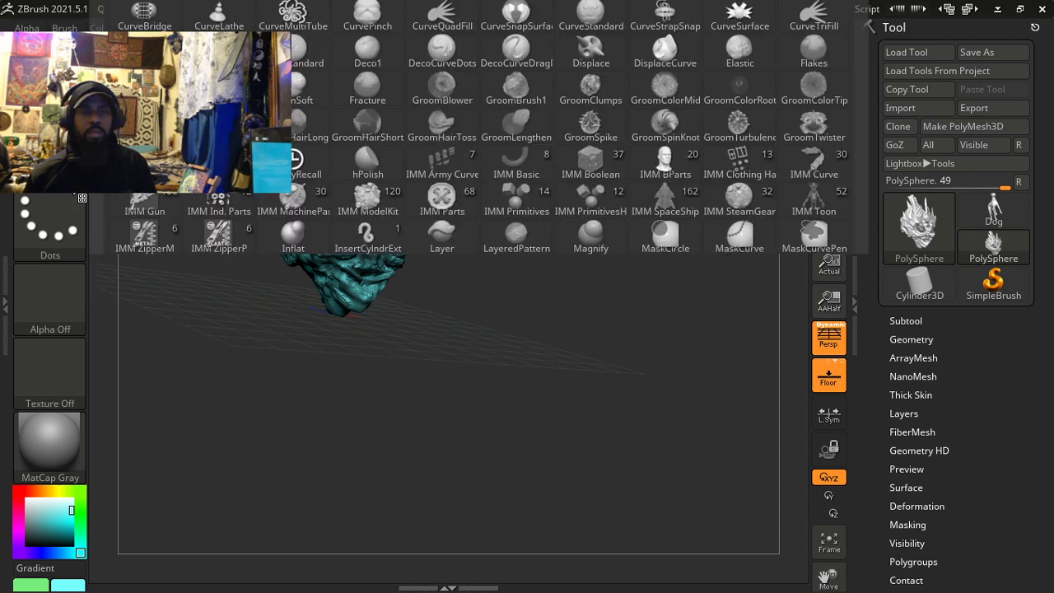
pyautogui.click(295, 236)
pyautogui.click(51, 154)
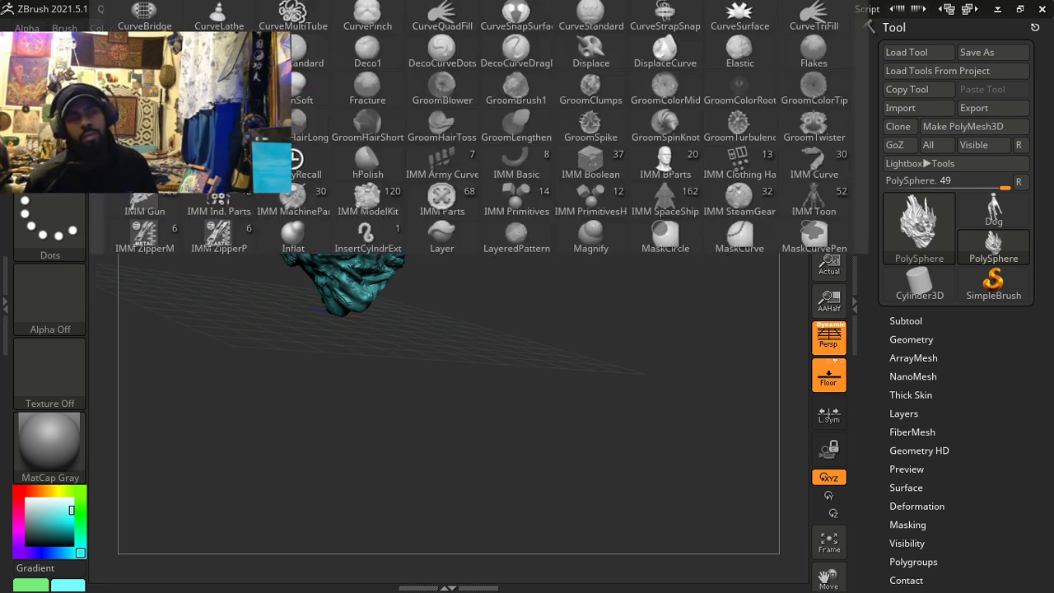
pyautogui.click(297, 228)
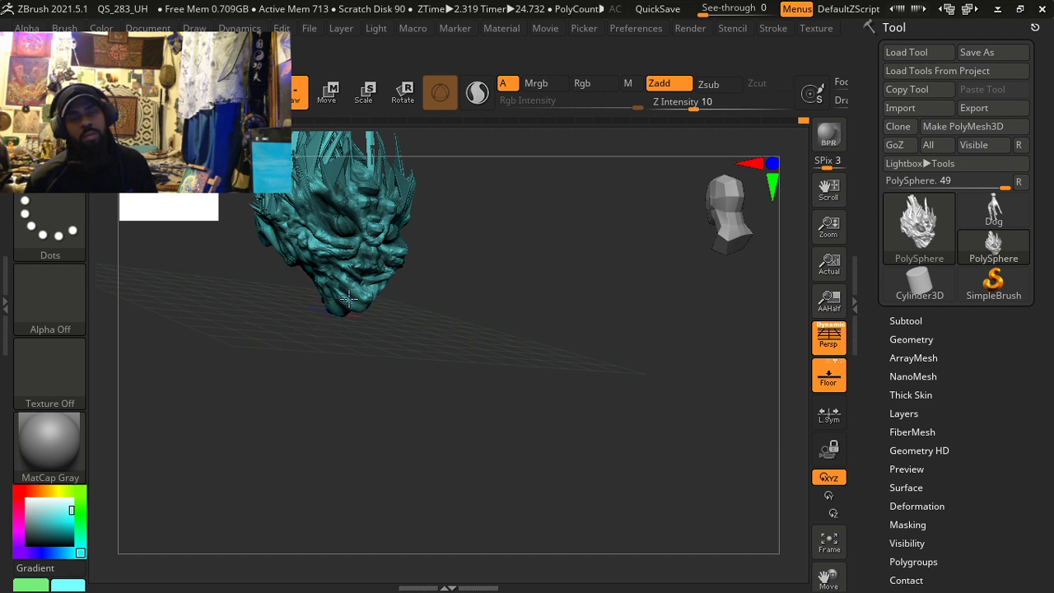
pyautogui.hotkey('ctrl', 'z')
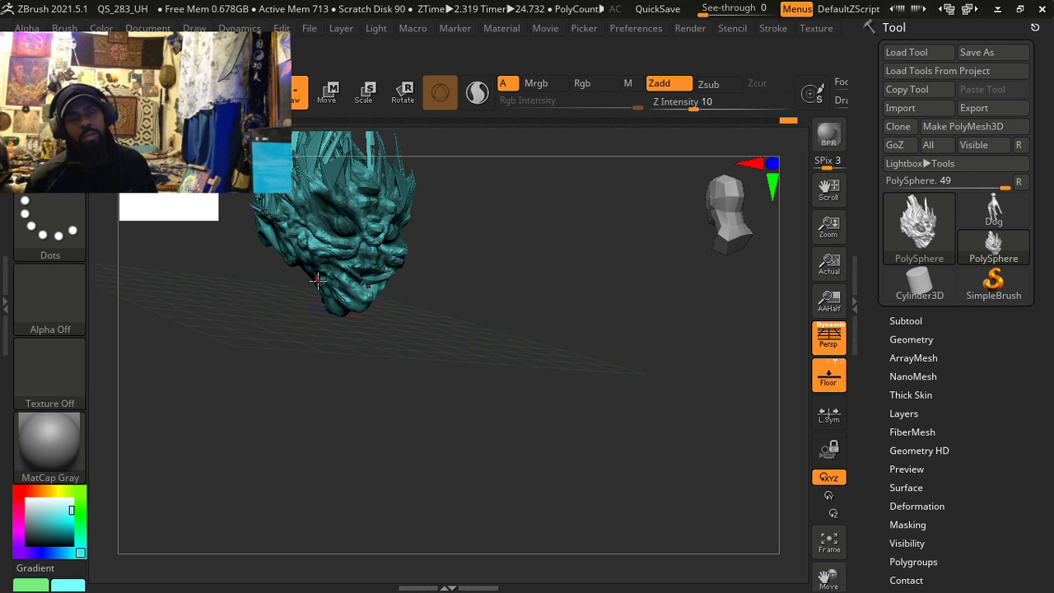
# Step: Turn and enlarge the head to examine its side profile and the front of the face
pyautogui.moveTo(337, 308); pyautogui.dragTo(310, 298)
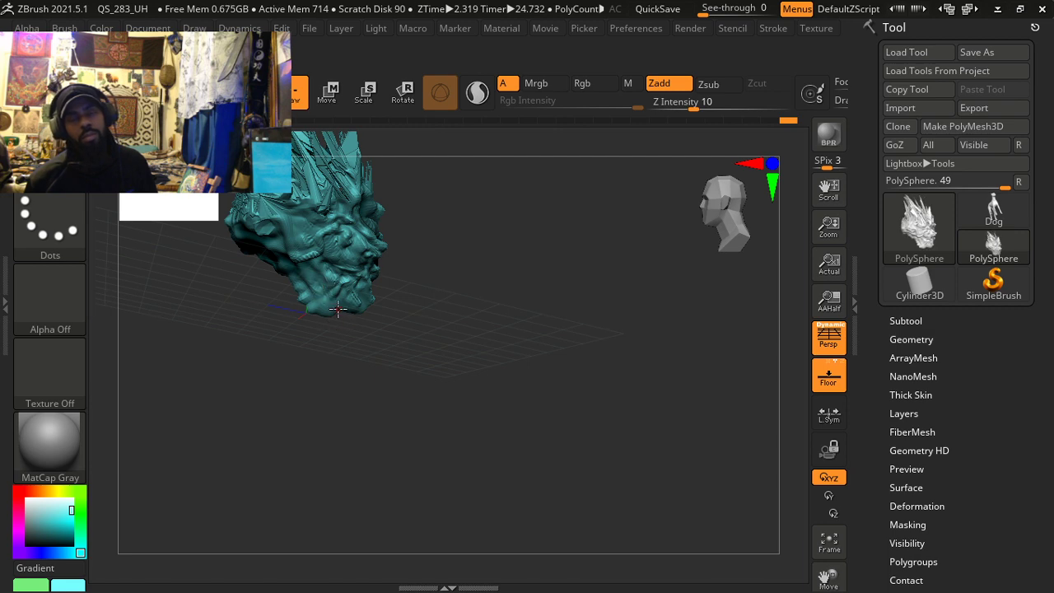
pyautogui.moveTo(338, 309); pyautogui.dragTo(258, 272)
pyautogui.moveTo(221, 287); pyautogui.dragTo(247, 323)
pyautogui.moveTo(316, 321)
pyautogui.keyDown('ctrl'); pyautogui.mouseDown(button='right')
pyautogui.moveTo(362, 337)
pyautogui.moveTo(327, 305)
pyautogui.moveTo(364, 339)
pyautogui.moveTo(387, 437)
pyautogui.mouseUp(button='right'); pyautogui.keyUp('ctrl')
pyautogui.keyDown('alt'); pyautogui.moveTo(385, 438); pyautogui.dragTo(414, 393); pyautogui.keyUp('alt')
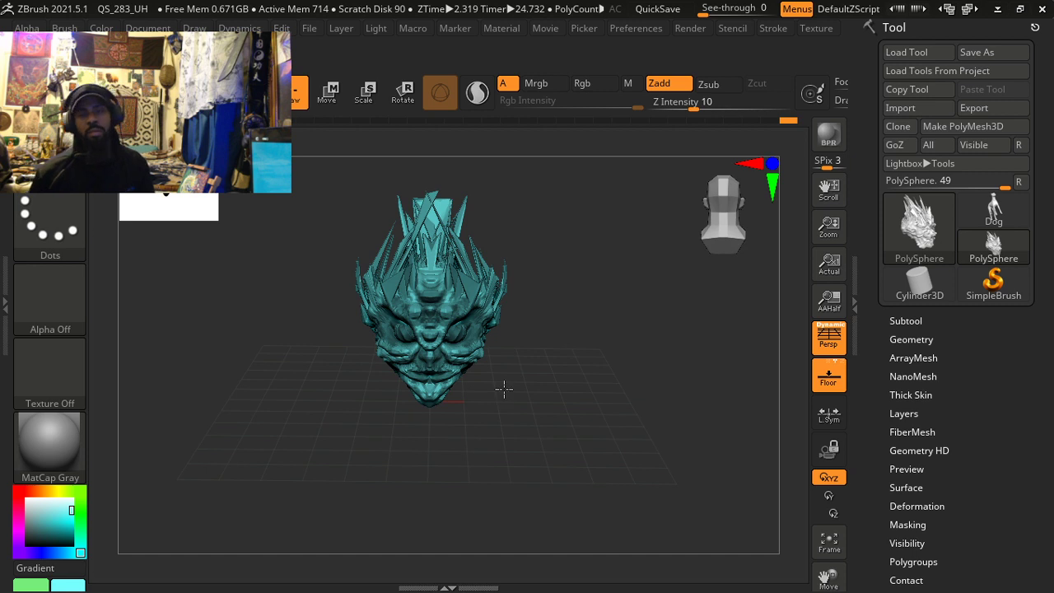
pyautogui.moveTo(503, 389)
pyautogui.mouseDown()
pyautogui.moveTo(502, 373)
pyautogui.moveTo(504, 405)
pyautogui.mouseUp()
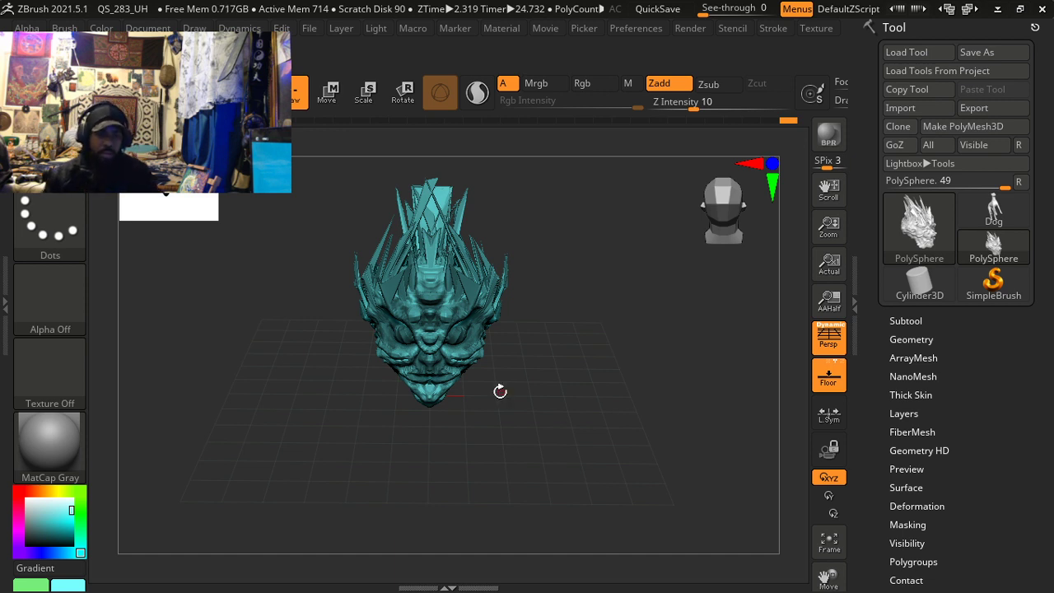
pyautogui.moveTo(499, 391)
pyautogui.keyDown('ctrl'); pyautogui.mouseDown(button='right')
pyautogui.moveTo(502, 359)
pyautogui.moveTo(519, 422)
pyautogui.mouseUp(button='right'); pyautogui.keyUp('ctrl')
pyautogui.moveTo(518, 422)
pyautogui.keyDown('alt'); pyautogui.mouseDown()
pyautogui.moveTo(529, 450)
pyautogui.moveTo(536, 333)
pyautogui.moveTo(543, 435)
pyautogui.moveTo(600, 423)
pyautogui.moveTo(583, 414)
pyautogui.moveTo(477, 424)
pyautogui.moveTo(627, 403)
pyautogui.moveTo(593, 400)
pyautogui.moveTo(600, 465)
pyautogui.mouseUp(); pyautogui.keyUp('alt')
# Step: Change the Inflat brush's stroke type from Dots to FreeHand
pyautogui.press('b')
pyautogui.press('s')
pyautogui.press('t')
pyautogui.press('ctrl')
pyautogui.moveTo(600, 384); pyautogui.dragTo(598, 400)
pyautogui.press('ctrl')
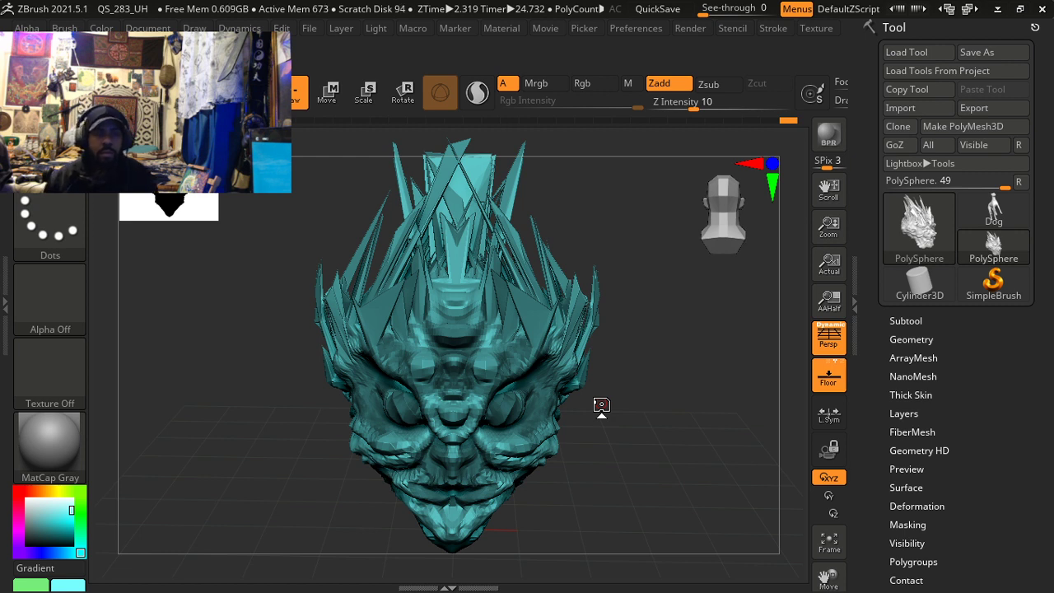
pyautogui.click(75, 230)
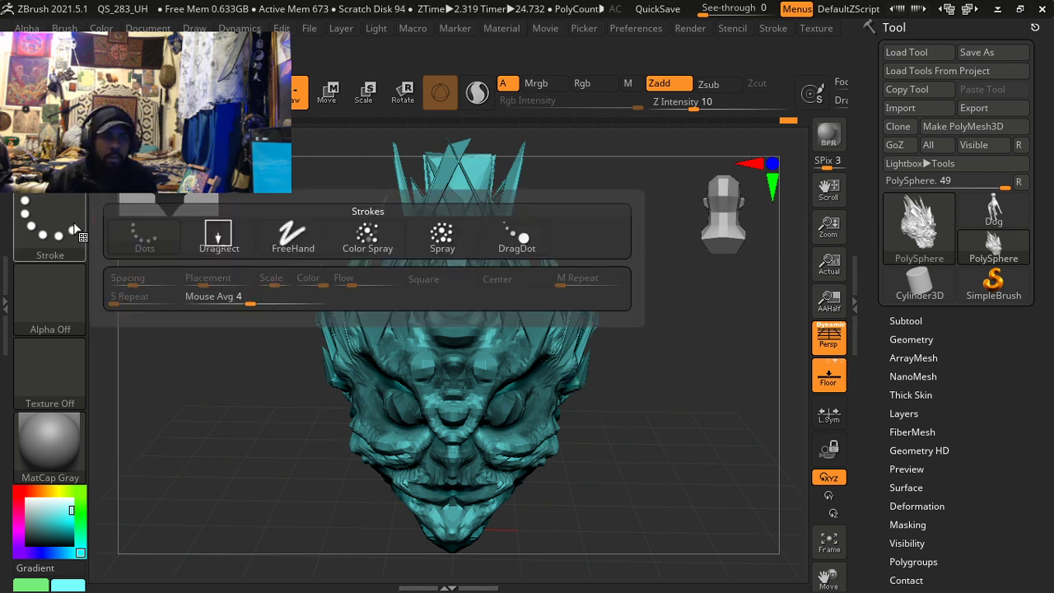
pyautogui.click(281, 233)
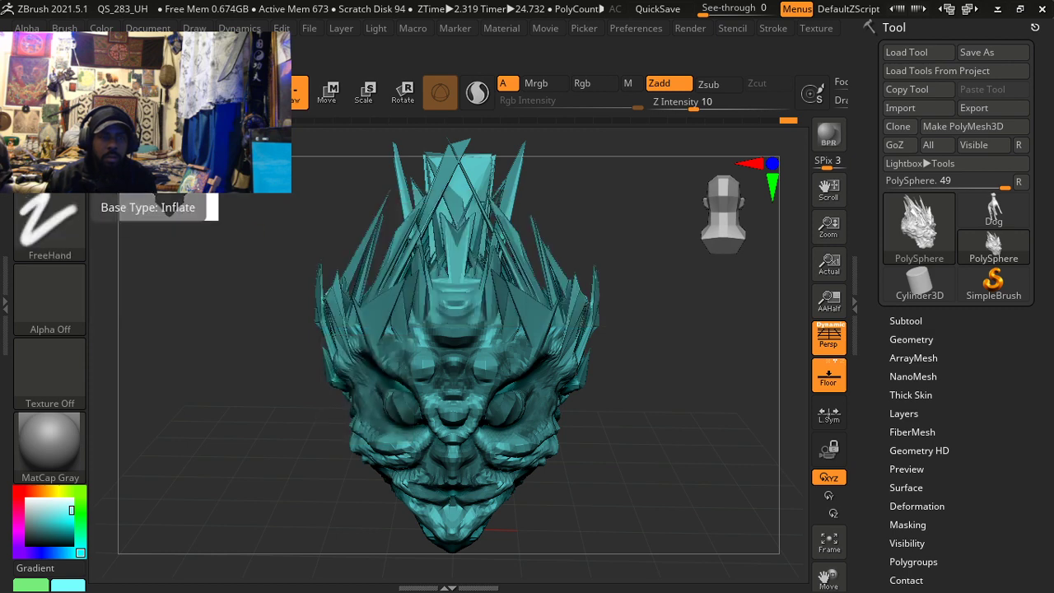
# Step: Switch to the Standard brush and enlarge its draw size slightly
pyautogui.click(56, 161)
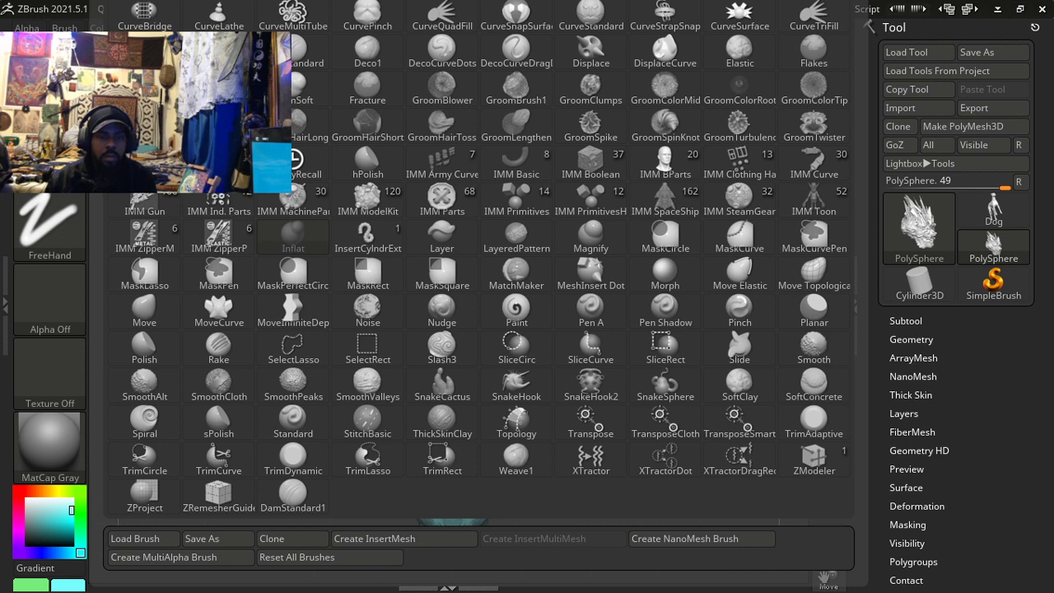
pyautogui.click(292, 418)
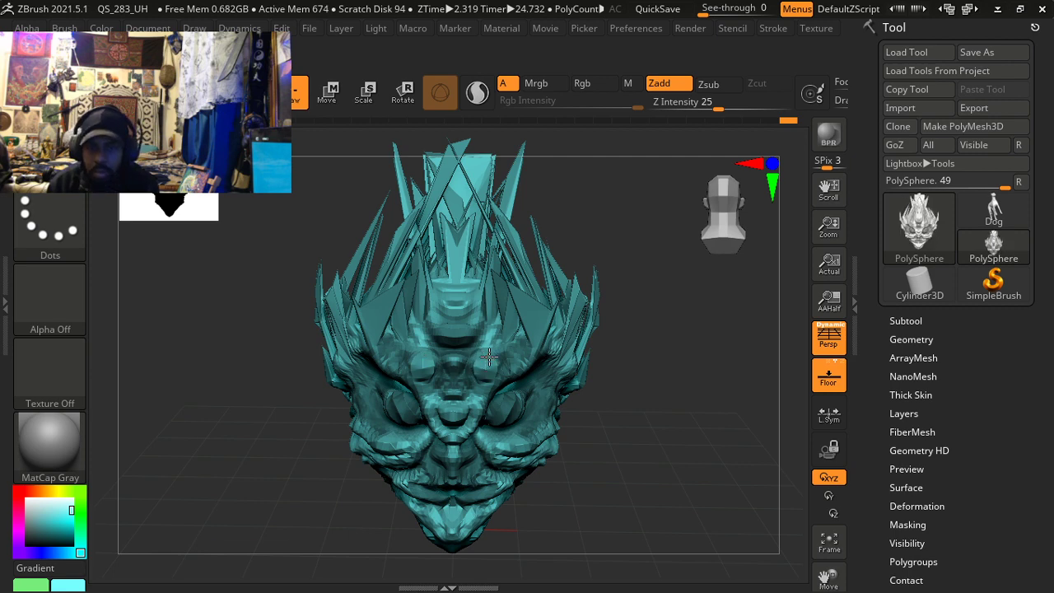
pyautogui.press('space')
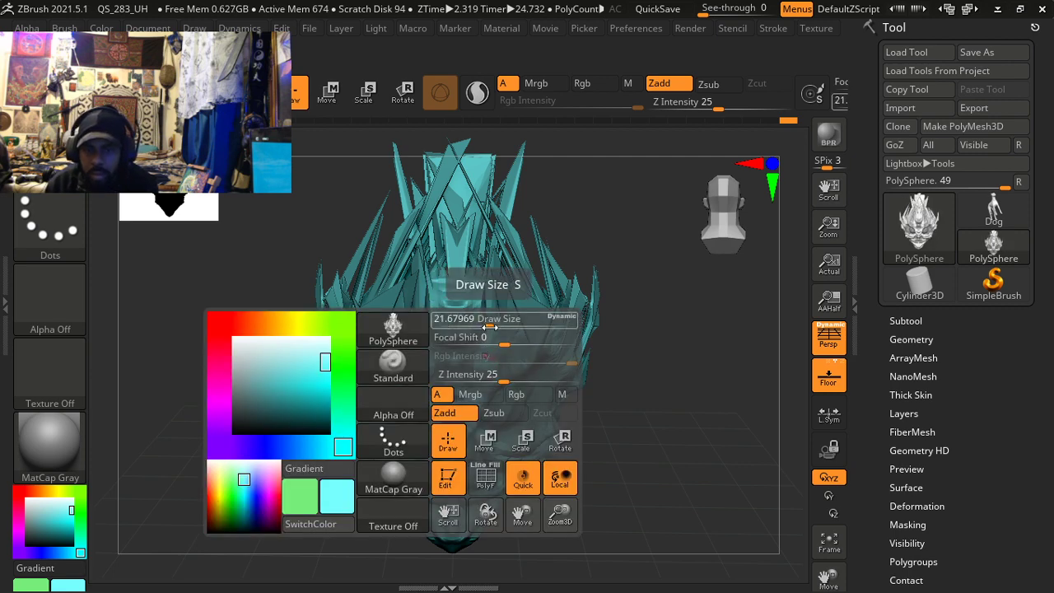
pyautogui.moveTo(489, 327); pyautogui.dragTo(502, 327)
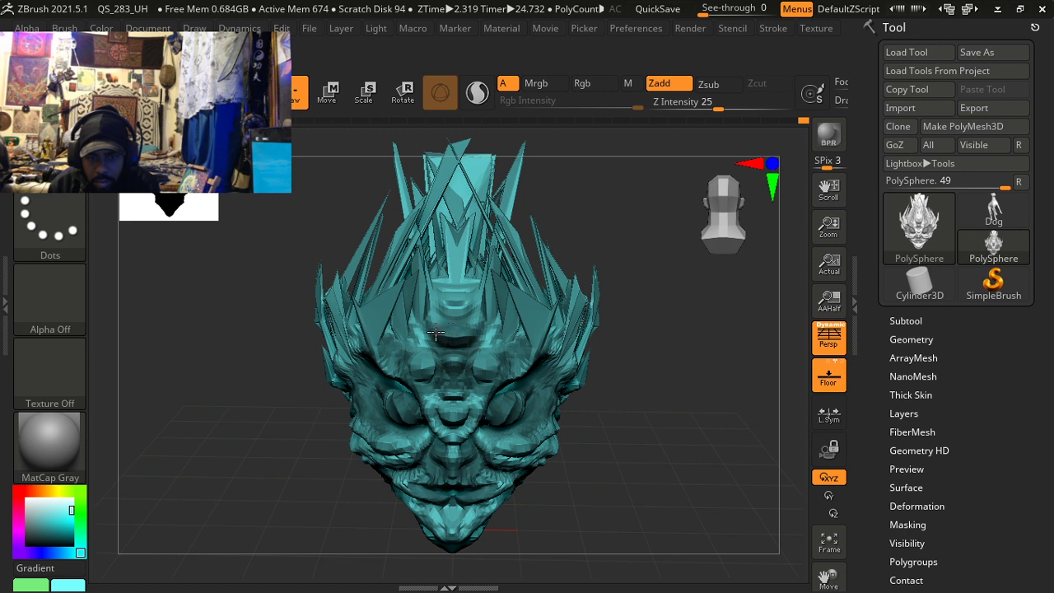
# Step: Build up the forehead, brow bumps and cheeks with Standard brush strokes at Z Intensity 25
pyautogui.moveTo(439, 333)
pyautogui.mouseDown()
pyautogui.moveTo(444, 310)
pyautogui.moveTo(464, 314)
pyautogui.mouseUp()
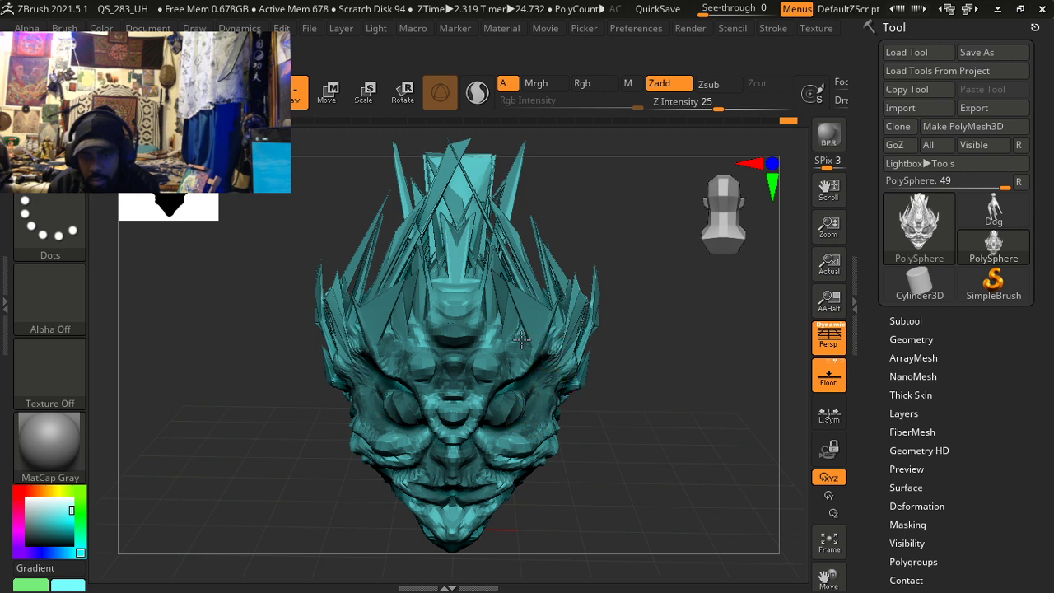
pyautogui.moveTo(527, 316); pyautogui.dragTo(531, 306)
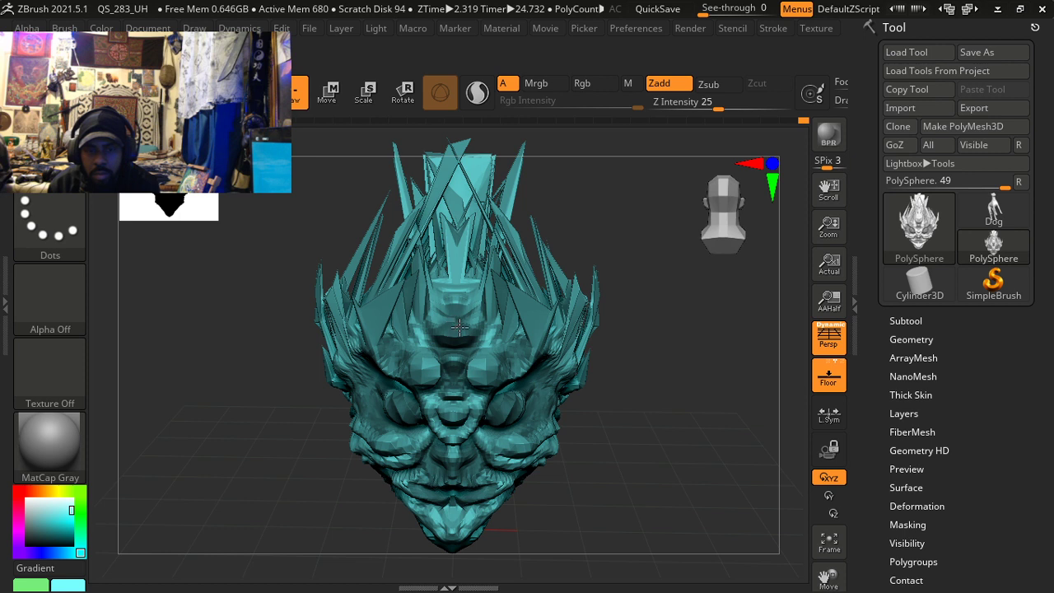
pyautogui.moveTo(460, 327); pyautogui.dragTo(462, 334)
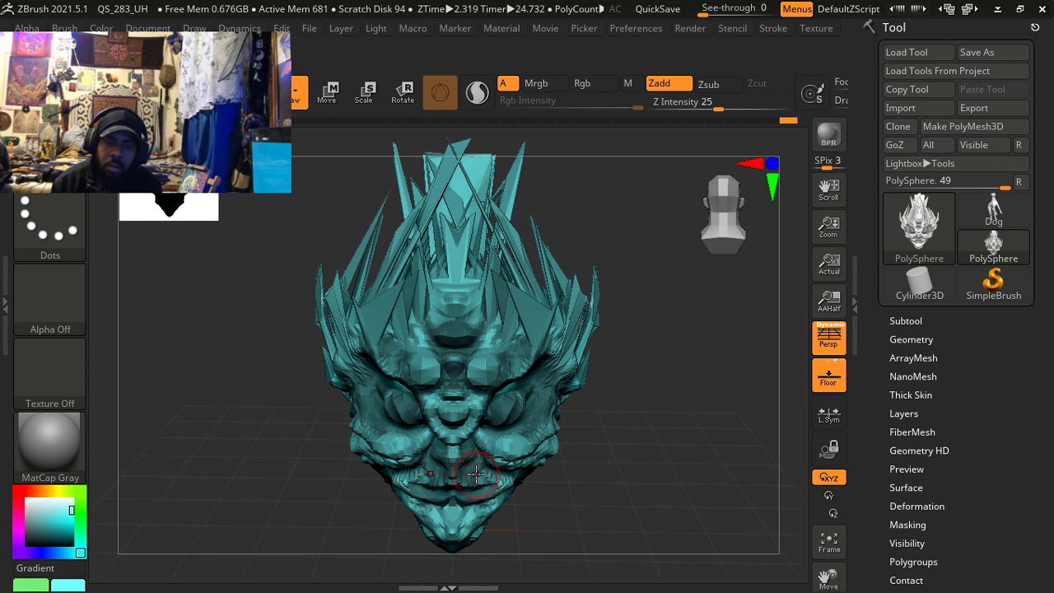
pyautogui.moveTo(480, 463)
pyautogui.mouseDown(button='right')
pyautogui.moveTo(440, 438)
pyautogui.moveTo(413, 437)
pyautogui.mouseUp(button='right')
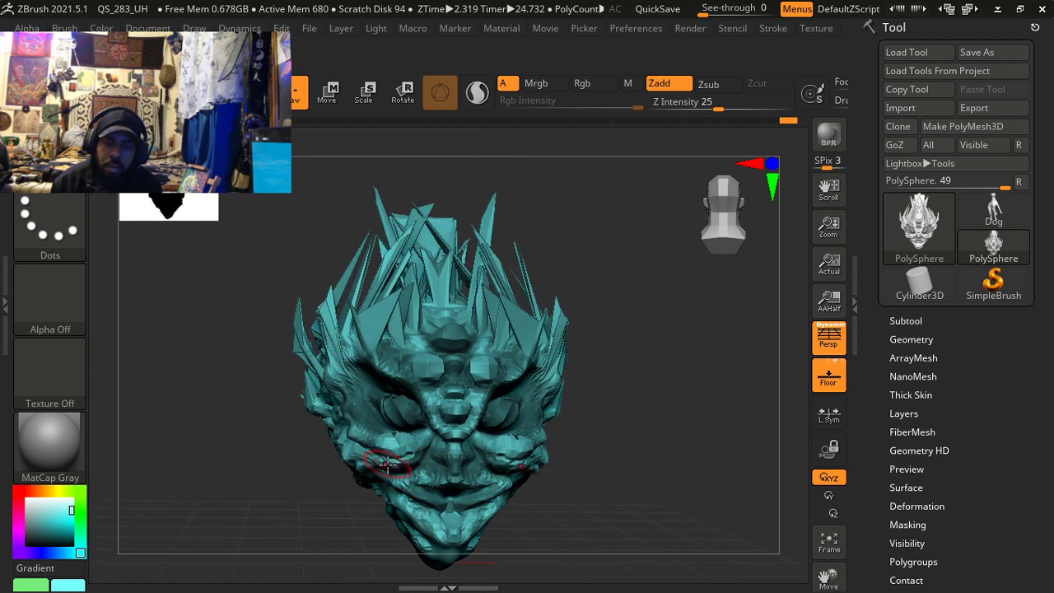
pyautogui.moveTo(426, 486); pyautogui.dragTo(416, 518, button='right')
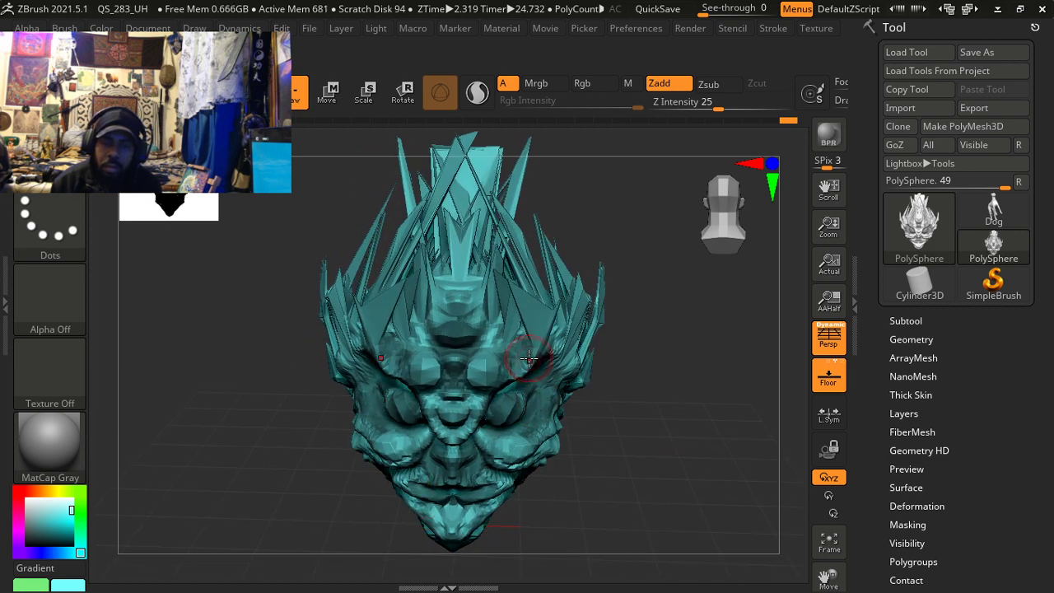
# Step: Examine the reshaped brow and cheeks from the front and both sides, close up and at a distance
pyautogui.press('space')
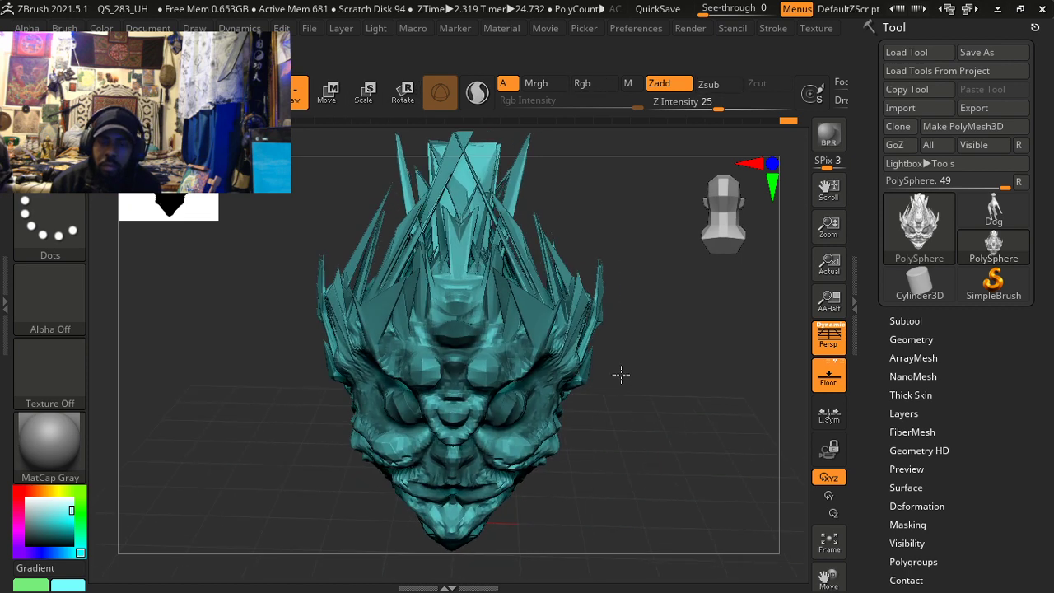
pyautogui.moveTo(621, 374); pyautogui.dragTo(634, 388)
pyautogui.moveTo(660, 367); pyautogui.dragTo(621, 380)
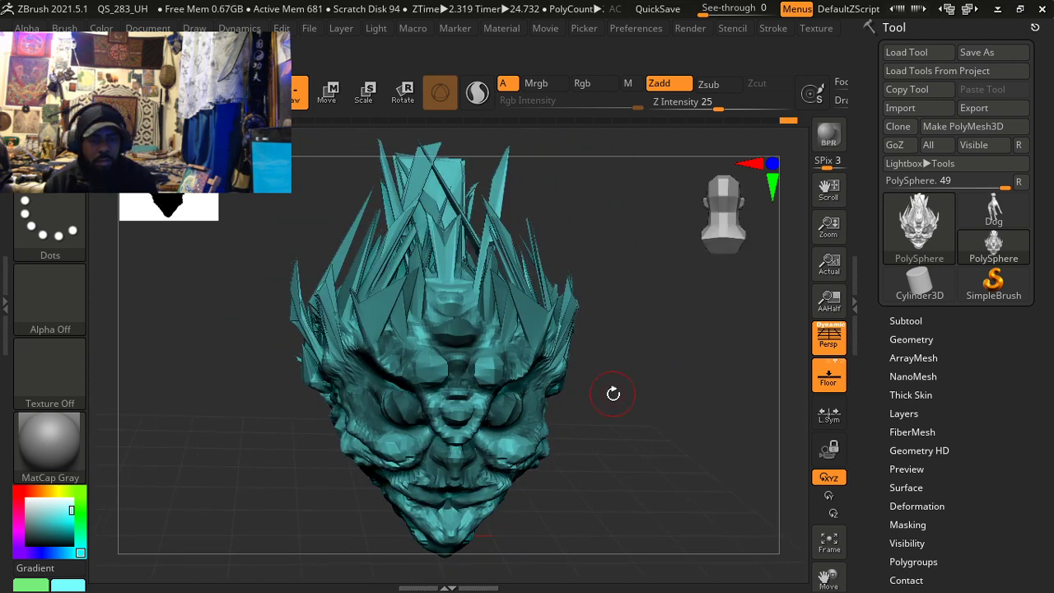
pyautogui.press('ctrl')
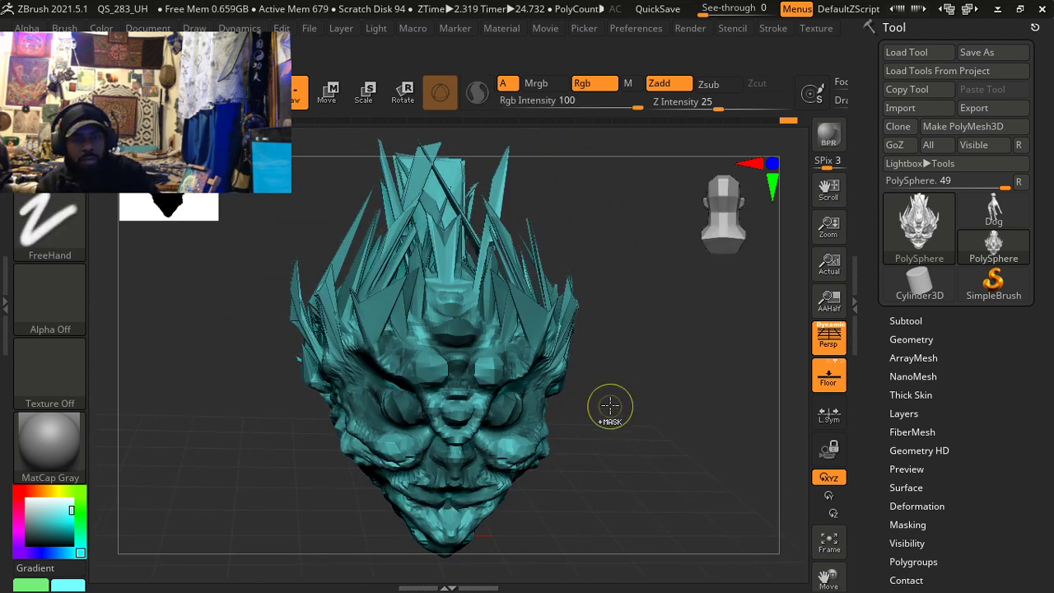
pyautogui.keyDown('ctrl'); pyautogui.moveTo(608, 383); pyautogui.dragTo(548, 398, button='right'); pyautogui.keyUp('ctrl')
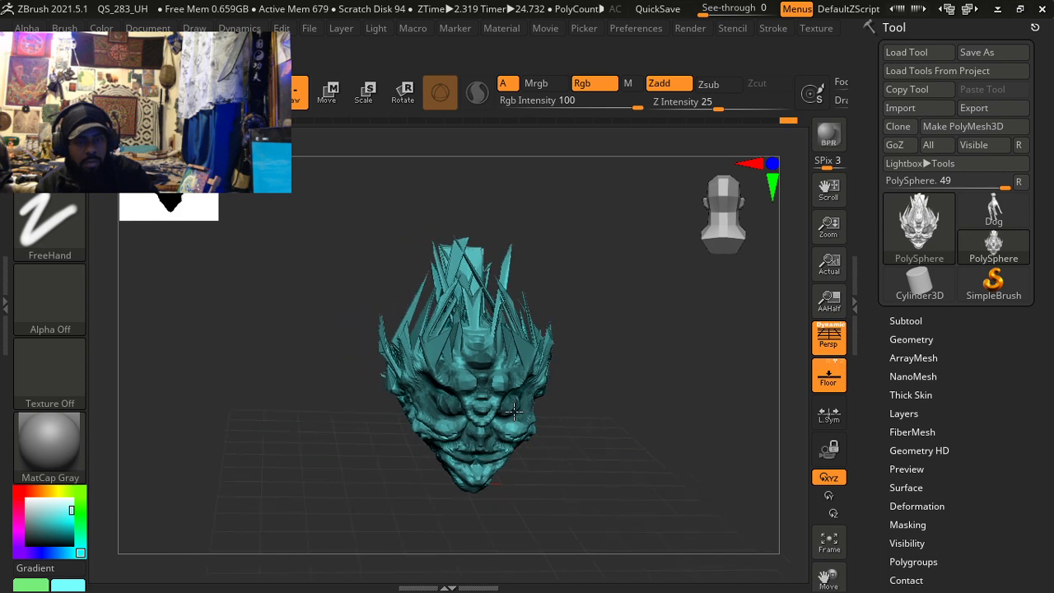
pyautogui.moveTo(581, 388); pyautogui.dragTo(525, 399)
pyautogui.press('ctrl')
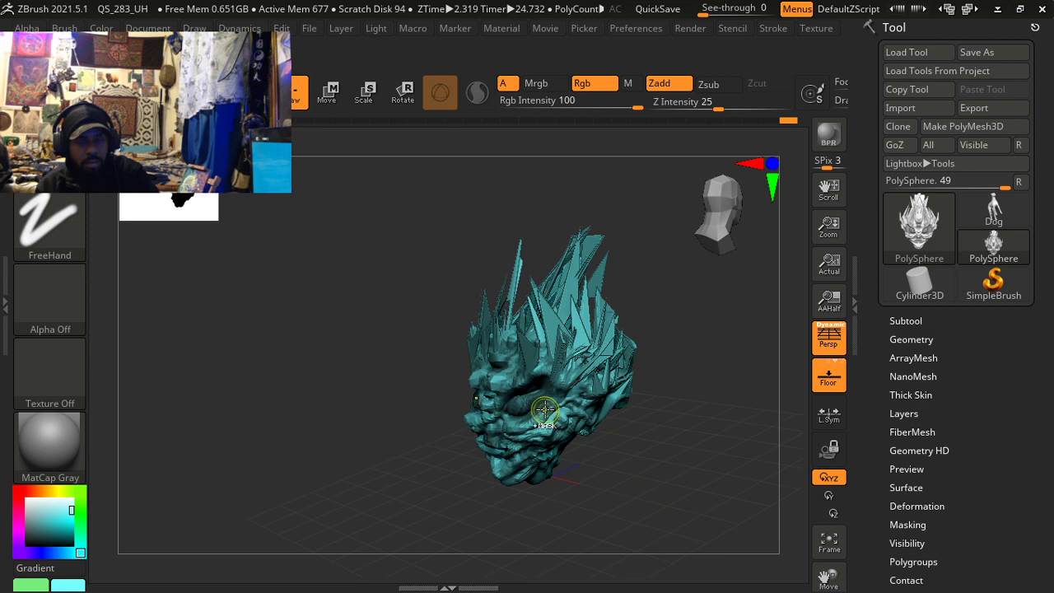
pyautogui.moveTo(545, 408)
pyautogui.keyDown('ctrl'); pyautogui.mouseDown(button='right')
pyautogui.moveTo(639, 416)
pyautogui.moveTo(652, 399)
pyautogui.mouseUp(button='right'); pyautogui.keyUp('ctrl')
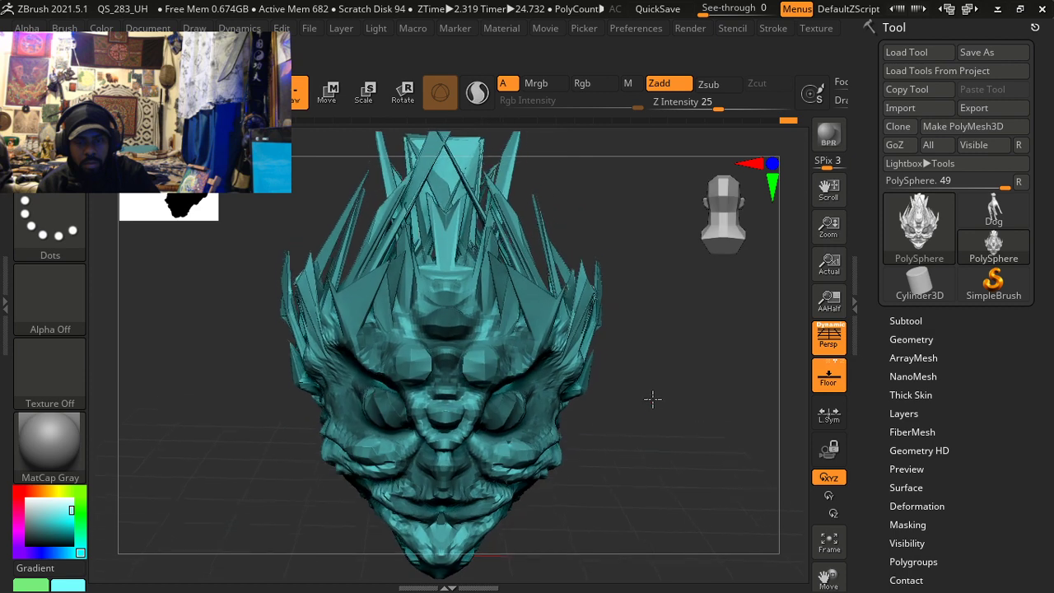
pyautogui.moveTo(652, 400); pyautogui.dragTo(648, 400)
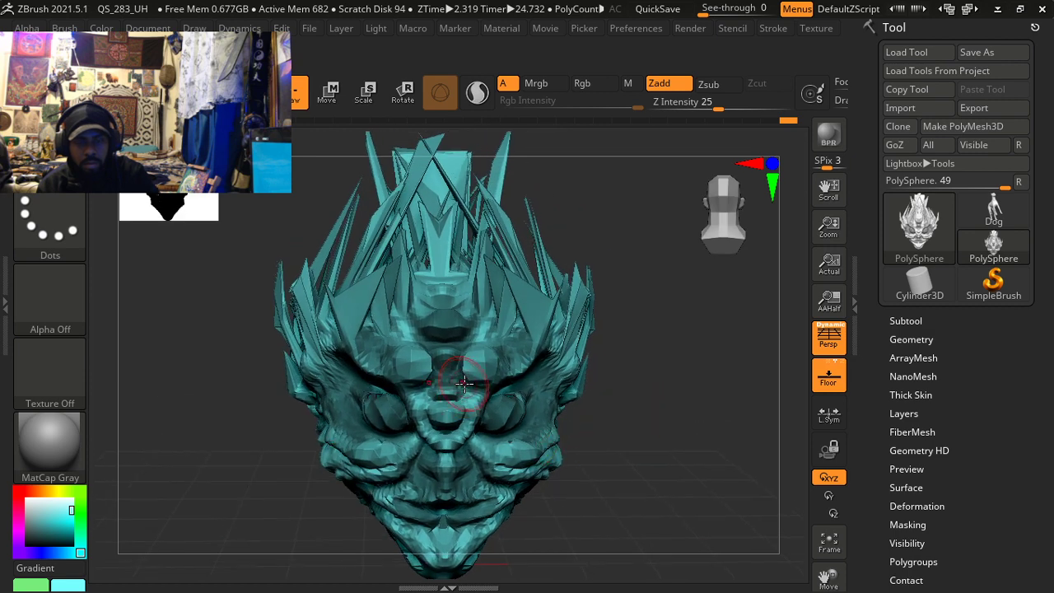
pyautogui.press('ctrl')
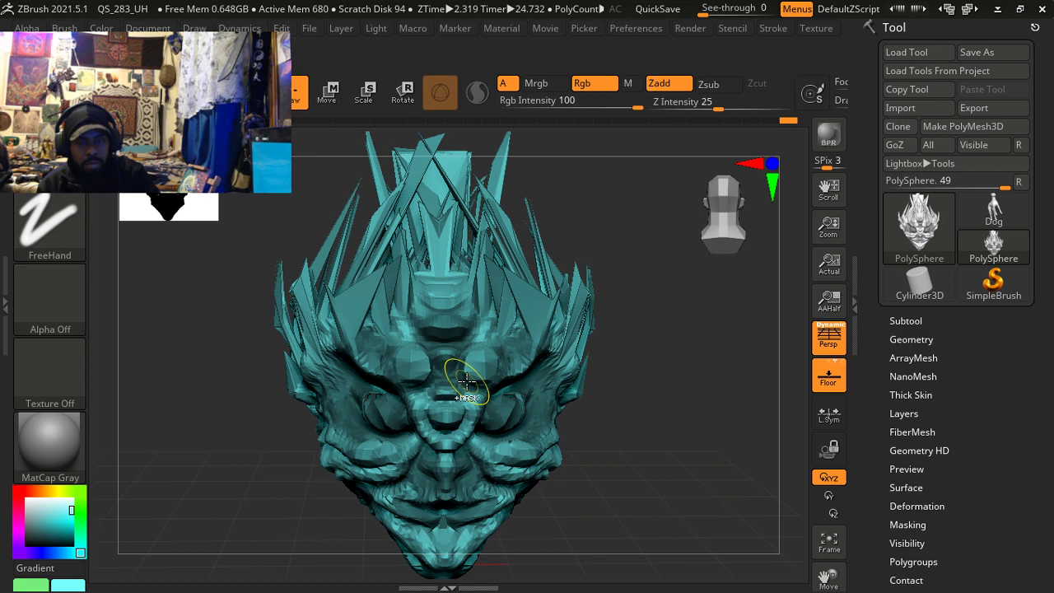
pyautogui.moveTo(647, 396)
pyautogui.mouseDown()
pyautogui.moveTo(463, 400)
pyautogui.moveTo(571, 377)
pyautogui.mouseUp()
pyautogui.press('ctrl')
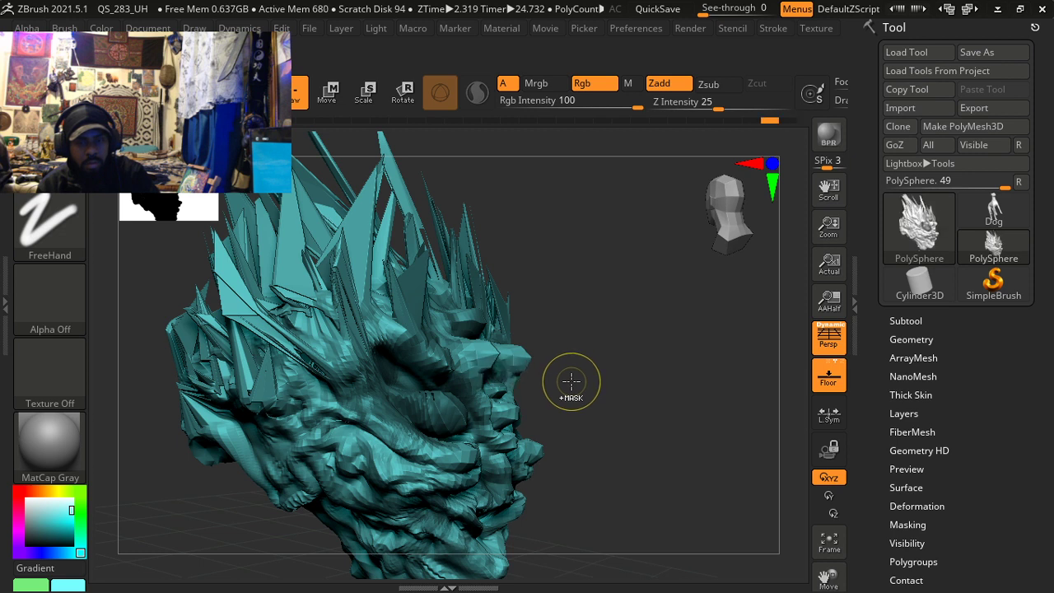
pyautogui.moveTo(571, 382)
pyautogui.mouseDown()
pyautogui.moveTo(544, 409)
pyautogui.moveTo(551, 404)
pyautogui.moveTo(495, 416)
pyautogui.mouseUp()
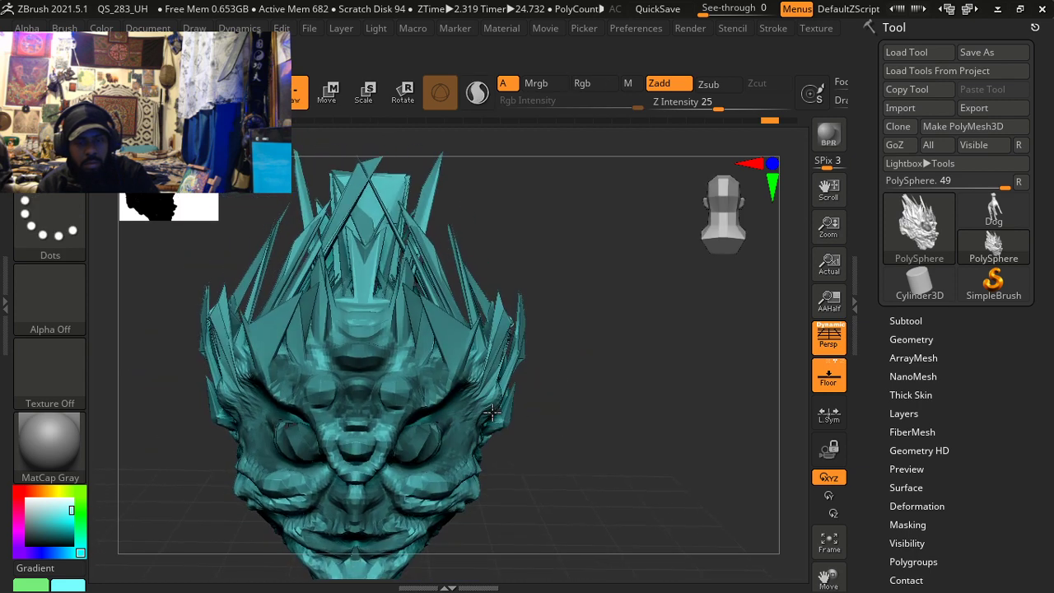
# Step: Try a Standard brush stroke on the cheek below the eye, declining to remove the Undo History entries
pyautogui.press('ctrl')
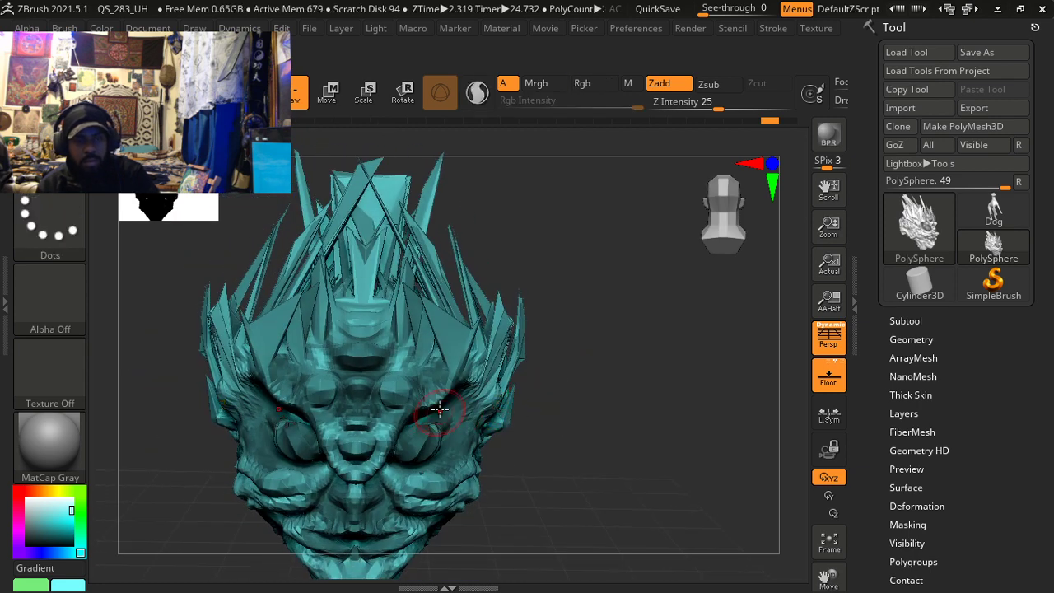
pyautogui.click(429, 474)
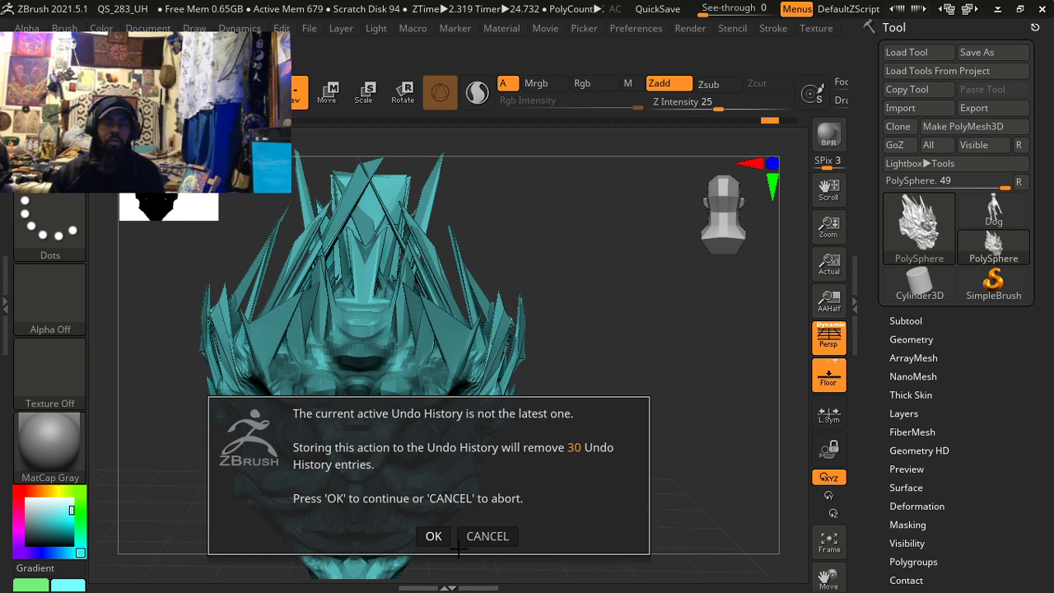
pyautogui.click(482, 539)
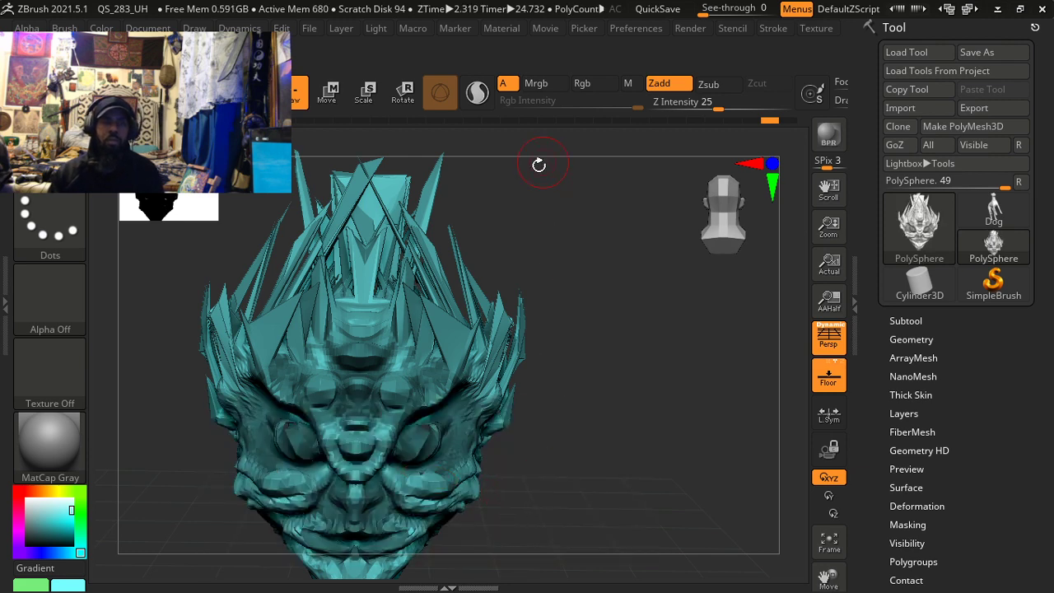
# Step: Apply a Standard brush stroke on the cheek beside the eye, accepting the removal of 30 Undo History entries
pyautogui.moveTo(436, 281); pyautogui.dragTo(481, 284, button='right')
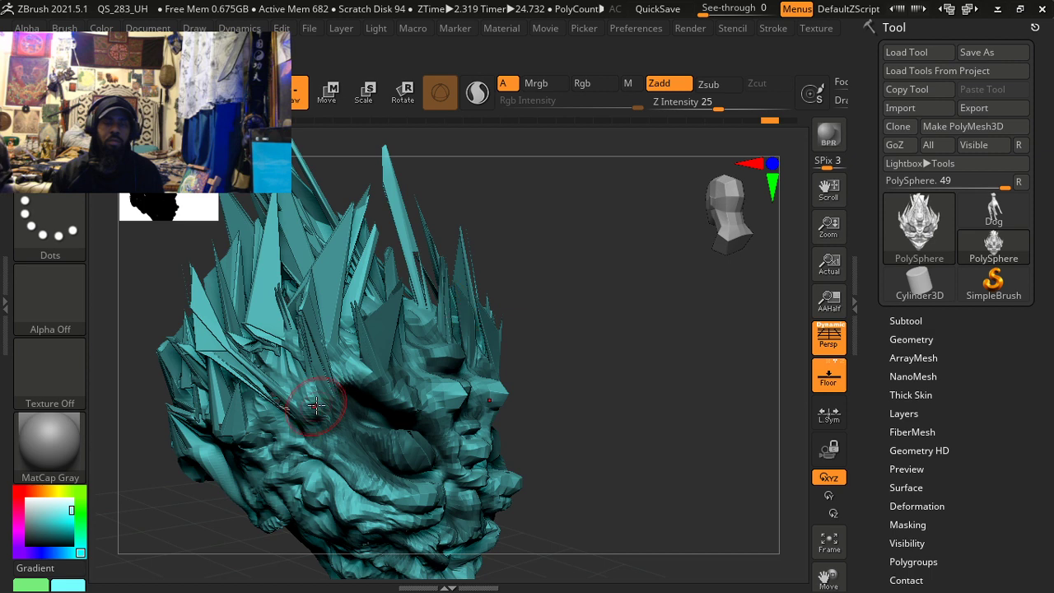
pyautogui.click(338, 445)
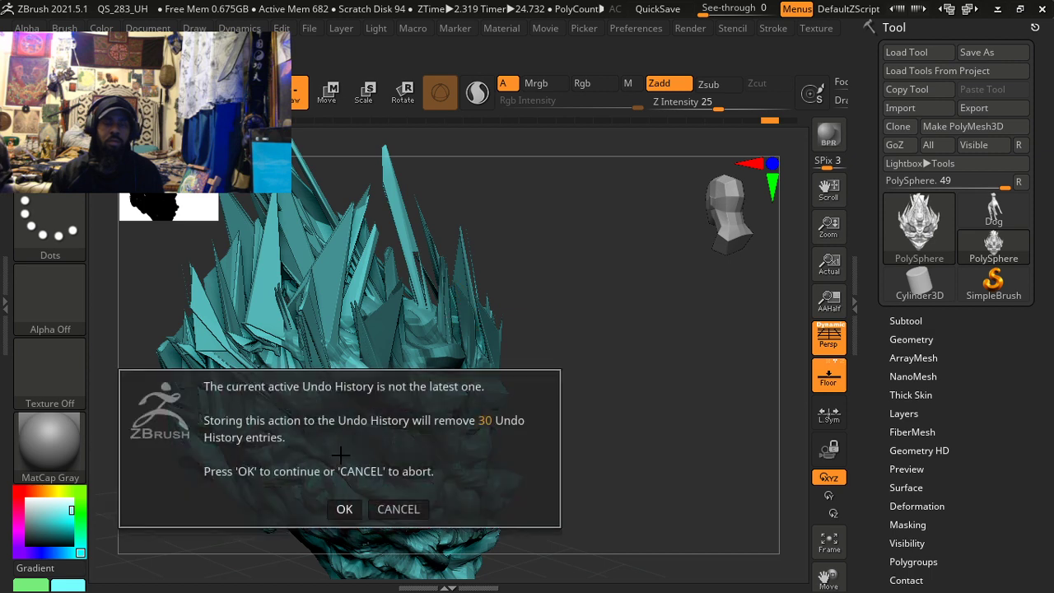
pyautogui.click(343, 509)
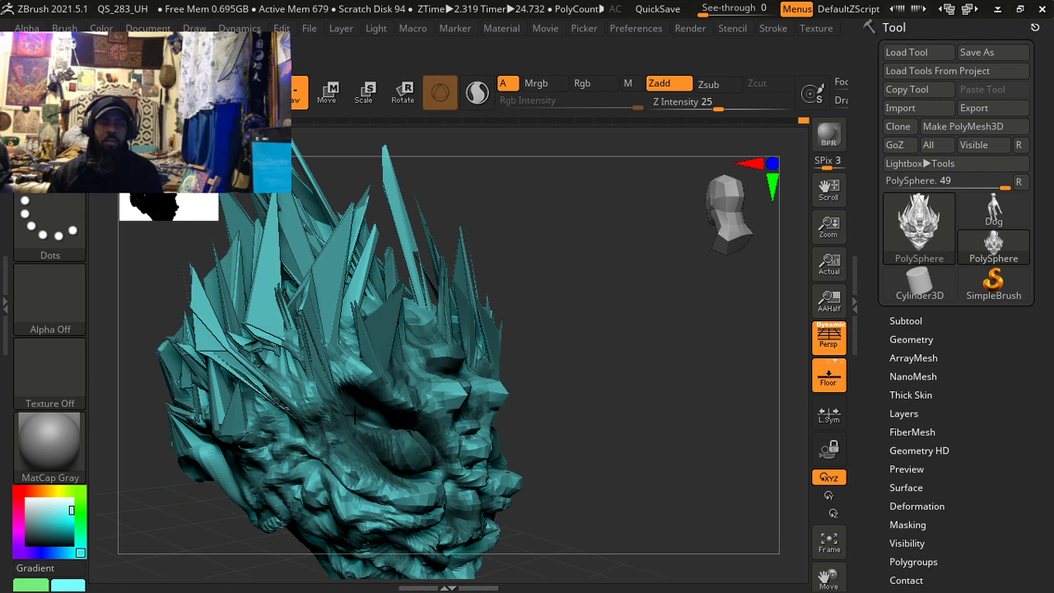
# Step: Examine the head and its cheek from the side, from below and from the front
pyautogui.moveTo(354, 414); pyautogui.dragTo(356, 411, button='right')
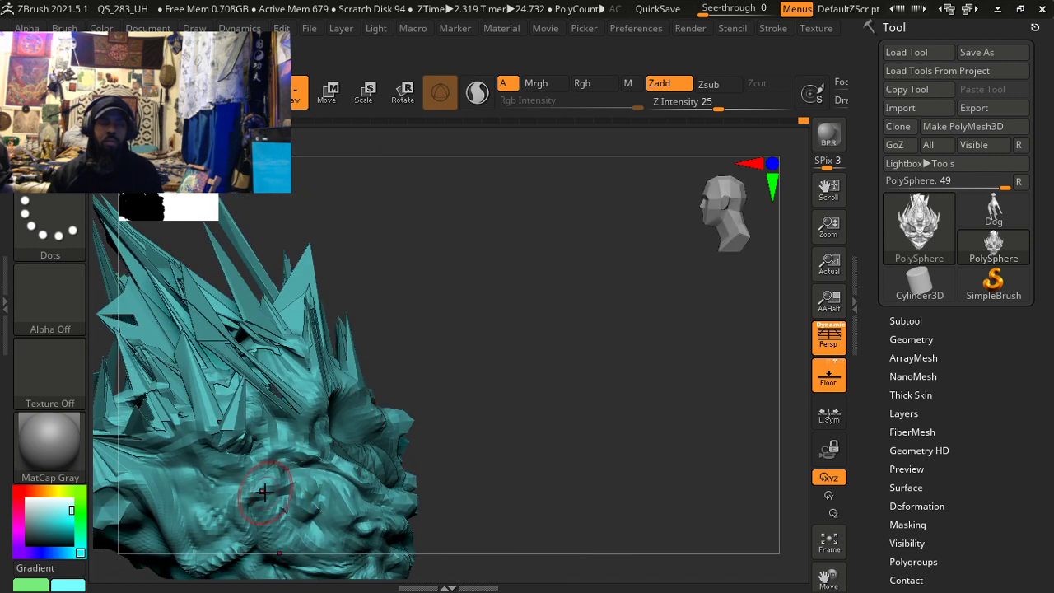
pyautogui.moveTo(264, 492)
pyautogui.mouseDown()
pyautogui.moveTo(379, 475)
pyautogui.moveTo(309, 440)
pyautogui.mouseUp()
pyautogui.keyDown('ctrl'); pyautogui.rightClick(299, 428); pyautogui.keyUp('ctrl')
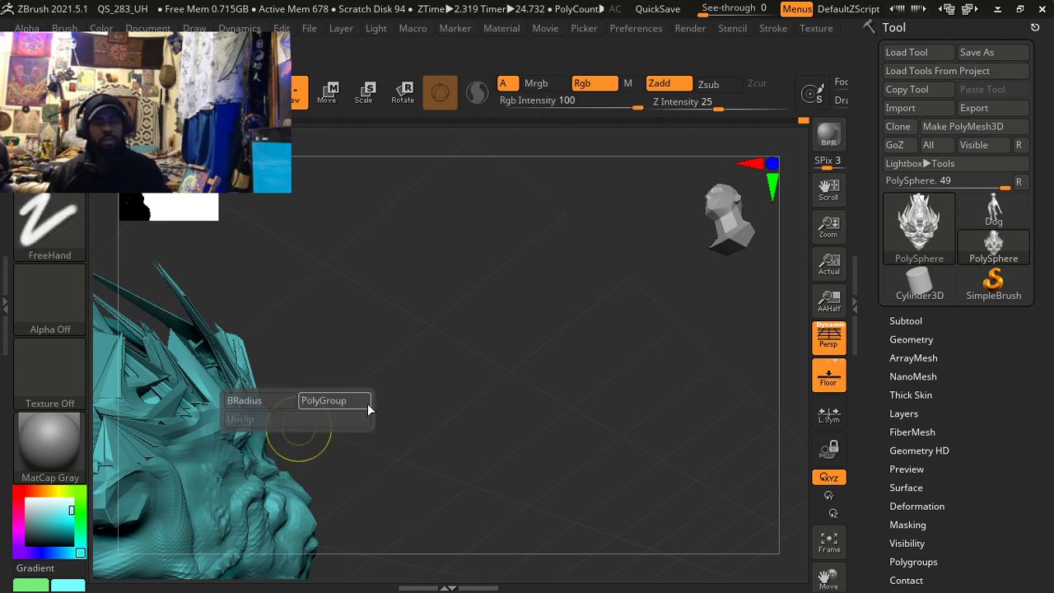
pyautogui.moveTo(272, 492)
pyautogui.mouseDown(button='right')
pyautogui.moveTo(346, 481)
pyautogui.moveTo(270, 483)
pyautogui.moveTo(274, 470)
pyautogui.mouseUp(button='right')
pyautogui.moveTo(274, 469)
pyautogui.mouseDown()
pyautogui.moveTo(472, 481)
pyautogui.moveTo(502, 401)
pyautogui.moveTo(459, 315)
pyautogui.moveTo(474, 396)
pyautogui.moveTo(461, 414)
pyautogui.moveTo(458, 373)
pyautogui.moveTo(568, 363)
pyautogui.moveTo(535, 311)
pyautogui.mouseUp()
pyautogui.keyDown('ctrl'); pyautogui.moveTo(535, 311); pyautogui.dragTo(532, 312, button='right'); pyautogui.keyUp('ctrl')
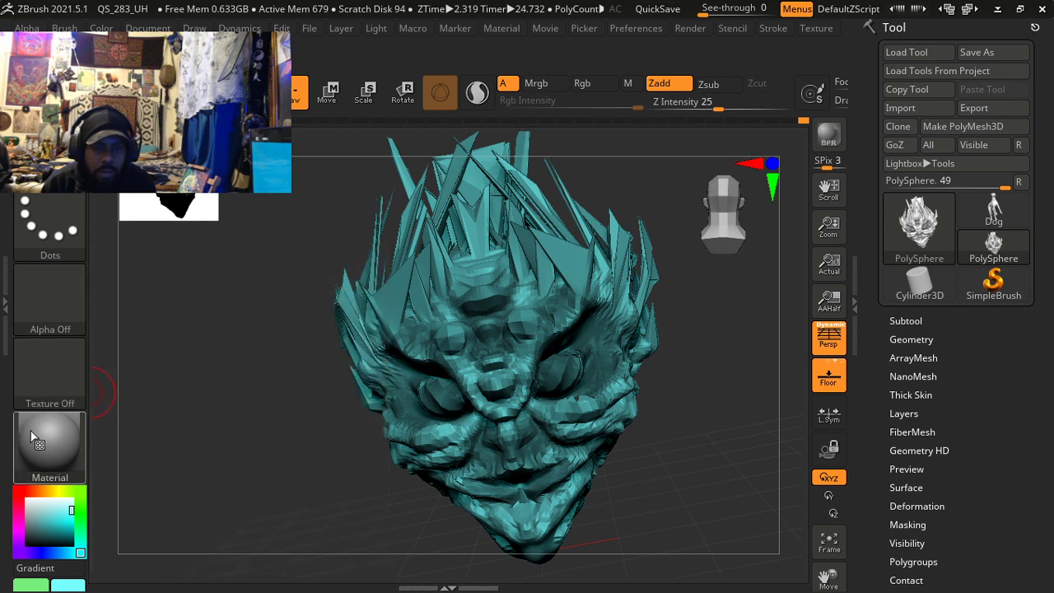
# Step: Try the Chrome and ReflectedMap2 materials on the creature head and check the look from different angles
pyautogui.click(35, 437)
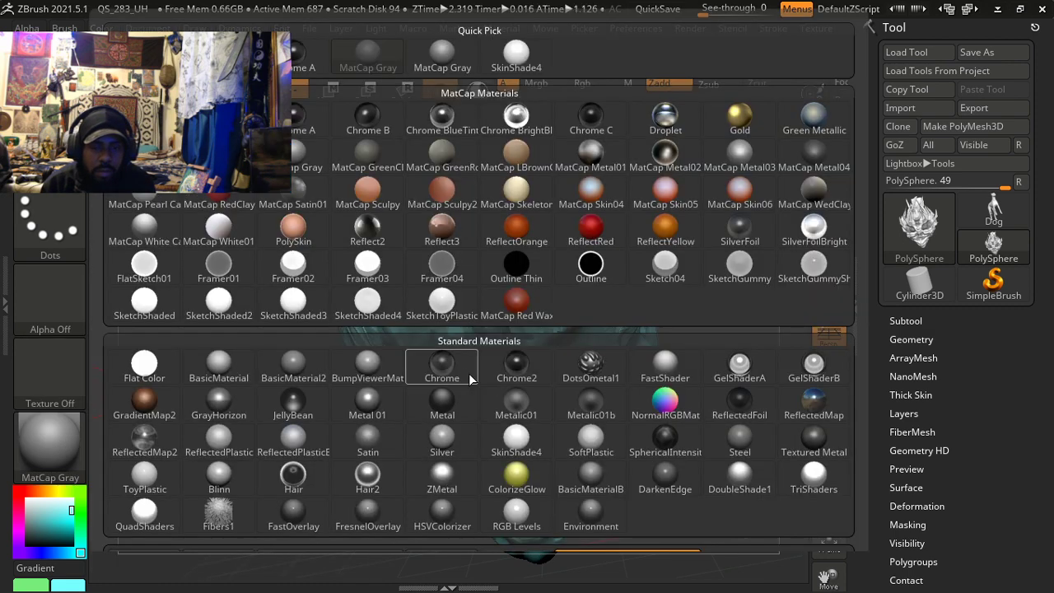
pyautogui.click(445, 366)
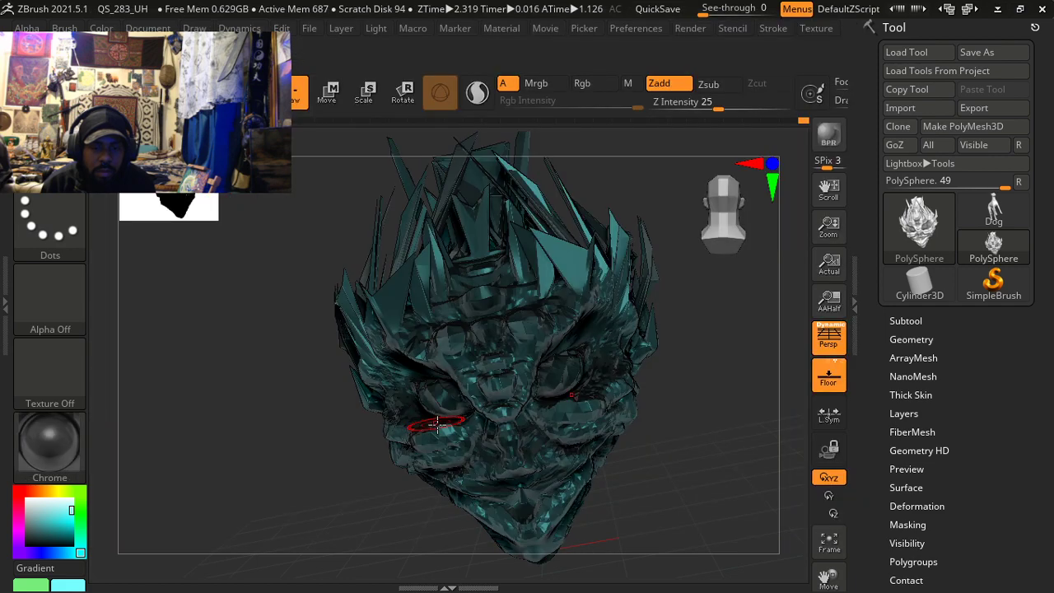
pyautogui.moveTo(436, 424)
pyautogui.mouseDown(button='right')
pyautogui.moveTo(388, 447)
pyautogui.moveTo(315, 453)
pyautogui.mouseUp(button='right')
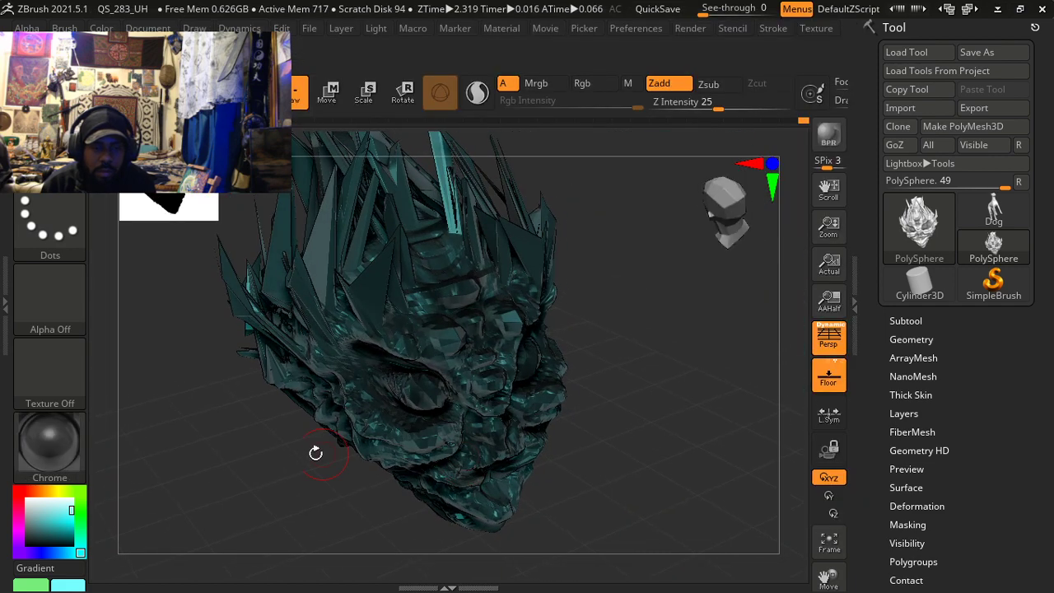
pyautogui.click(33, 445)
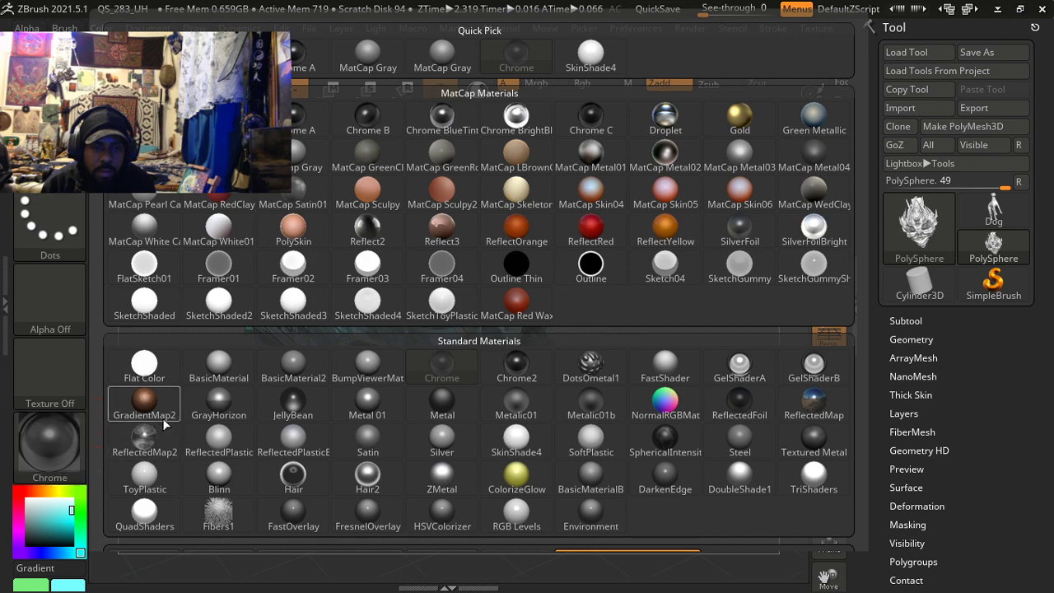
pyautogui.click(144, 440)
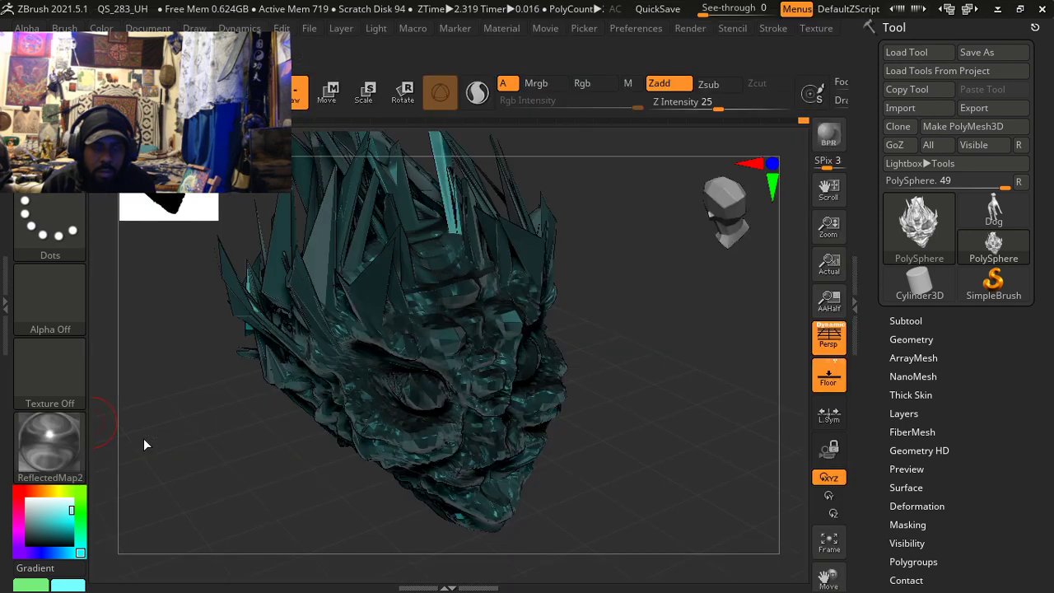
pyautogui.moveTo(143, 444); pyautogui.dragTo(113, 458)
# Step: Try the ZMetal material on the creature head and inspect its shading from the front
pyautogui.click(46, 447)
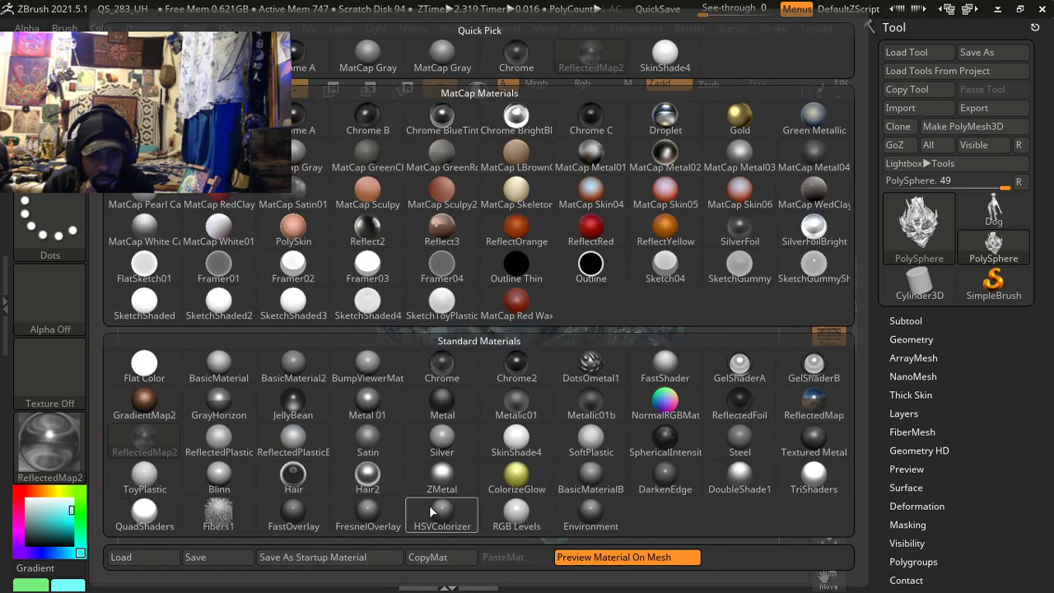
pyautogui.click(449, 488)
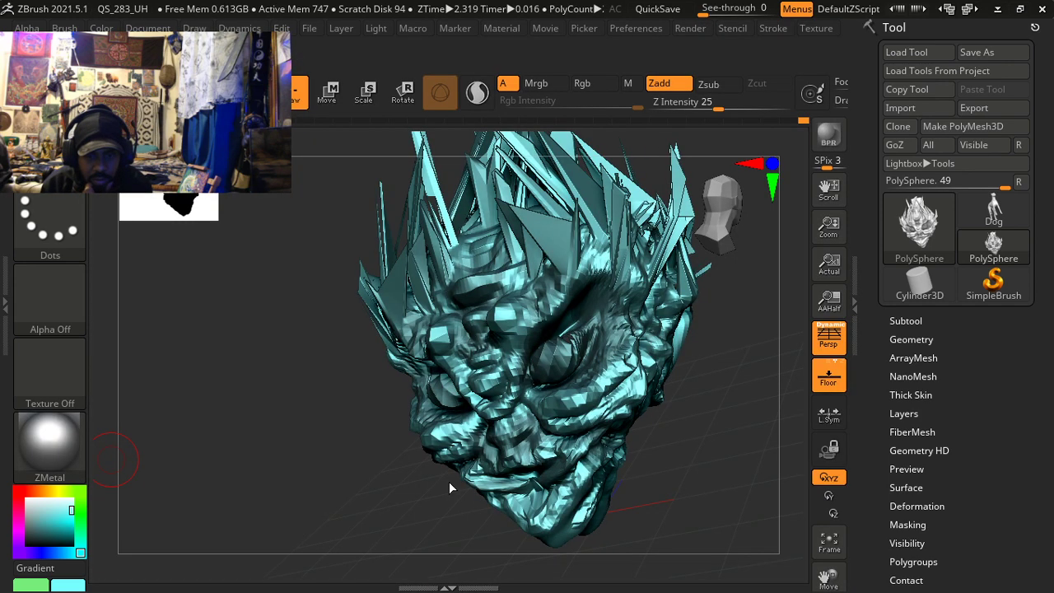
pyautogui.moveTo(433, 488)
pyautogui.mouseDown()
pyautogui.moveTo(475, 427)
pyautogui.moveTo(504, 449)
pyautogui.moveTo(497, 441)
pyautogui.mouseUp()
pyautogui.moveTo(522, 475)
pyautogui.keyDown('alt'); pyautogui.mouseDown()
pyautogui.moveTo(455, 443)
pyautogui.moveTo(486, 407)
pyautogui.mouseUp(); pyautogui.keyUp('alt')
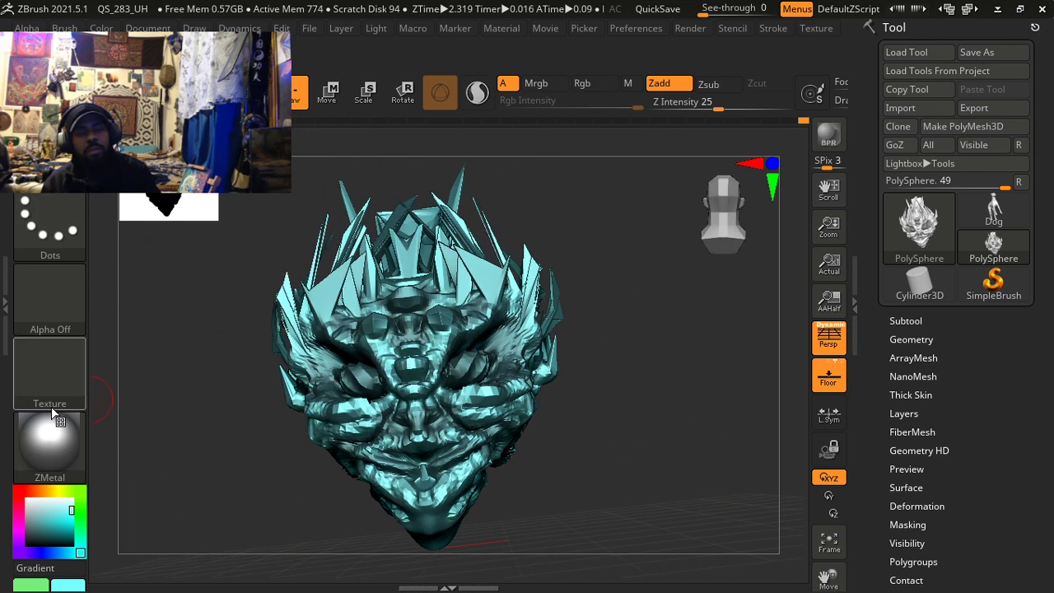
# Step: Apply the Green Metallic MatCap material to the head and check it from the side and front
pyautogui.click(38, 442)
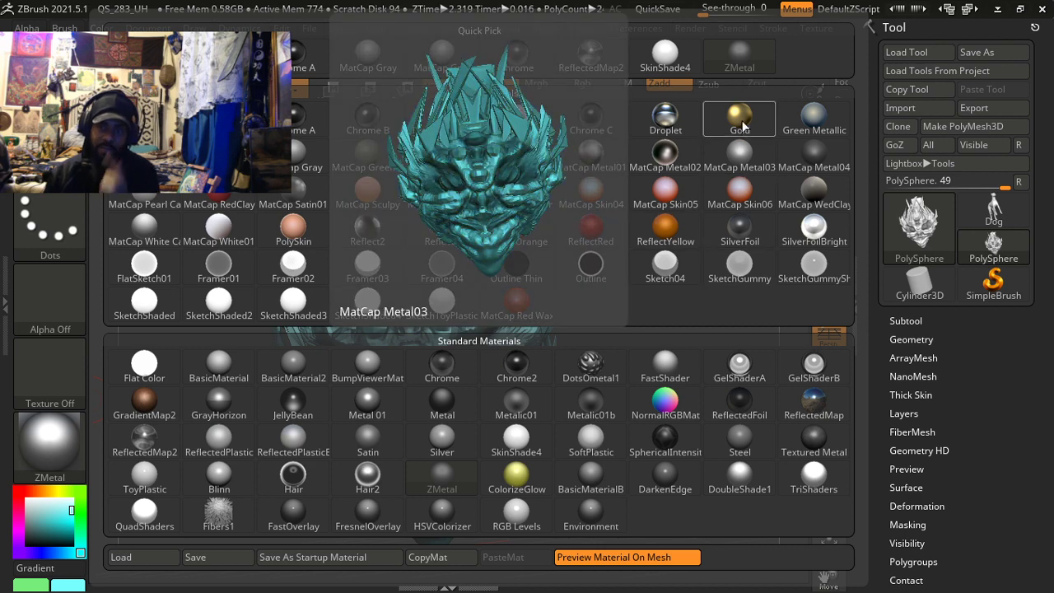
pyautogui.click(815, 120)
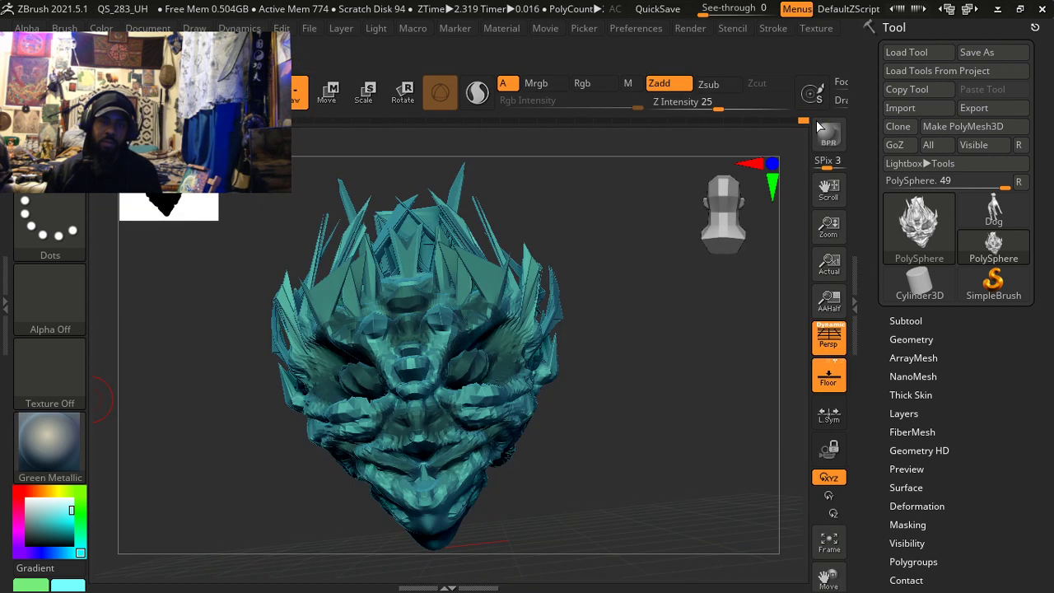
pyautogui.moveTo(544, 395); pyautogui.dragTo(522, 406)
pyautogui.moveTo(523, 406); pyautogui.dragTo(495, 408, button='right')
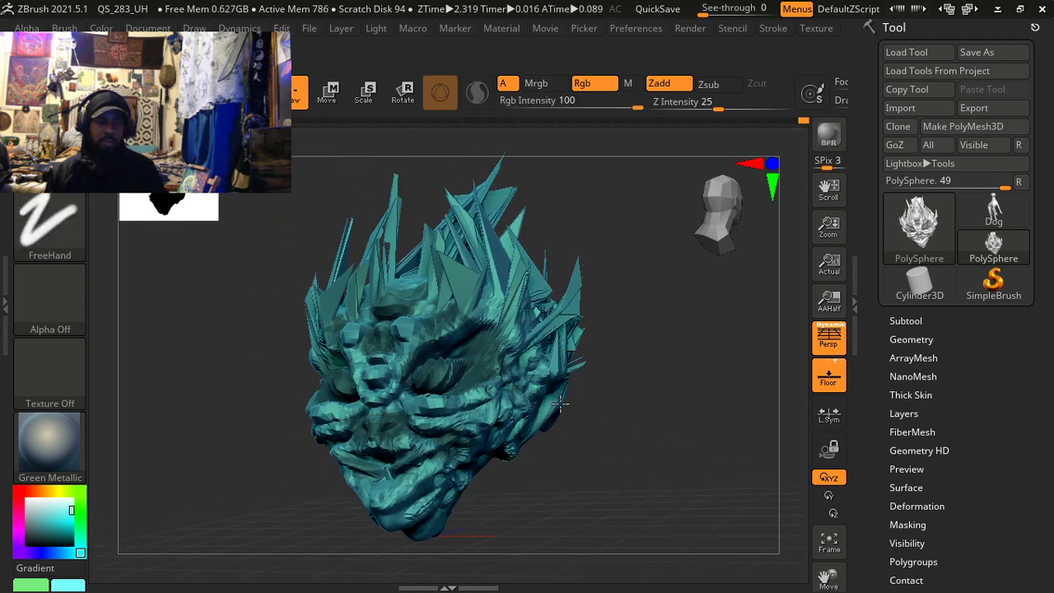
pyautogui.moveTo(560, 404)
pyautogui.keyDown('ctrl'); pyautogui.mouseDown(button='right')
pyautogui.moveTo(590, 370)
pyautogui.moveTo(562, 358)
pyautogui.mouseUp(button='right'); pyautogui.keyUp('ctrl')
pyautogui.moveTo(562, 355)
pyautogui.mouseDown()
pyautogui.moveTo(565, 374)
pyautogui.moveTo(552, 375)
pyautogui.moveTo(577, 377)
pyautogui.moveTo(567, 389)
pyautogui.moveTo(506, 386)
pyautogui.moveTo(515, 381)
pyautogui.mouseUp()
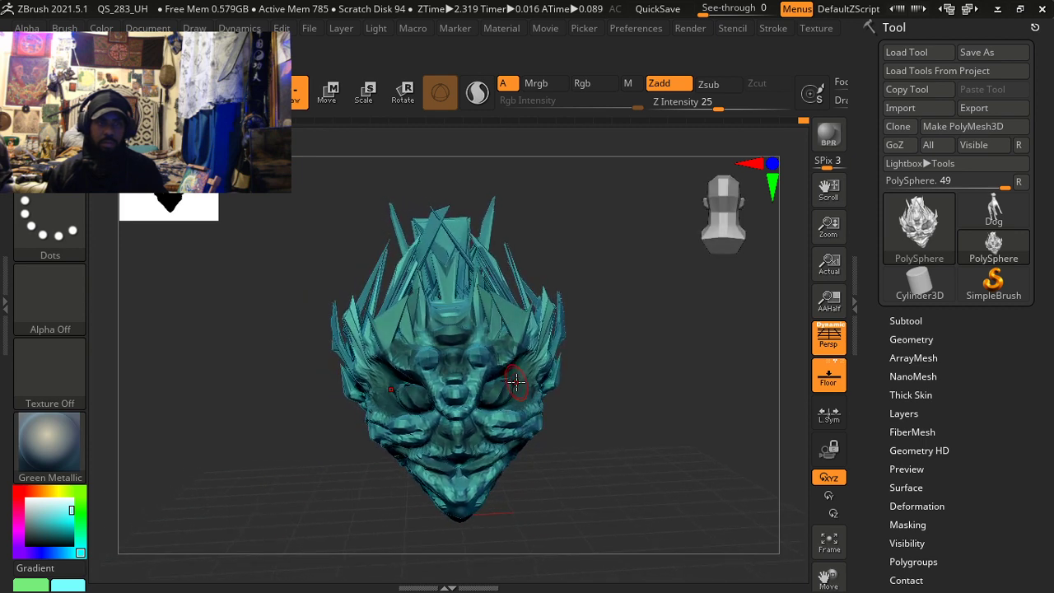
pyautogui.press('space')
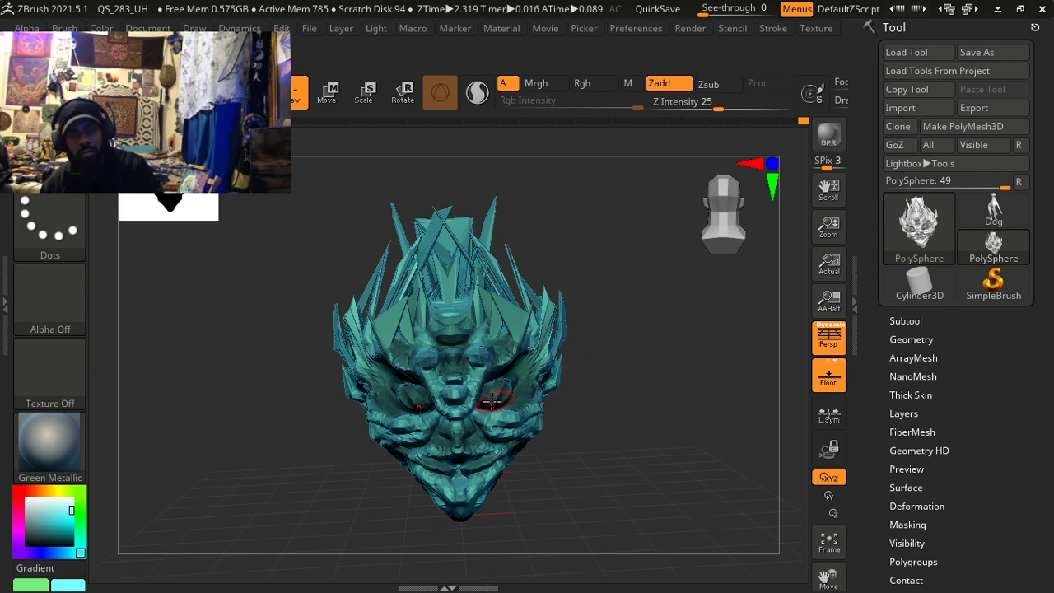
pyautogui.moveTo(416, 402)
pyautogui.mouseDown(button='right')
pyautogui.moveTo(404, 401)
pyautogui.moveTo(412, 404)
pyautogui.mouseUp(button='right')
pyautogui.rightClick(414, 405)
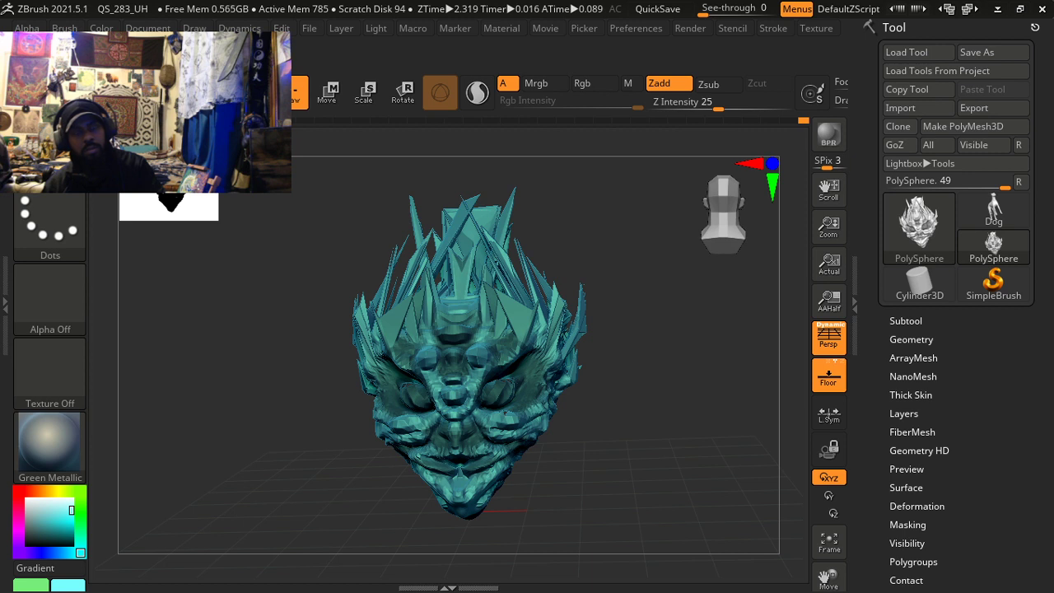
pyautogui.moveTo(73, 44)
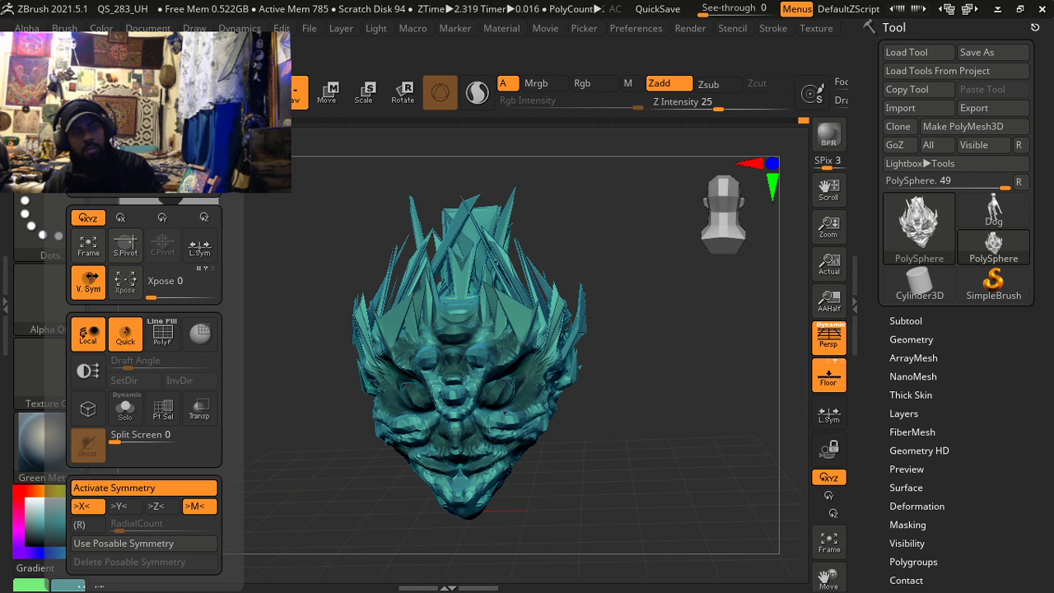
pyautogui.press('z')
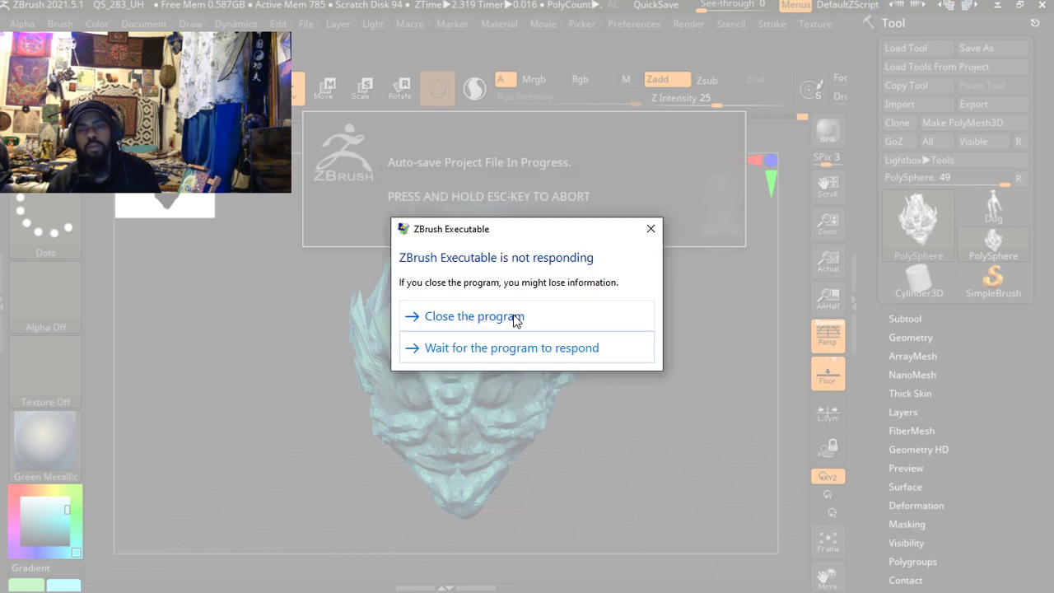
# Step: Close the unresponsive ZBrush program and switch to the streaming software window
pyautogui.click(575, 315)
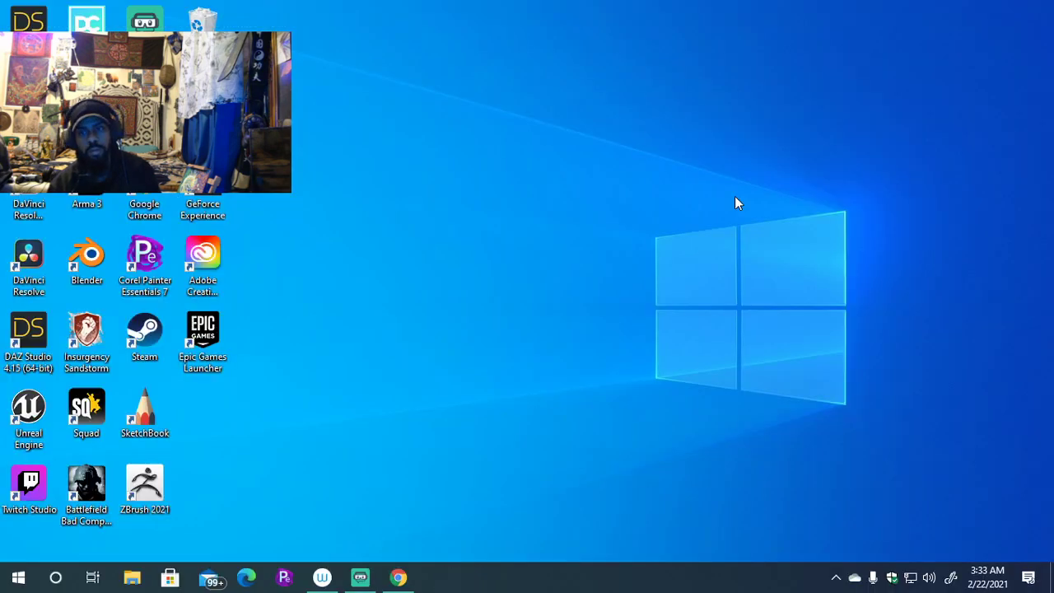
pyautogui.click(360, 578)
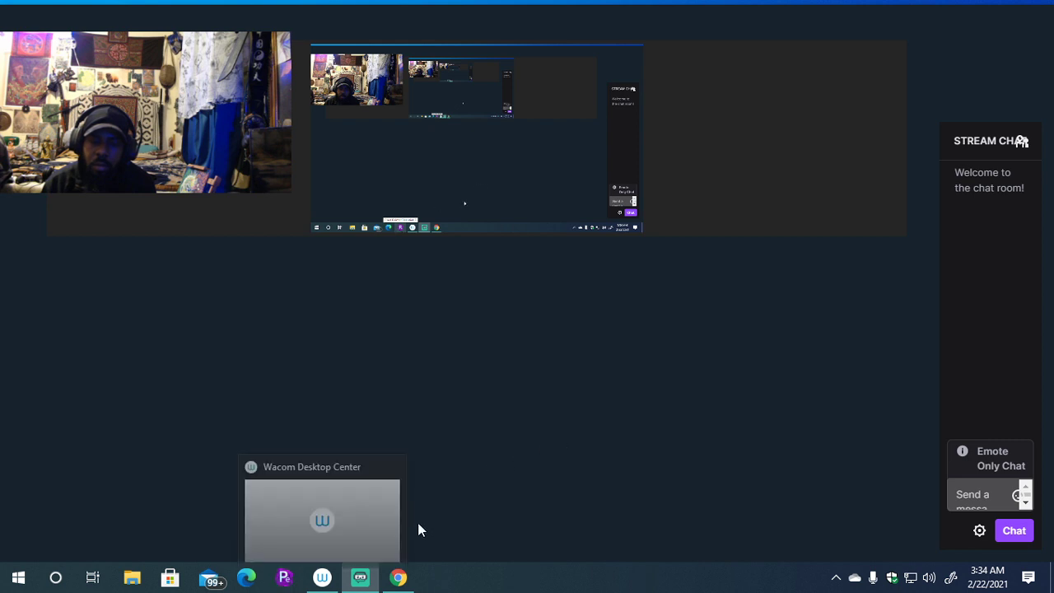
pyautogui.moveTo(398, 576)
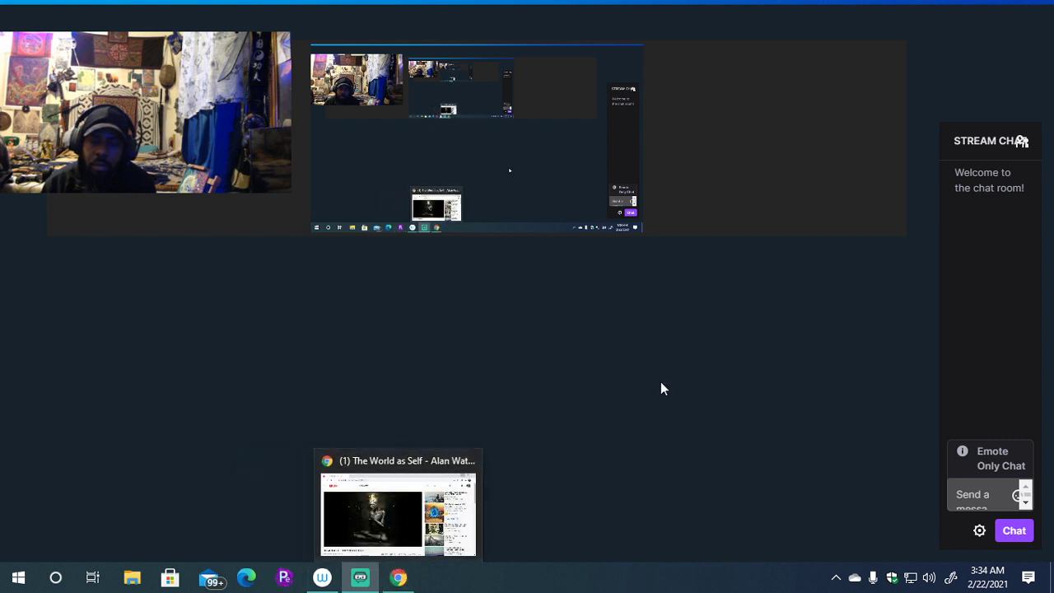